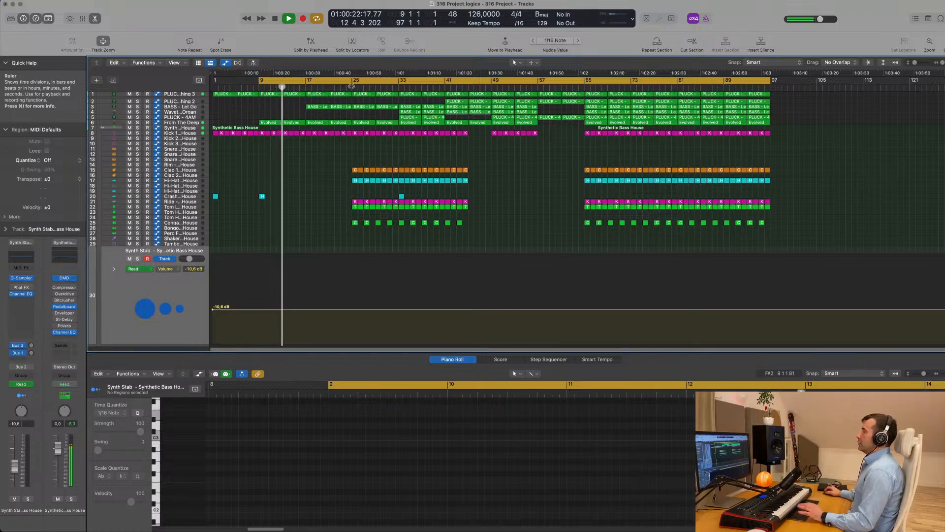
Step: Play the arrangement from about bar 33 and look through the Deadmau5 Thing 3, BASS - Let Go, PLUCK - 4AM and Wavetable Organ tracks
left_click(397, 87)
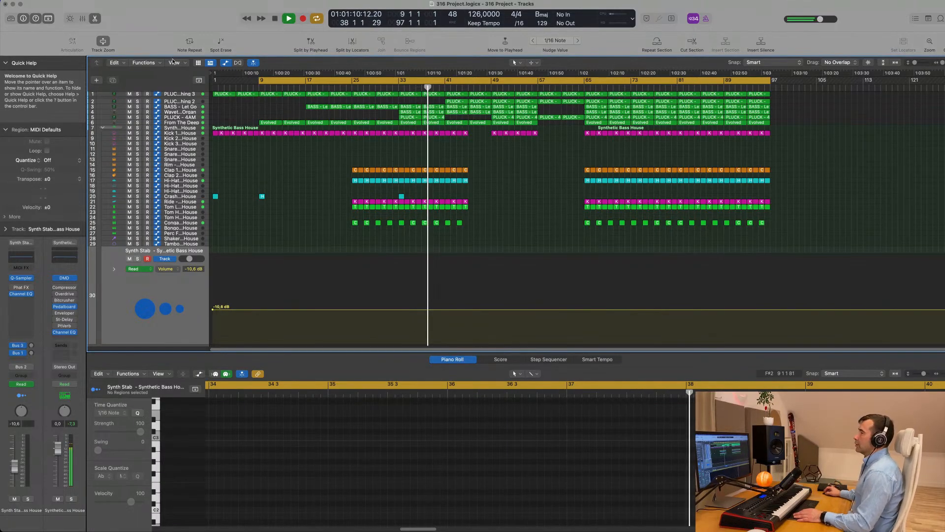
left_click(186, 96)
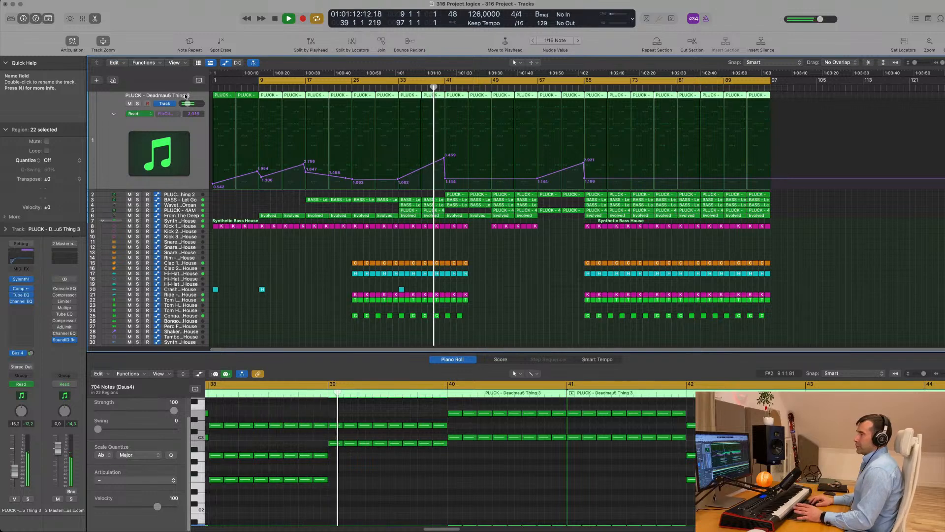
scroll(186, 147, "down", 1)
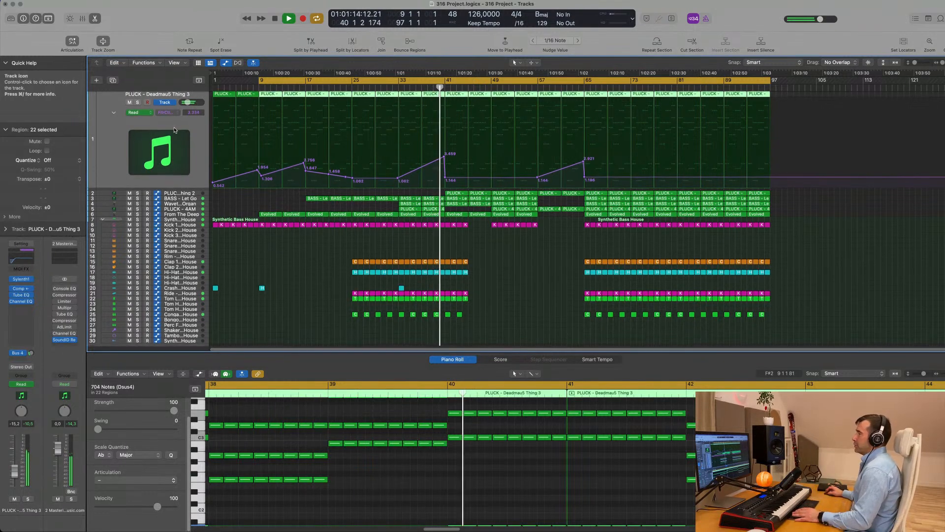
key("Down")
key("Down")
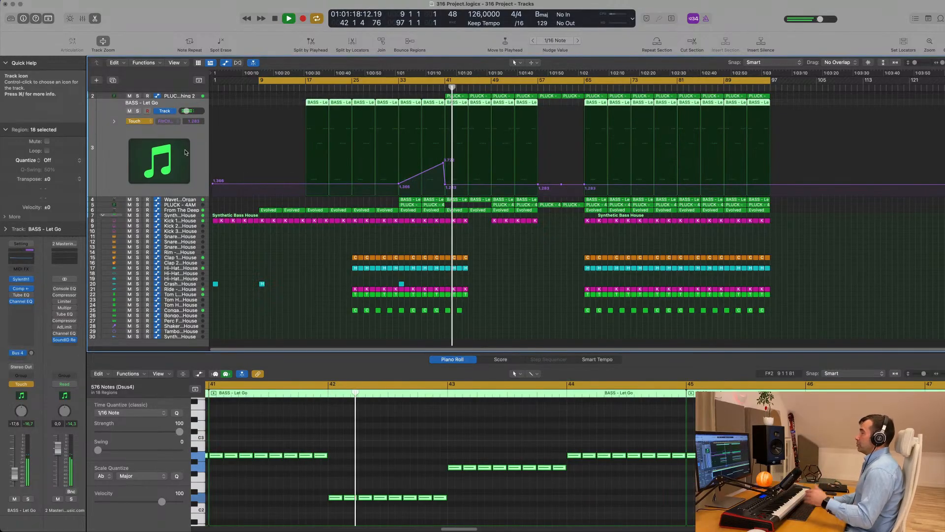
key("Down")
key("Up")
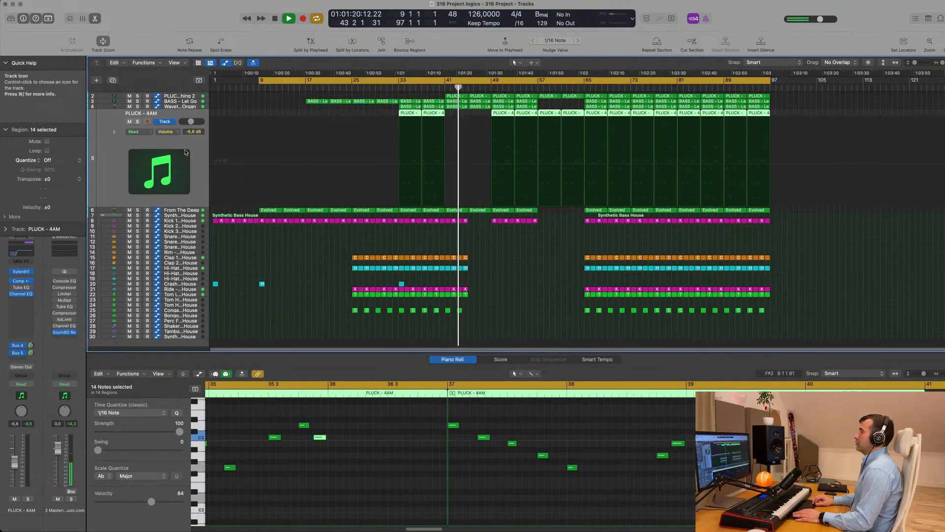
key("Down")
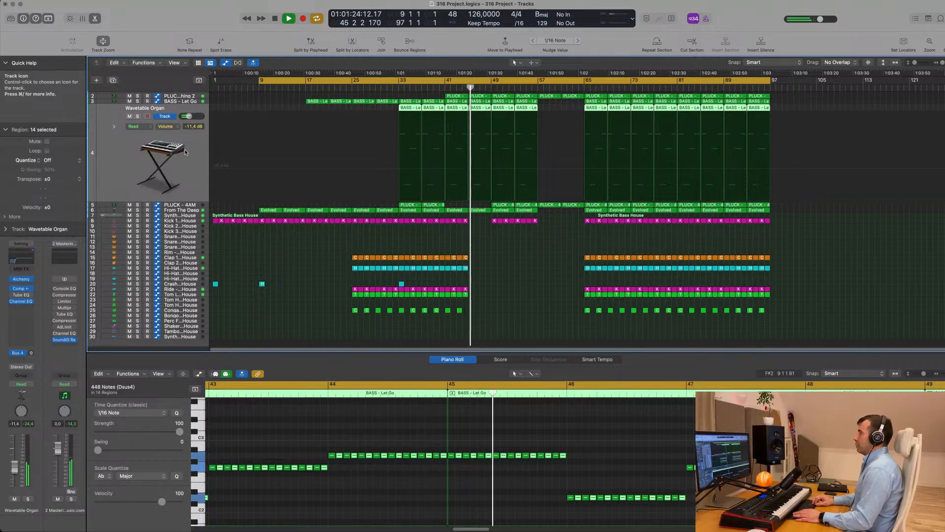
Step: Briefly solo the Wavetable Organ track, inspect the PLUCK - Deadmau5 Thing 2 track, and stop playback
left_click(138, 116)
left_click(138, 117)
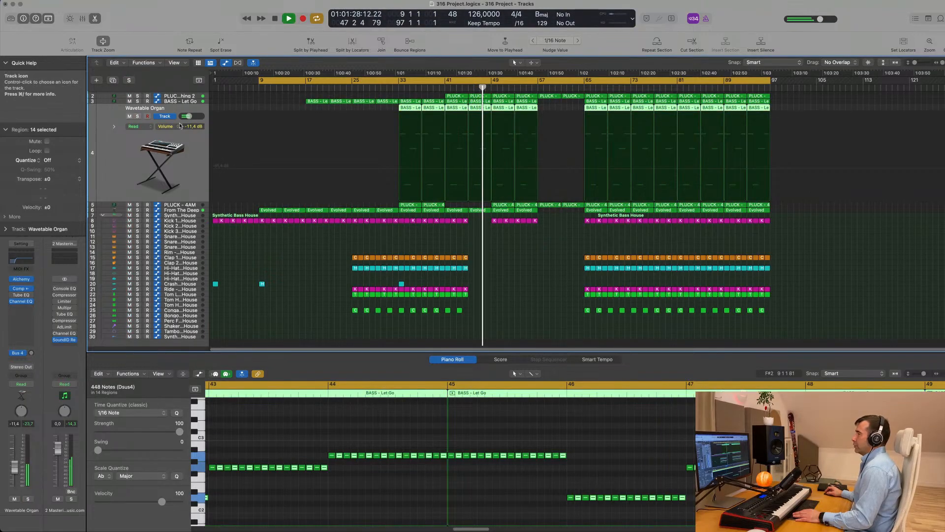
left_click(174, 96)
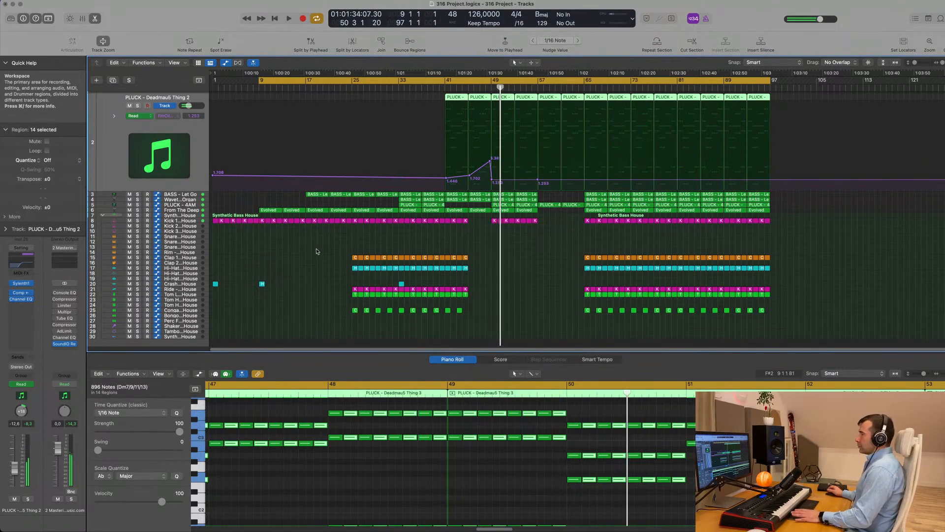
key("space")
scroll(333, 255, "down", 1)
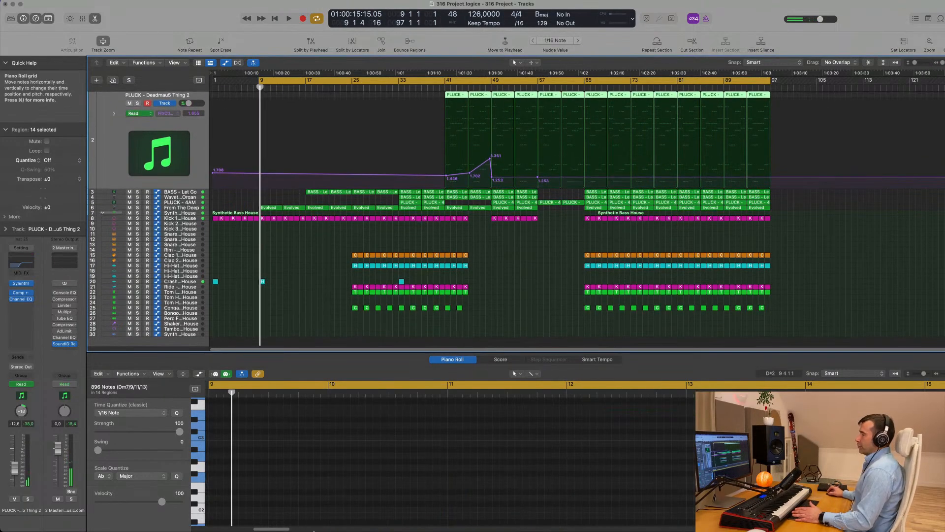
Step: Import SS_EDMMV_Satisfied_Vocal_124_Bbmaj_Dry_01.wav from the vocal sample folder onto a new audio track at bar 9
mouse_move(289, 530)
left_click(57, 515)
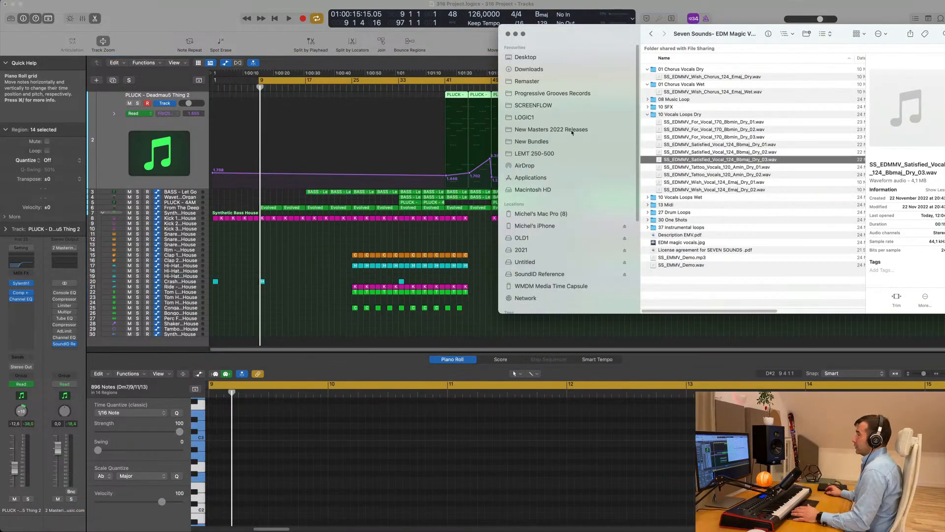
left_click_drag(601, 32, 607, 48)
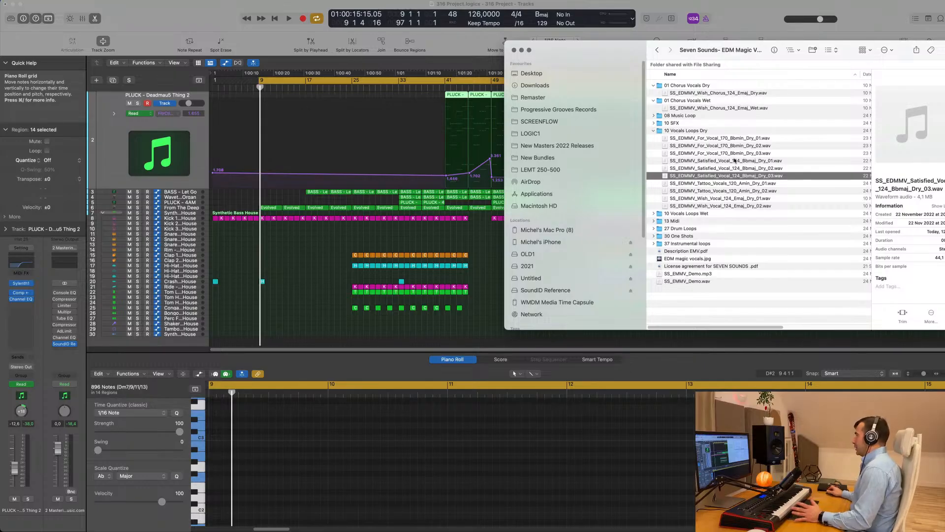
left_click_drag(738, 175, 257, 331)
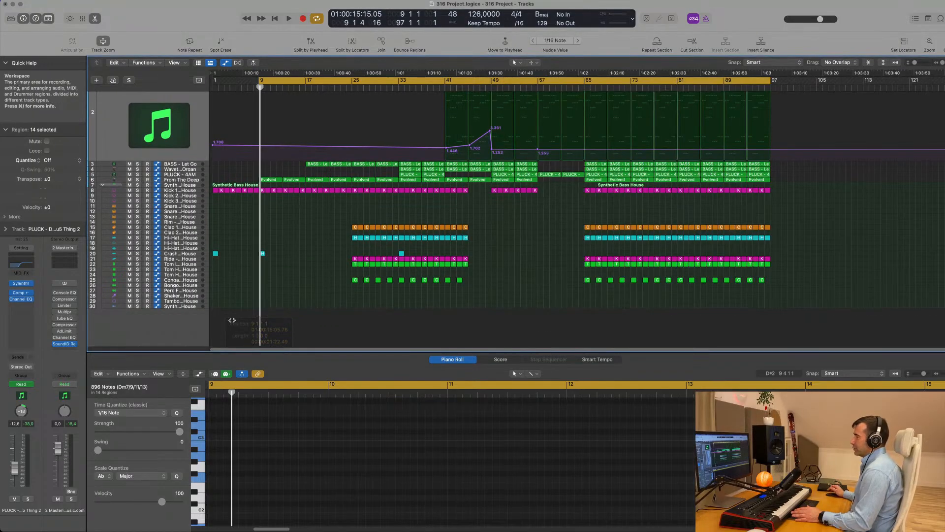
left_click(186, 313)
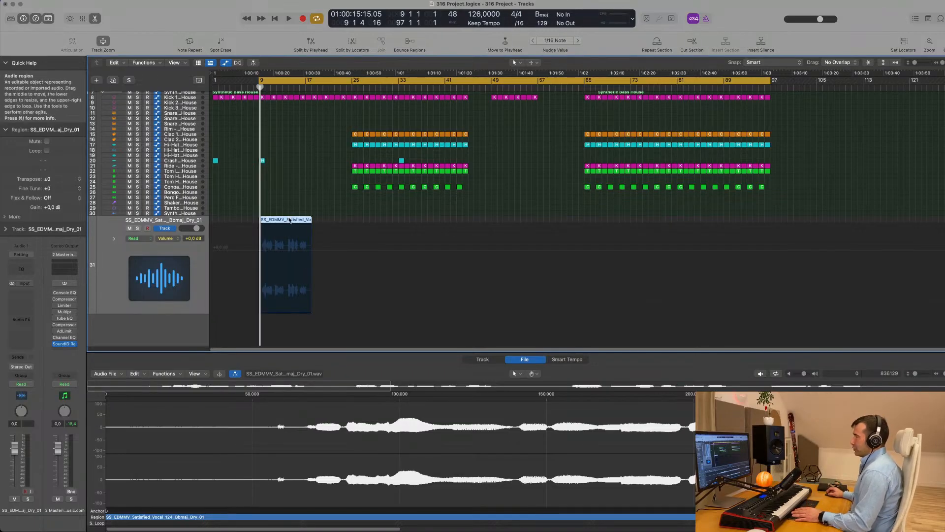
Step: Turn on Flex for the new vocal track and set its flex mode to Flex Time - Tempophone (FX)
left_click(480, 360)
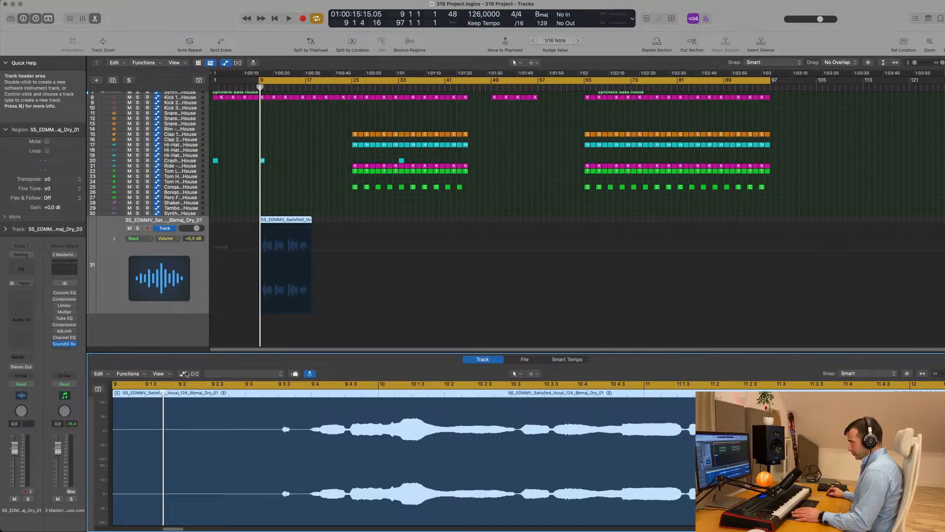
left_click(525, 360)
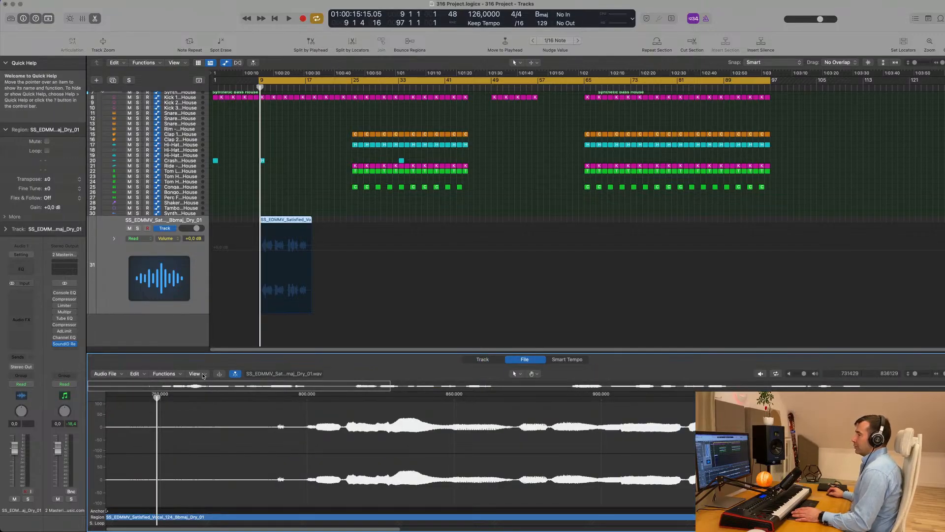
left_click(482, 361)
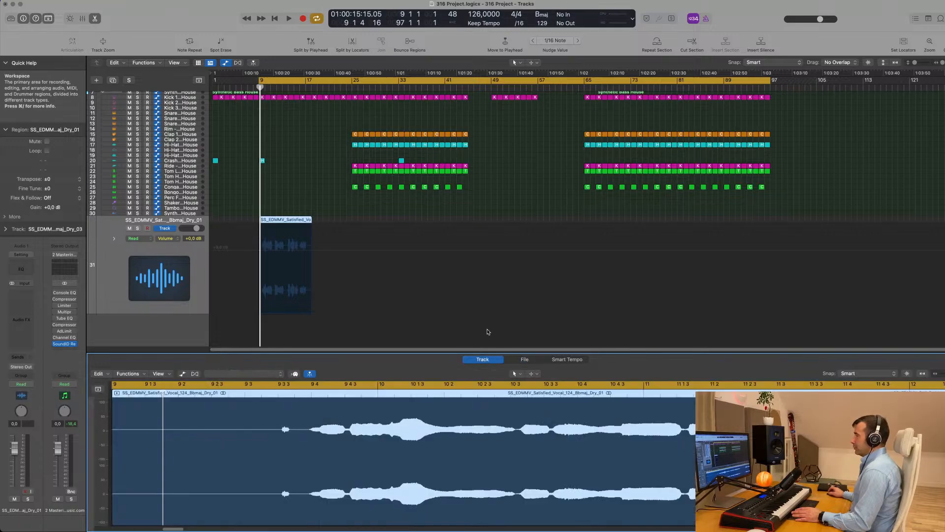
left_click(194, 374)
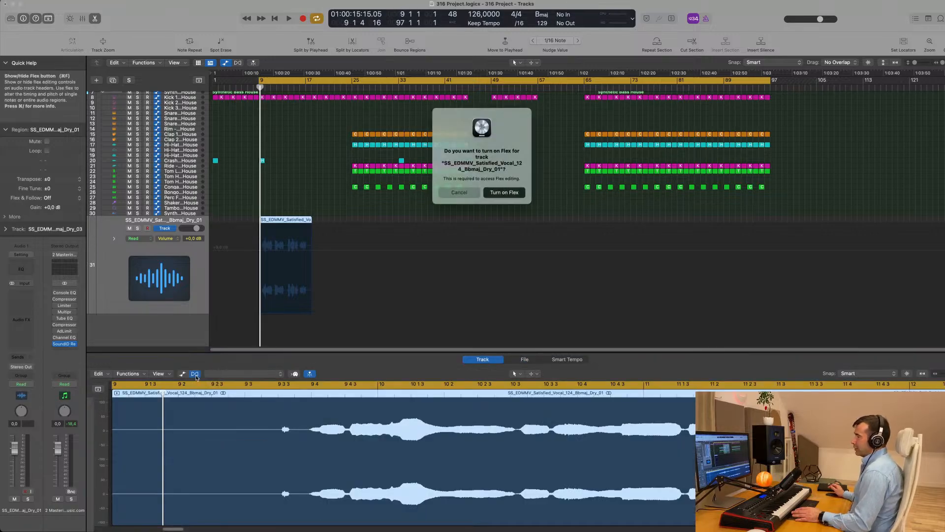
left_click(505, 192)
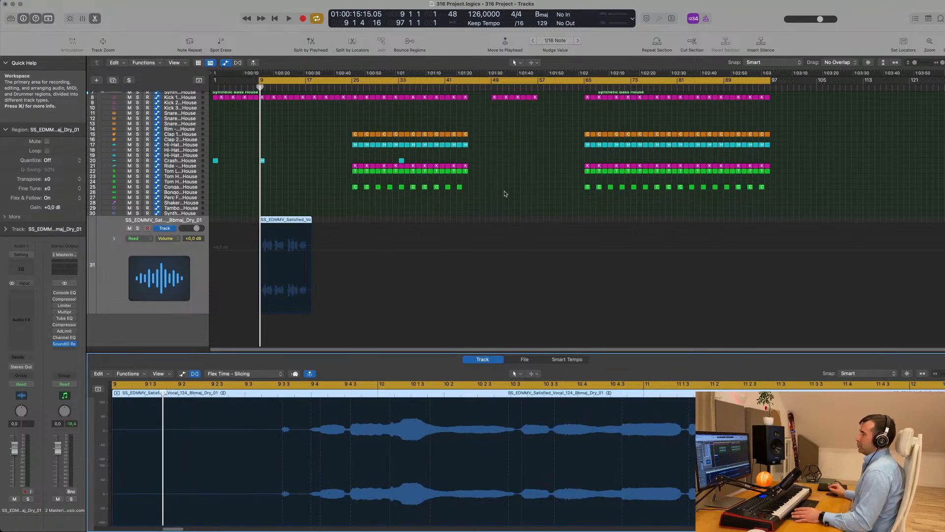
left_click(272, 374)
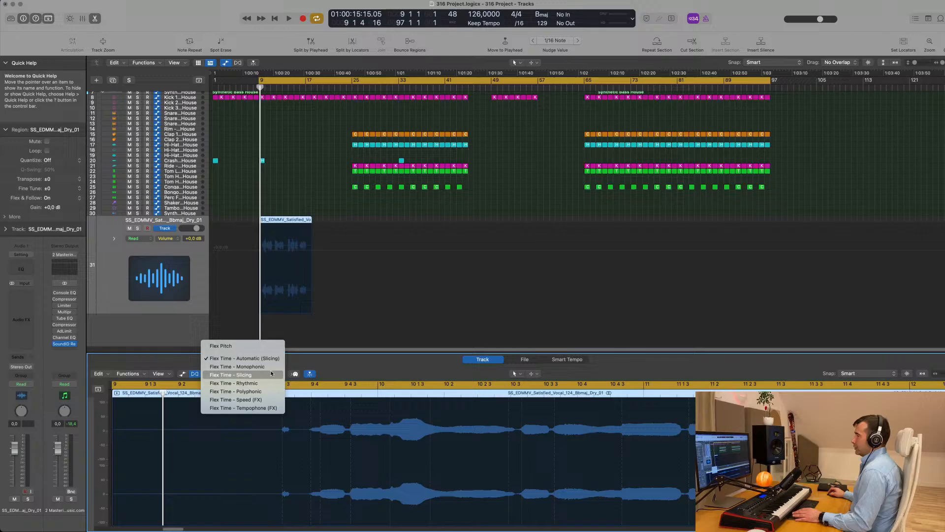
left_click(267, 409)
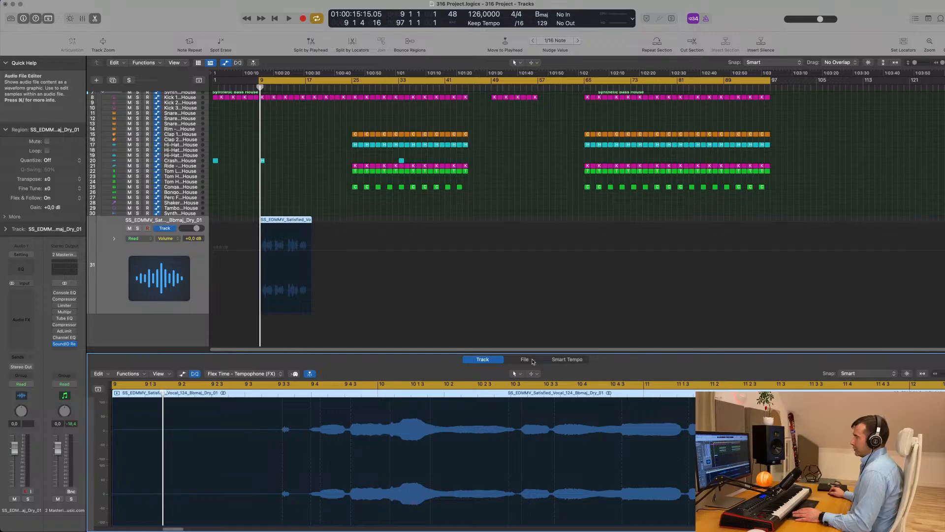
Step: Time-stretch the vocal file from 124 to 126 bpm with the Time and Pitch Machine, keeping transposition at 0 cents
left_click(525, 359)
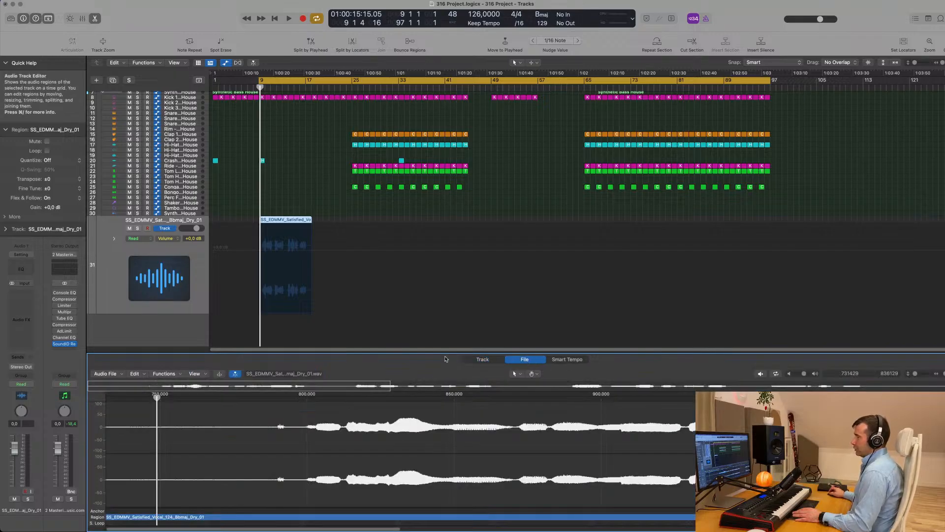
left_click(165, 374)
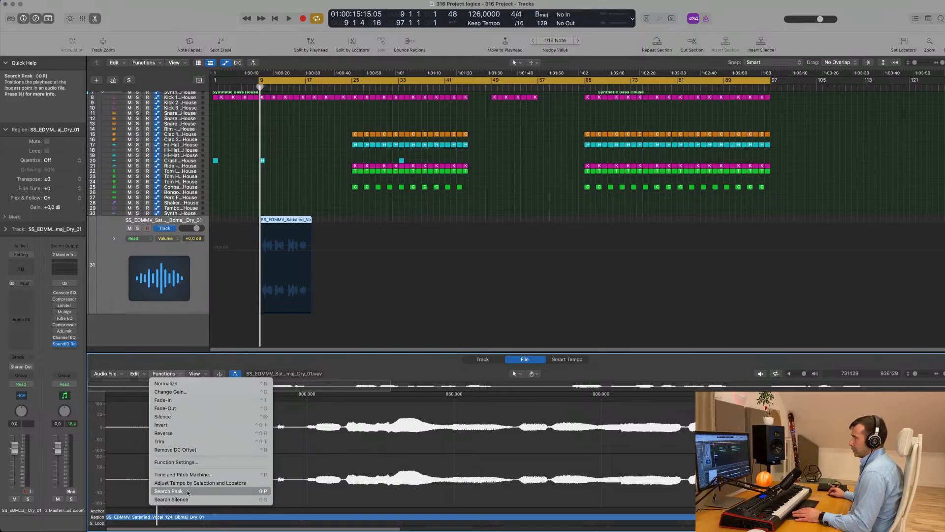
left_click(199, 476)
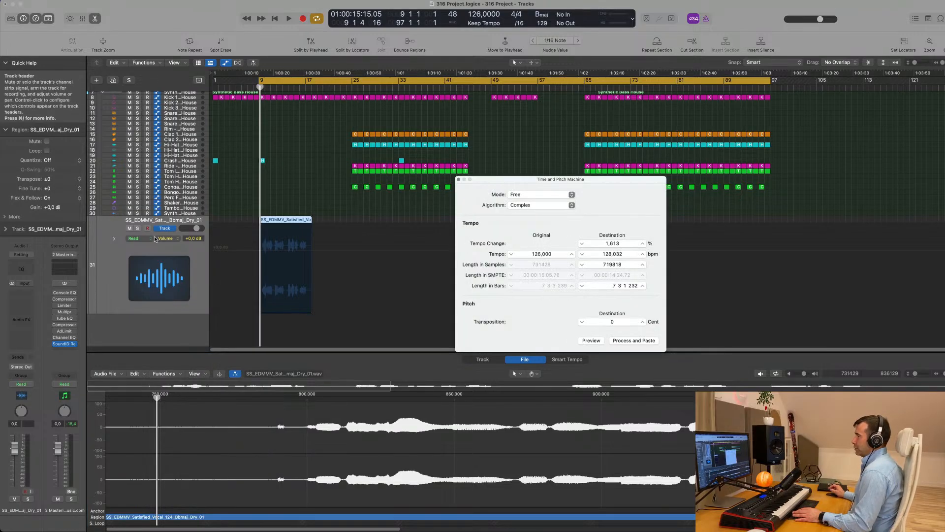
left_click_drag(615, 182, 371, 215)
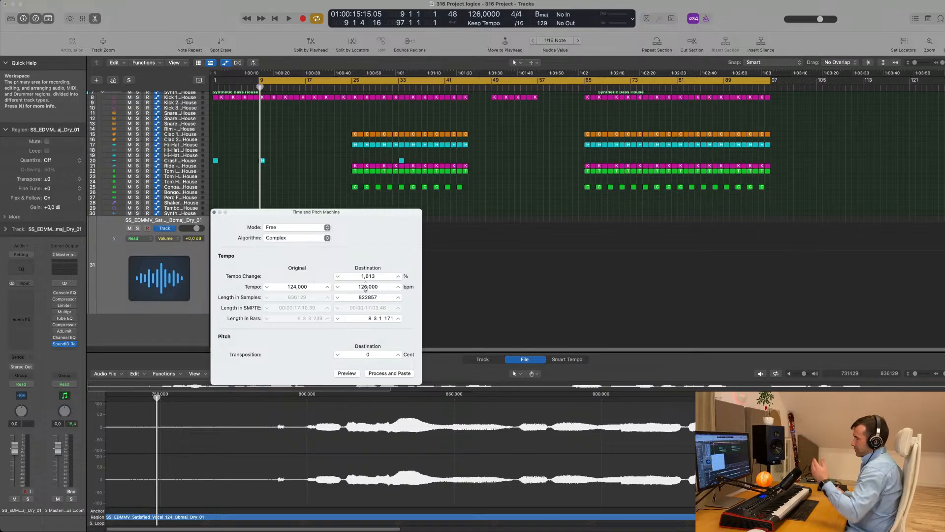
left_click(389, 373)
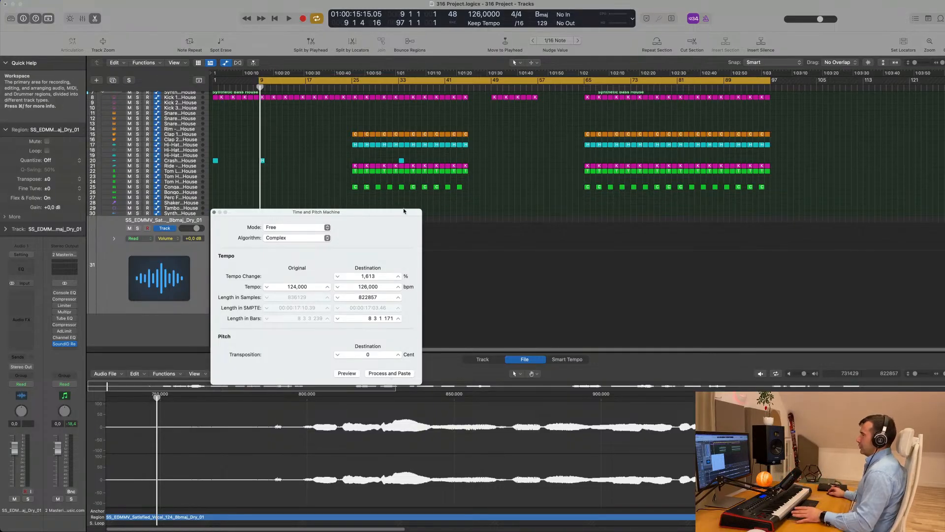
left_click_drag(403, 210, 639, 176)
left_click(471, 174)
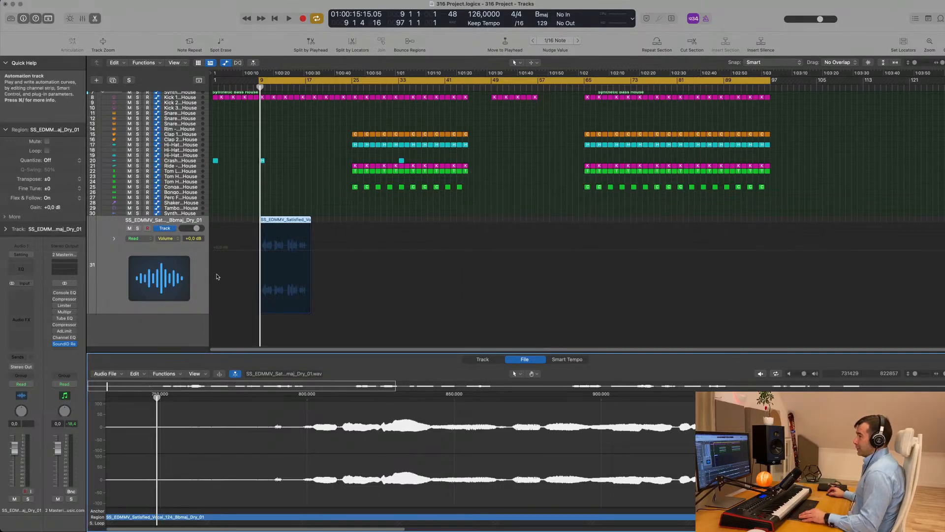
Step: Play the vocal with the arrangement from bar 9 and lower the vocal track's volume to -5.4 dB
scroll(247, 273, "up", 10)
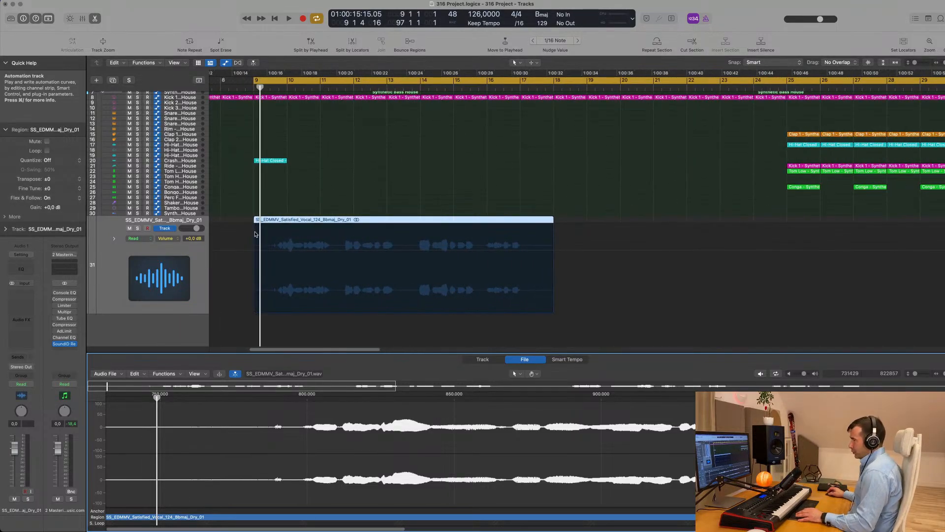
left_click(222, 240)
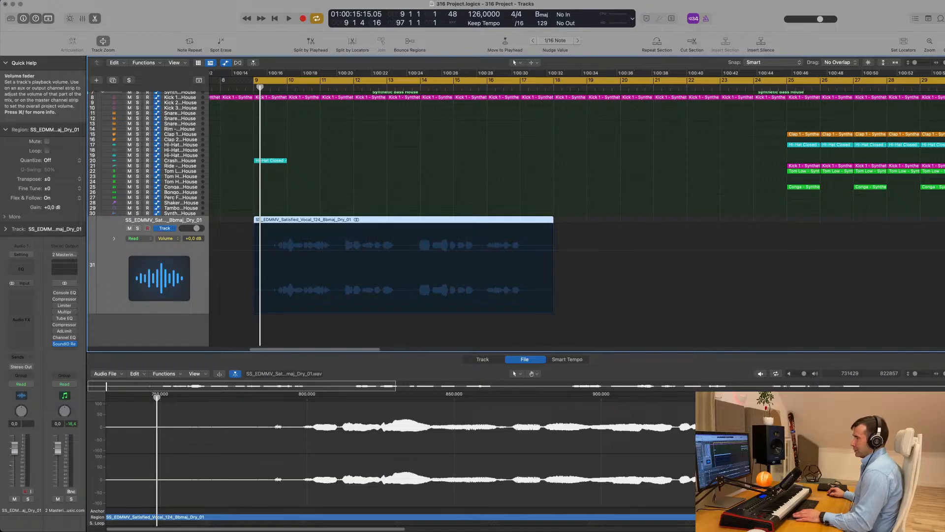
key("space")
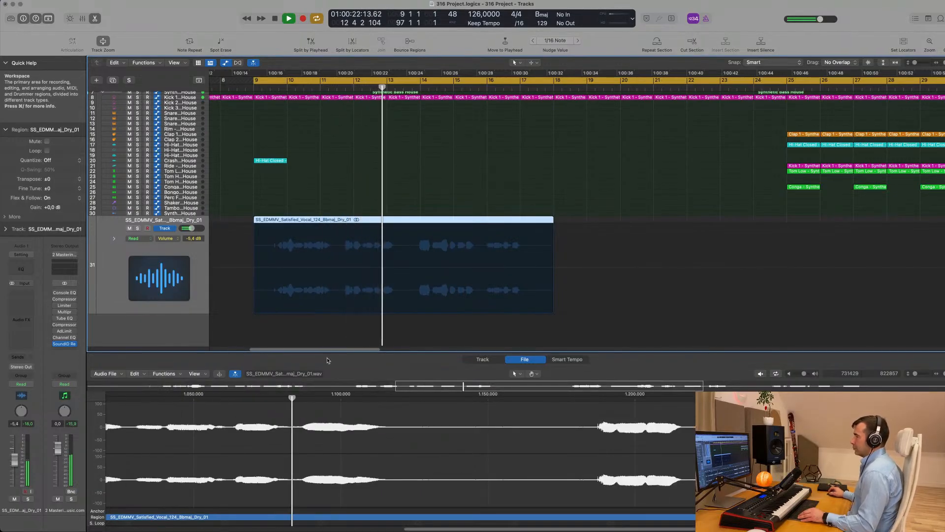
key("space")
Step: Try shifting the vocal region about half a bar earlier and play it against the beat
scroll(395, 220, "left", 3)
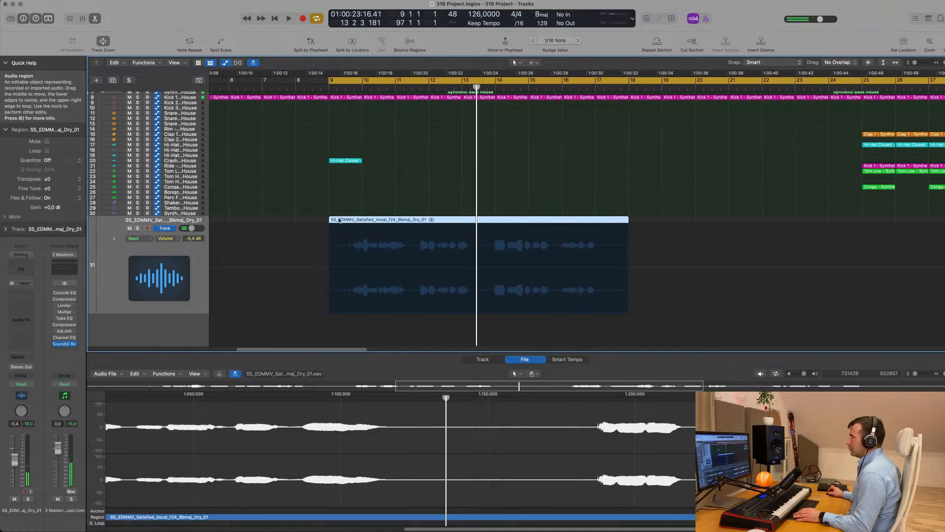
left_click_drag(394, 220, 379, 221)
key("space")
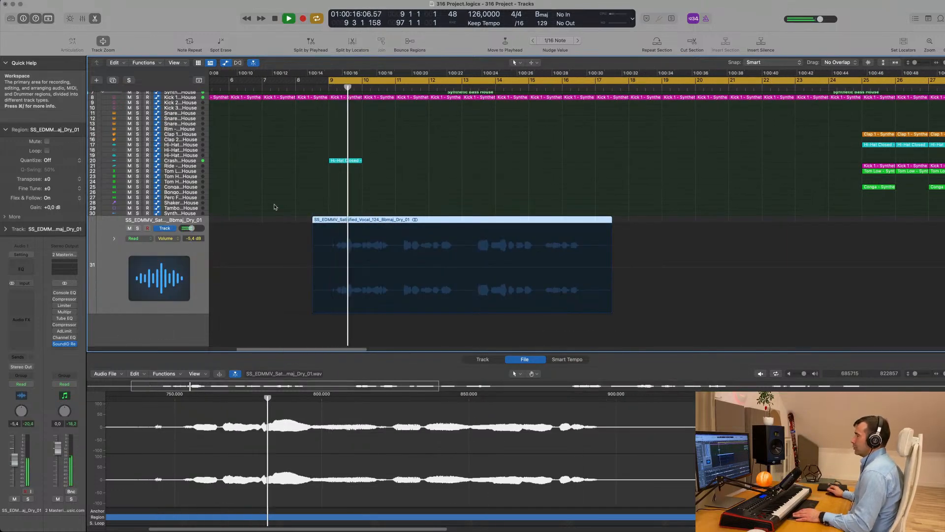
scroll(374, 207, "up", 3)
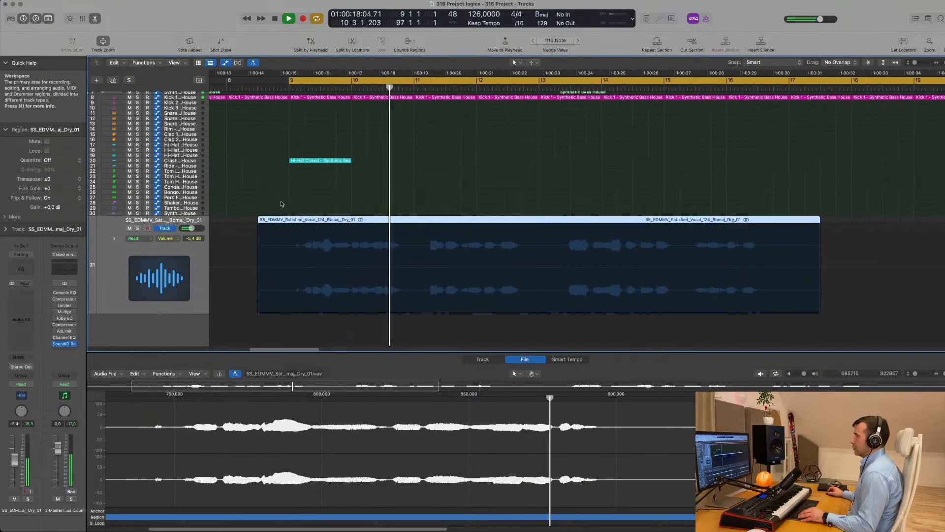
key("space")
Step: Move the vocal region earlier so it starts at bar 8 and play the section from just after bar 8
left_click_drag(388, 220, 364, 221)
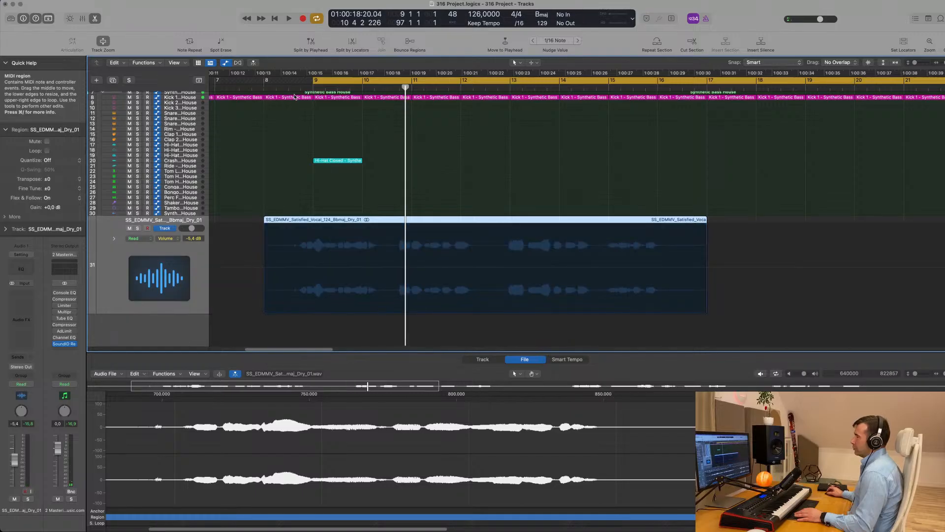
key("space")
left_click(277, 91)
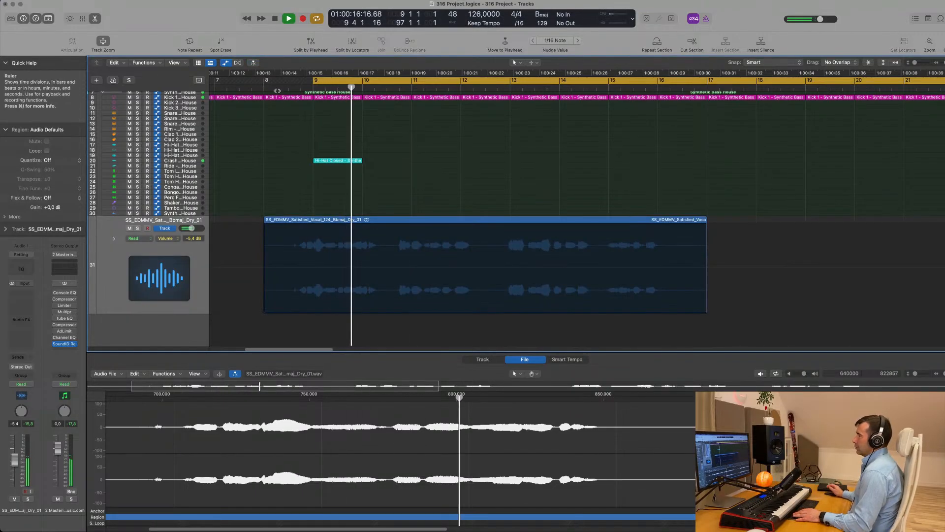
left_click(281, 88)
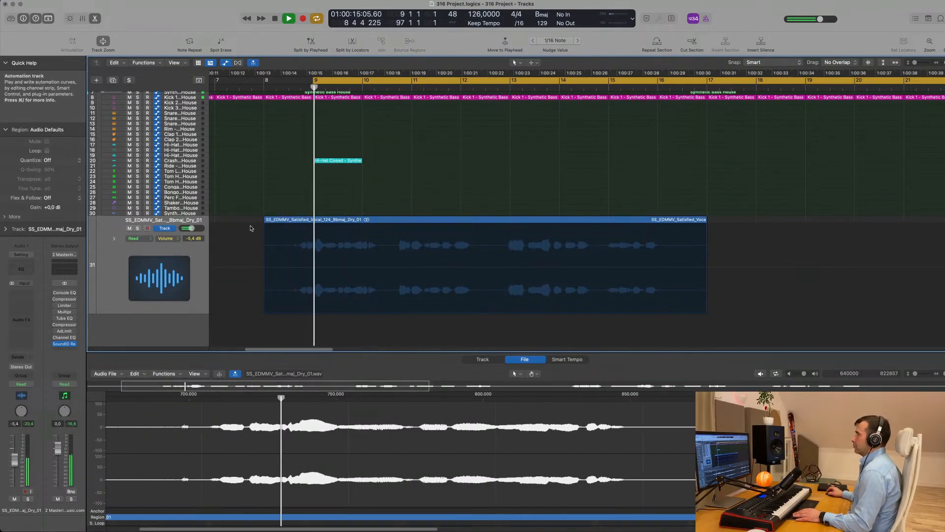
Step: Extend the start of the cycle range back to bar 8 and play the vocal from there
scroll(306, 206, "left", 2)
key("space")
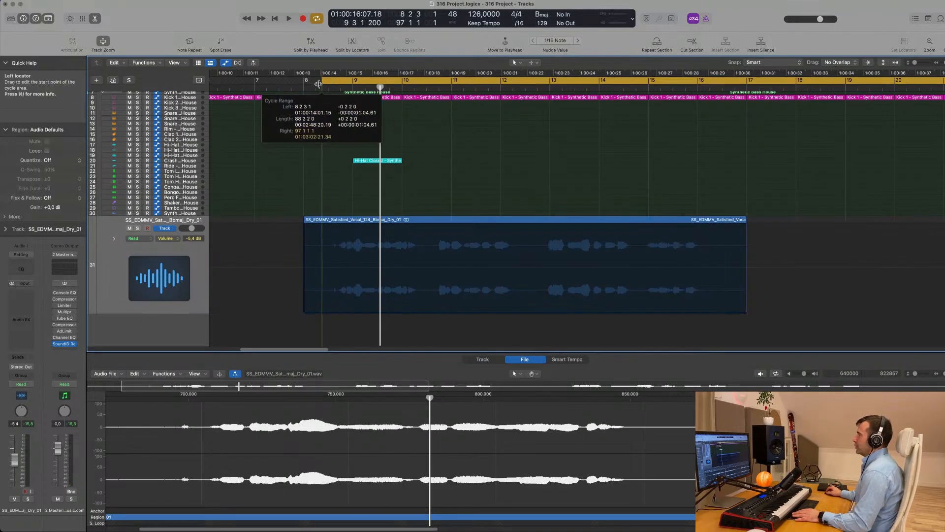
key("space")
Step: Listen to the vocal region from bar 8 to about bar 16 and check its timing against the beat
scroll(295, 175, "down", 5)
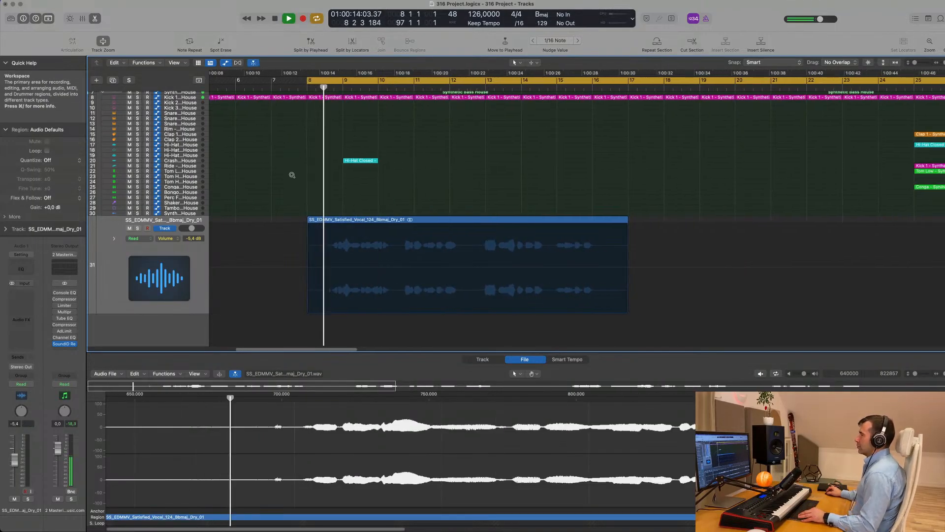
scroll(302, 177, "left", 1)
scroll(414, 179, "down", 2)
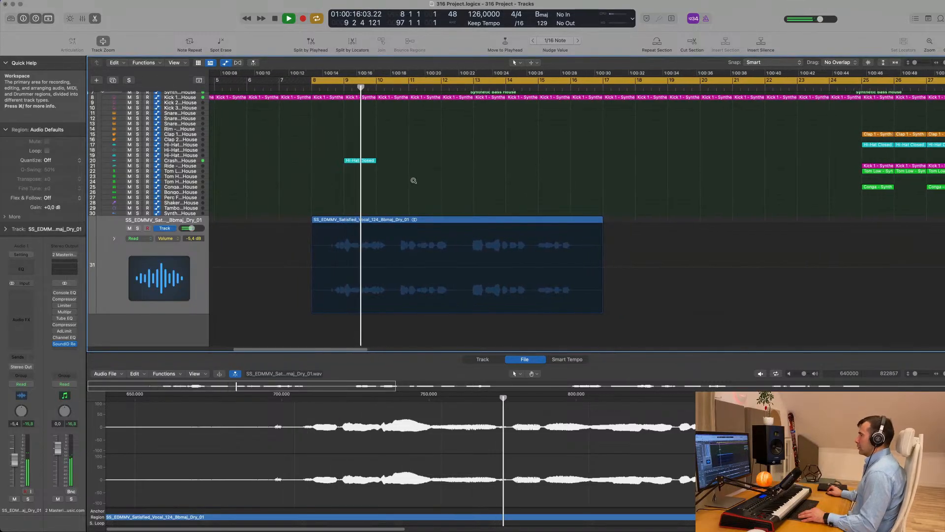
scroll(420, 181, "up", 5)
scroll(419, 181, "down", 4)
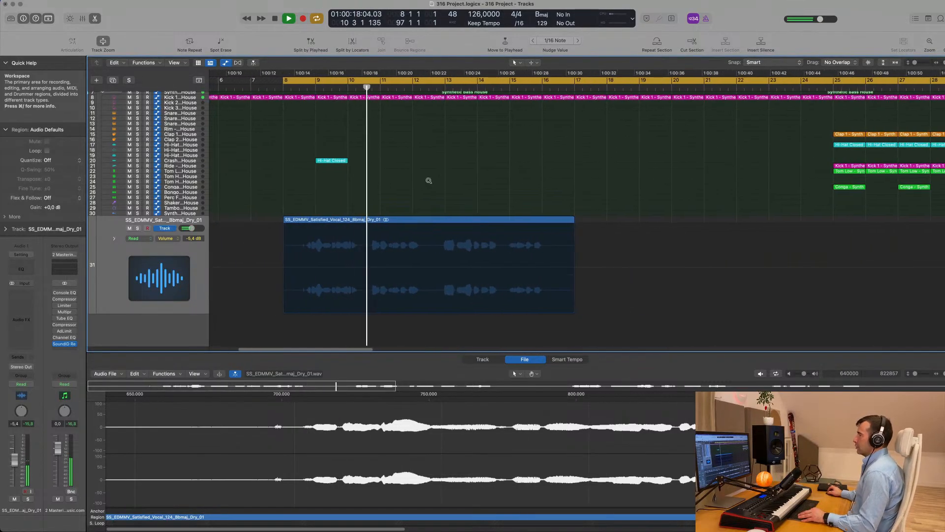
scroll(445, 180, "down", 4)
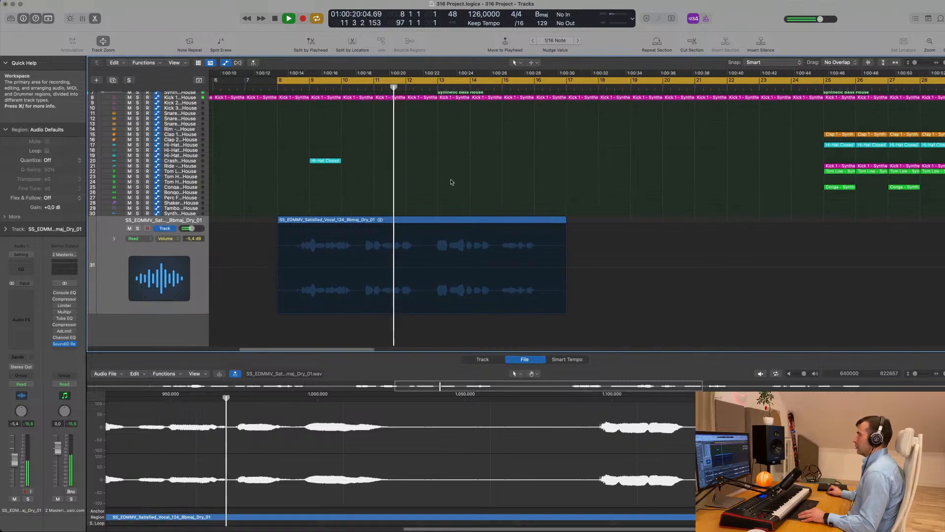
scroll(447, 180, "down", 5)
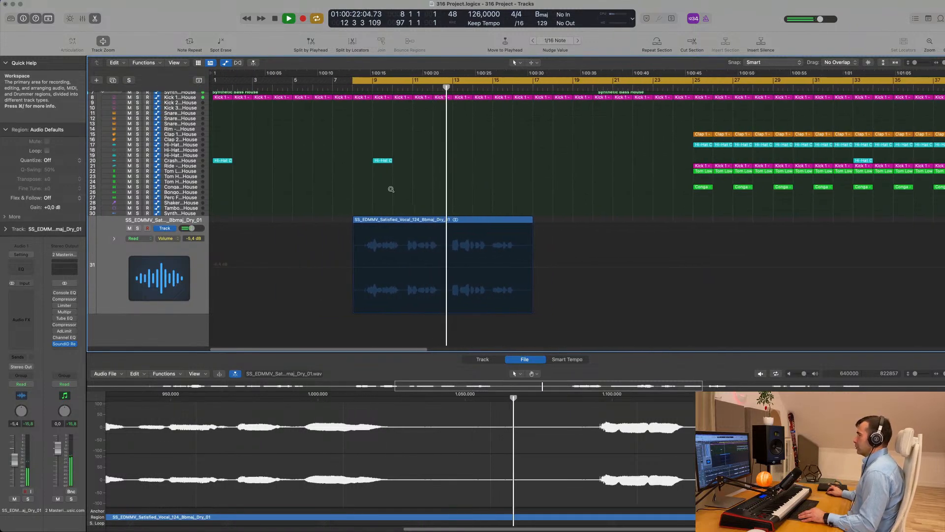
scroll(401, 195, "up", 3)
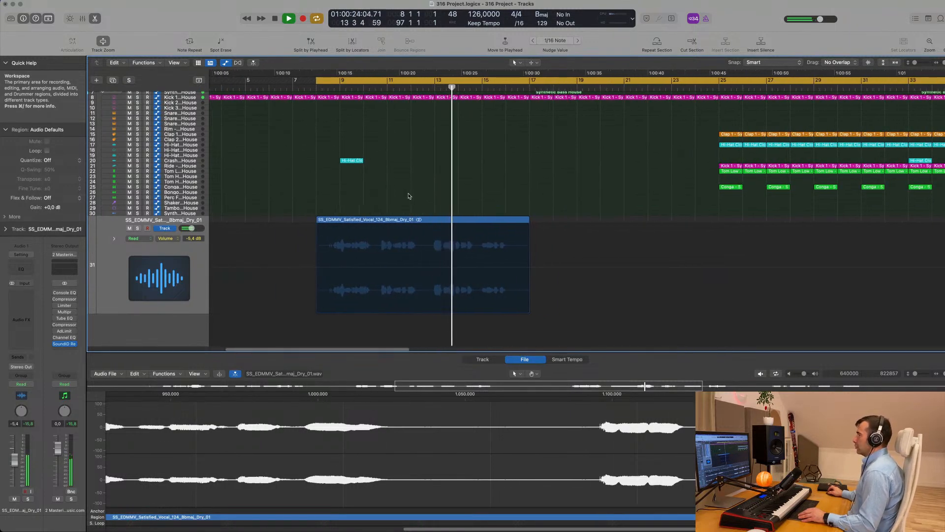
scroll(408, 193, "down", 3)
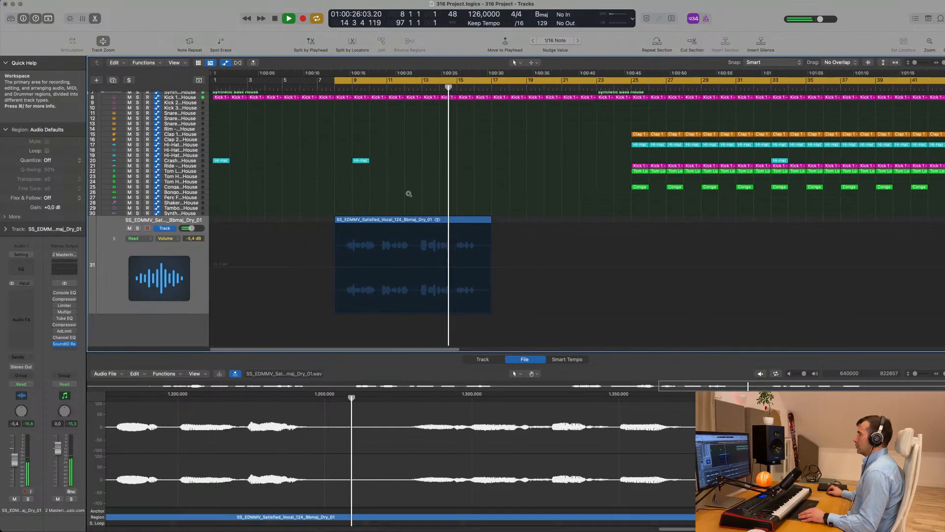
scroll(408, 194, "up", 3)
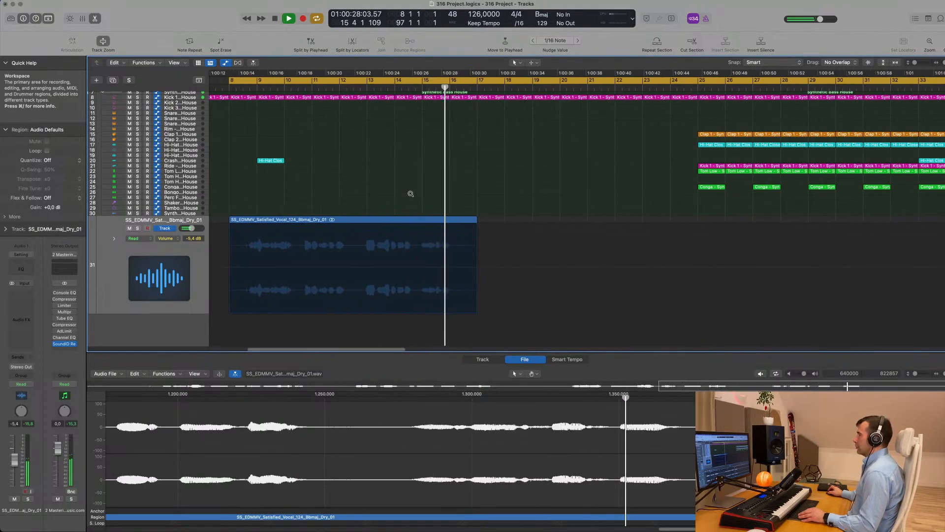
scroll(408, 193, "down", 3)
scroll(407, 195, "left", 2)
key("space")
scroll(407, 195, "left", 1)
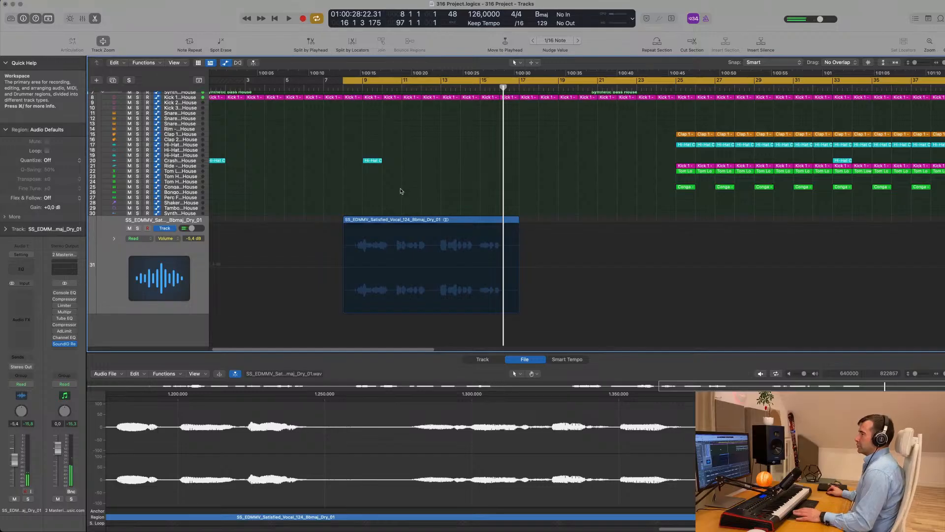
Step: Select the vocal track and play it again from bar 8 together with the arrangement
key("space")
scroll(295, 202, "up", 3)
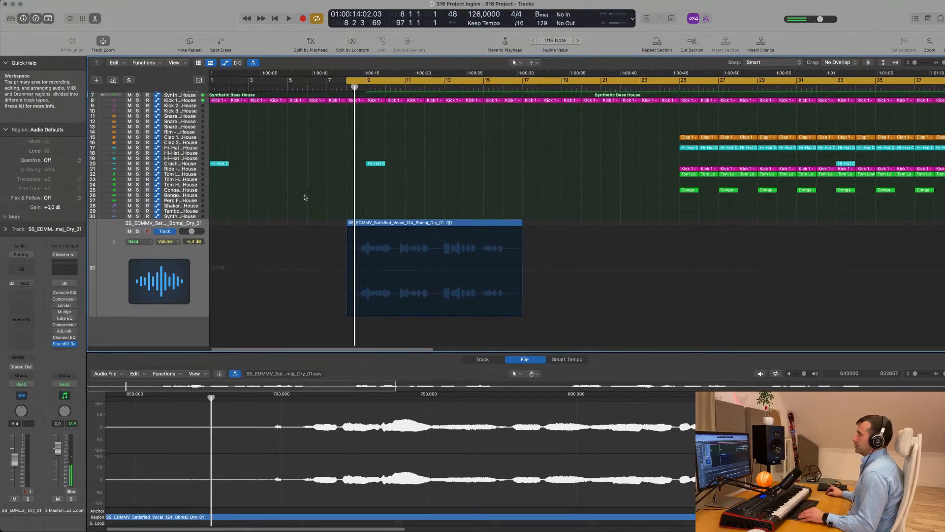
left_click(113, 272)
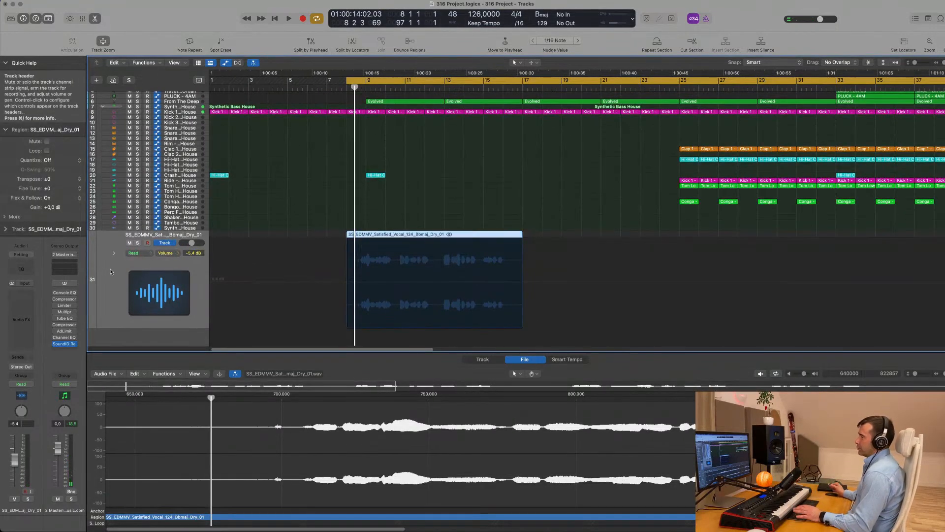
key("space")
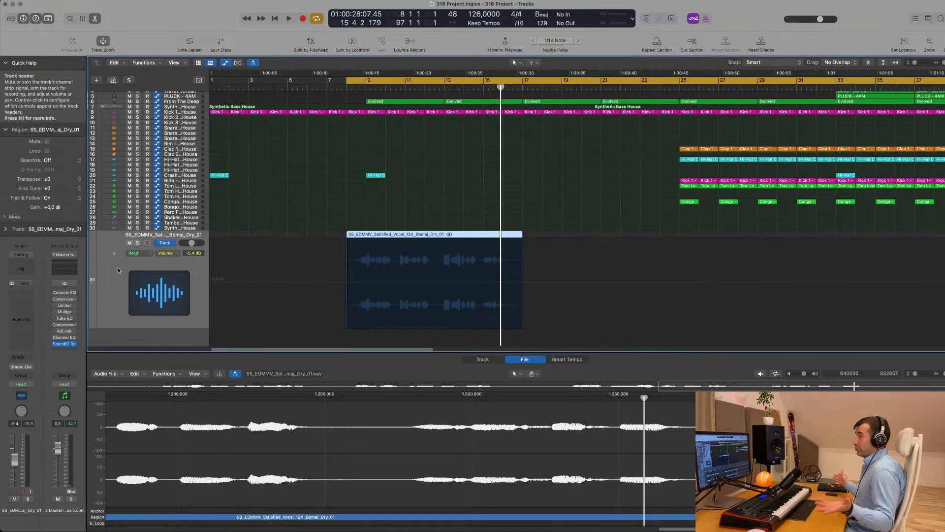
Step: Add a Channel EQ to the vocal track and, during playback, apply a 12 dB/Oct low cut at 162 Hz
left_click(14, 267)
left_click_drag(534, 99, 523, 116)
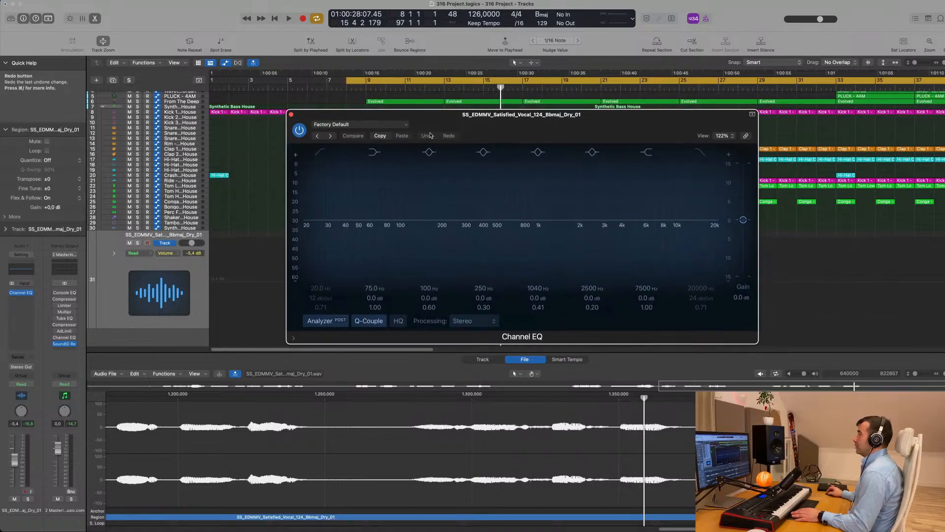
key("space")
left_click_drag(329, 207, 440, 220)
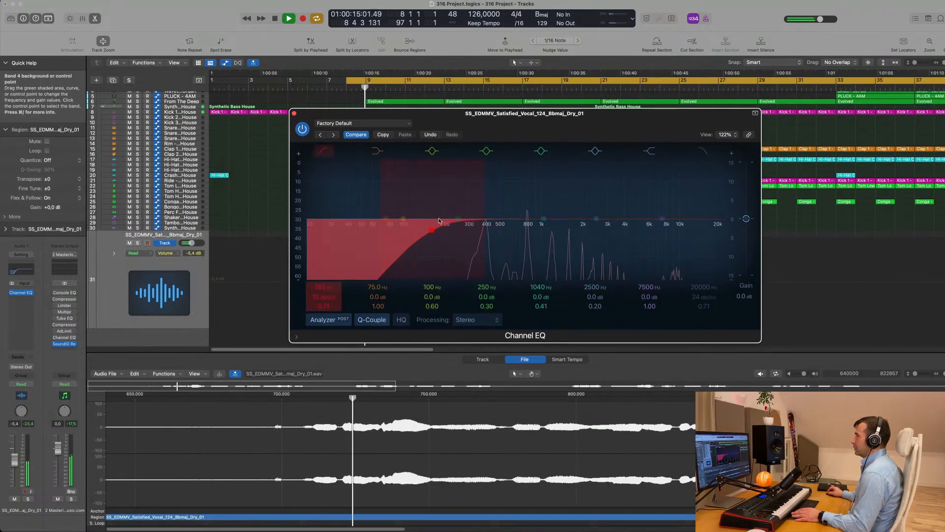
Step: Boost the vocal EQ's high shelf by 6.2 dB at 7300 Hz and replay the vocal from bar 8
left_click_drag(659, 218, 658, 196)
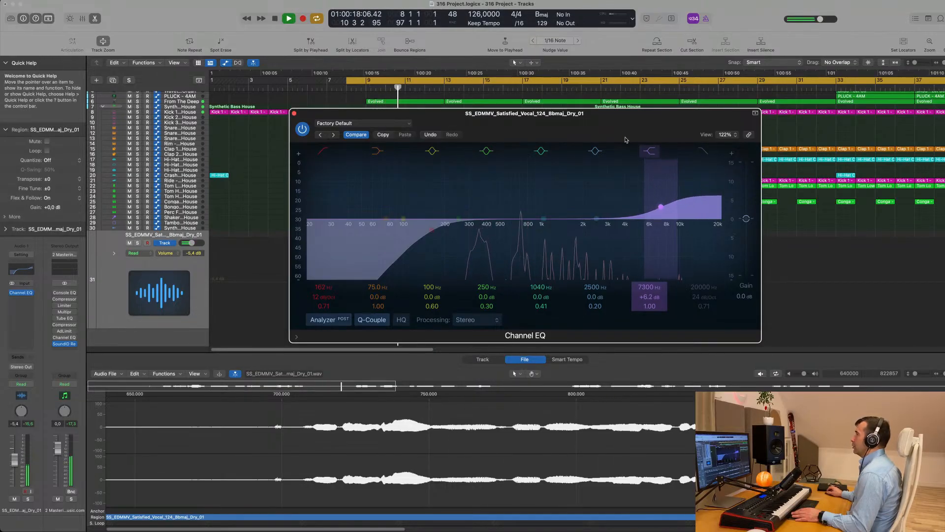
left_click_drag(576, 133, 841, 117)
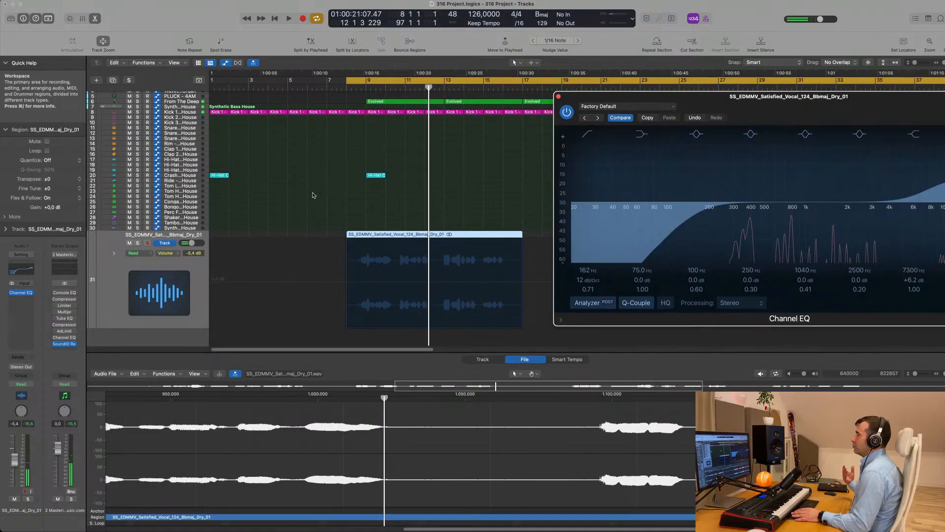
key("space")
left_click(110, 273)
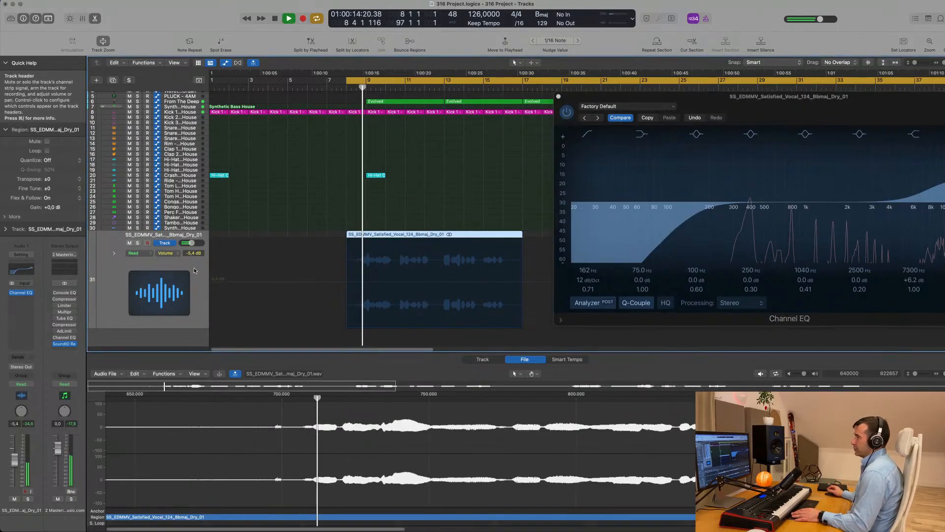
Step: Insert a stereo Compressor after the vocal track's Channel EQ and audition its default settings from bar 8
left_click(20, 299)
mouse_move(32, 335)
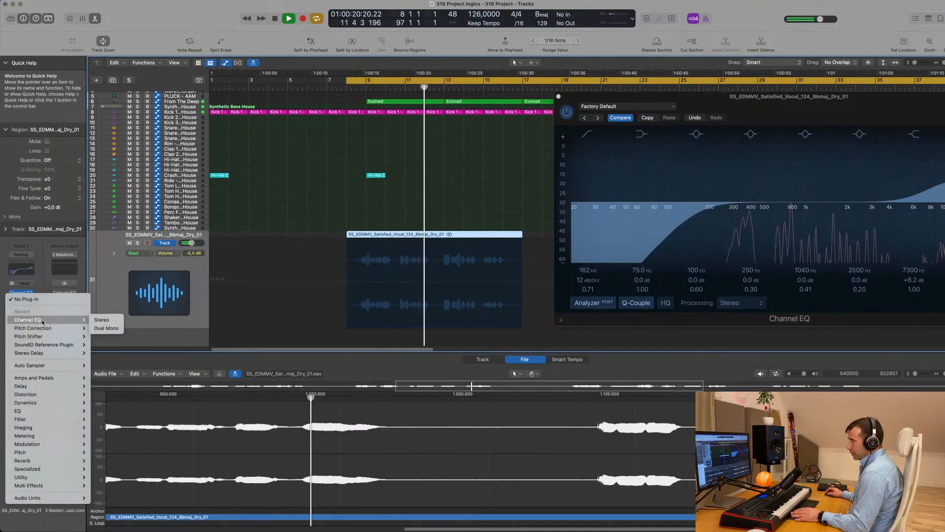
mouse_move(45, 445)
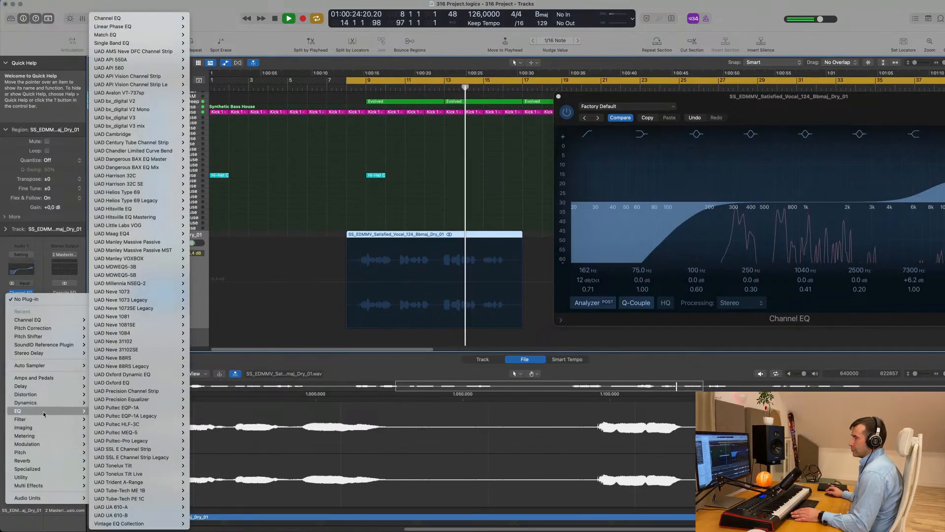
mouse_move(57, 403)
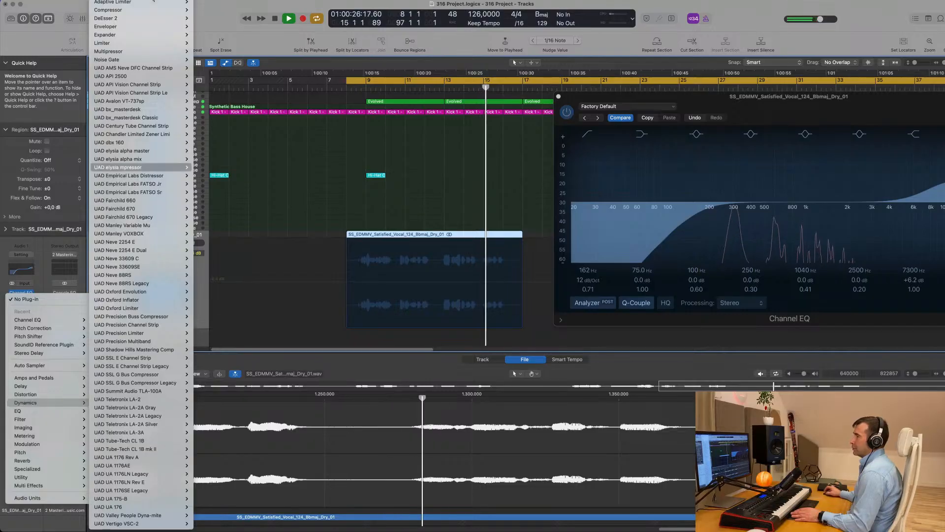
mouse_move(154, 14)
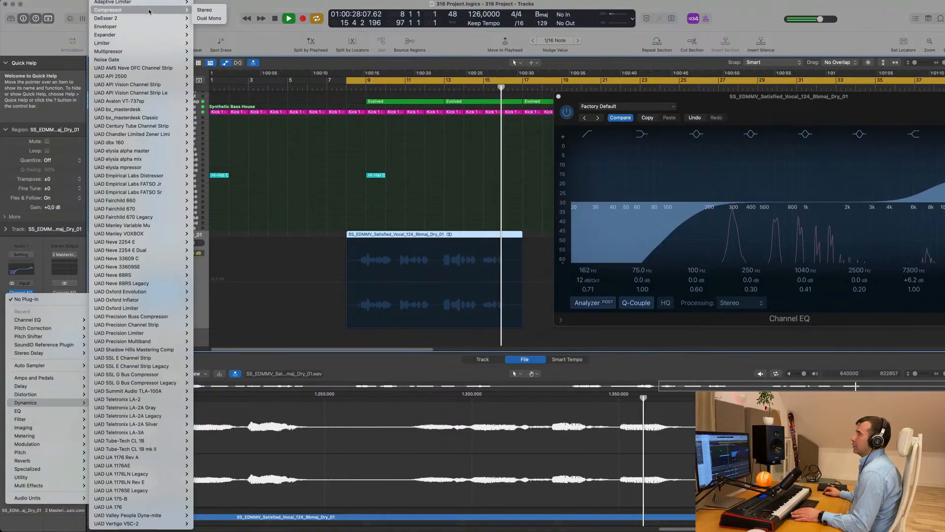
left_click(205, 10)
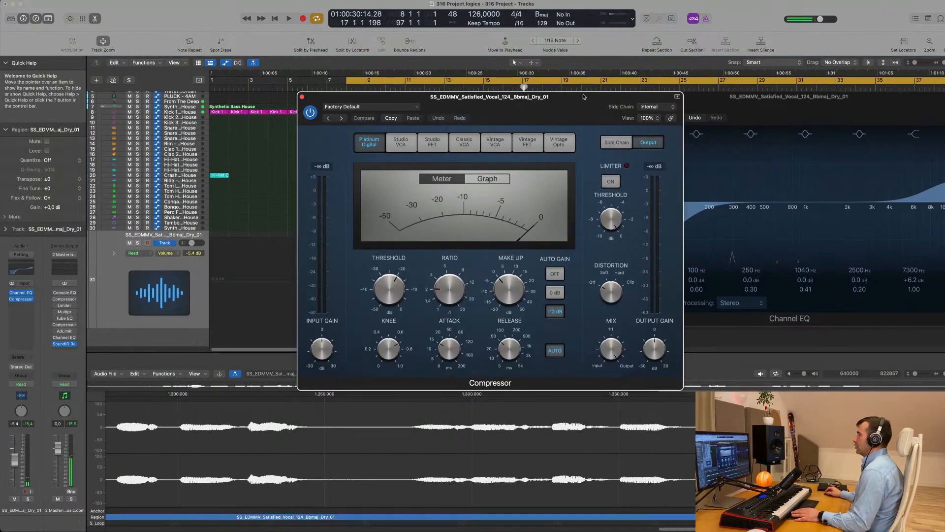
left_click_drag(584, 97, 713, 95)
key("space")
key("space")
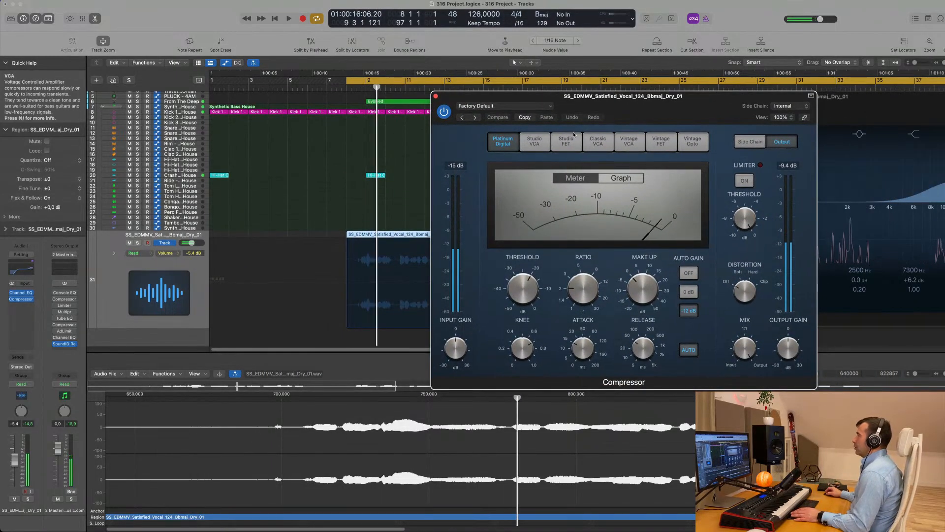
Step: Load the Light Vocal voice preset in the compressor and set its threshold to -33 dB during playback
left_click(519, 109)
mouse_move(538, 297)
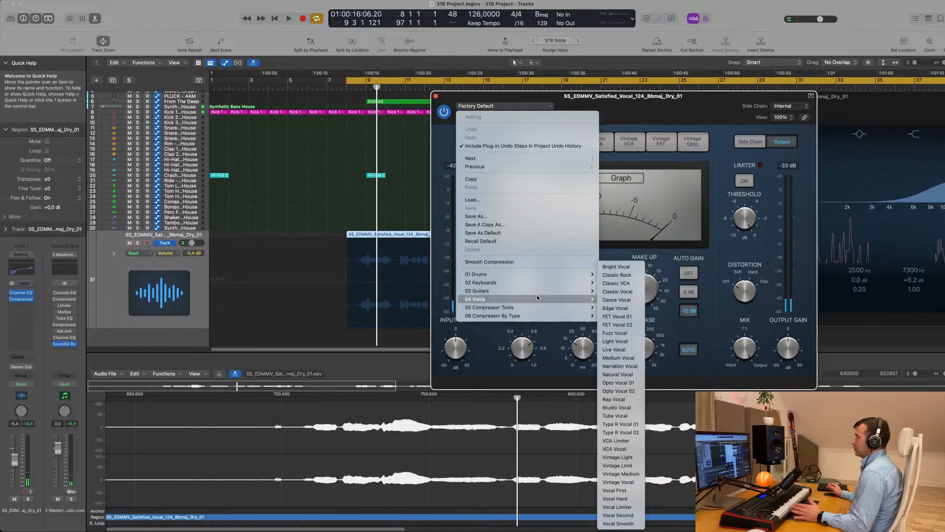
left_click(629, 342)
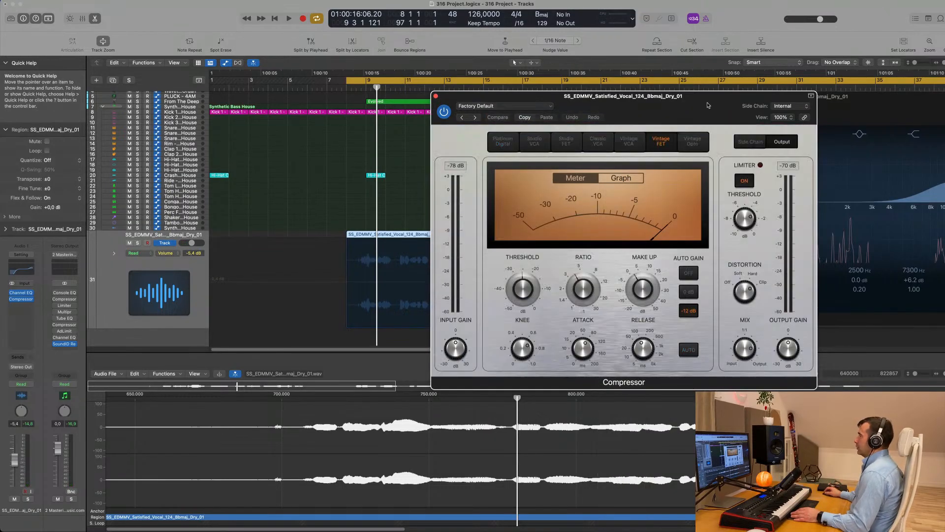
left_click_drag(708, 99, 650, 101)
key("space")
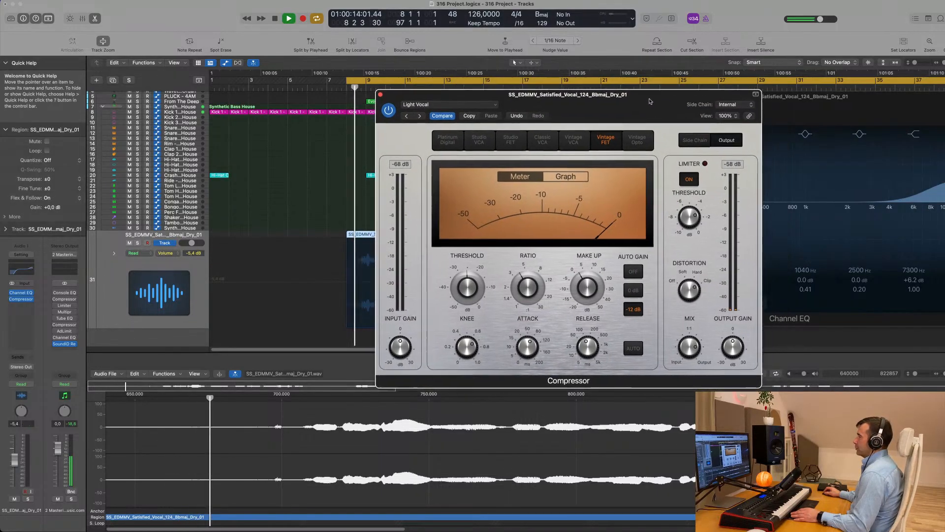
left_click_drag(465, 290, 464, 300)
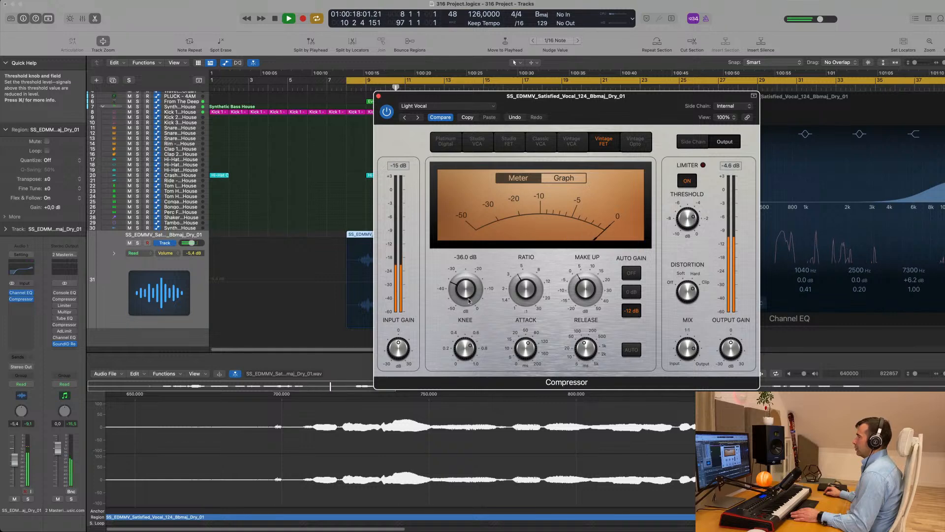
left_click_drag(476, 298, 475, 293)
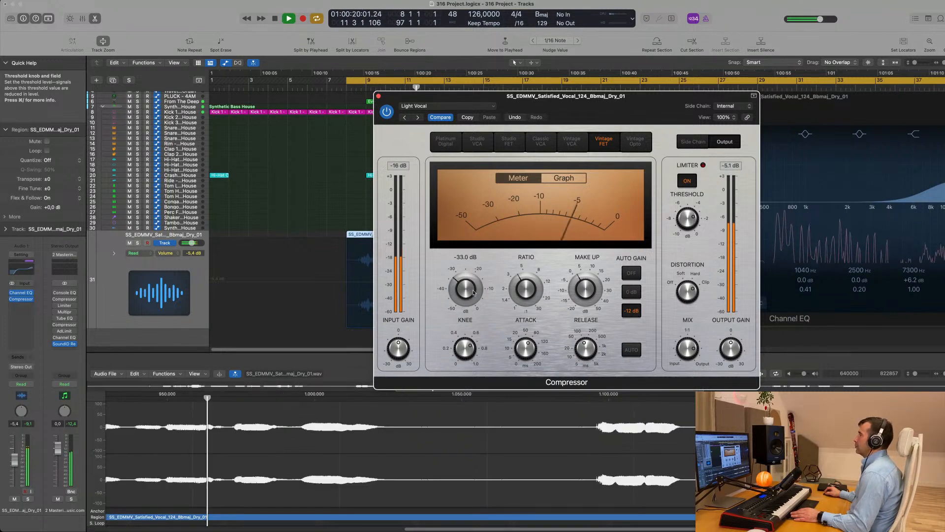
Step: Replay the compressed vocal from bar 8 and lower the vocal track's volume to -14.4 dB
key("space")
key("space")
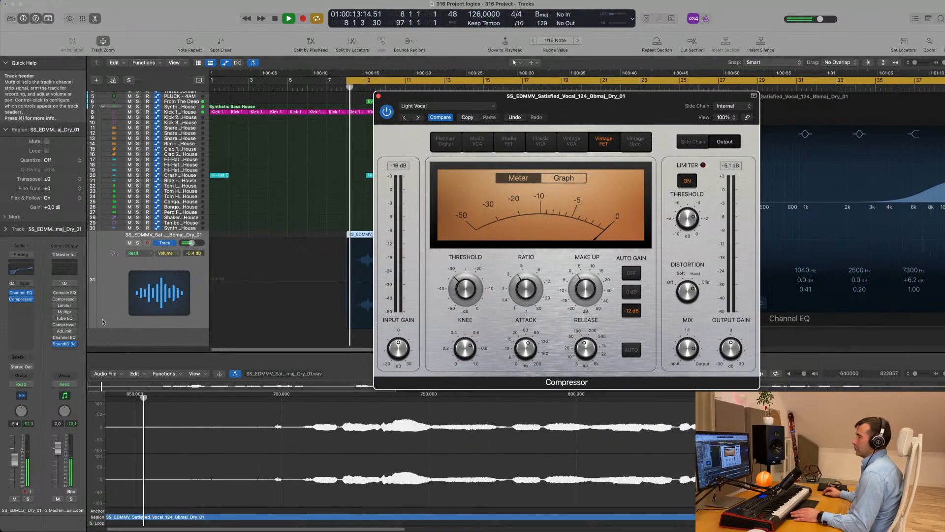
left_click_drag(15, 460, 15, 475)
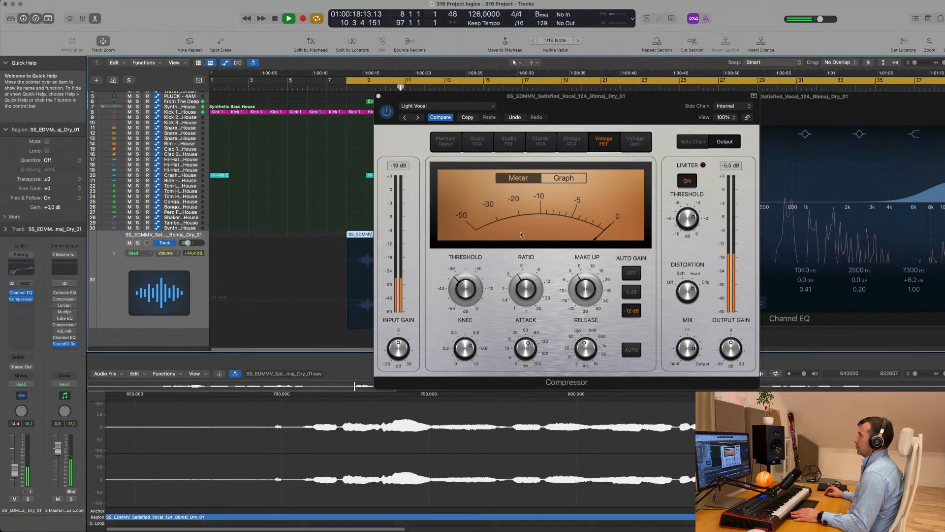
left_click_drag(639, 104, 627, 95)
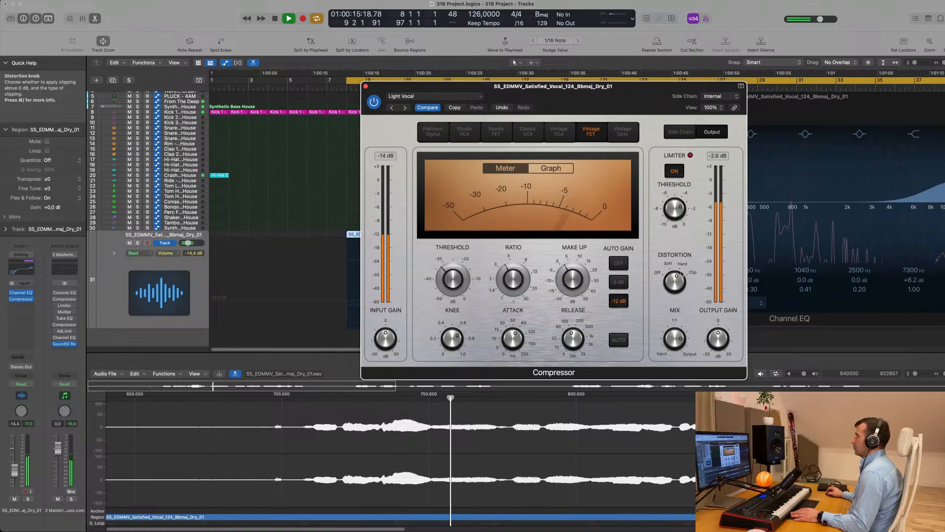
Step: Set the compressor's Mix to 51% and replay the vocal from bar 8
mouse_move(681, 332)
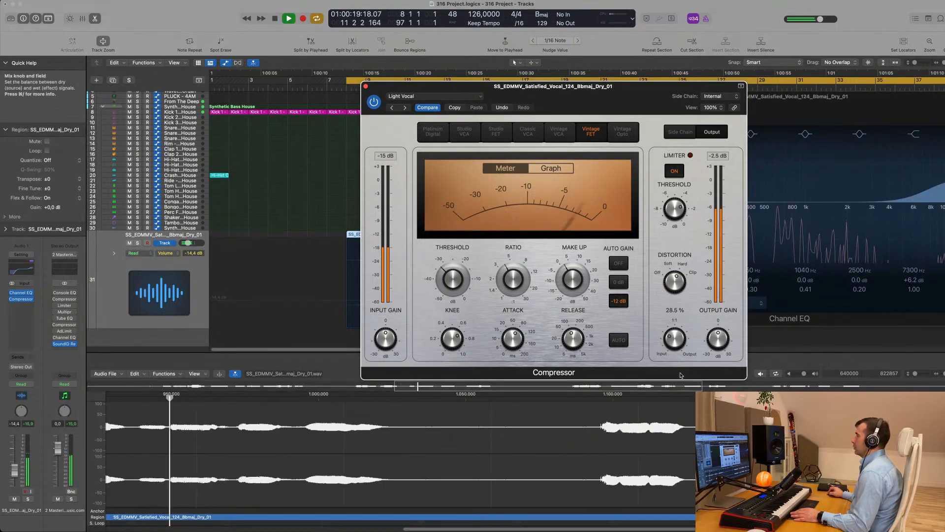
left_click_drag(681, 329, 685, 358)
key("space")
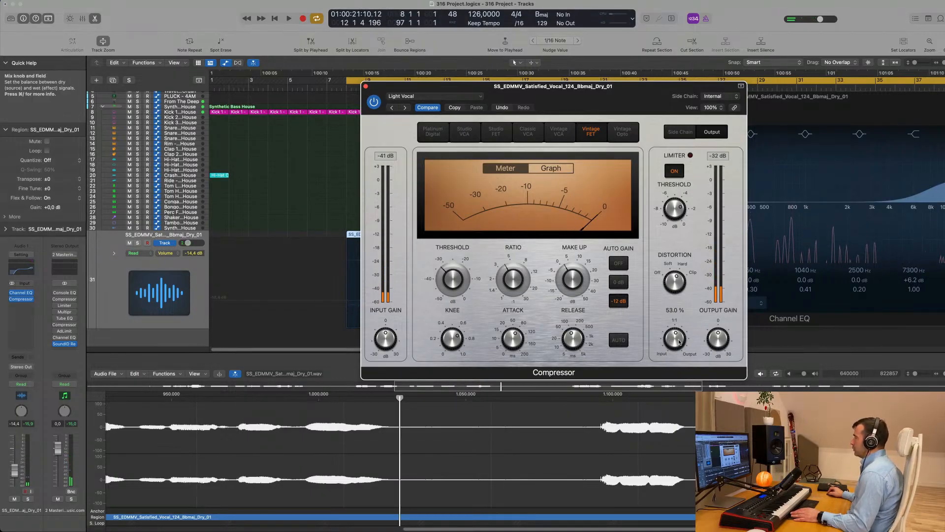
key("space")
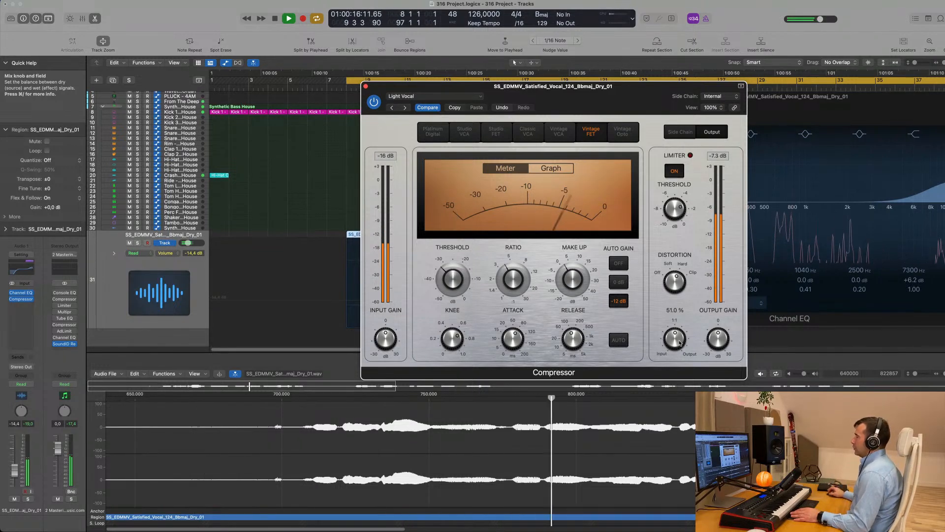
Step: Set the vocal compressor's Mix to 100% and replay the vocal from bar 8
left_click_drag(680, 344, 679, 300)
key("space")
key("space")
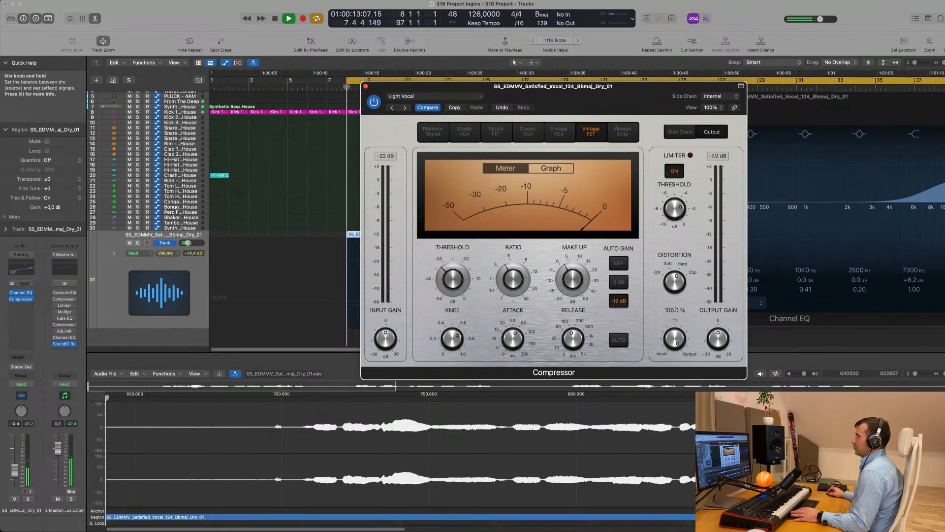
Step: Turn on the compressor's automatic release and close the Compressor window
left_click_drag(615, 94, 612, 127)
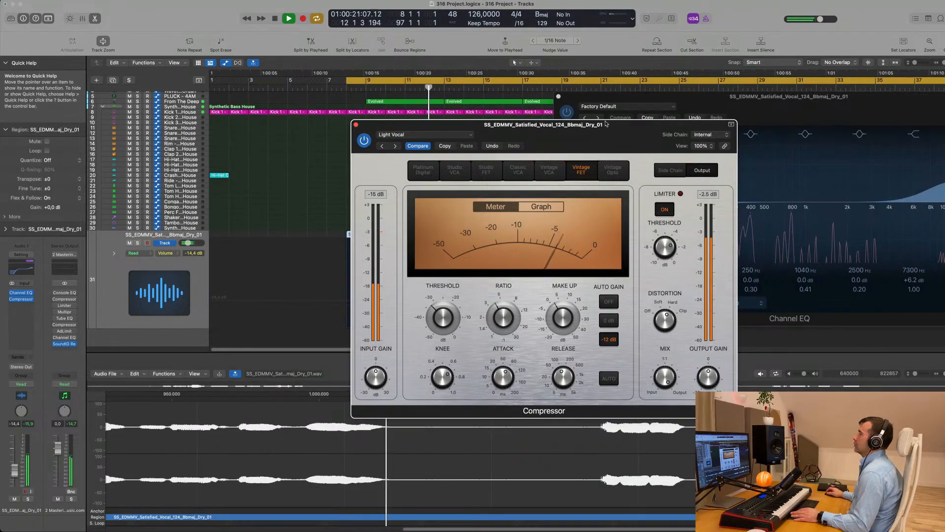
left_click(611, 379)
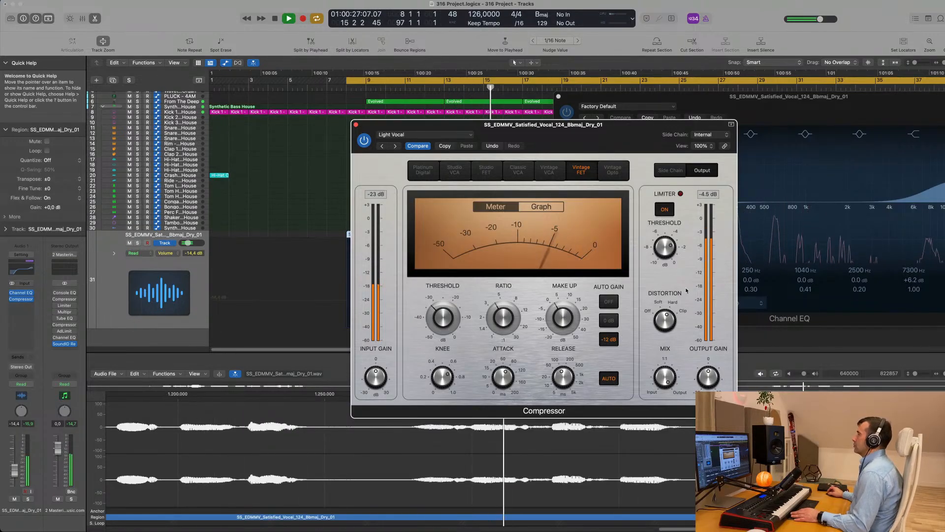
left_click_drag(594, 135, 728, 142)
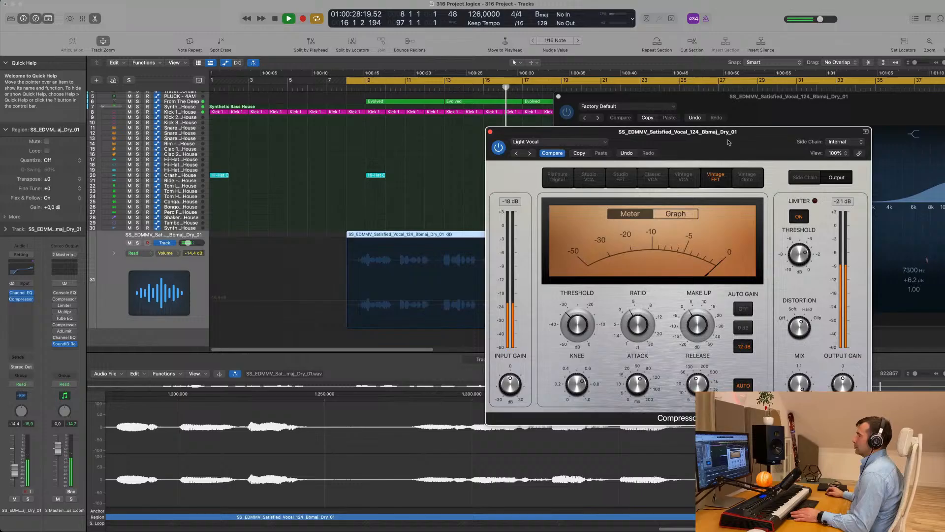
left_click(491, 132)
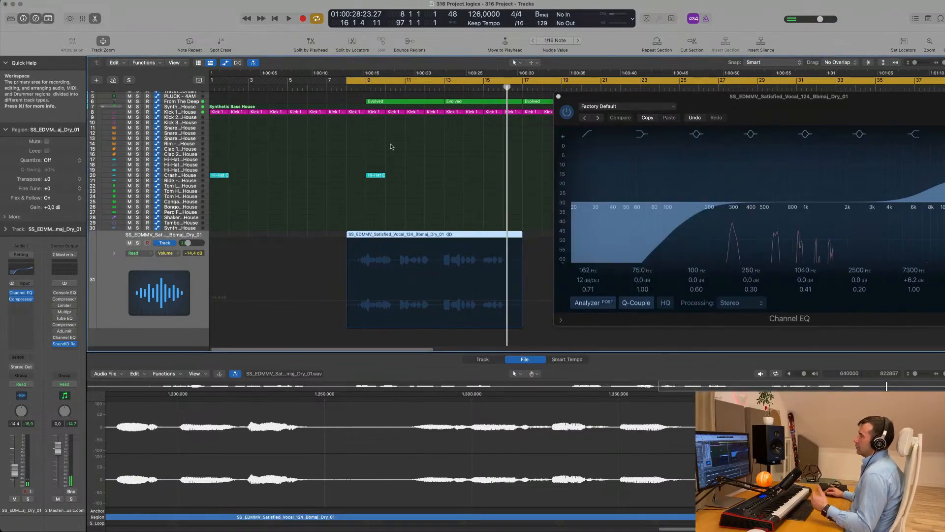
Step: Replay the vocal from bar 8 and add a send to Bus 6 on the vocal track
key("space")
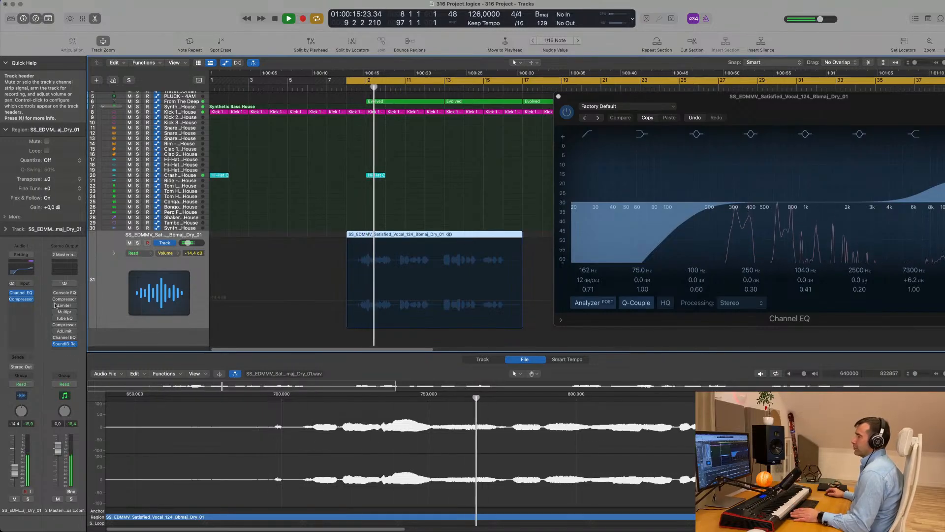
left_click(18, 356)
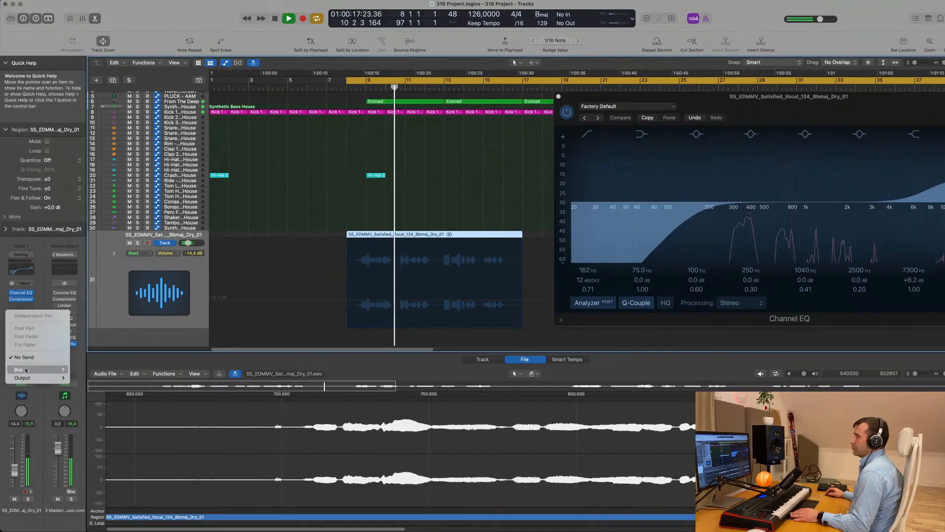
mouse_move(26, 370)
left_click(79, 246)
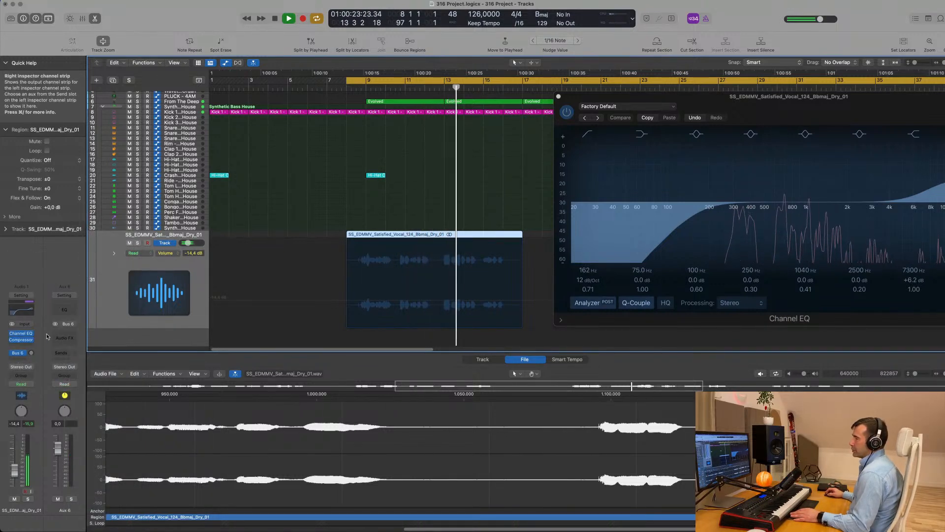
Step: Insert a stereo Echo delay in the first audio effect slot of the Aux 6 channel
left_click(68, 336)
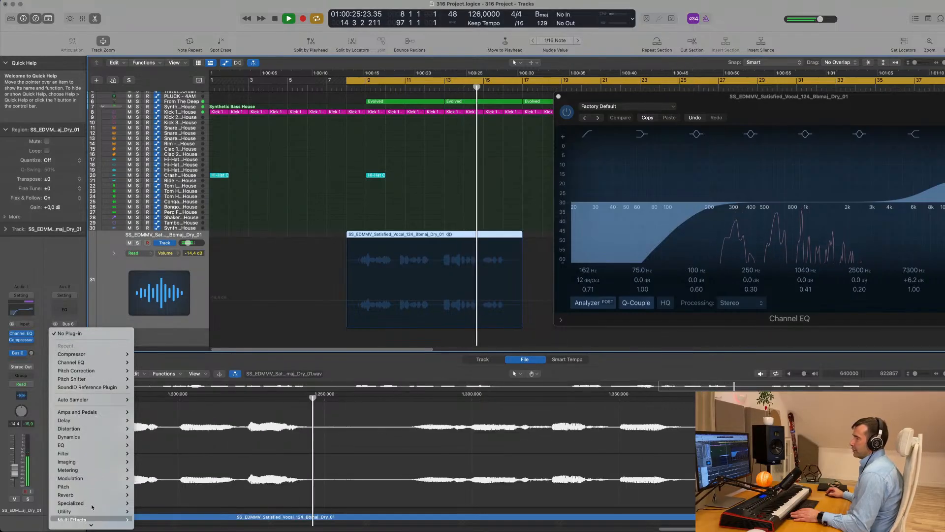
mouse_move(102, 424)
mouse_move(187, 392)
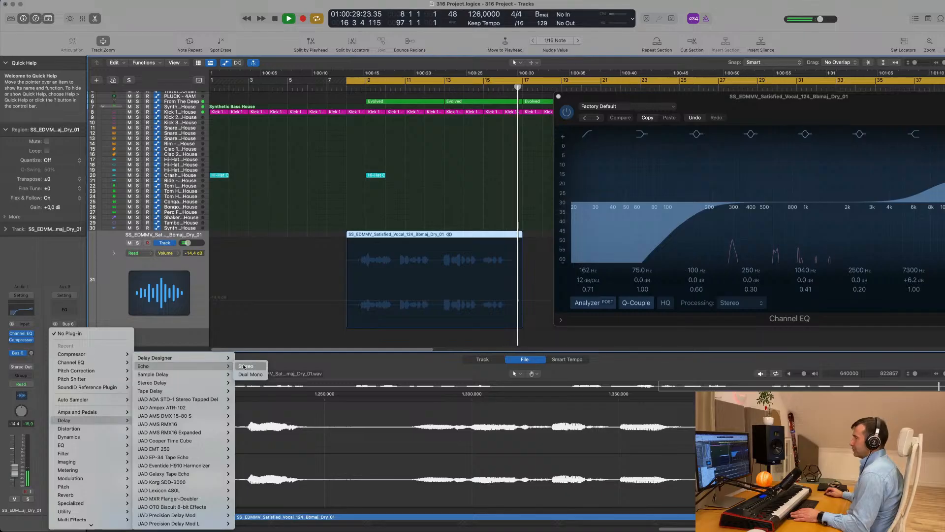
left_click(240, 368)
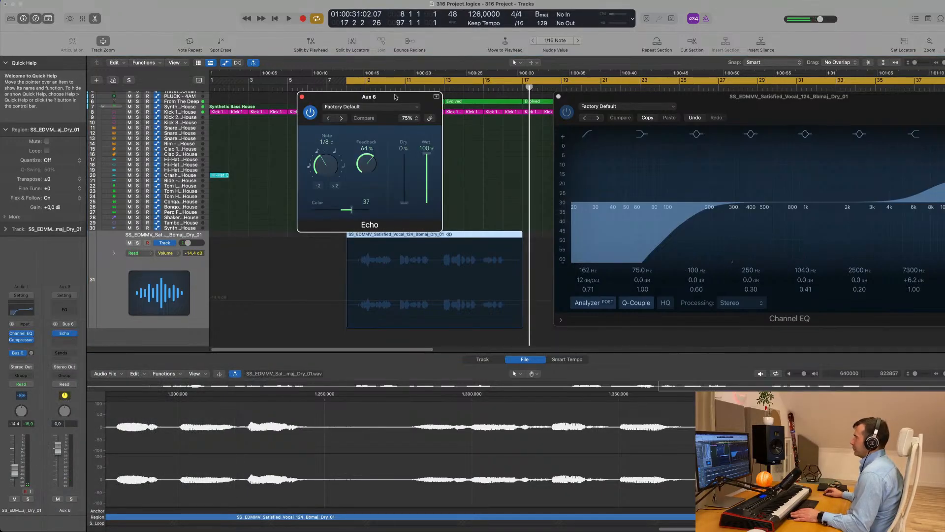
Step: Play from bar 8 and raise the vocal track's Bus 6 send level to -13.4 dB
left_click_drag(395, 97, 541, 120)
key("space")
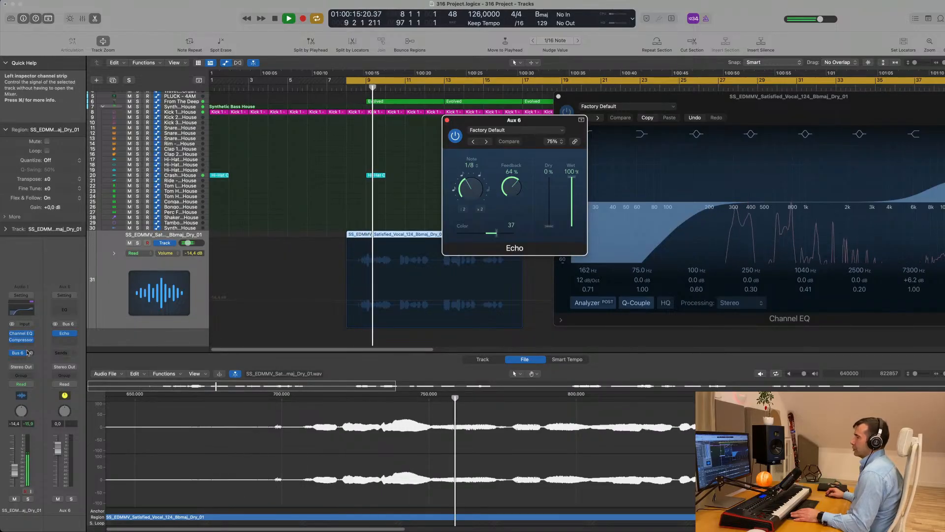
left_click_drag(32, 351, 31, 354)
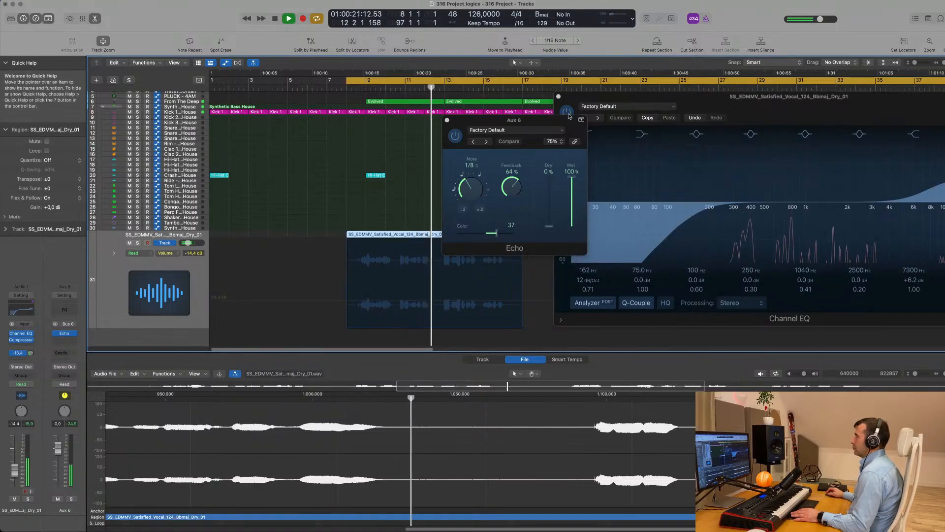
Step: Try a darker Echo colour, settle on Color 36 and Feedback 63%, and close the Echo window
left_click_drag(541, 121, 584, 129)
left_click_drag(535, 239, 507, 244)
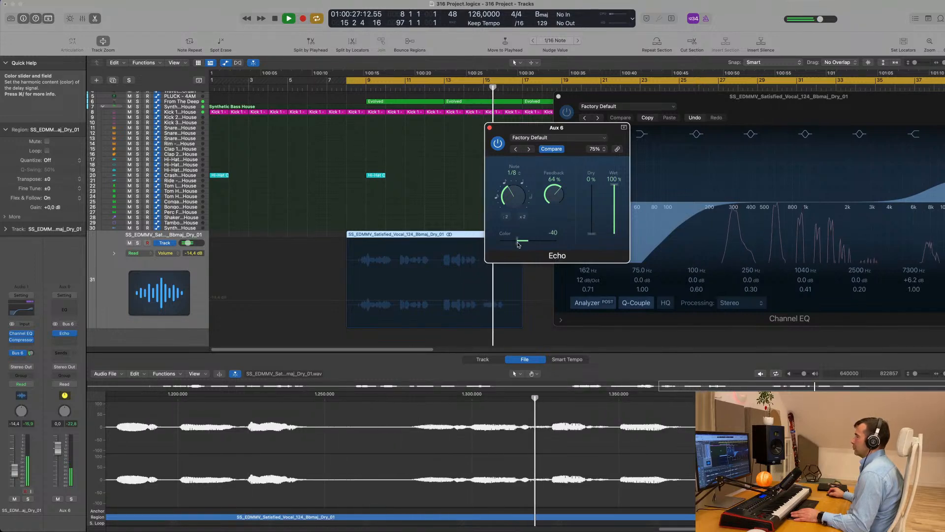
left_click_drag(535, 244, 539, 244)
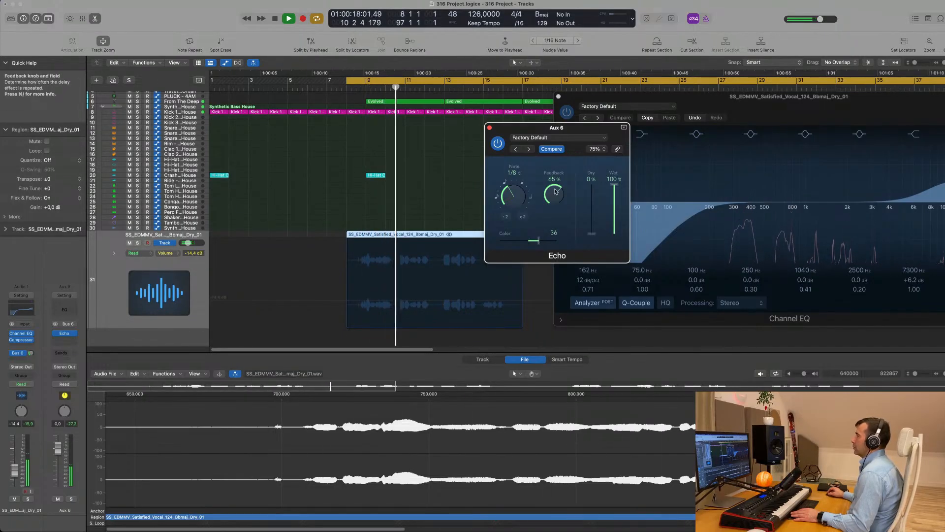
left_click_drag(583, 128, 535, 129)
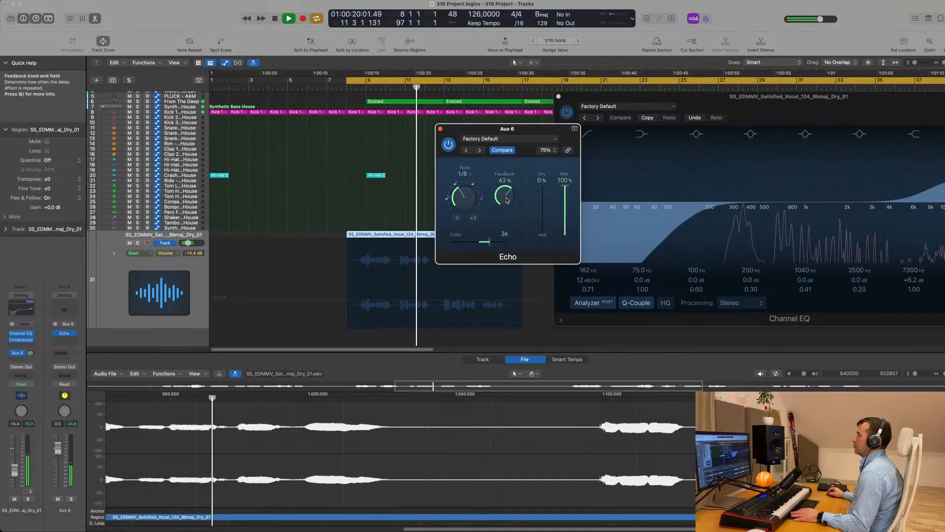
left_click_drag(507, 196, 507, 199)
left_click(440, 129)
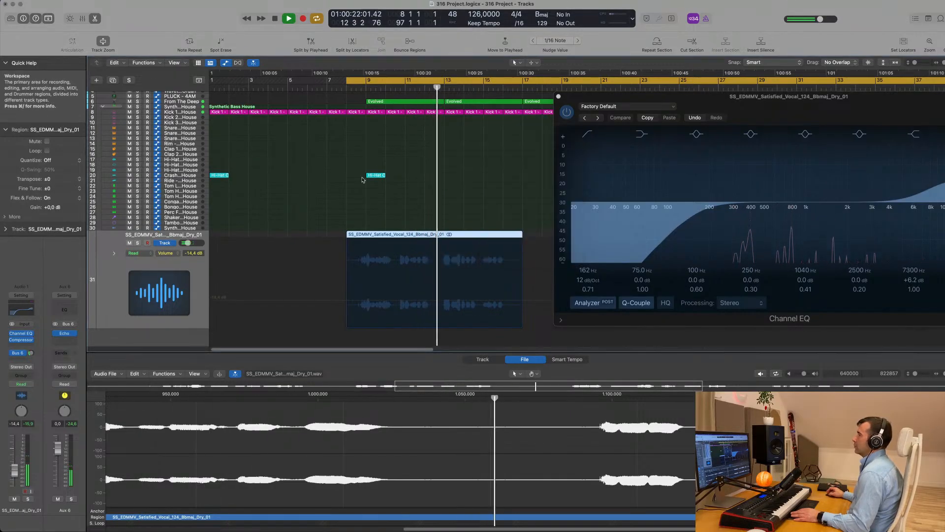
Step: Listen to the vocal with its echo, keep the vocal track selected and stop playback
left_click(353, 184)
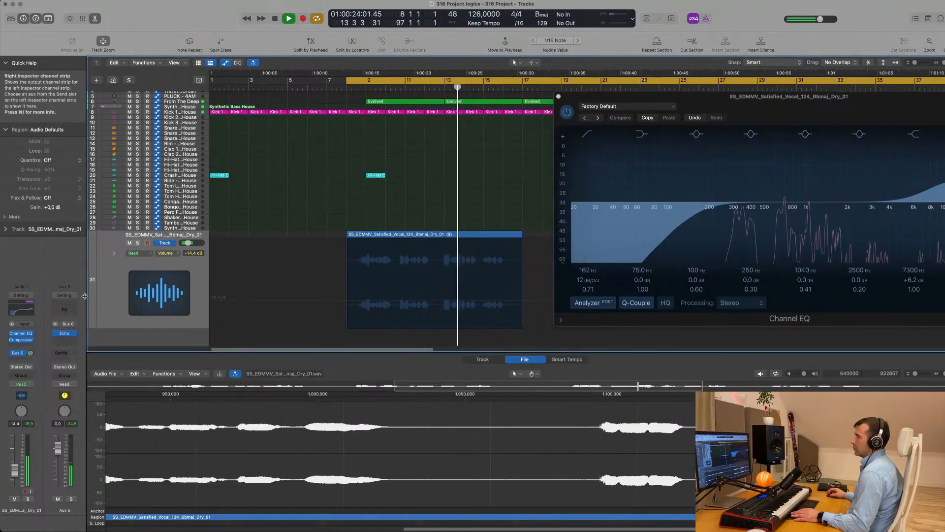
left_click(104, 293)
key("space")
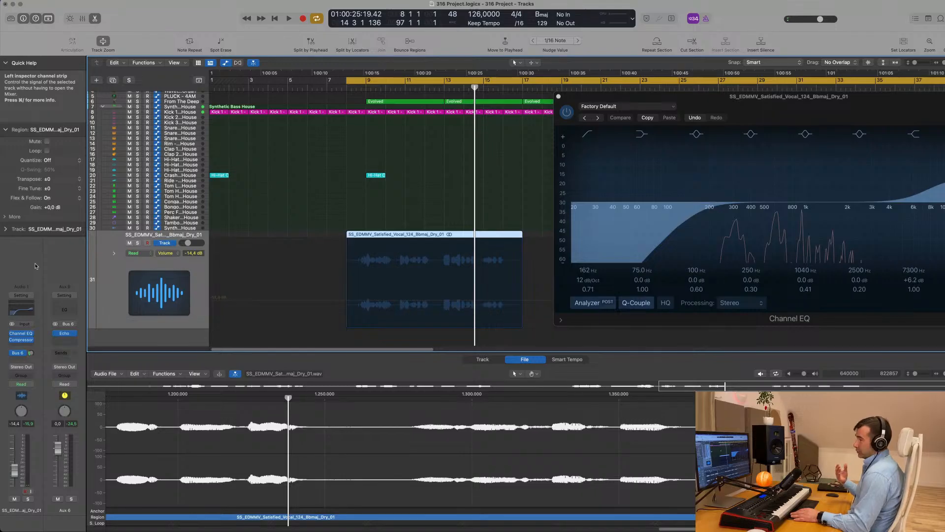
Step: Replay from bar 8 and add a second send, to Bus 7, on the vocal track
key("space")
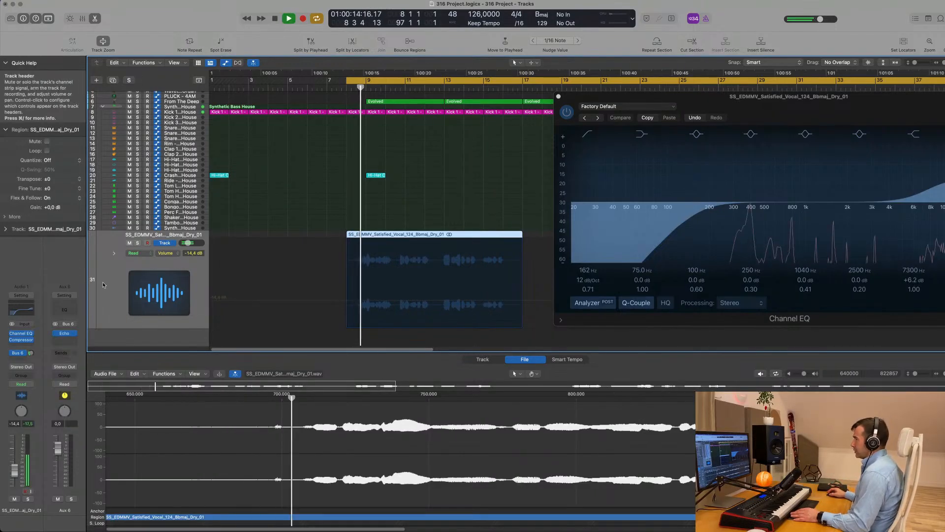
left_click(18, 353)
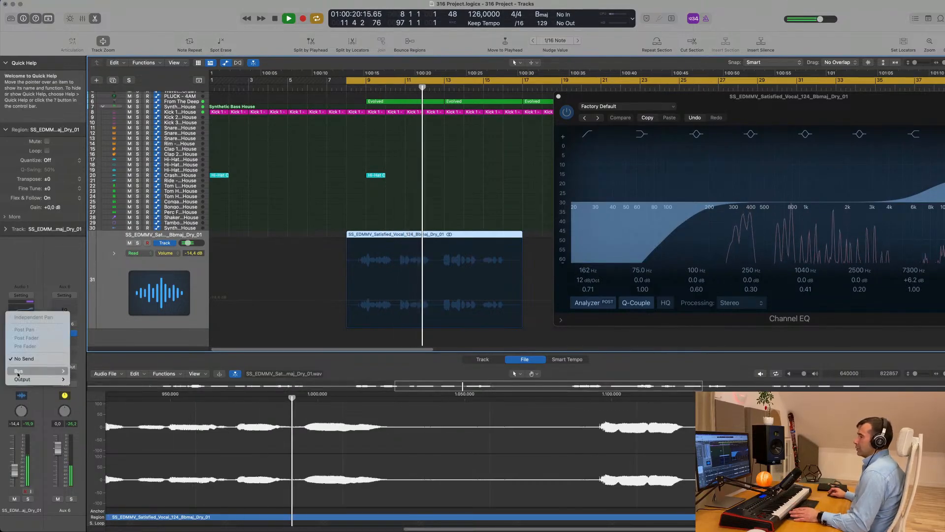
mouse_move(21, 373)
left_click(93, 254)
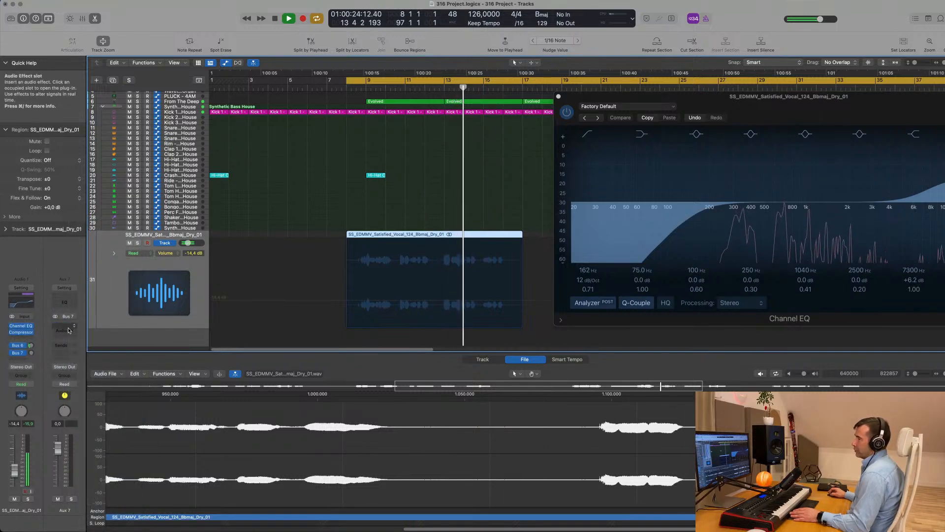
Step: Insert a stereo SilverVerb reverb on the Aux 7 channel
left_click(69, 331)
mouse_move(79, 454)
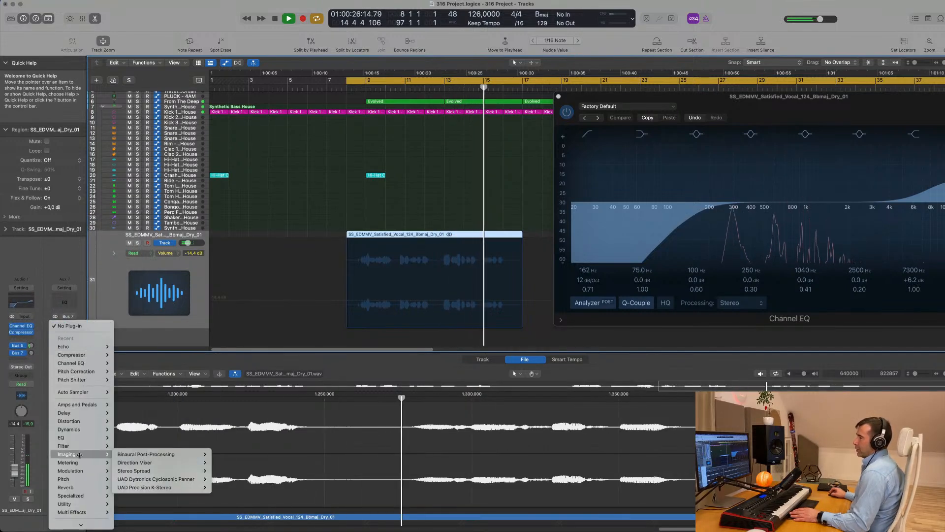
mouse_move(80, 491)
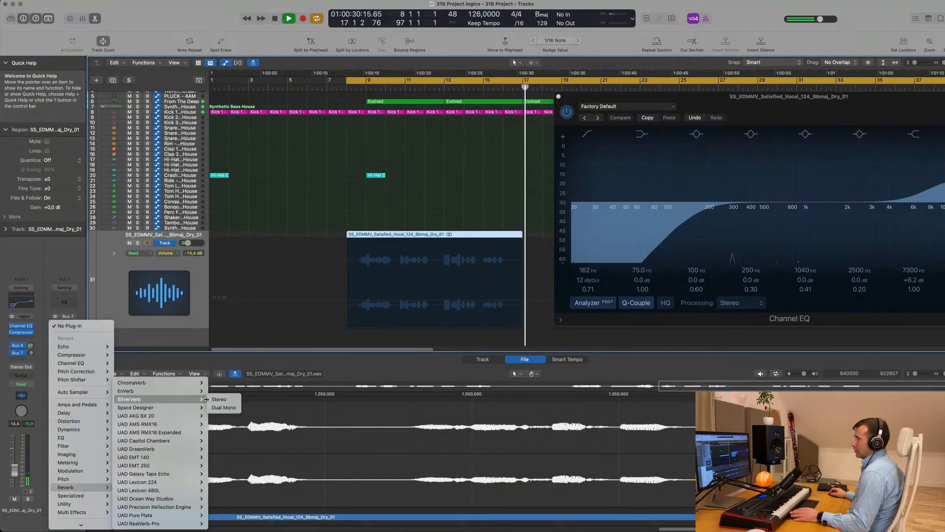
left_click(213, 401)
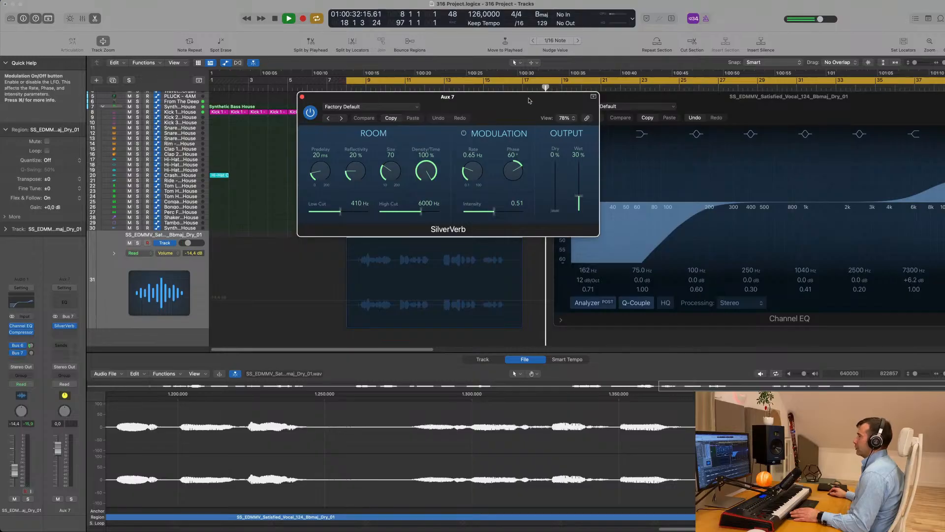
left_click_drag(529, 101, 440, 111)
Step: Load the grandiose preset in the SilverVerb on Aux 7
left_click(375, 111)
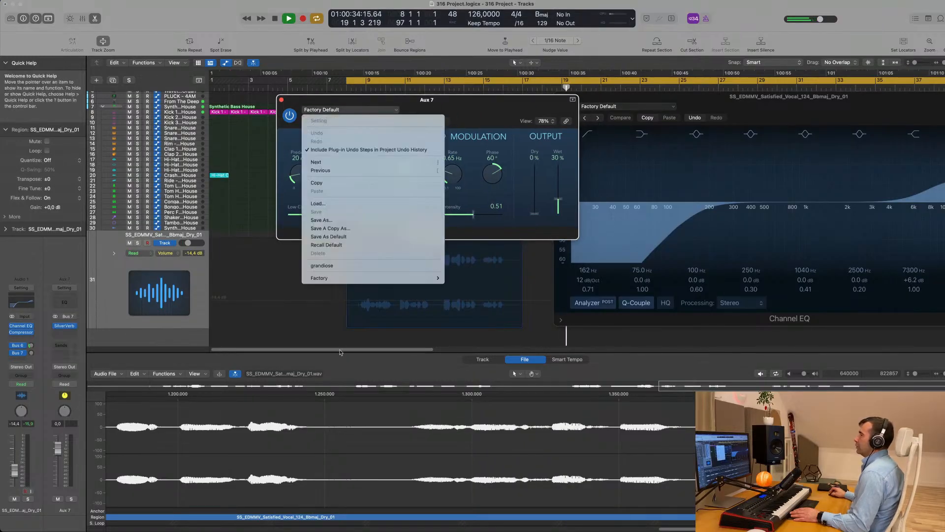
left_click(350, 267)
left_click_drag(507, 108, 590, 110)
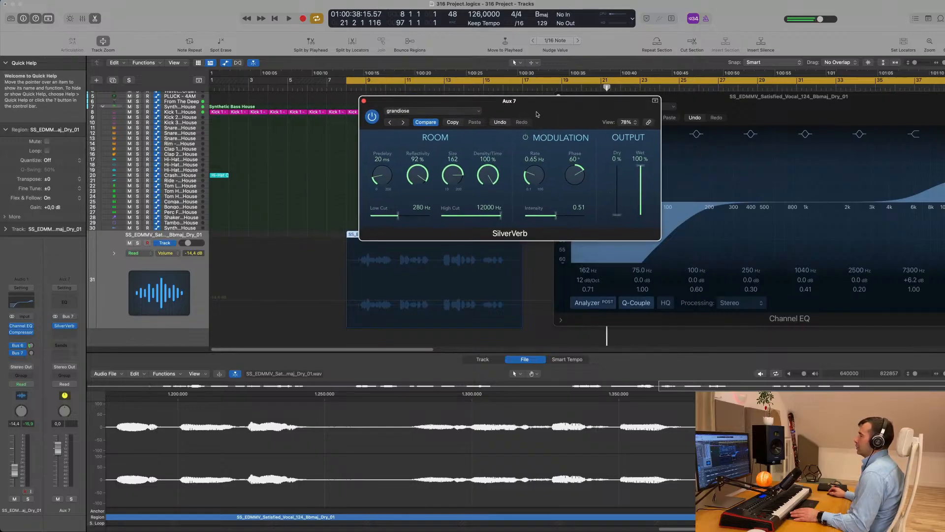
Step: Replay from bar 8 and raise the vocal track's Bus 7 send level to -11.0 dB
key("space")
key("space")
left_click(40, 359)
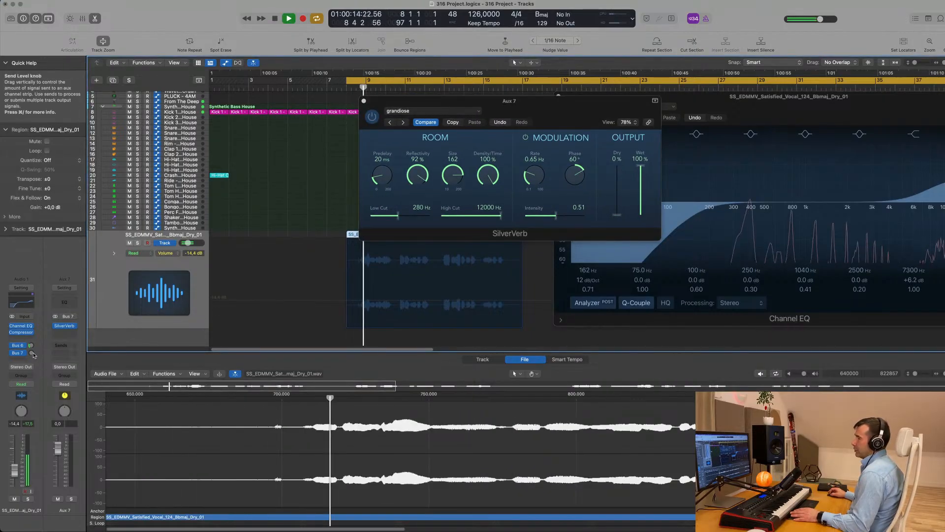
left_click_drag(31, 353, 31, 353)
scroll(31, 353, "up", 3)
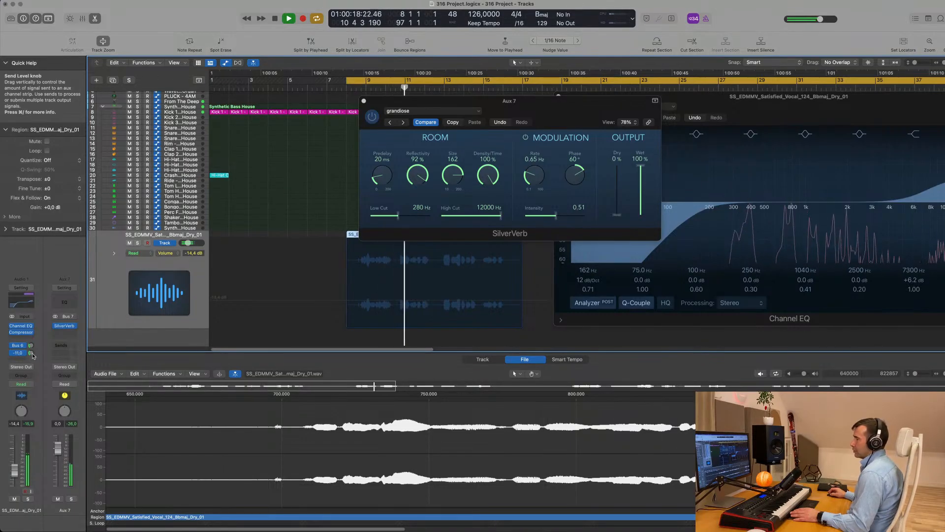
Step: Add a Channel EQ to Aux 7 with a -1.1 dB high shelf at 4040 Hz and a low-pass filter at 3040 Hz
left_click(65, 300)
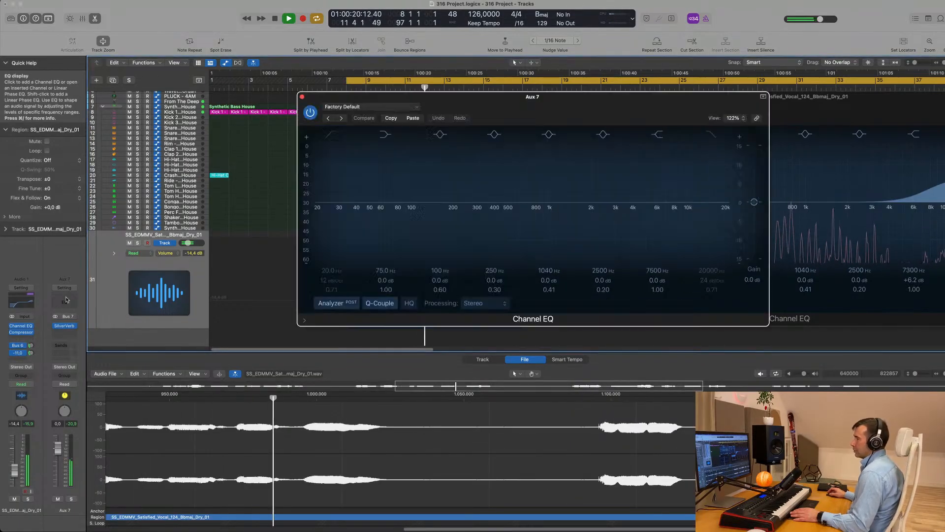
left_click(711, 134)
left_click_drag(707, 167, 670, 173)
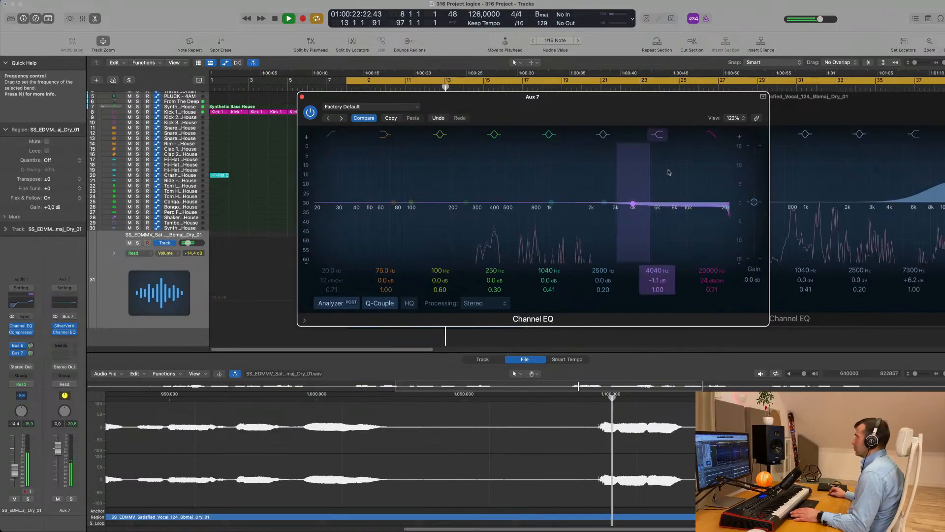
left_click(711, 137)
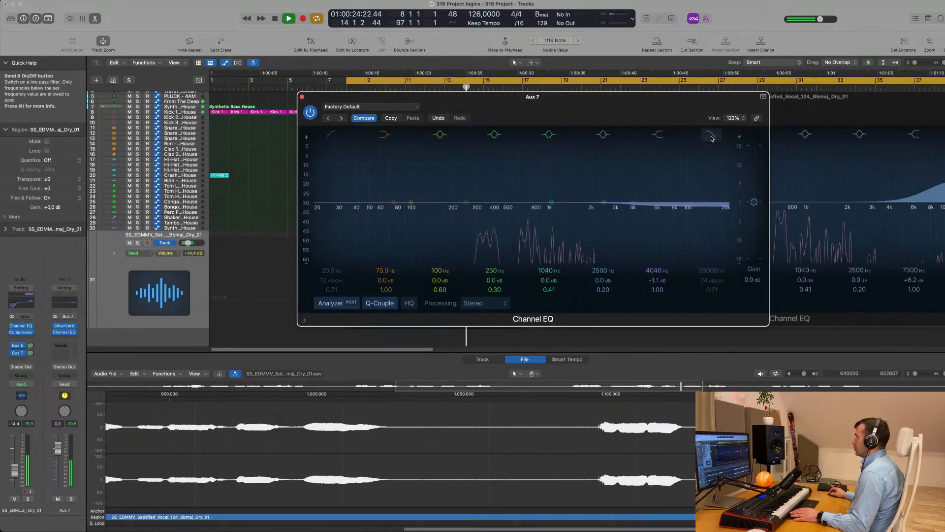
left_click(711, 138)
left_click_drag(711, 271, 711, 311)
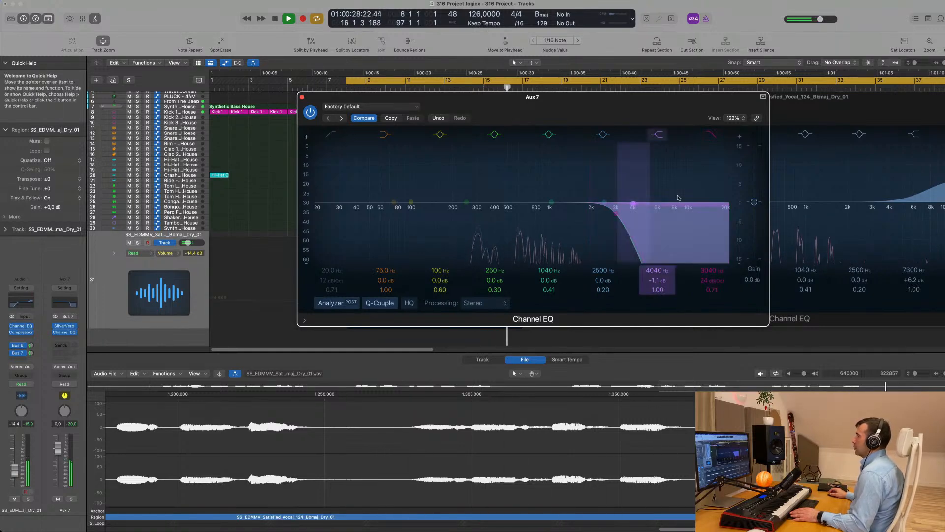
Step: Enable the high-pass filter at 468 Hz in the Aux 7 Channel EQ and replay from bar 8
key("space")
left_click_drag(577, 93, 592, 97)
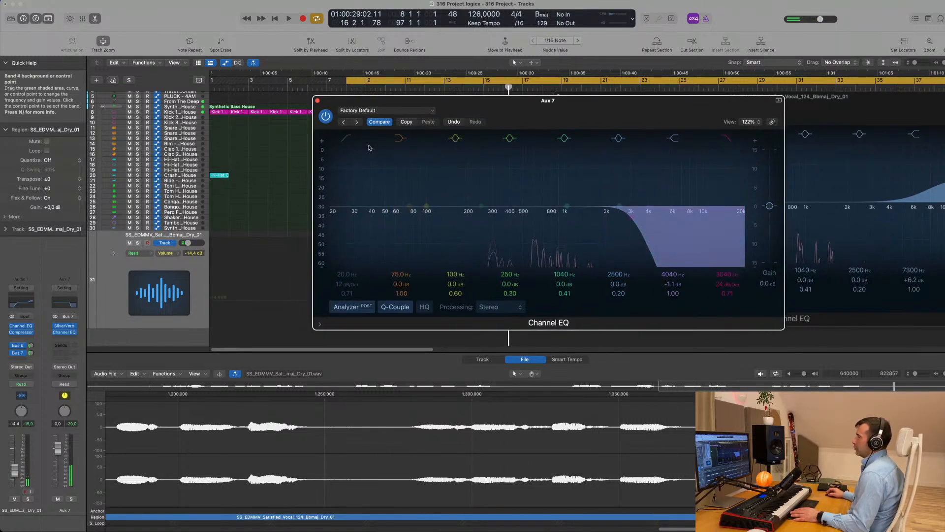
left_click(346, 138)
left_click_drag(344, 197, 523, 164)
key("space")
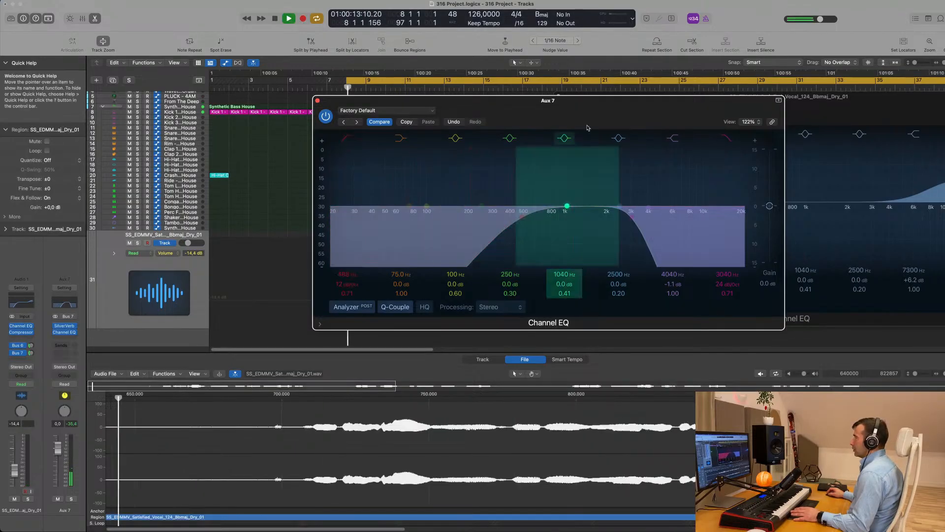
Step: Close the SilverVerb window, move the Aux 7 Channel EQ aside, and replay the vocal from bar 8
left_click_drag(626, 111, 783, 202)
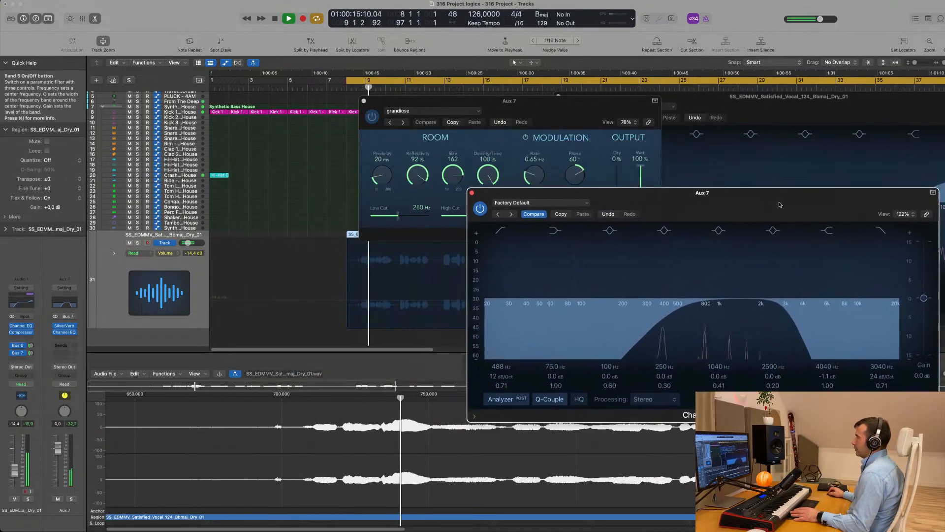
left_click_drag(381, 105, 544, 122)
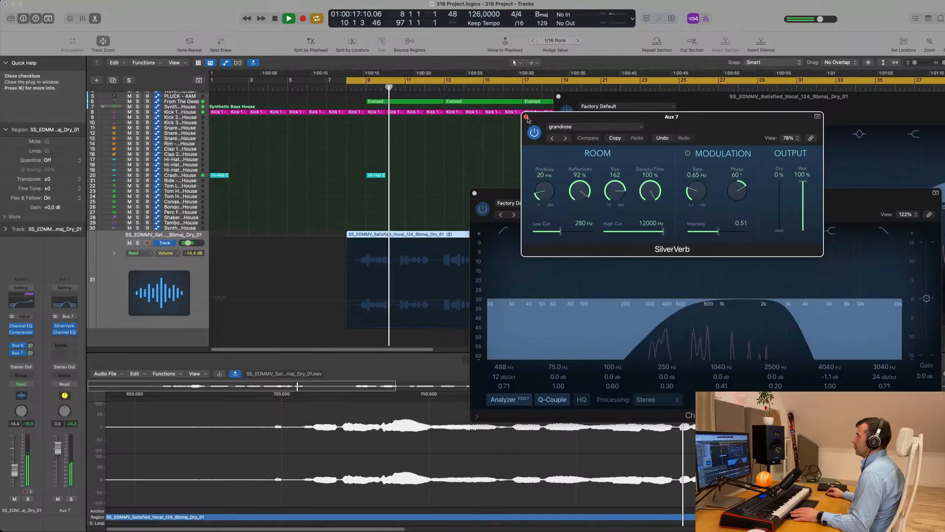
left_click(525, 117)
left_click_drag(752, 204, 806, 135)
key("space")
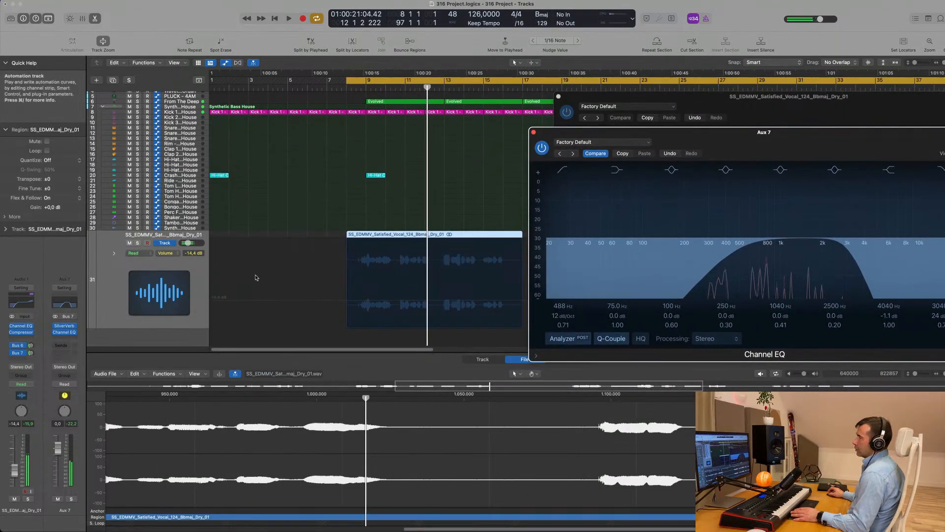
left_click(195, 272)
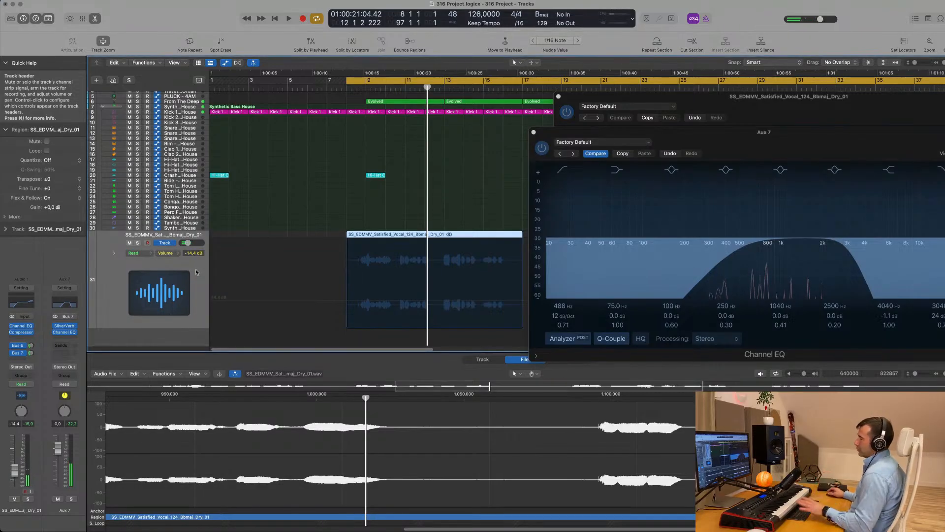
key("space")
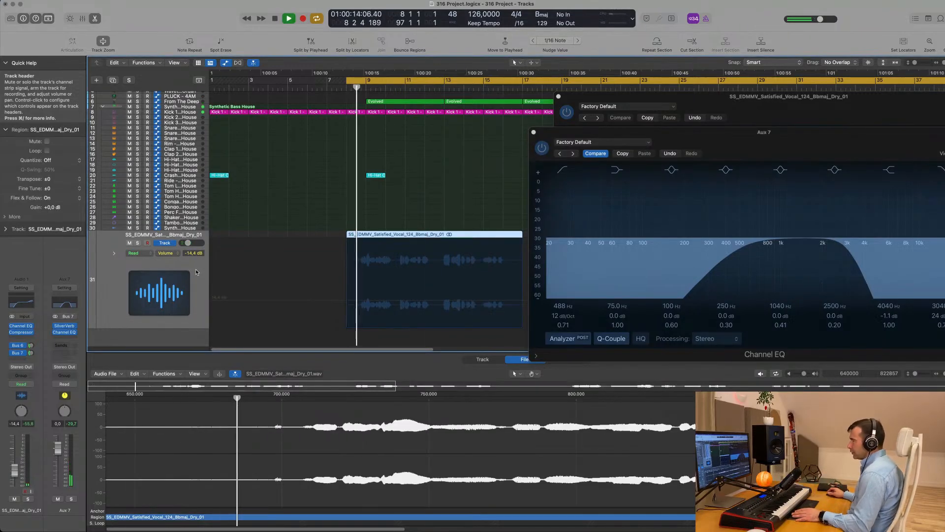
key("space")
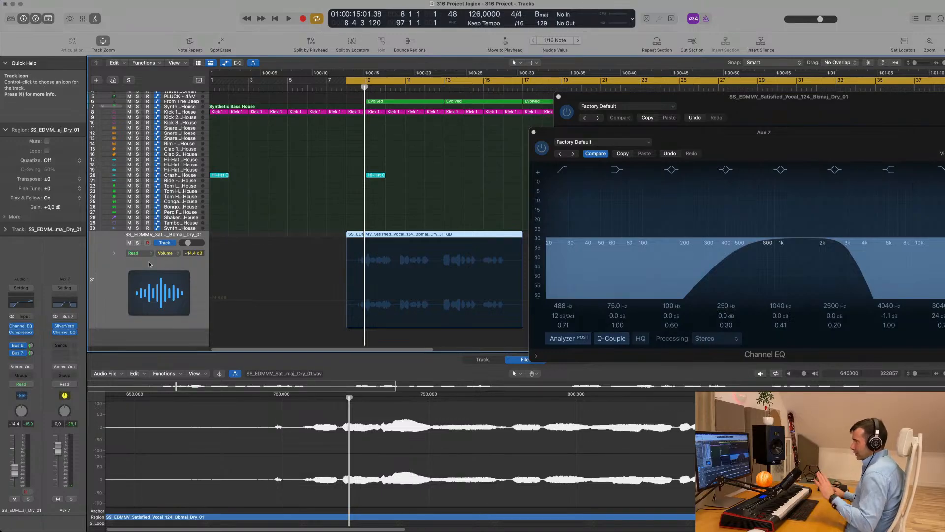
Step: Insert a stereo Compressor after the Channel EQ on Aux 7 and move its window off the vocal region
left_click(64, 339)
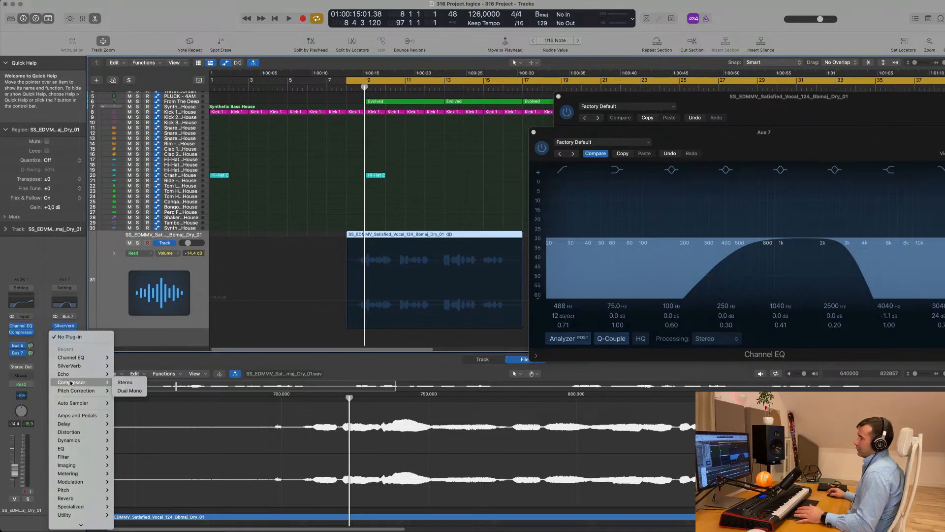
left_click(125, 382)
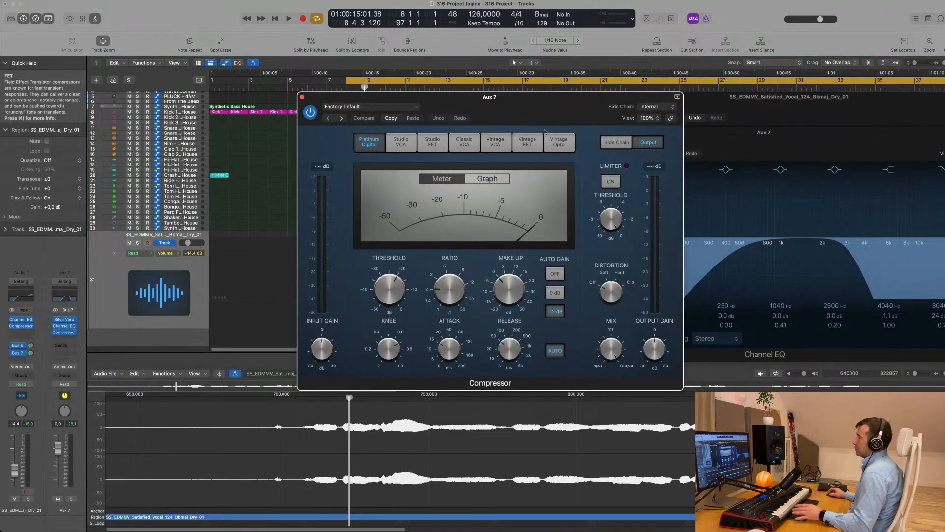
left_click_drag(554, 114, 719, 129)
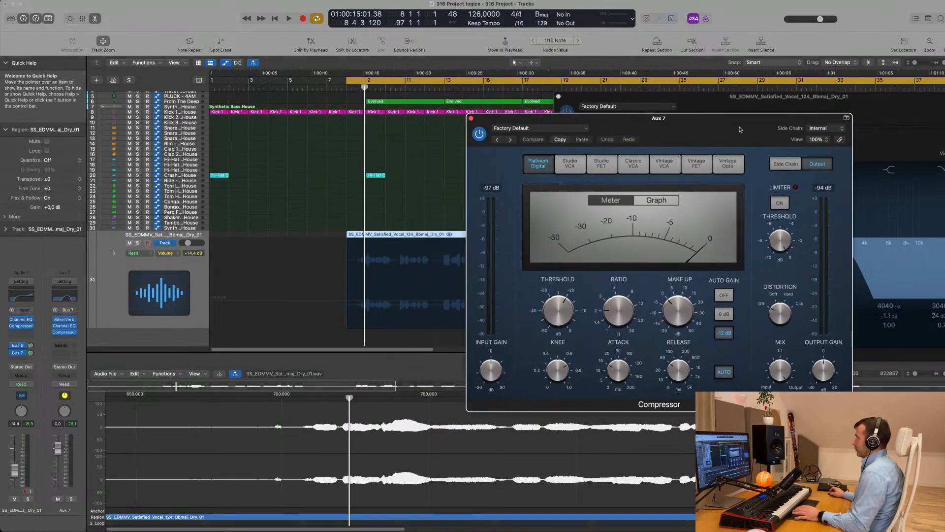
Step: Set the Aux 7 Compressor's side chain source to the vocal track, Audio 1
left_click(830, 130)
mouse_move(825, 145)
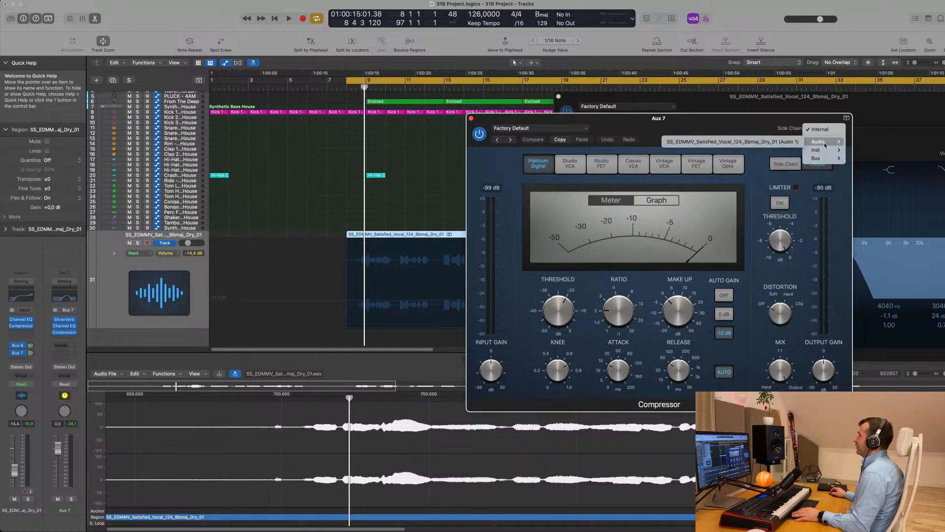
left_click(724, 125)
left_click_drag(722, 125, 751, 126)
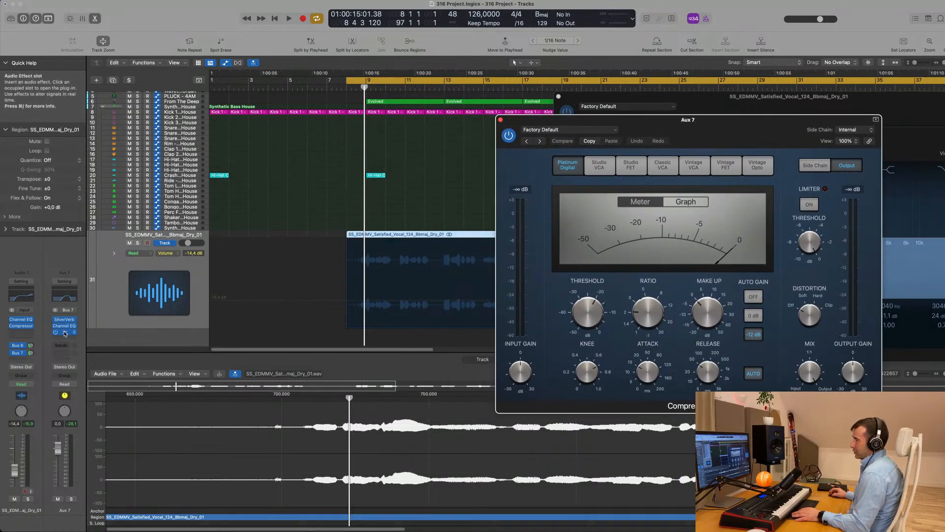
left_click(854, 130)
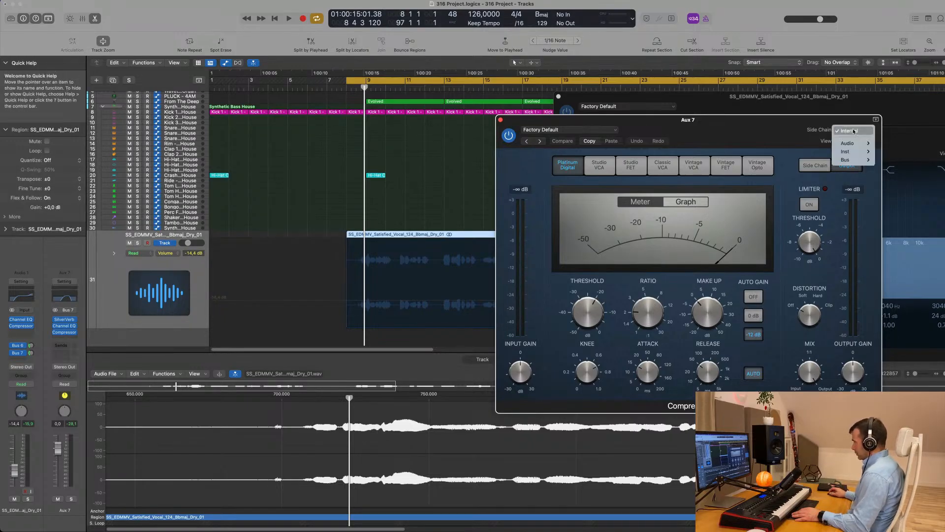
mouse_move(854, 146)
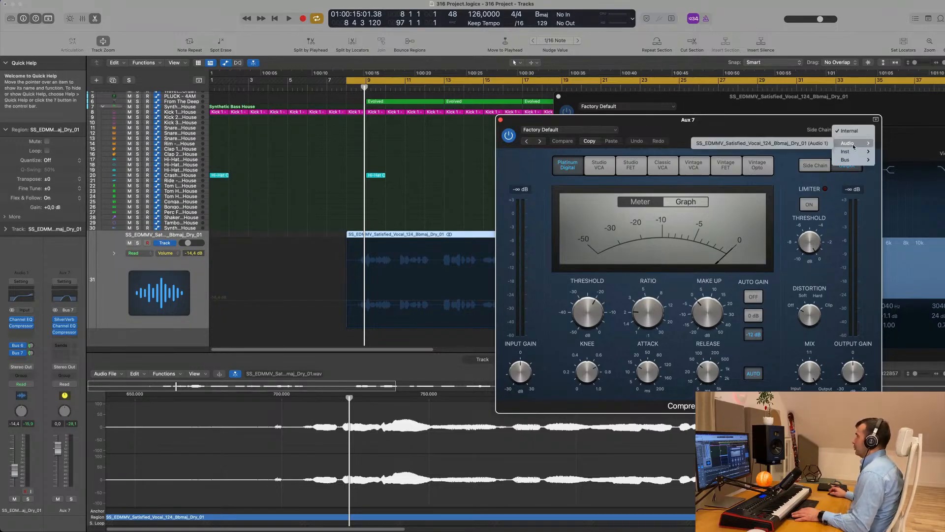
left_click(793, 146)
left_click_drag(788, 130, 744, 136)
Step: Lower the Aux 7 Compressor's threshold slightly during playback and set its release to 1800 ms
key("space")
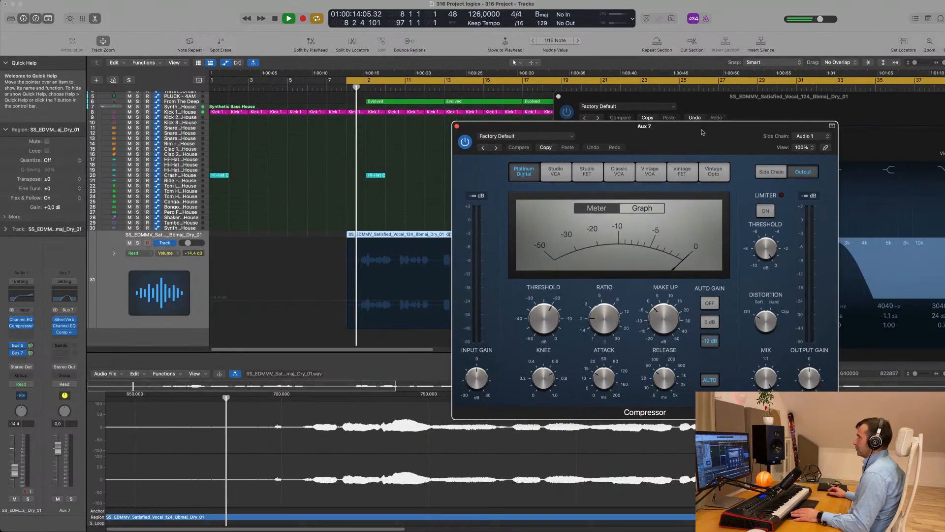
mouse_move(552, 318)
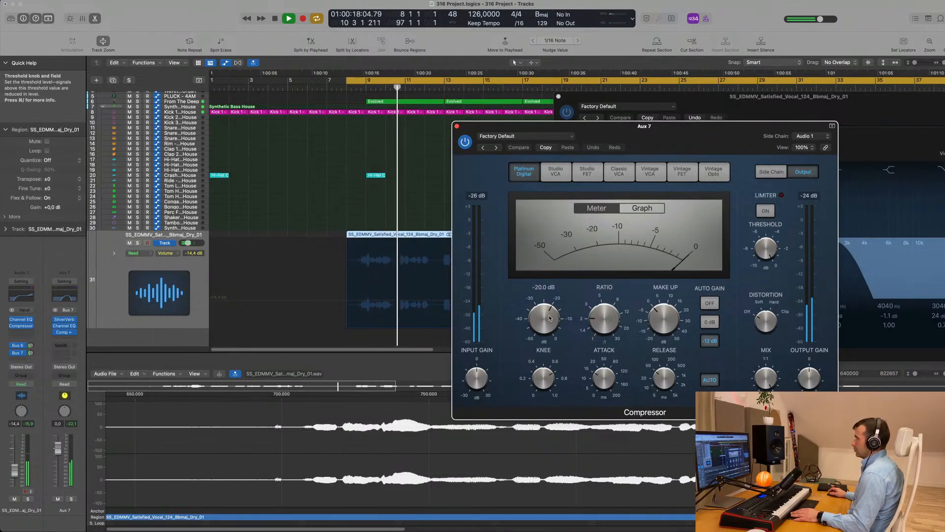
left_click_drag(550, 319, 550, 325)
left_click_drag(668, 377, 674, 331)
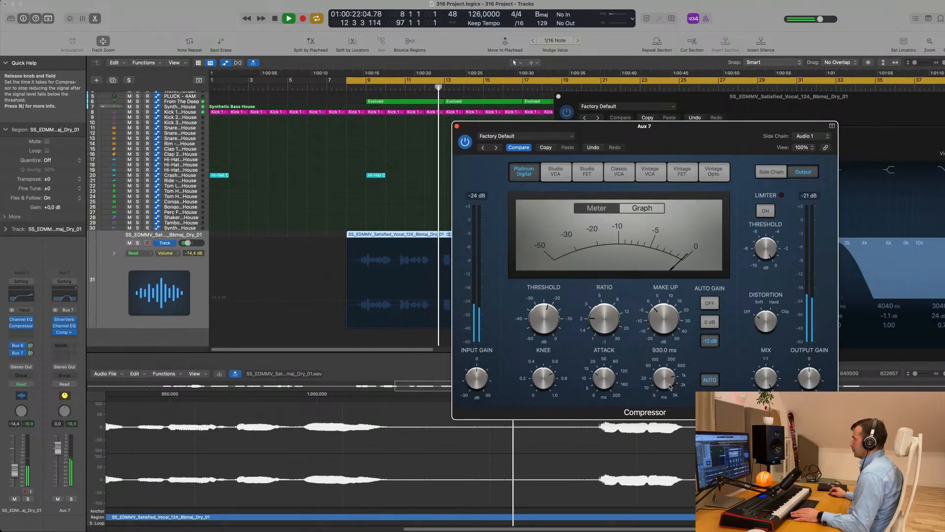
left_click_drag(670, 387, 670, 378)
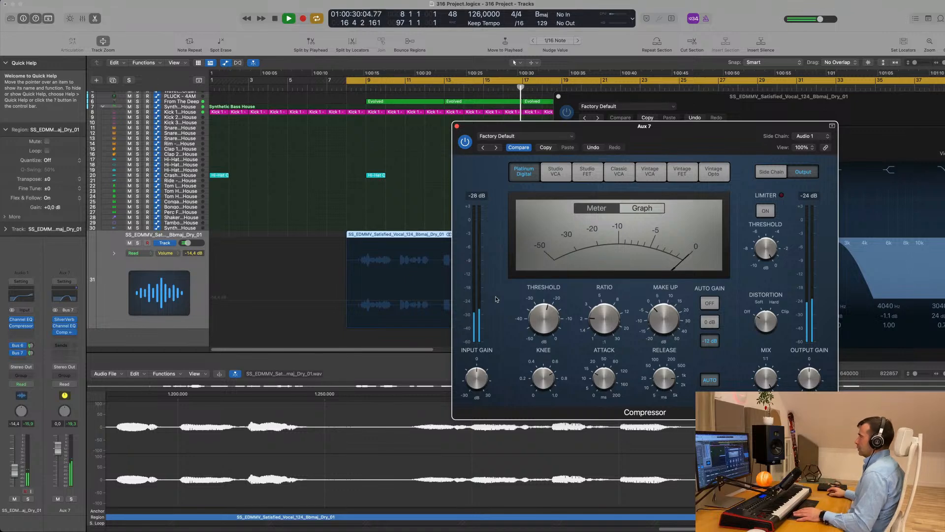
key("space")
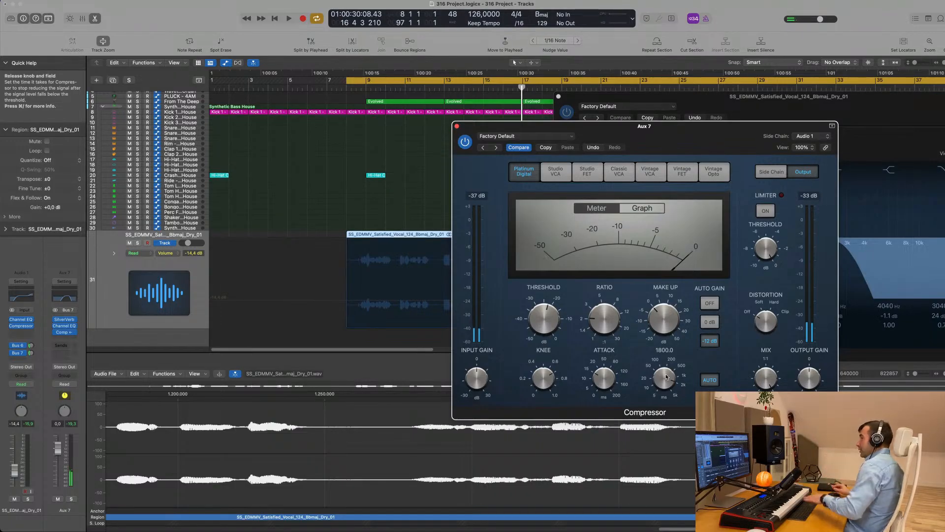
Step: Replay the vocal from bar 8 and check the side-chained gain reduction on the Aux 7 Compressor's meter
key("space")
mouse_move(715, 139)
left_mouse_down()
mouse_move(705, 117)
mouse_move(741, 111)
mouse_move(722, 108)
mouse_move(736, 113)
mouse_move(718, 136)
left_mouse_up()
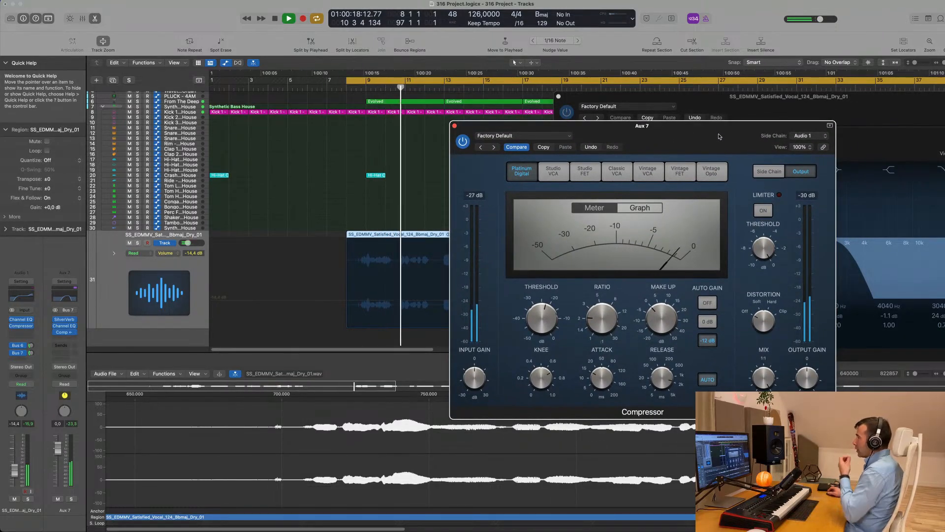
left_click_drag(718, 136, 749, 136)
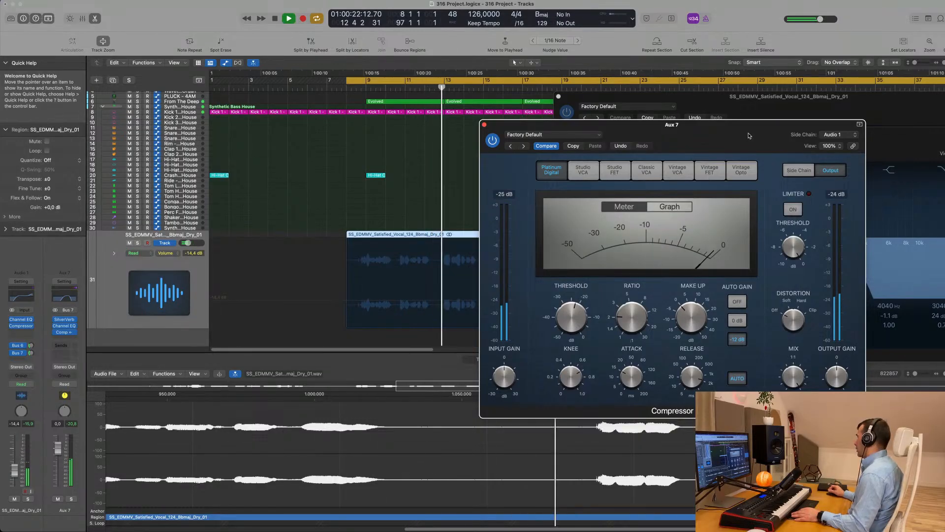
left_click_drag(749, 135, 724, 141)
mouse_move(664, 383)
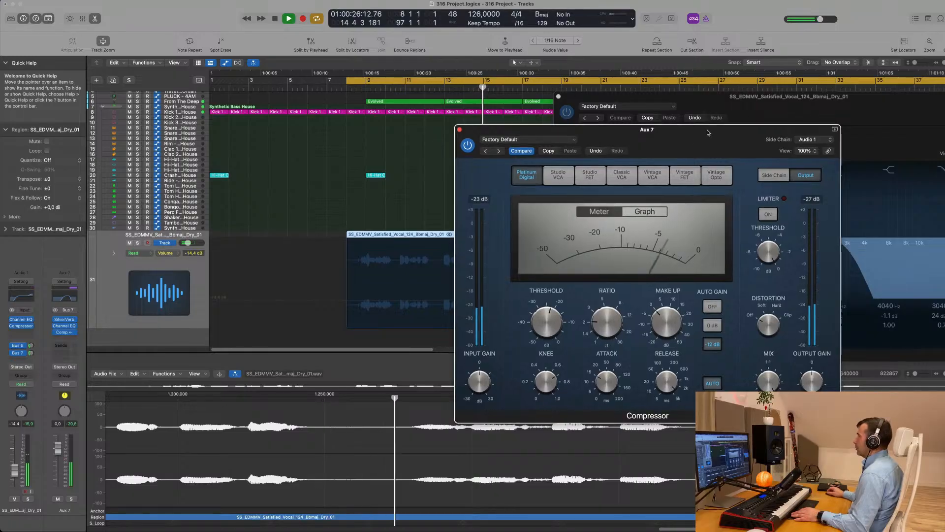
left_click_drag(696, 133, 817, 144)
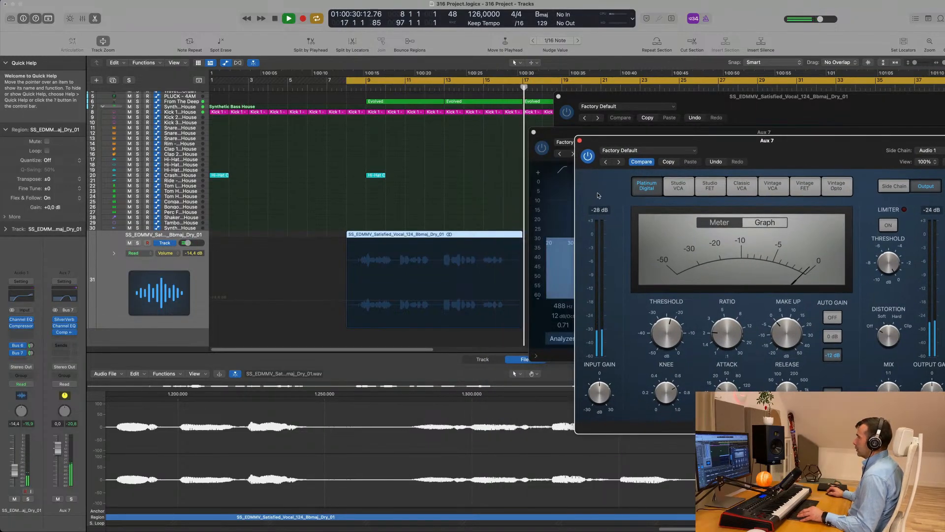
left_click_drag(813, 145, 657, 142)
key("space")
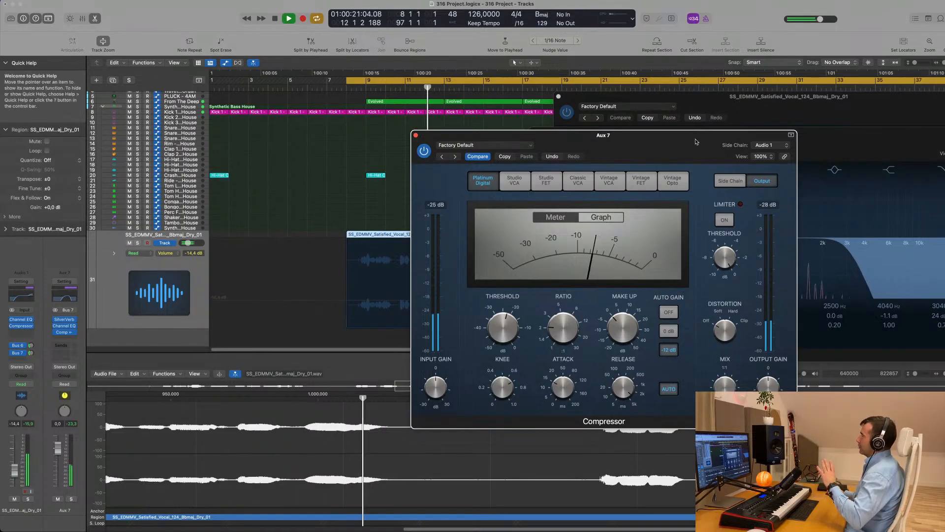
left_click_drag(682, 135, 760, 132)
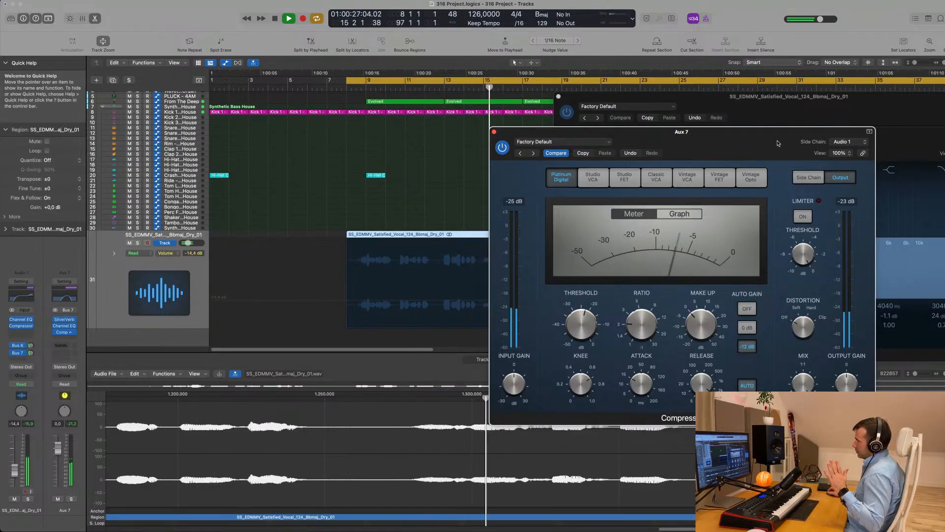
left_click_drag(778, 143, 924, 145)
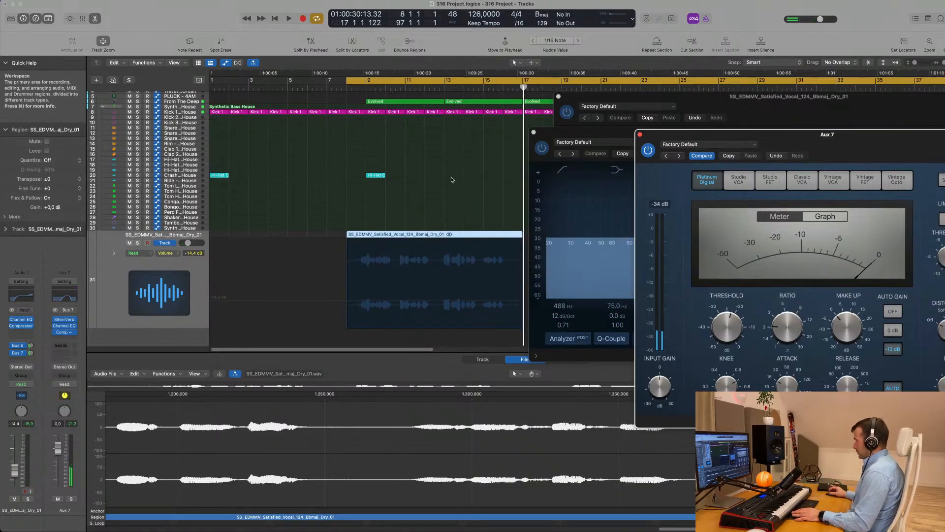
Step: Replay from bar 8, try a 3.1:1 ratio on the Aux 7 Compressor, and adjust its threshold and release, with the release at 3500 ms
key("space")
left_click_drag(768, 134, 575, 164)
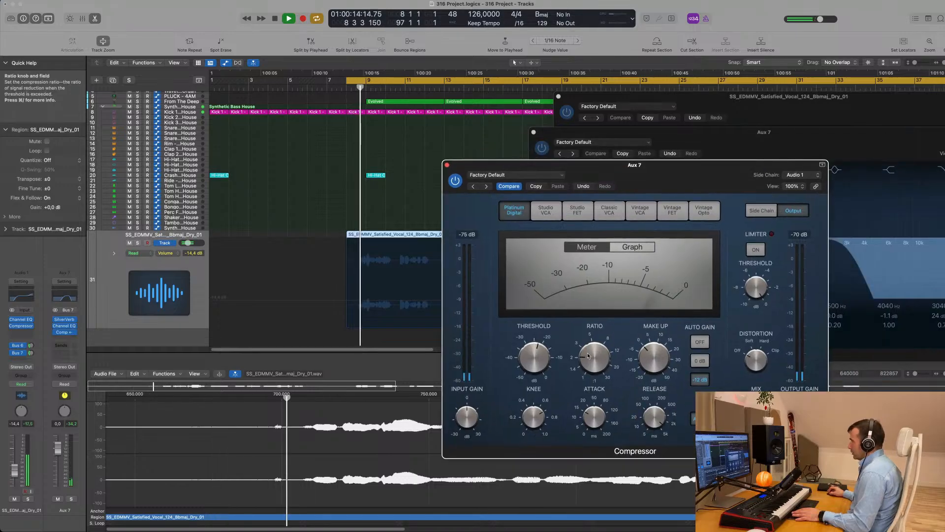
left_click_drag(595, 353, 597, 348)
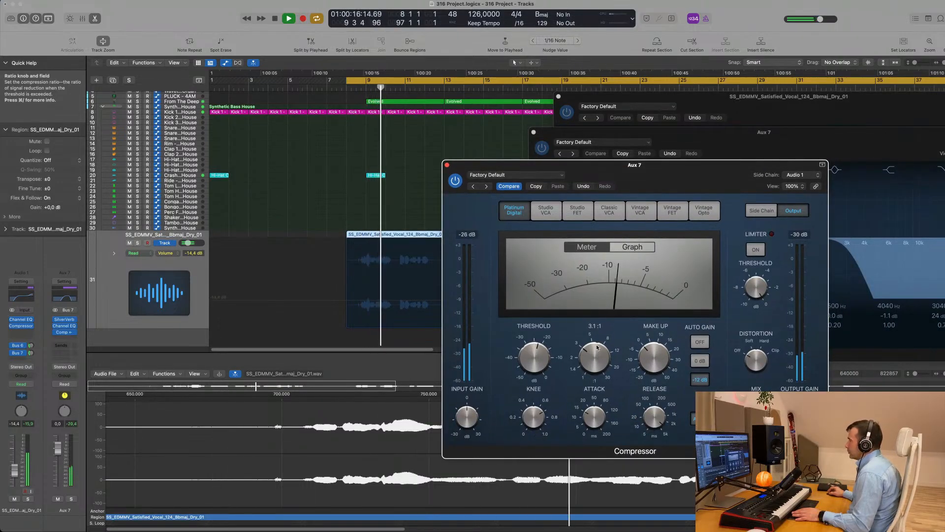
left_click_drag(535, 363, 538, 363)
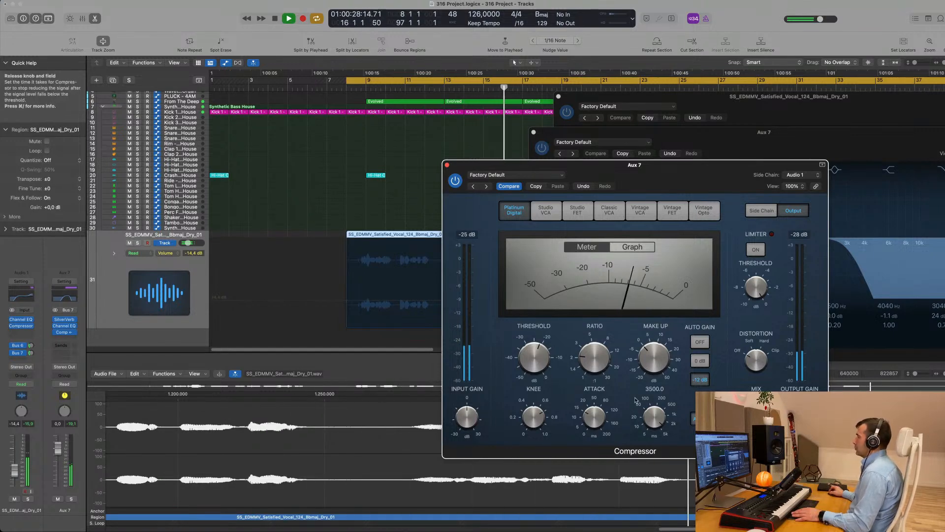
Step: Close the Aux 7 Compressor window and both remaining Channel EQ windows
left_click_drag(668, 173, 713, 204)
left_click(492, 196)
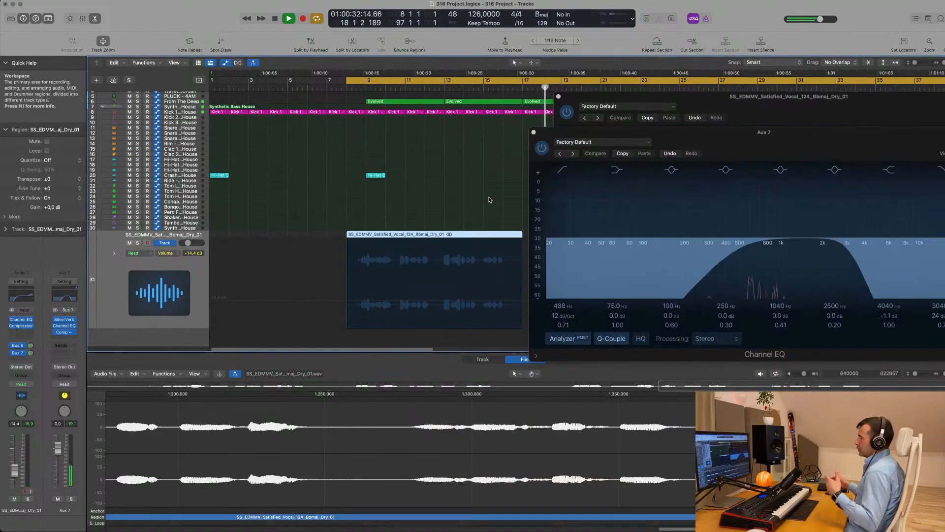
left_click(533, 132)
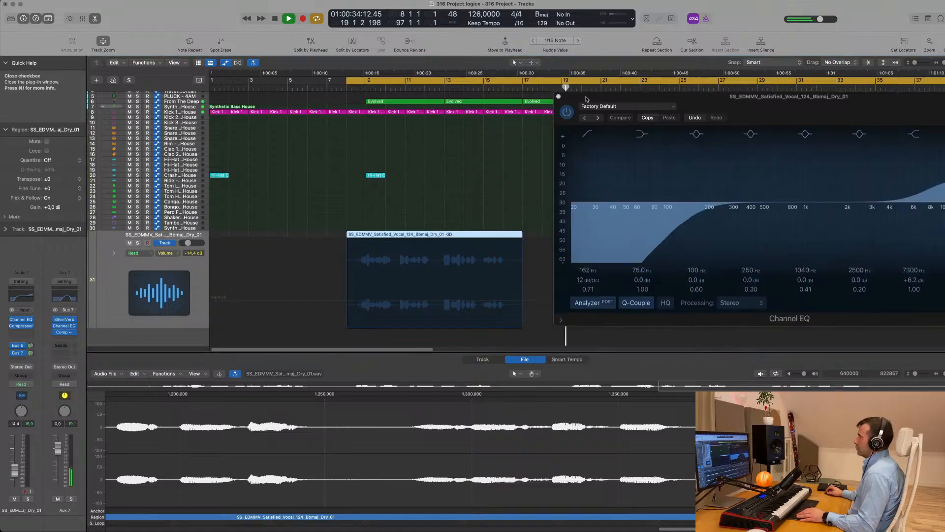
left_click(559, 97)
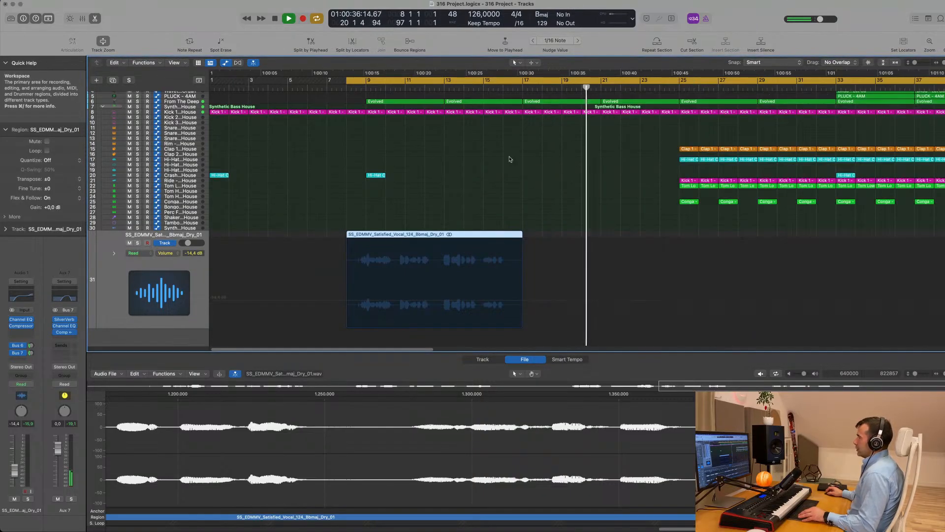
Step: Replay the arrangement from bar 8 and lower the vocal track's volume to -16.8 dB
scroll(507, 157, "down", 3)
key("space")
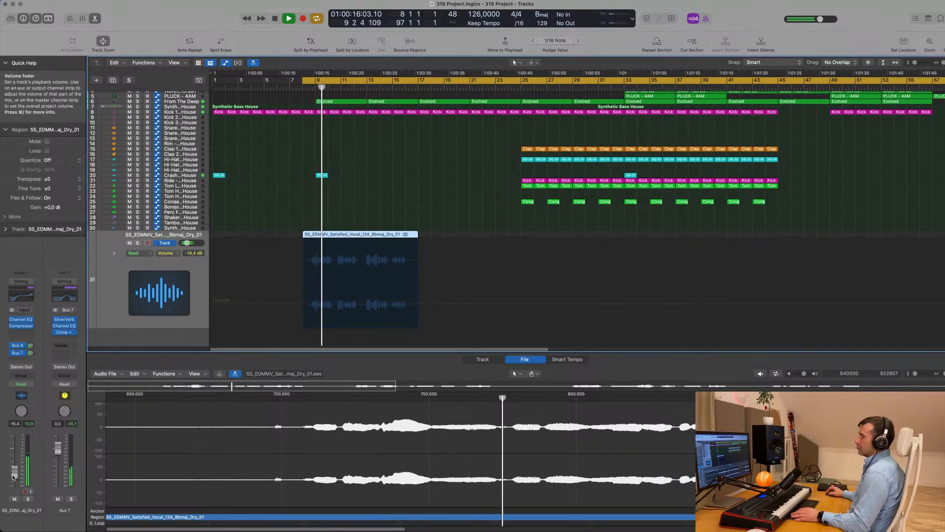
left_click_drag(13, 472, 16, 482)
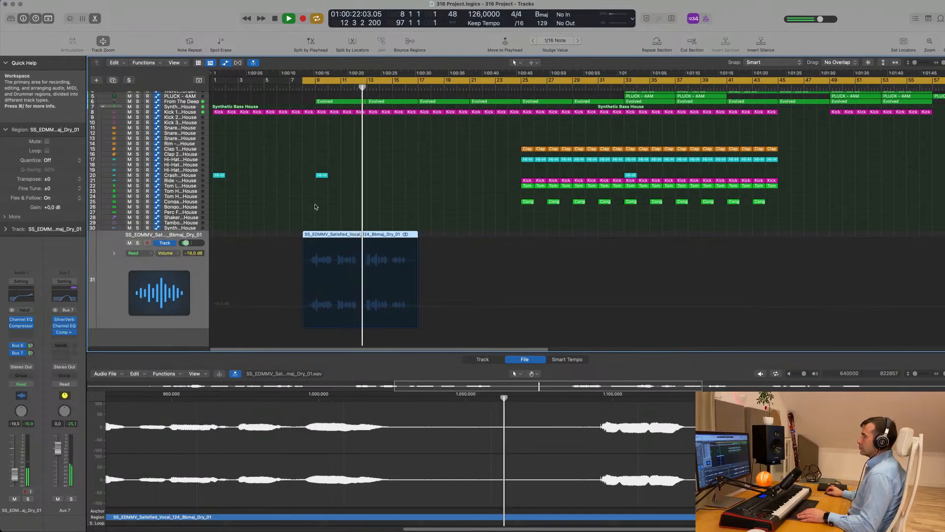
left_click(426, 201)
left_click(109, 284)
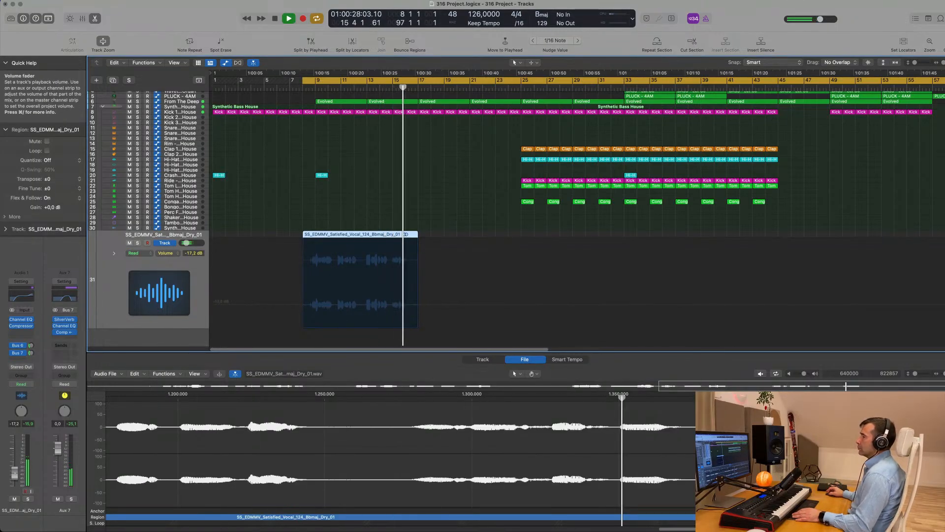
key("space")
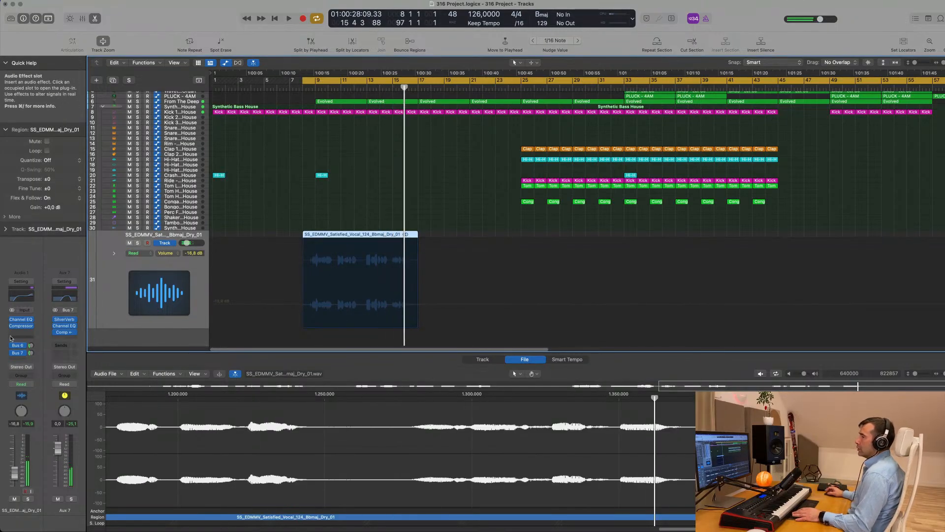
Step: Add a send to Bus 8 on the vocal track
left_click(19, 361)
mouse_move(19, 370)
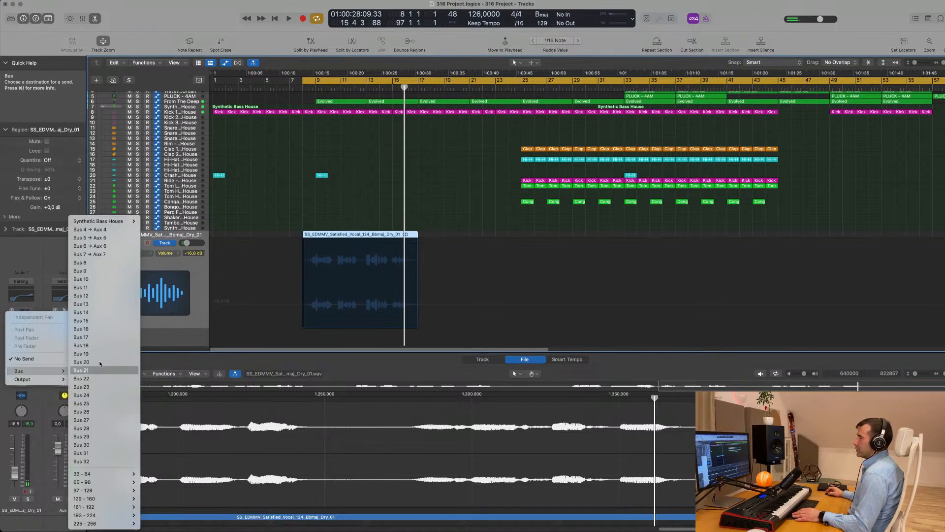
left_click(94, 266)
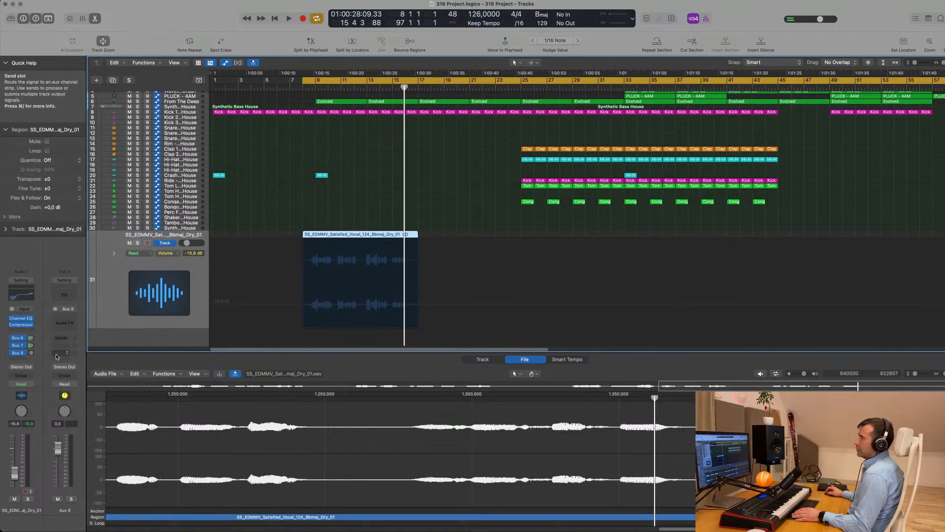
Step: Insert a stereo Chorus on Aux 8 and raise the vocal track's Bus 8 send level during playback
left_click(63, 322)
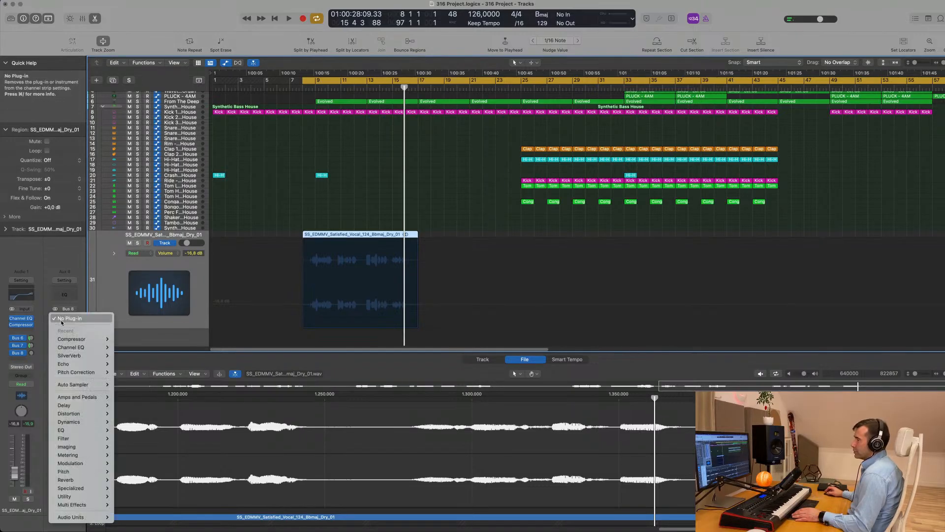
mouse_move(67, 471)
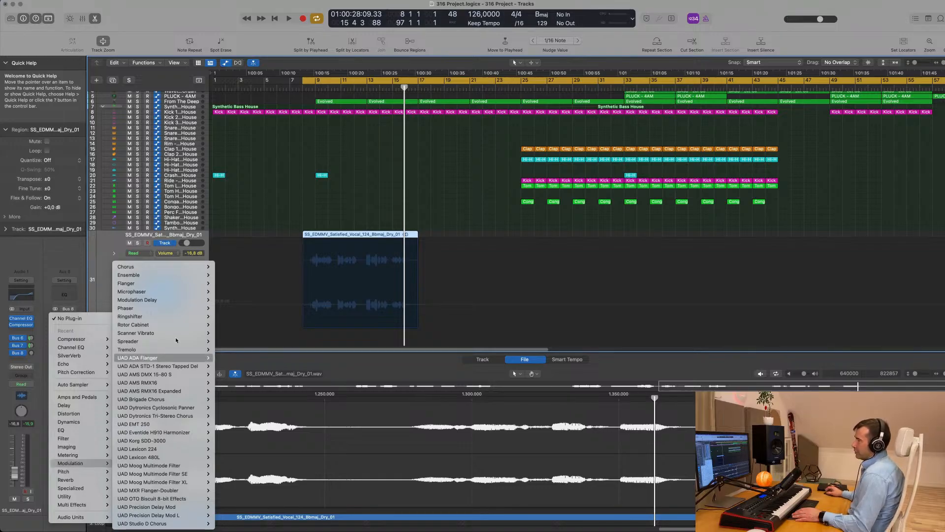
mouse_move(174, 275)
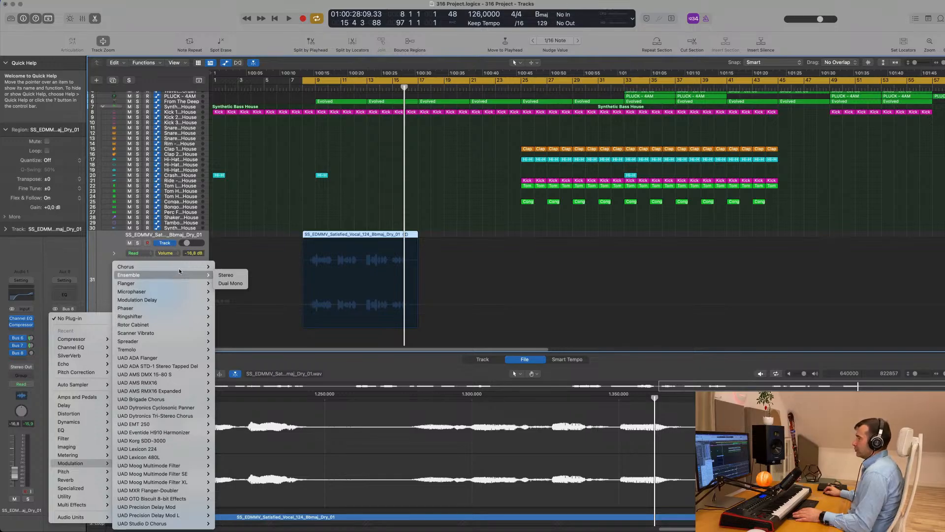
left_click(225, 267)
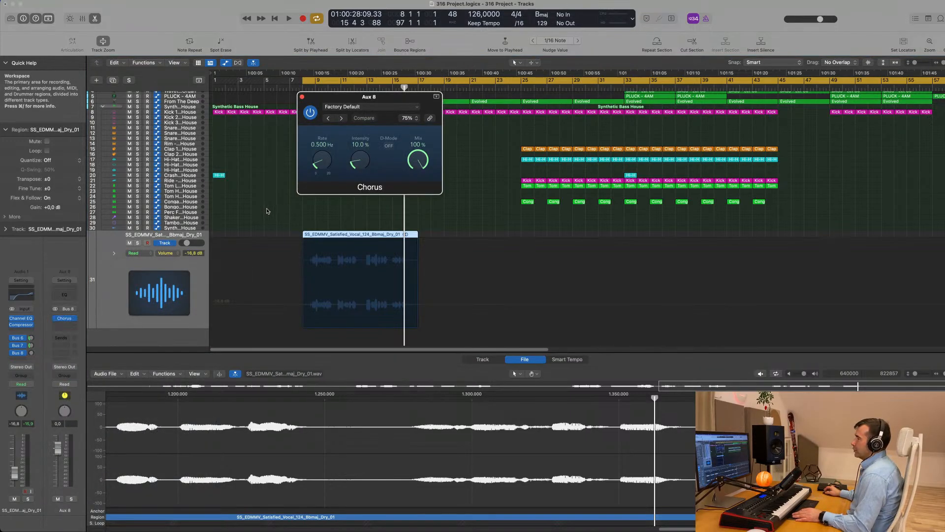
left_click_drag(410, 97, 534, 144)
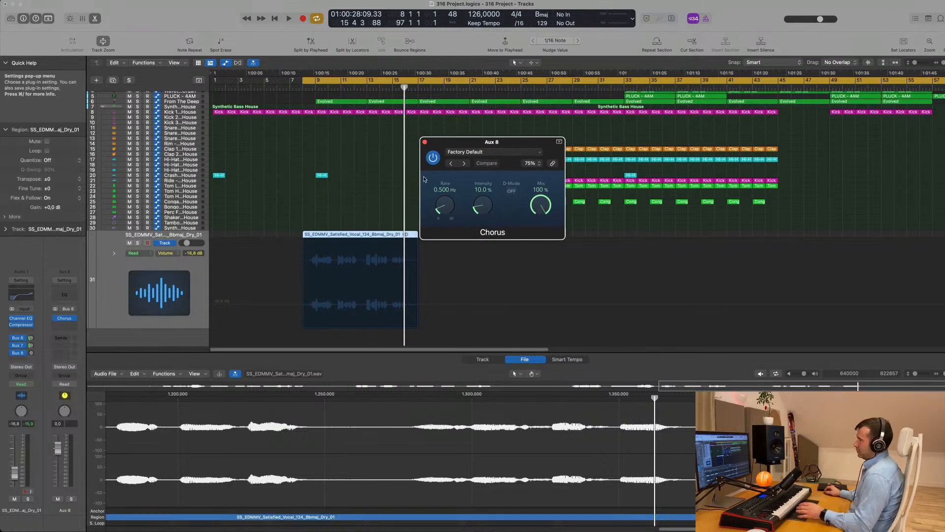
key("space")
mouse_move(31, 353)
left_mouse_down()
mouse_move(33, 328)
mouse_move(32, 356)
left_mouse_up()
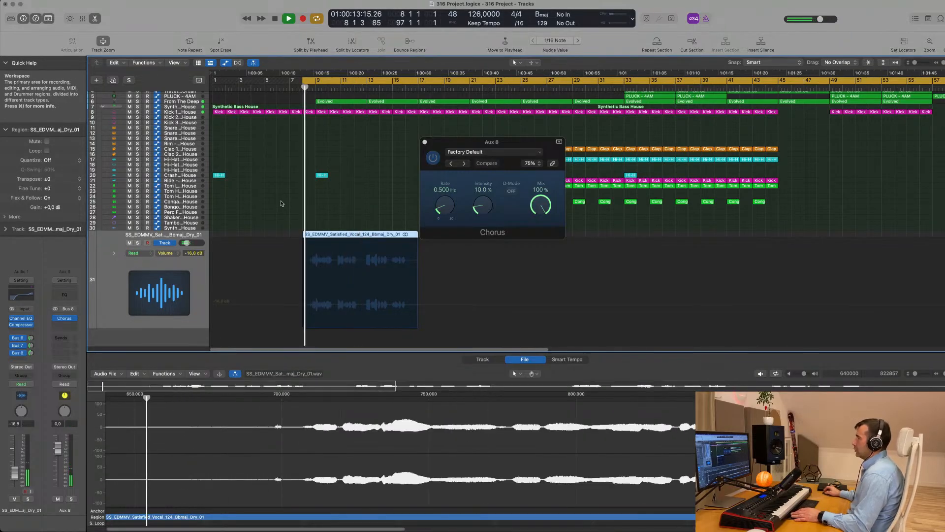
Step: Try a rate of 1.100 Hz and an intensity of 62% on the Aux 8 Chorus, replaying the vocal from bar 8
left_click_drag(475, 144, 327, 153)
left_click_drag(297, 212, 303, 178)
left_click_drag(295, 225, 337, 185)
left_click_drag(333, 217, 300, 172)
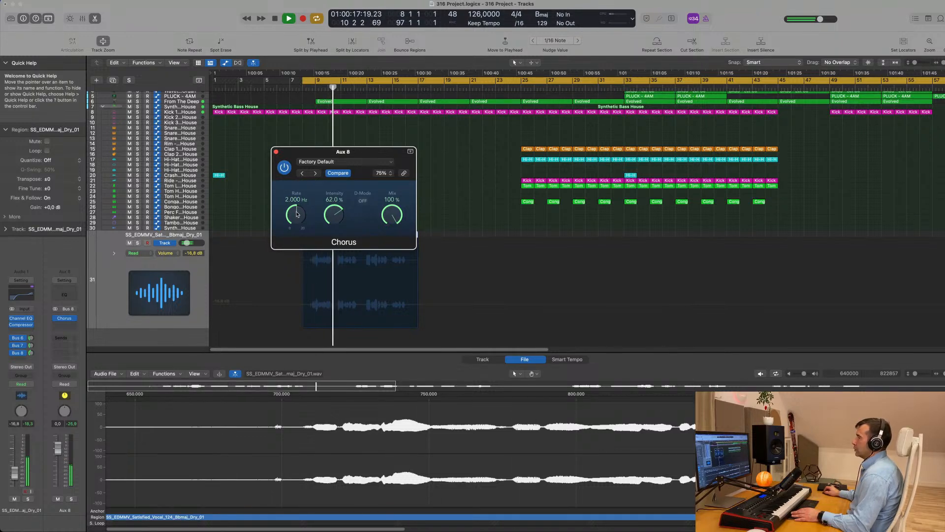
left_click_drag(297, 213, 296, 239)
key("space")
key("space")
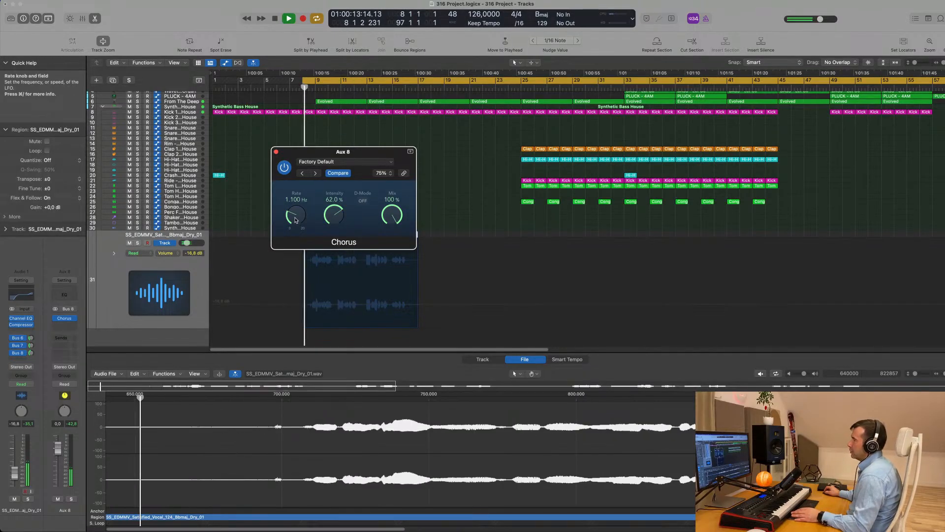
Step: Try the Aux 8 Chorus with D-Mode on, a rate of 1.333 Hz and an intensity of 55% during playback
left_click_drag(335, 216, 336, 254)
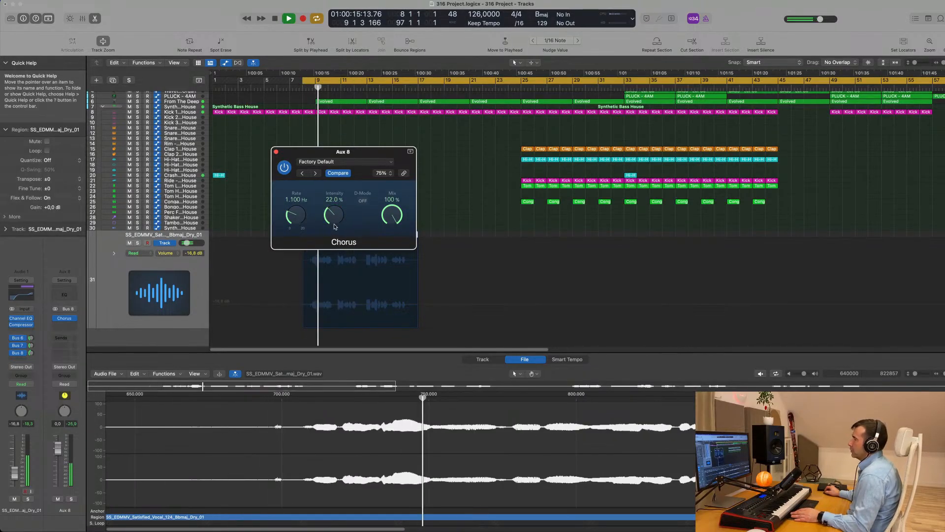
left_click(363, 201)
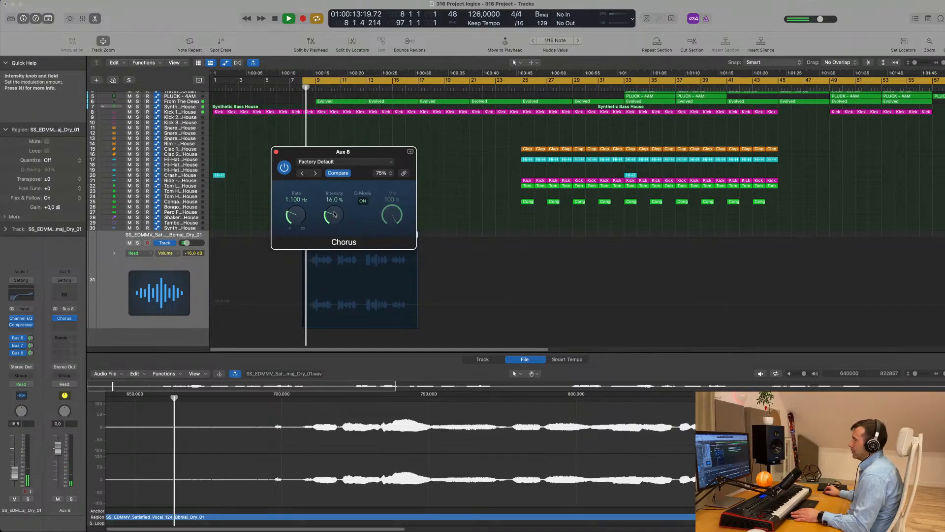
left_click_drag(367, 153, 382, 154)
left_click_drag(345, 213, 359, 155)
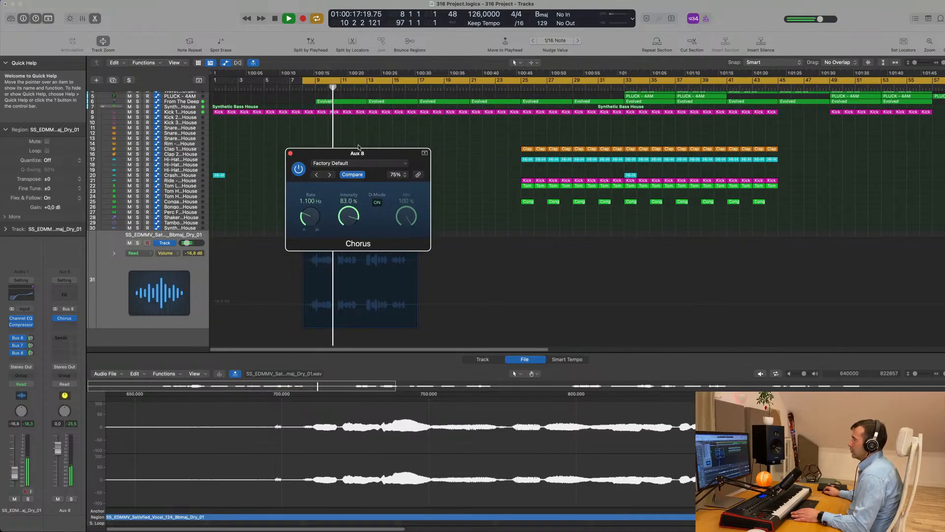
left_click_drag(311, 212, 342, 251)
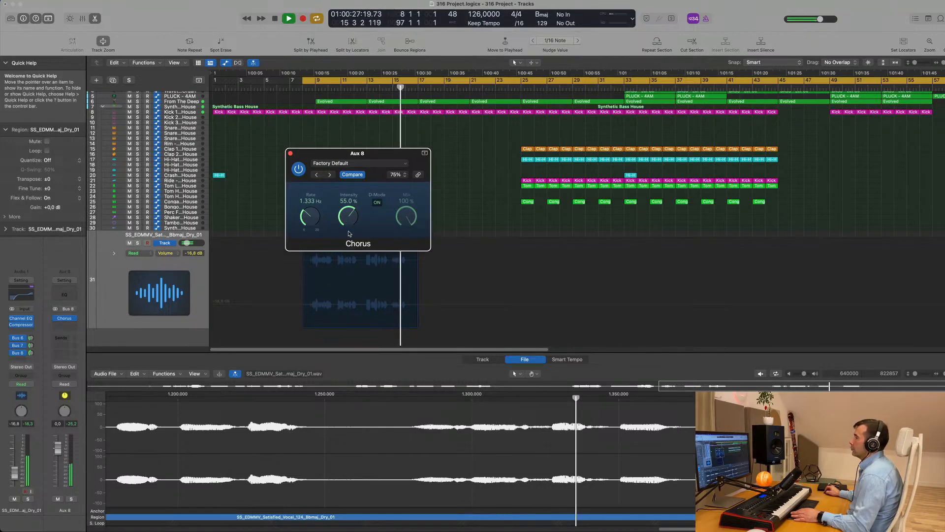
Step: Stop playback and load the Mega Wide Chorus preset in the Aux 8 Chorus
key("space")
left_click(368, 164)
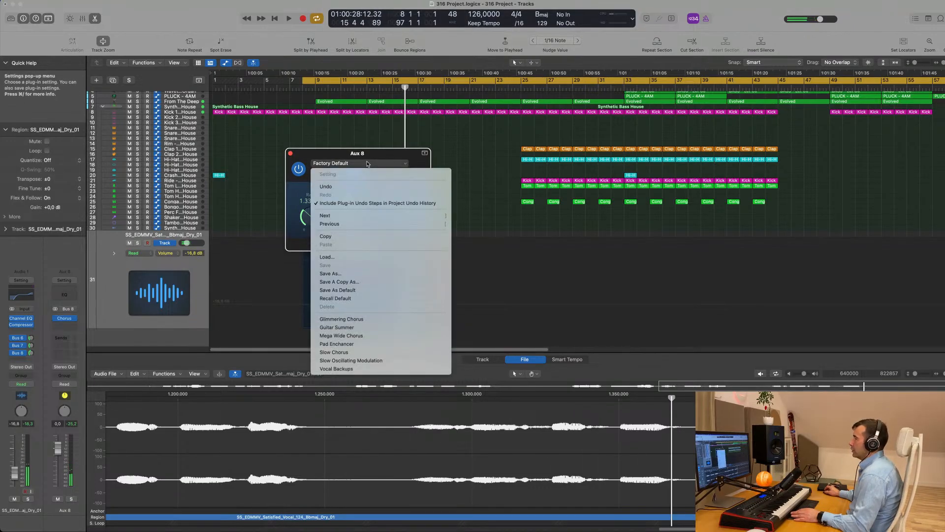
left_click(365, 336)
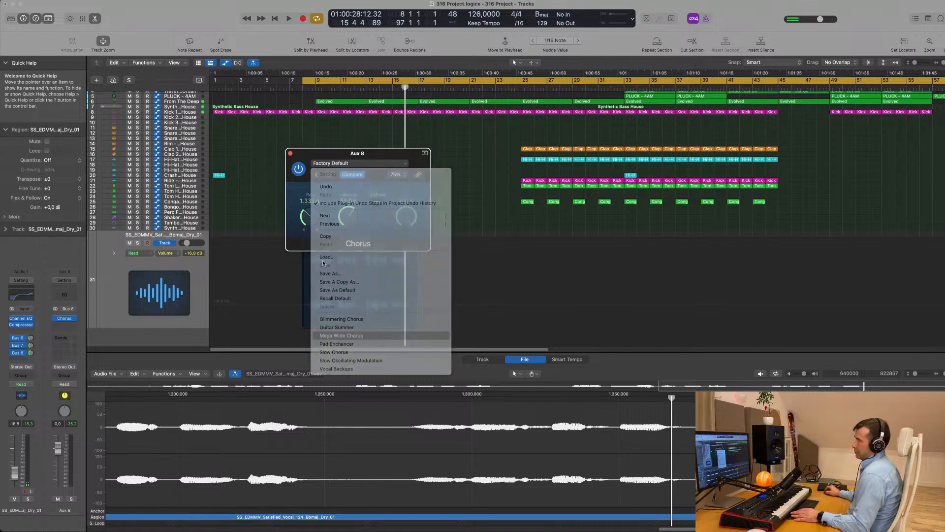
left_click_drag(375, 154, 412, 157)
Step: Compare the vocal from bar 8 with the Aux 8 Chorus bypassed and switched on
key("space")
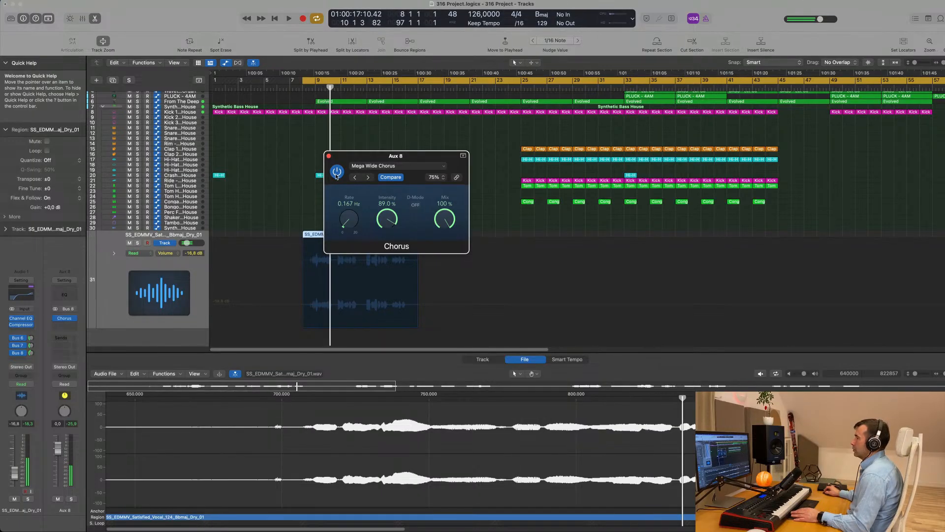
key("space")
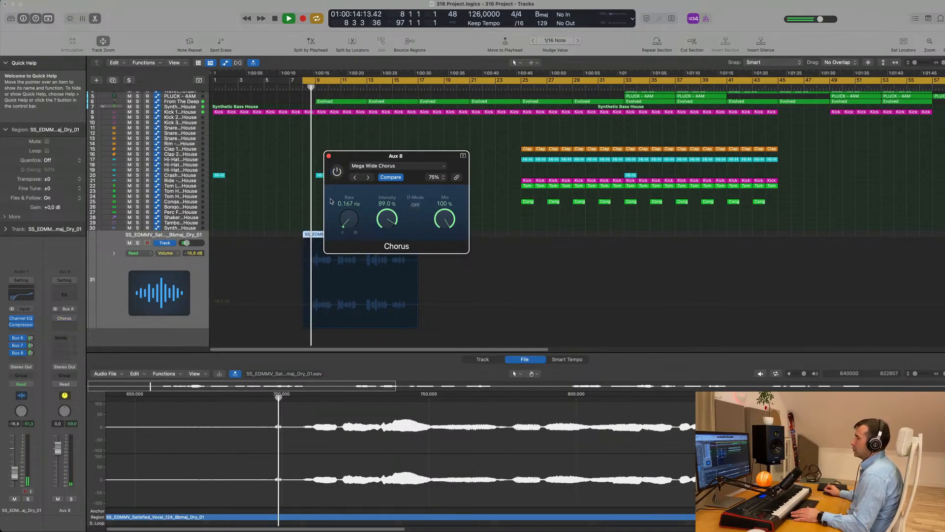
key("space")
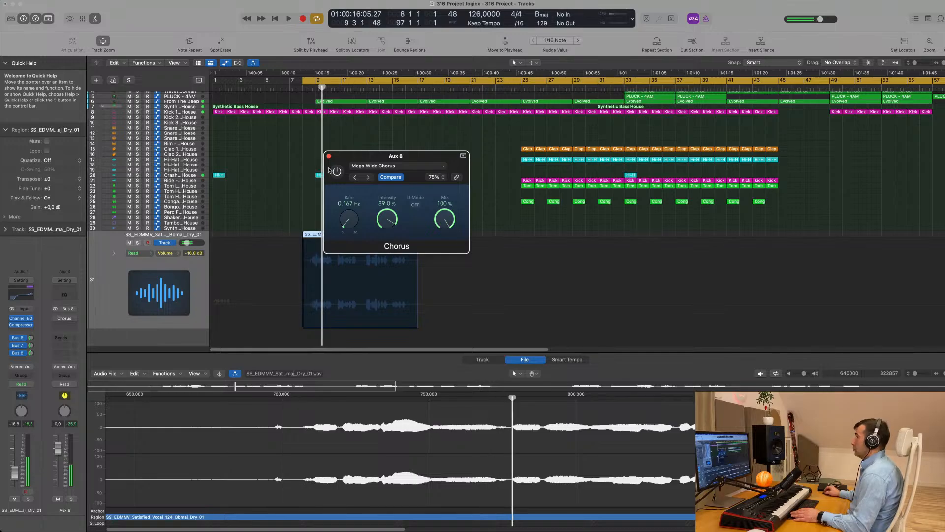
key("space")
left_click_drag(334, 179, 312, 173)
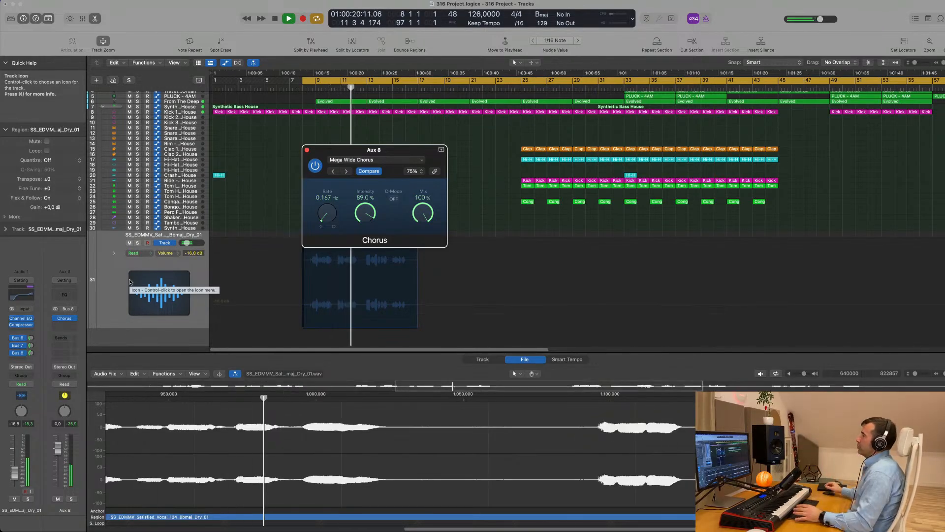
Step: Raise the vocal track's volume to -16.2 dB and close the Aux 8 Chorus window
left_click_drag(413, 151, 565, 125)
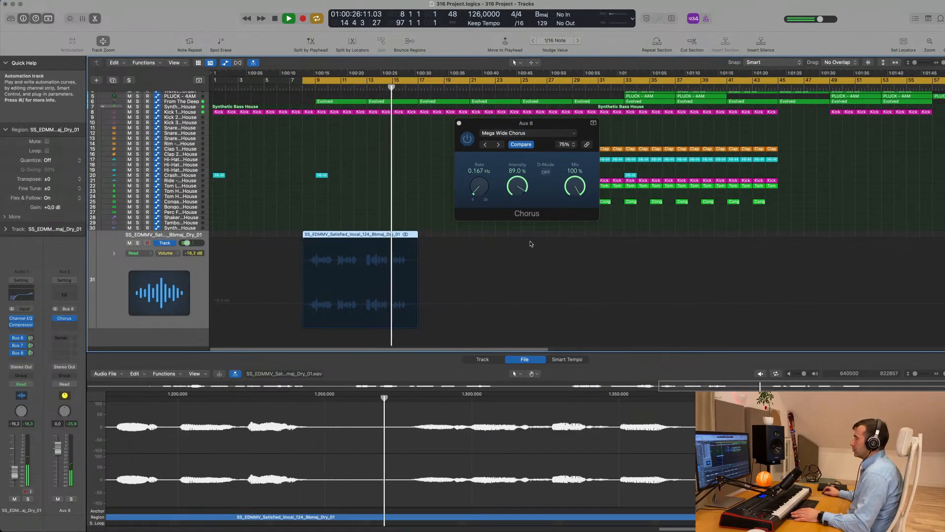
left_click_drag(533, 128, 470, 136)
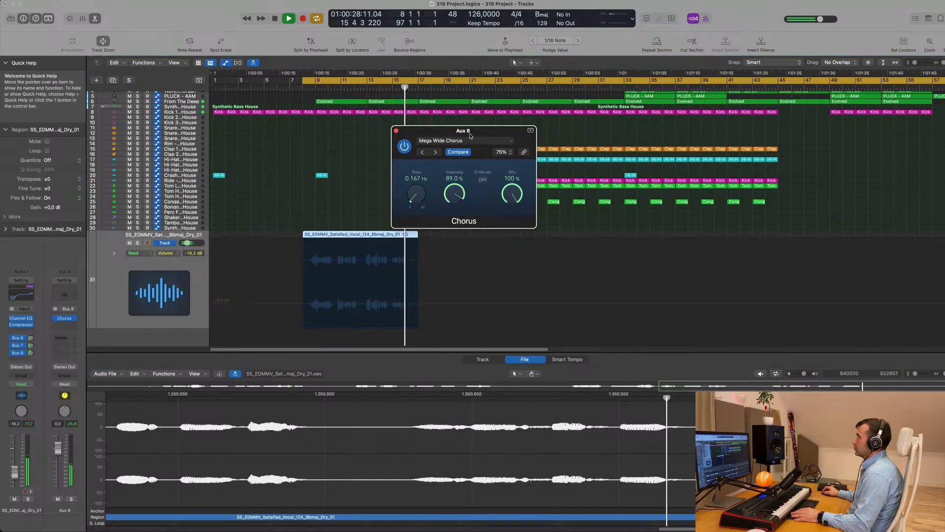
left_click(396, 130)
Step: Split the vocal region at bar 15 and copy its last two-bar piece to bar 17
scroll(402, 195, "down", 2)
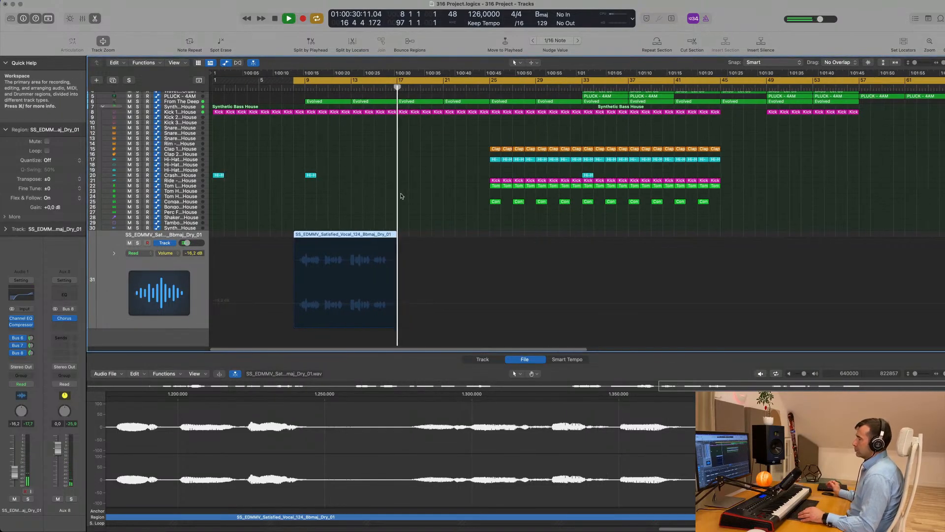
scroll(389, 201, "down", 1)
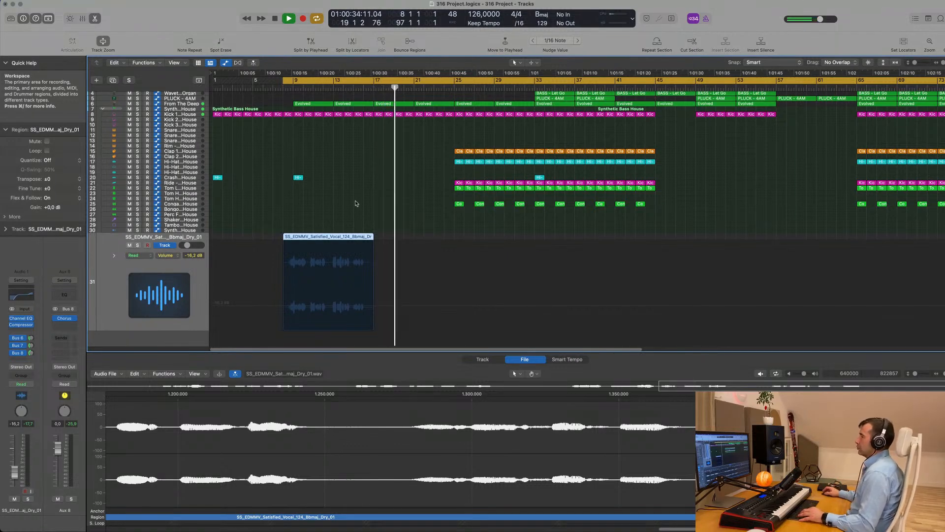
left_click(353, 322)
left_click(362, 237)
key("space")
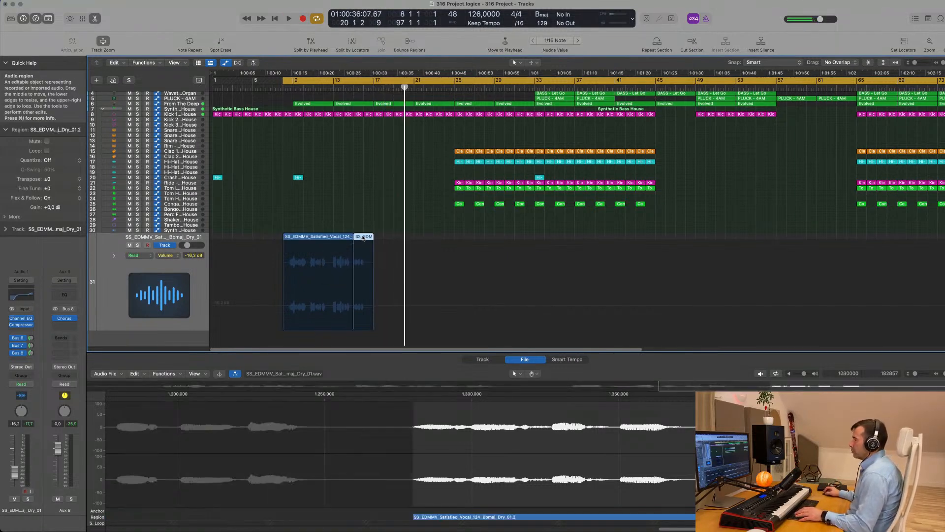
left_click_drag(362, 237, 380, 237)
Step: Play the arrangement around bar 17 to check the repeated vocal phrase
key("space")
key("super+Right")
key("super+Right")
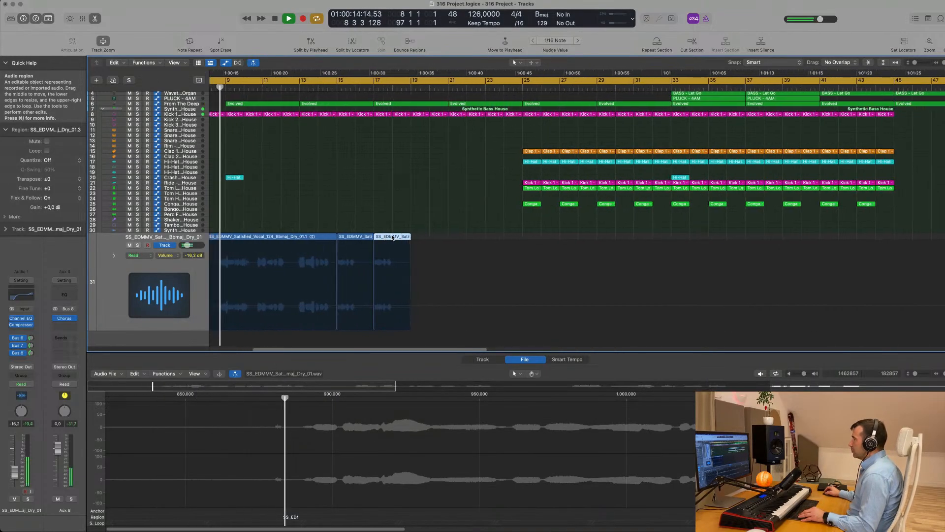
key("super+Right")
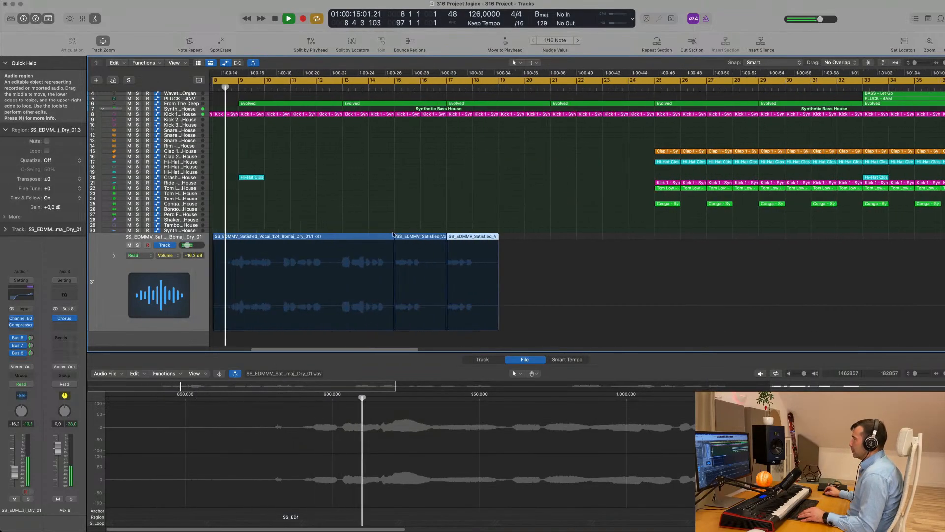
left_click(461, 94)
left_click(450, 94)
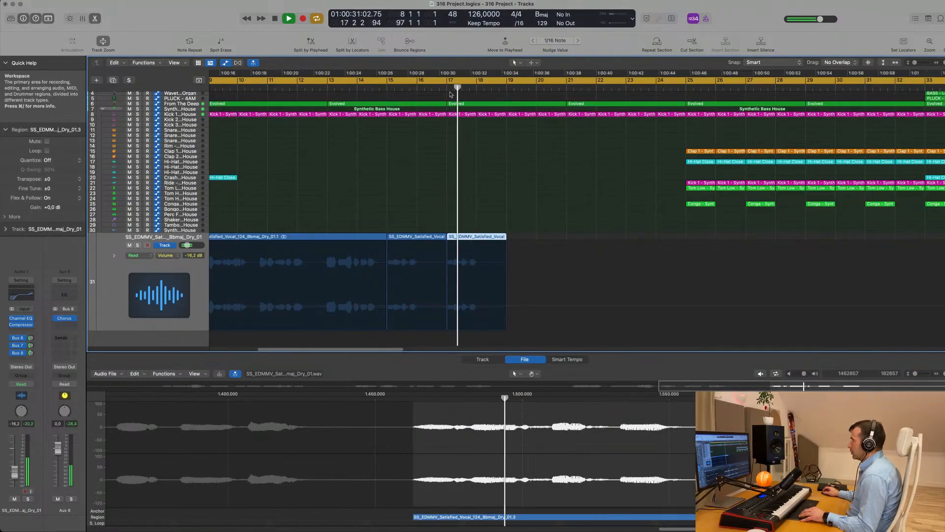
left_click(433, 93)
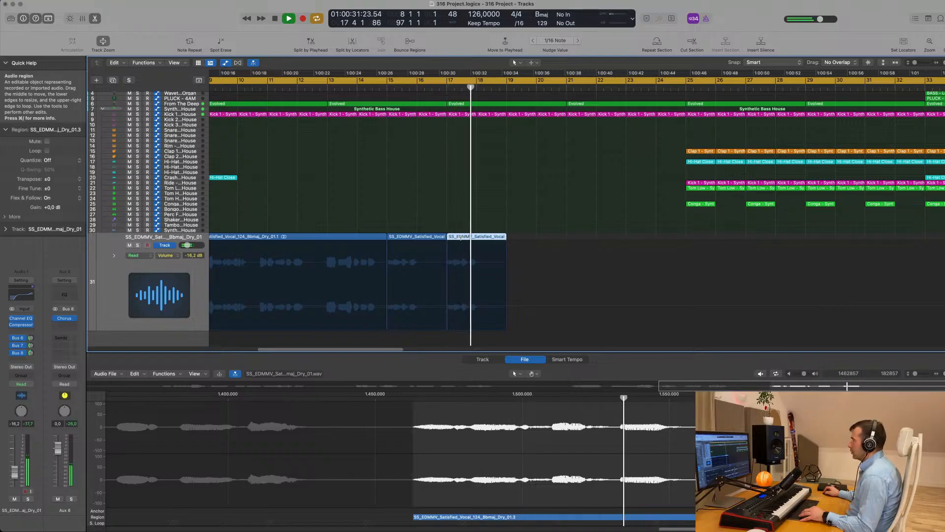
Step: Try splitting the copied vocal region midway through bar 17, deleting its opening part, and replay the passage
double_click(461, 237, "super")
left_click(455, 238)
key("Delete")
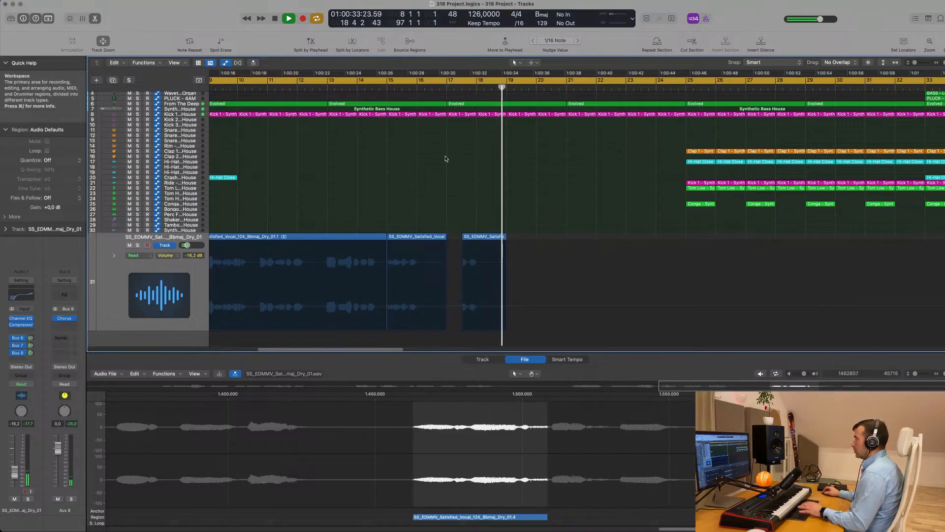
left_click(438, 92)
scroll(447, 175, "down", 1)
scroll(458, 185, "left", 1)
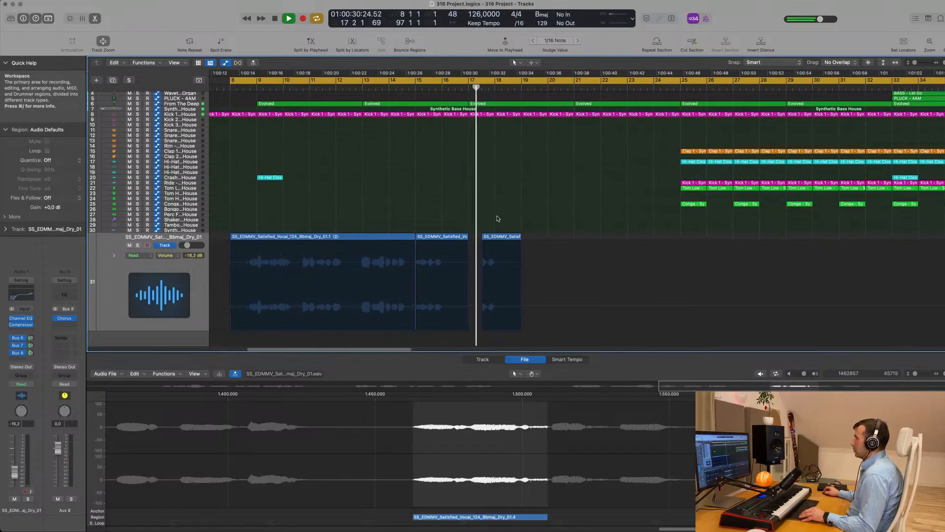
left_click_drag(500, 238, 469, 144)
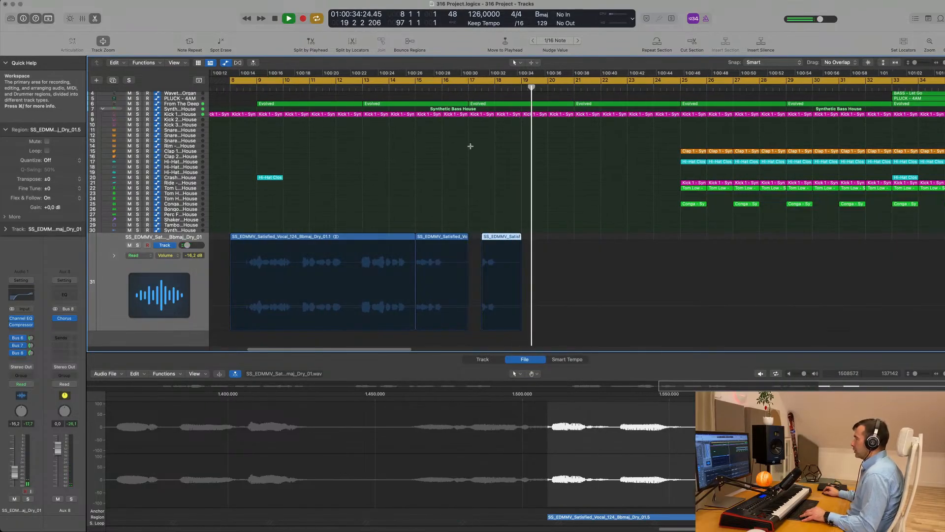
Step: Undo the deletion and the split of the copied vocal region, and restart playback from bar 8
key("super+z")
key("space")
key("space")
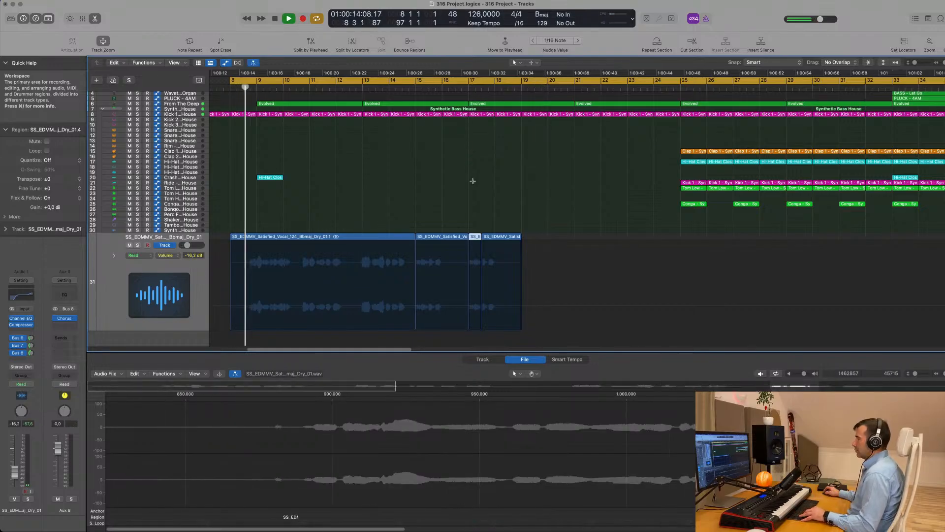
key("super+z")
Step: Repeat the last two-bar vocal region two more times, at bars 19 and 21
scroll(521, 196, "down", 5)
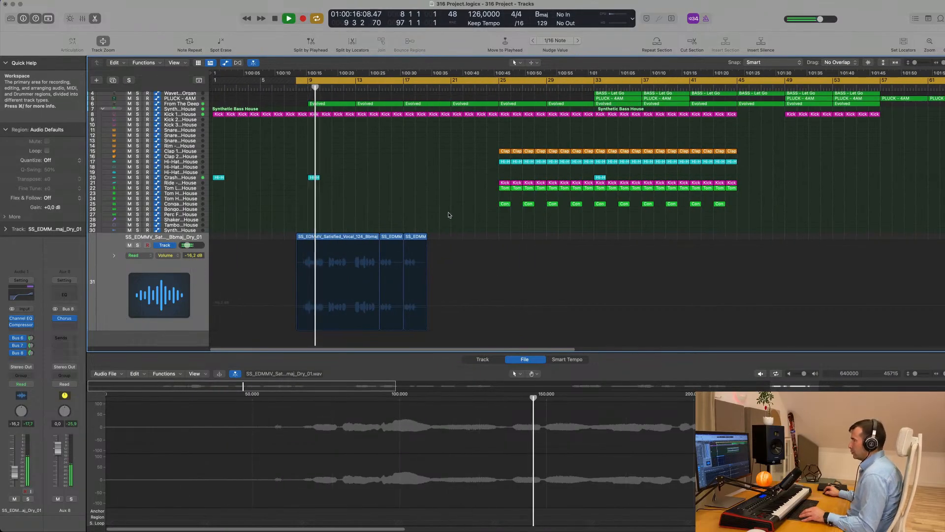
left_click(419, 244)
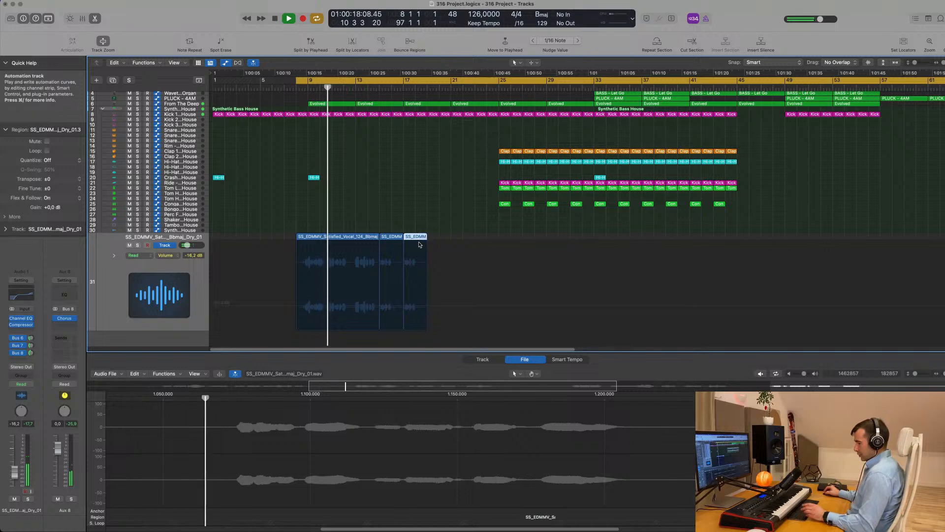
key("super+r")
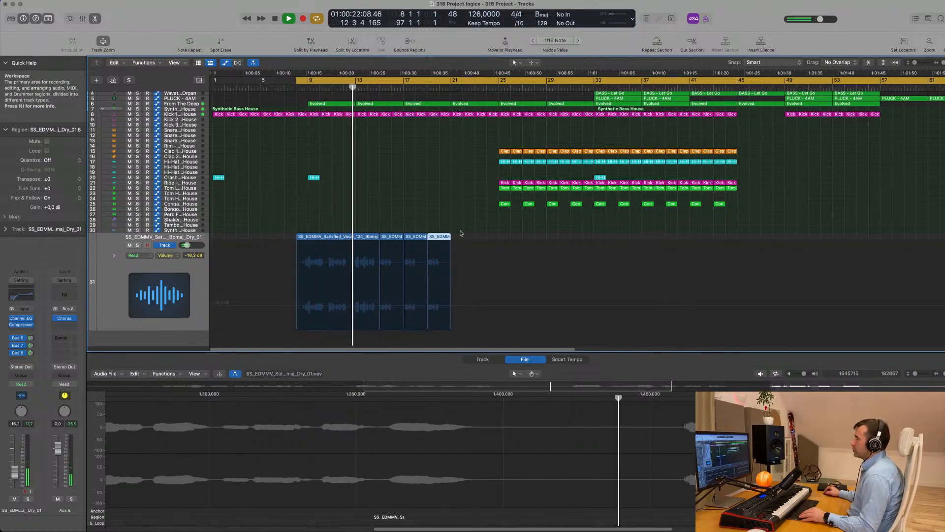
key("super+r")
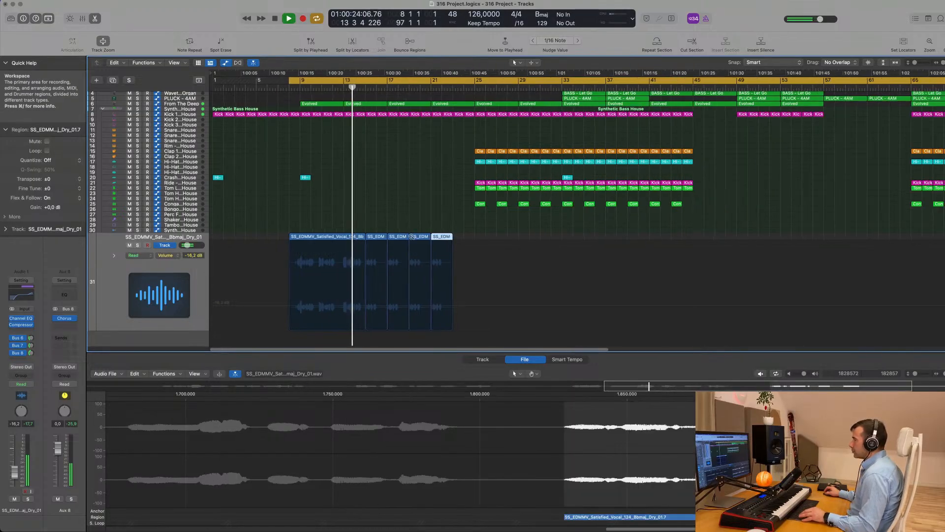
Step: Select all the vocal regions and listen to the repeated phrases through bar 21 within the arrangement
left_click(106, 285)
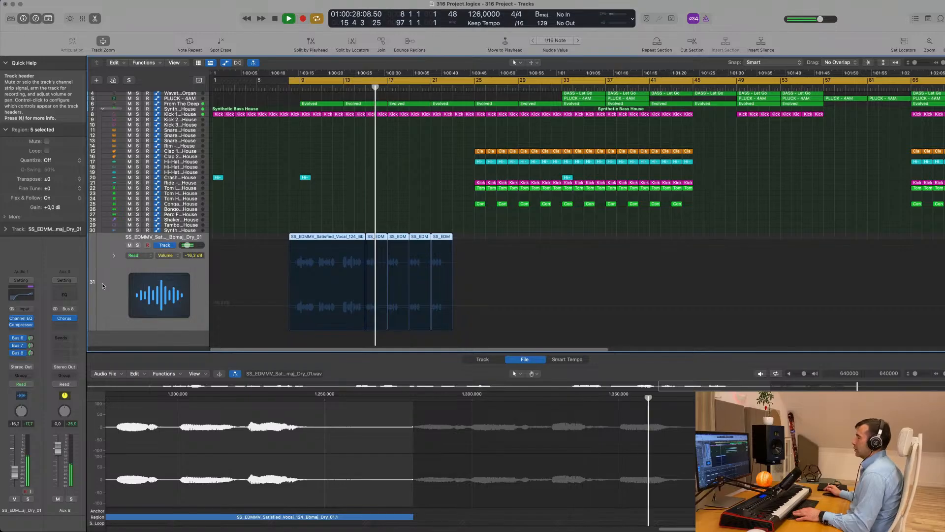
key("super+Right")
key("super+Right")
key("super+Right")
key("super+Right")
scroll(304, 216, "left", 2)
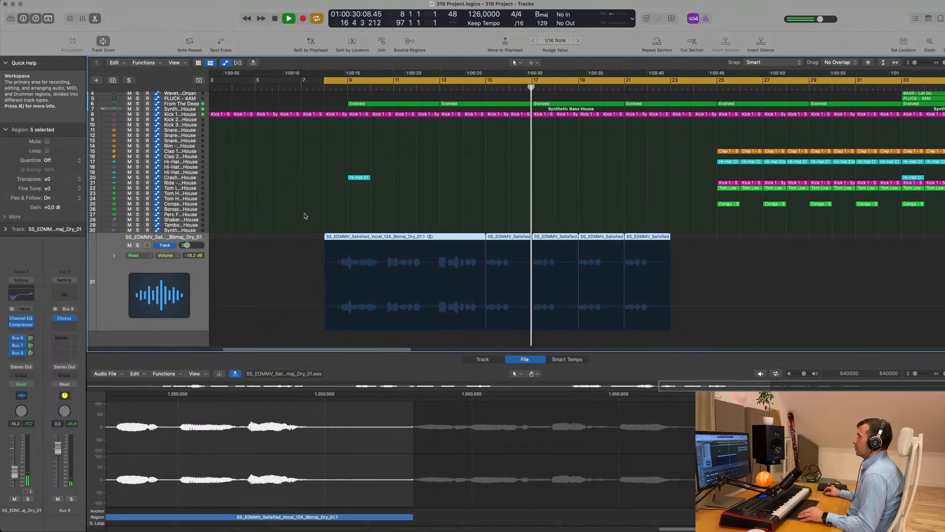
scroll(394, 194, "left", 5)
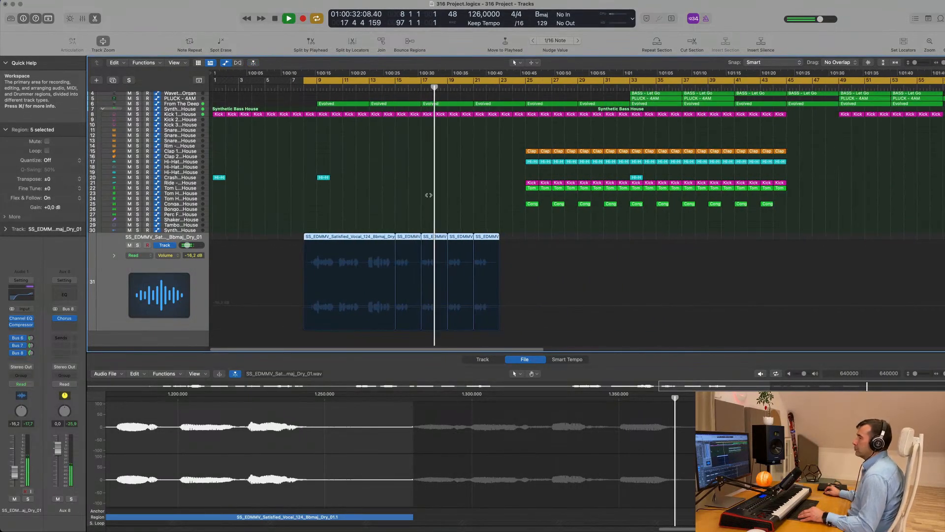
scroll(430, 195, "right", 5)
scroll(448, 197, "left", 3)
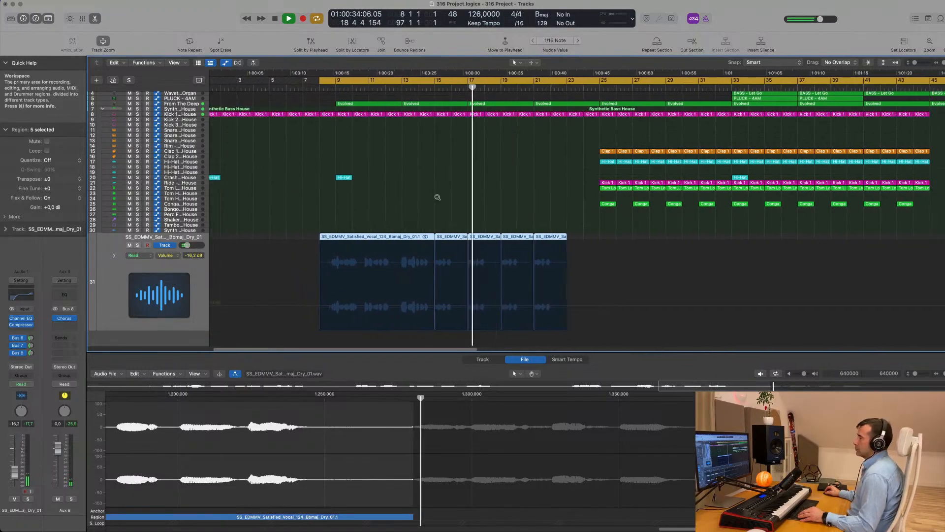
scroll(437, 199, "left", 3)
scroll(413, 204, "right", 1)
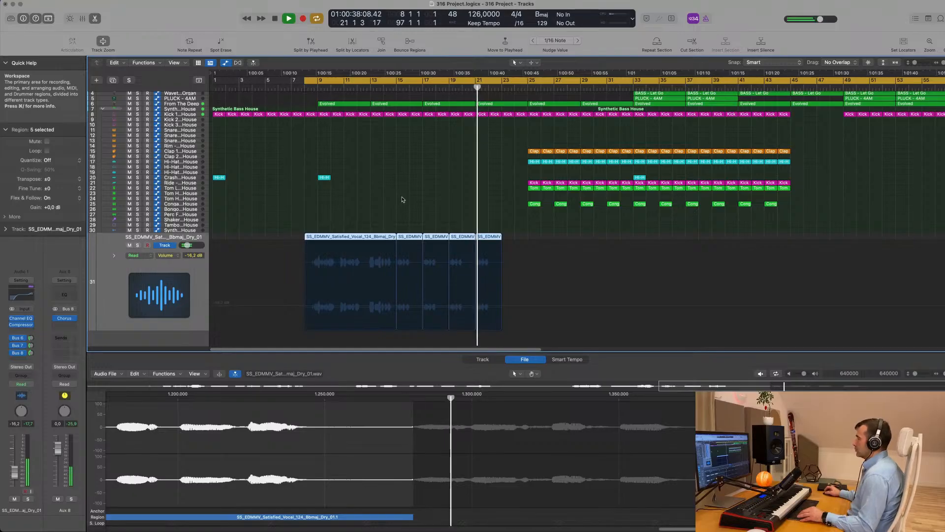
scroll(399, 201, "left", 2)
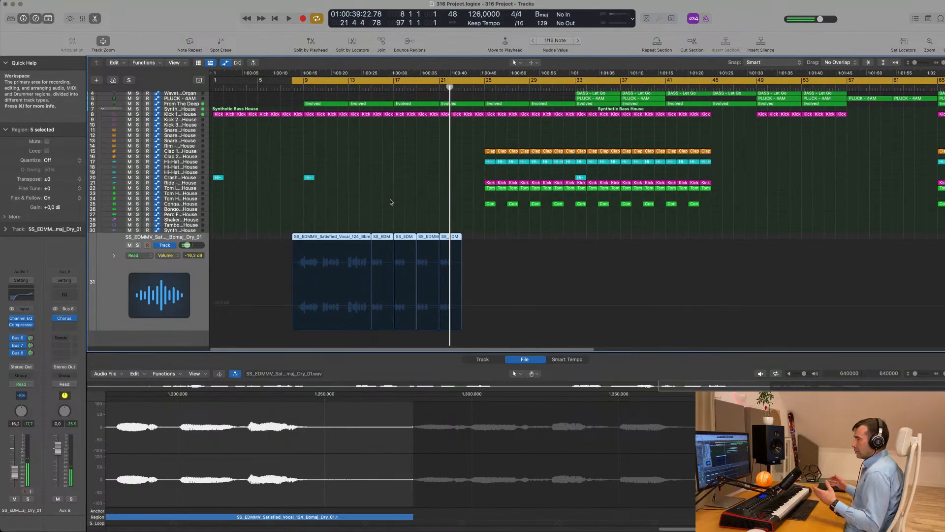
Step: Start the cycle range at bar 17 and open the vocal track's Channel EQ with the track in Touch automation mode
key("space")
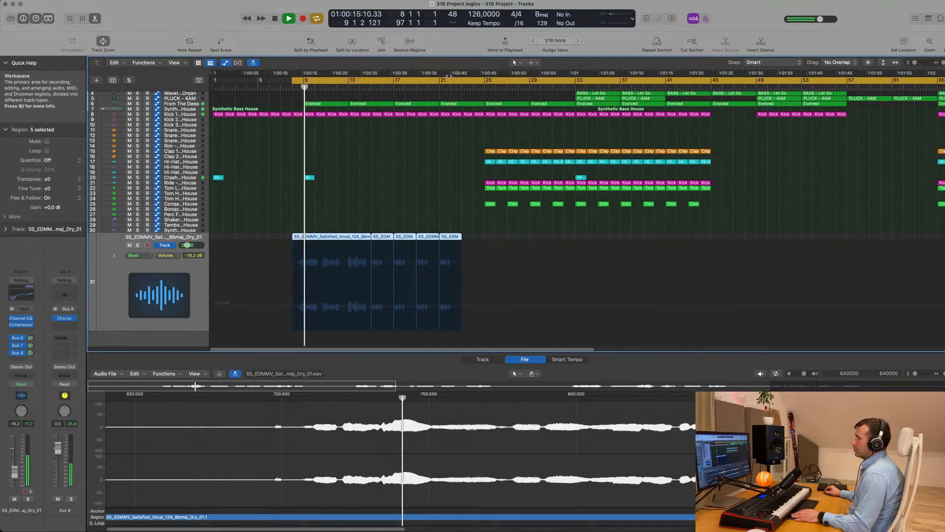
left_click_drag(293, 81, 394, 83)
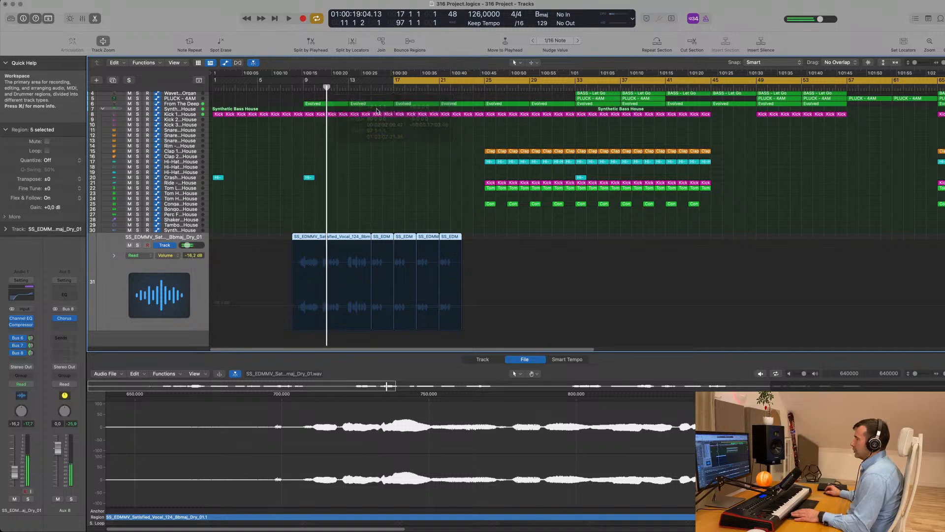
key("space")
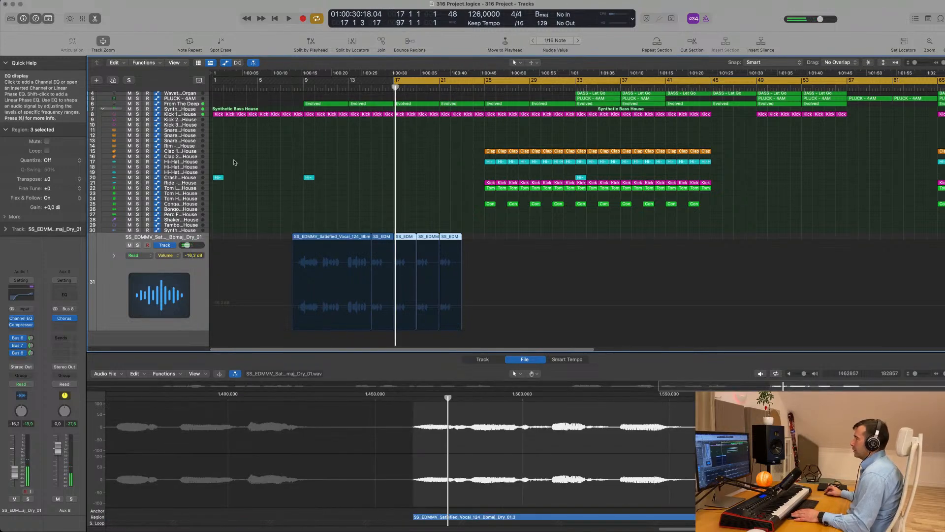
left_click_drag(748, 98, 436, 91)
left_click(113, 297)
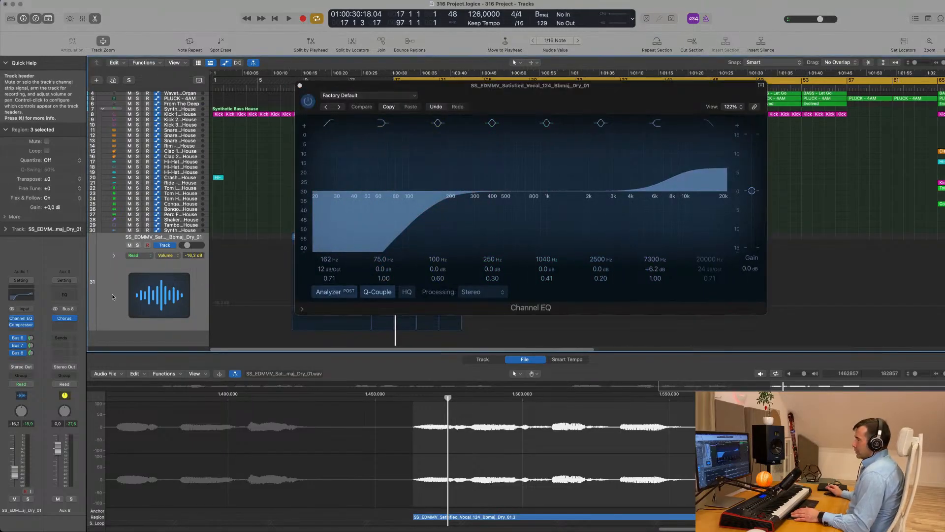
left_click(29, 384)
left_click(25, 393)
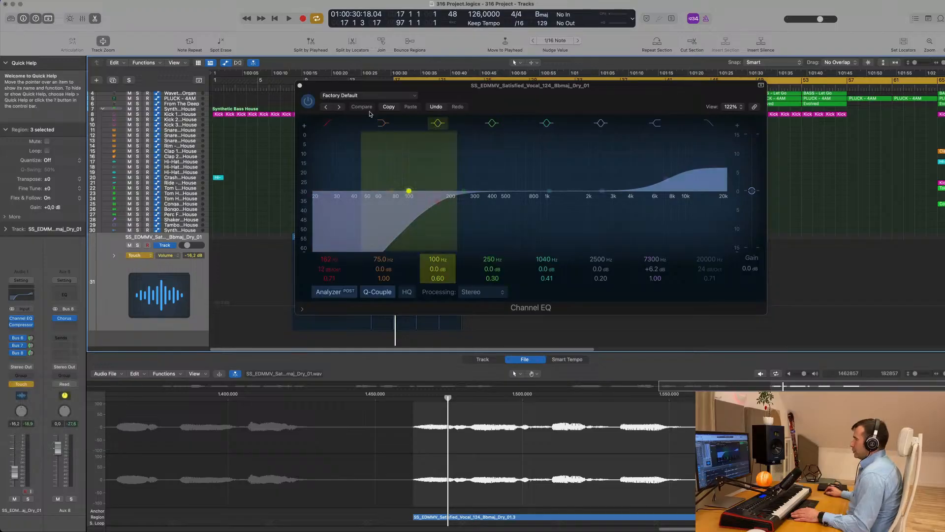
Step: Toggle the Channel EQ's low cut band during playback, and raise its frequency to just under 200 Hz
key("space")
left_click(325, 123)
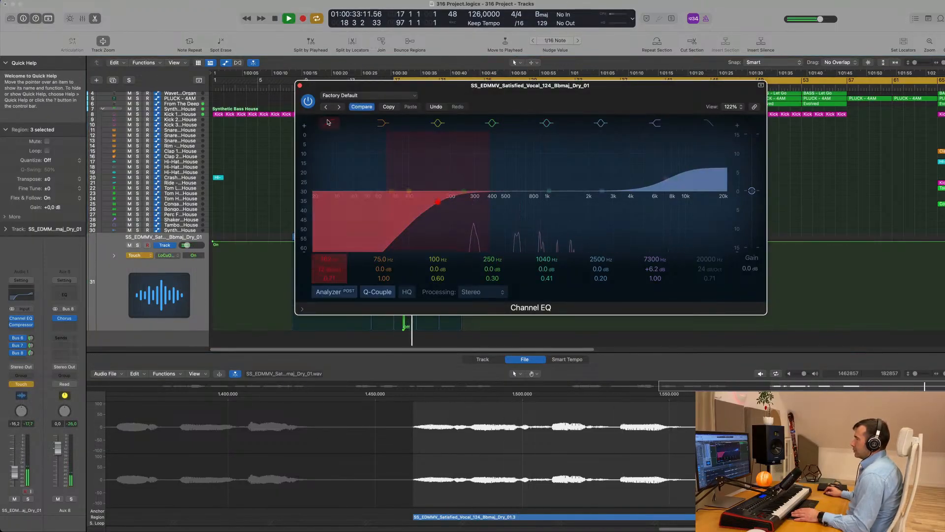
key("space")
left_click(329, 123)
left_click(328, 123)
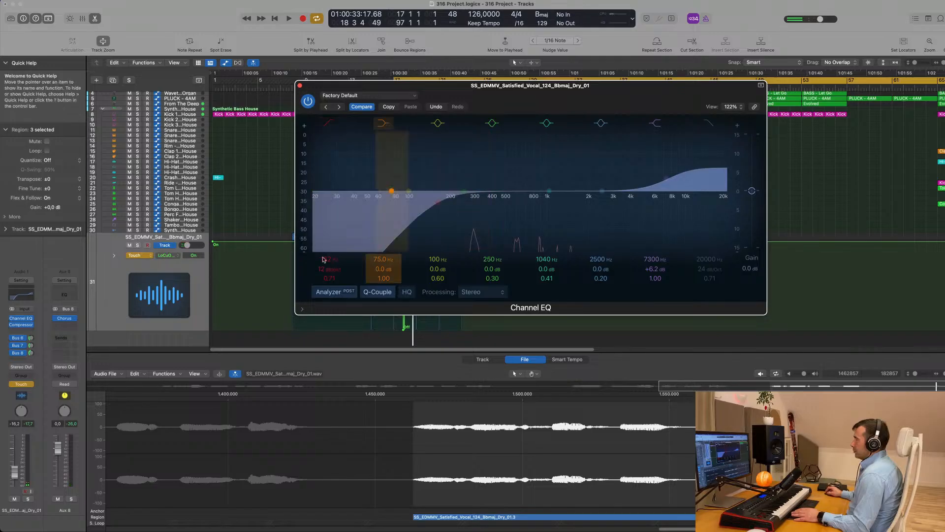
mouse_move(329, 260)
left_mouse_down()
mouse_move(329, 238)
mouse_move(329, 252)
left_mouse_up()
left_click(300, 87)
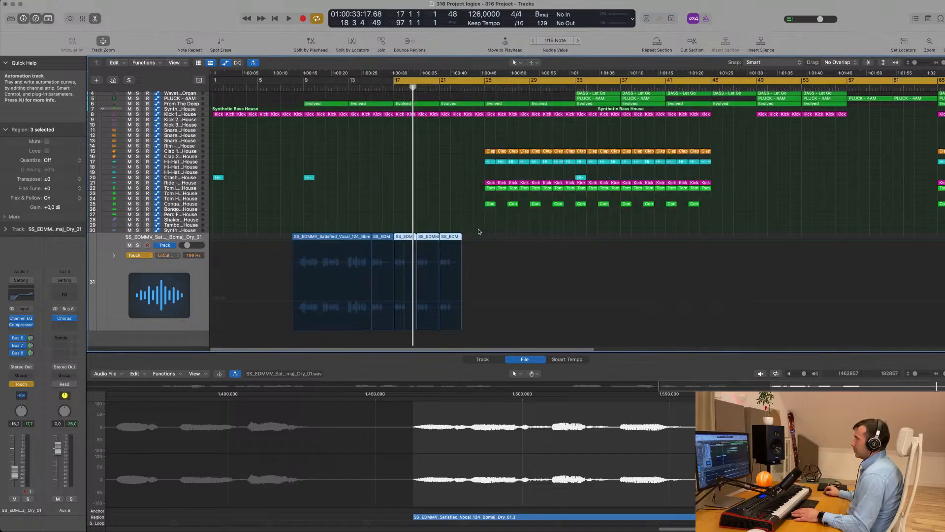
Step: Show the vocal track's Low Cut On/Off automation and delete it
left_click(170, 256)
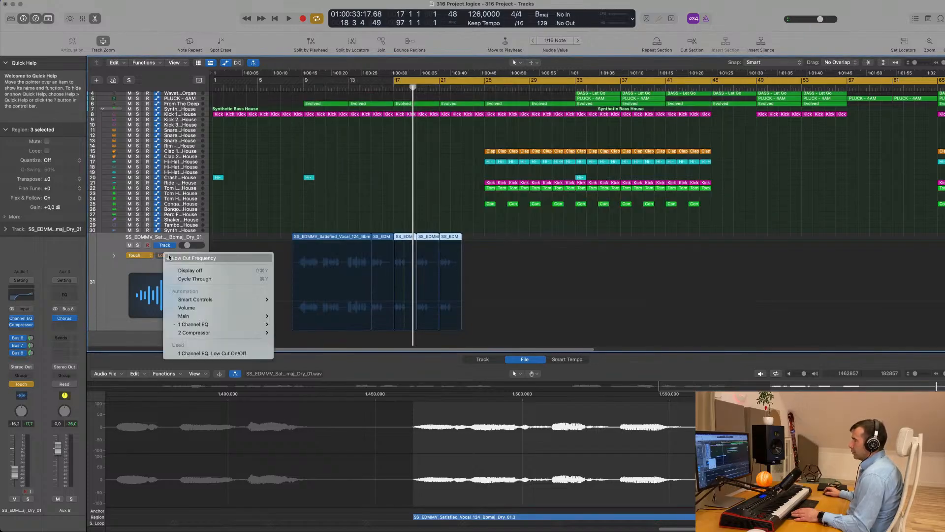
left_click(187, 352)
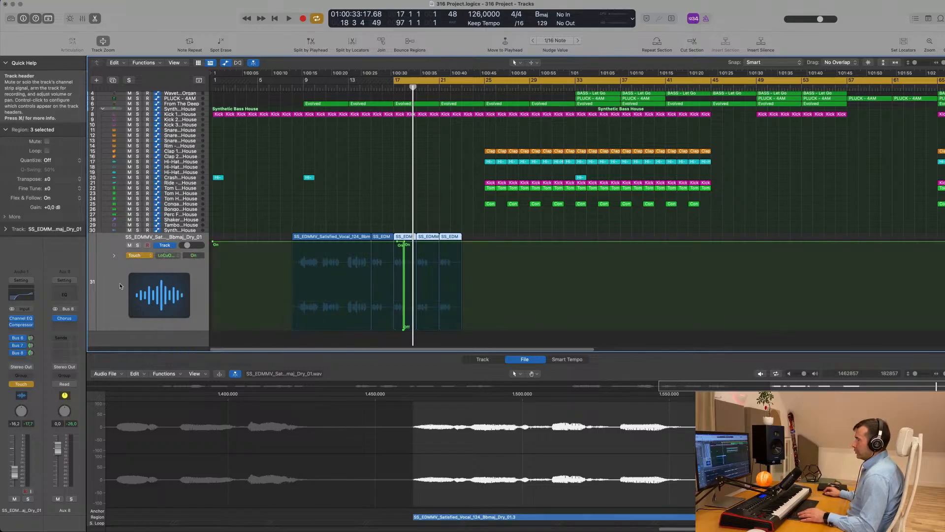
key("ctrl+super+BackSpace")
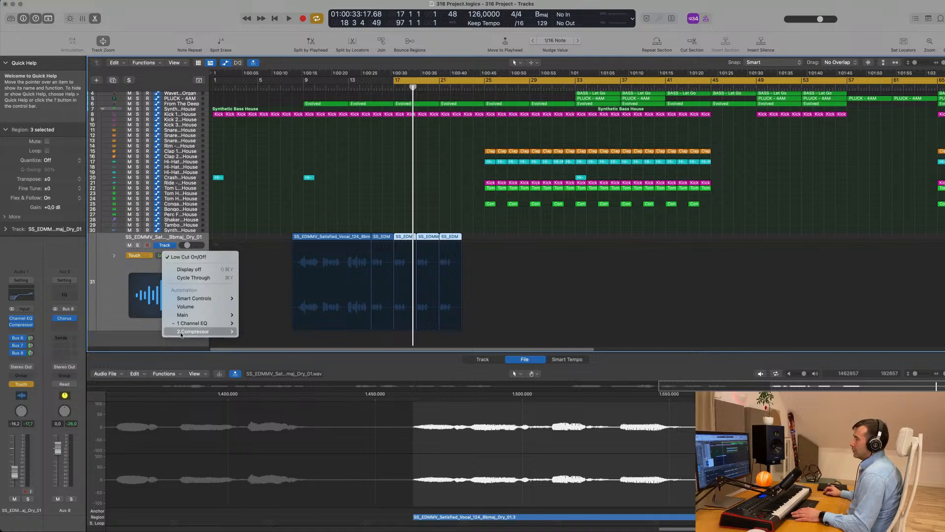
left_click(118, 270)
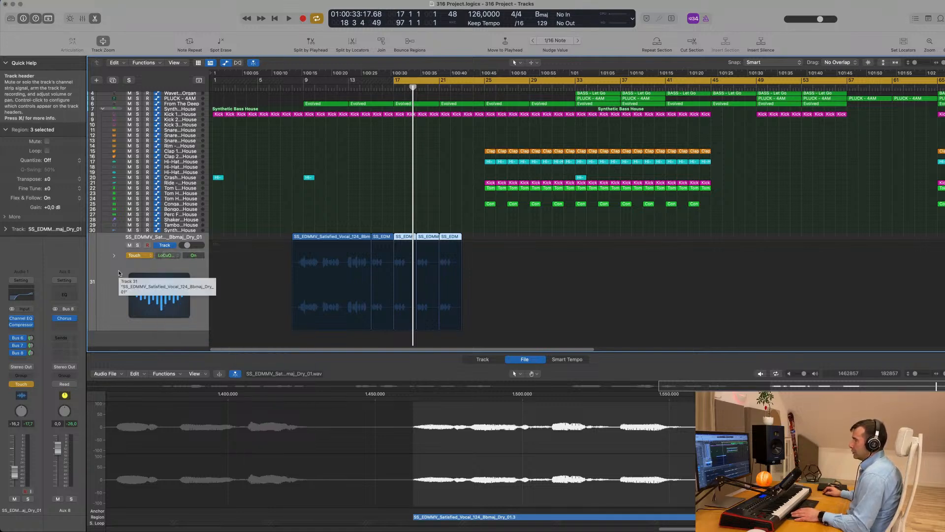
left_click(168, 255)
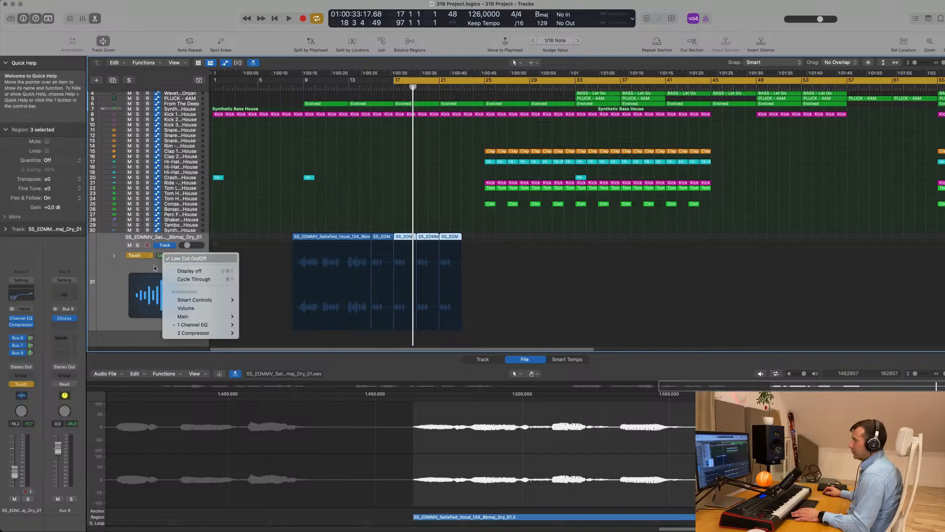
left_click(104, 289)
Step: Adjust the Channel EQ's low cut frequency during playback to create its automation lane on the vocal track
key("space")
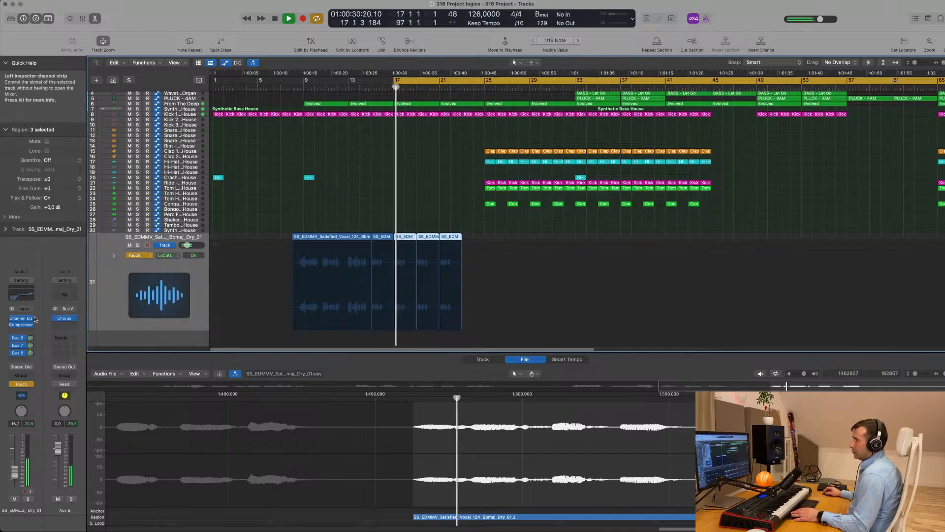
left_click(22, 295)
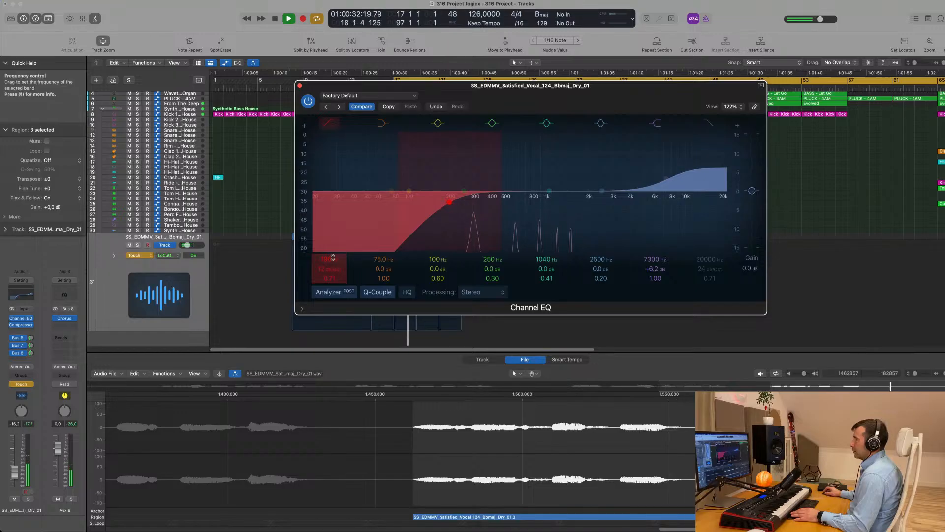
left_click_drag(329, 259, 329, 240)
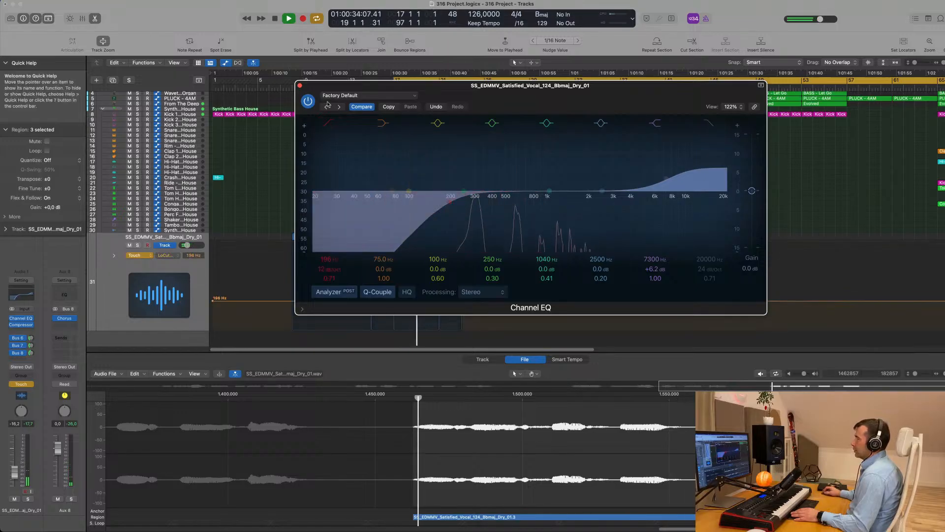
left_click(300, 86)
Step: Draw a low cut frequency ramp from bar 17 up to 7550 Hz at bar 23, and set the automation mode to Read
key("space")
left_click_drag(422, 302, 394, 302)
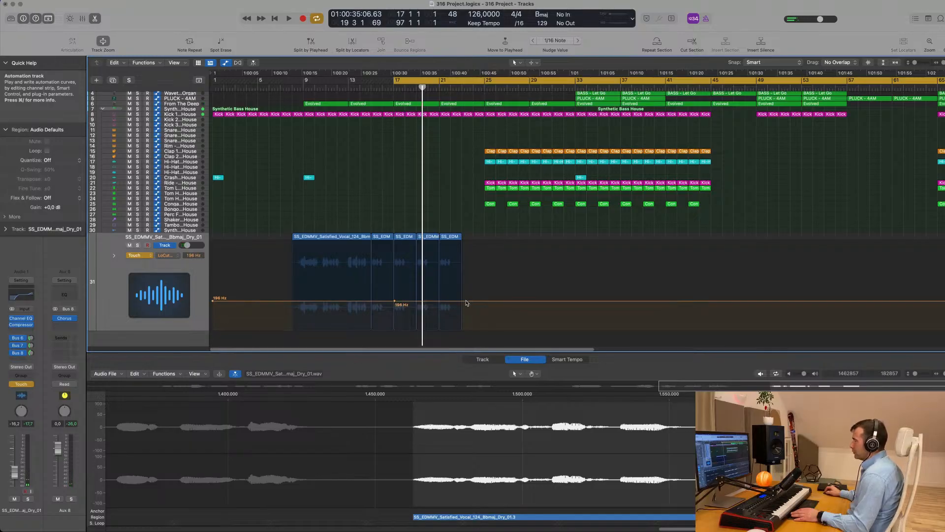
left_click_drag(462, 300, 463, 254)
key("space")
left_click(146, 256)
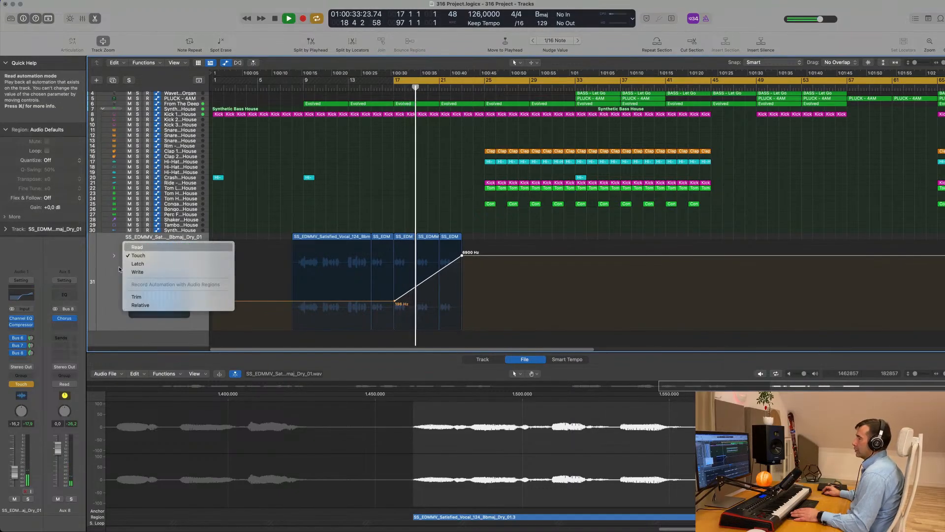
left_click(137, 247)
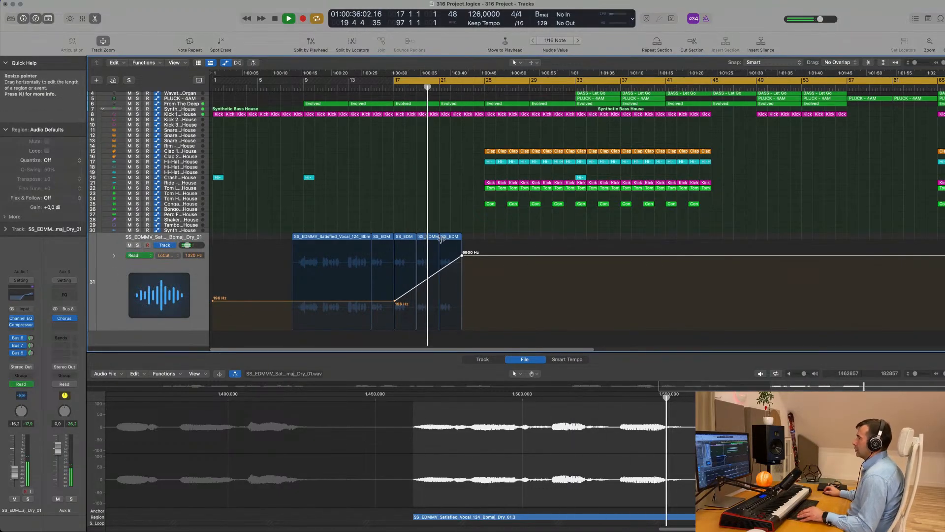
left_click_drag(462, 256, 462, 254)
Step: Repeat the last vocal region once more at bar 23
key("super+Left")
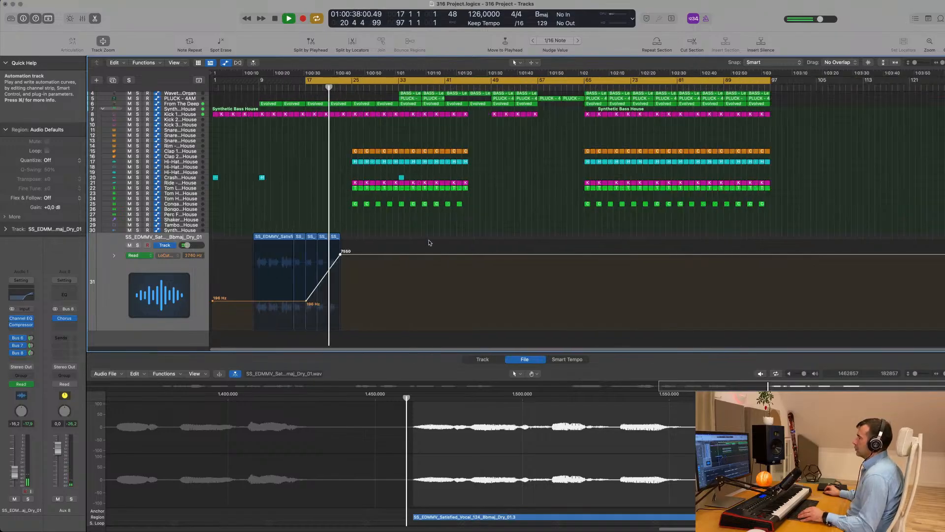
key("super+Right")
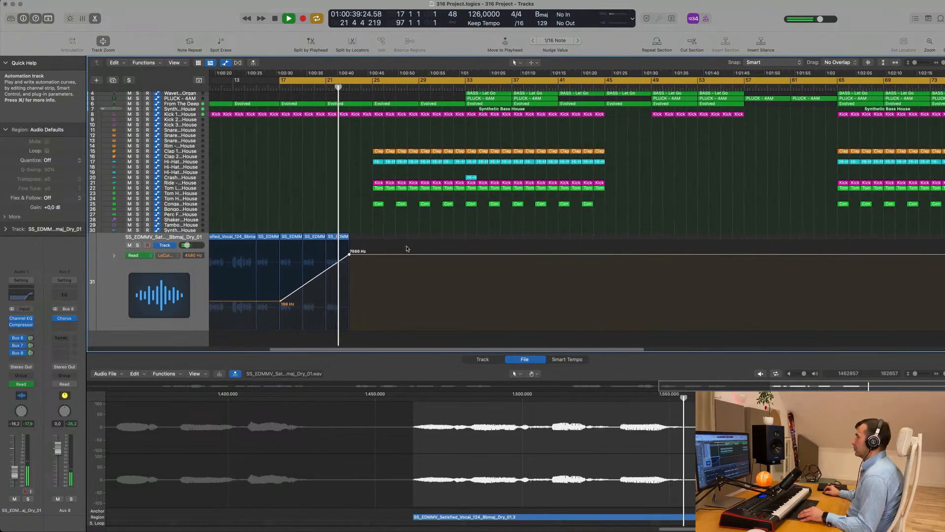
left_click(346, 241)
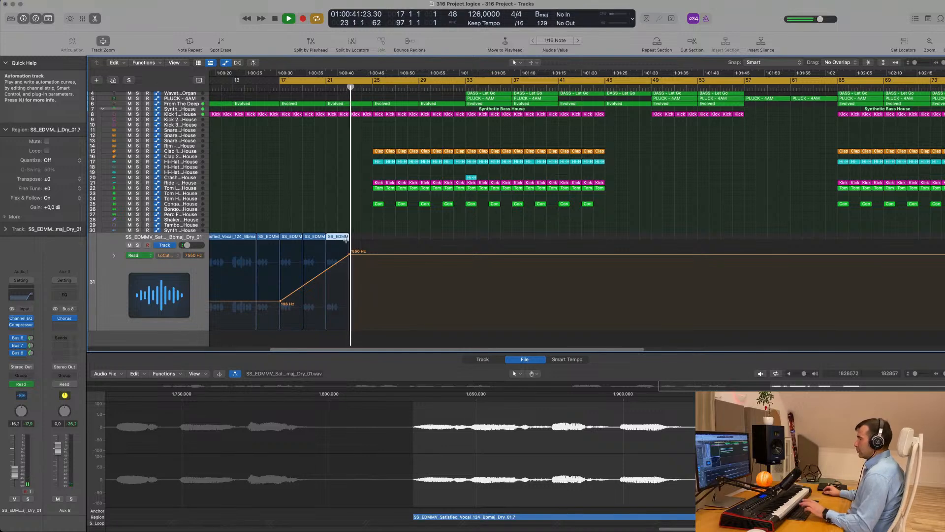
key("super+r")
Step: Reshape the low cut automation over the vocal region at bar 23, adding a 20000 Hz point around bar 24
left_click(349, 269)
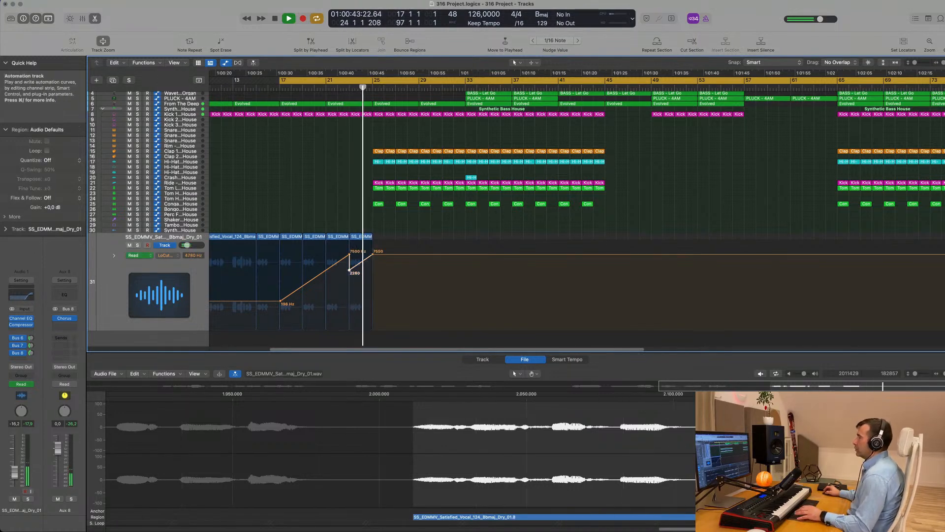
left_click(361, 254)
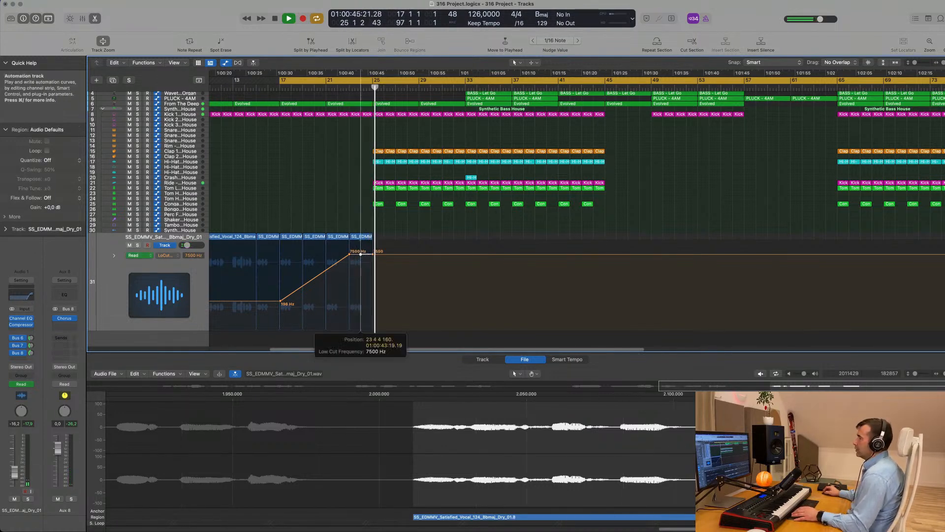
scroll(339, 202, "up", 2)
scroll(339, 201, "down", 5)
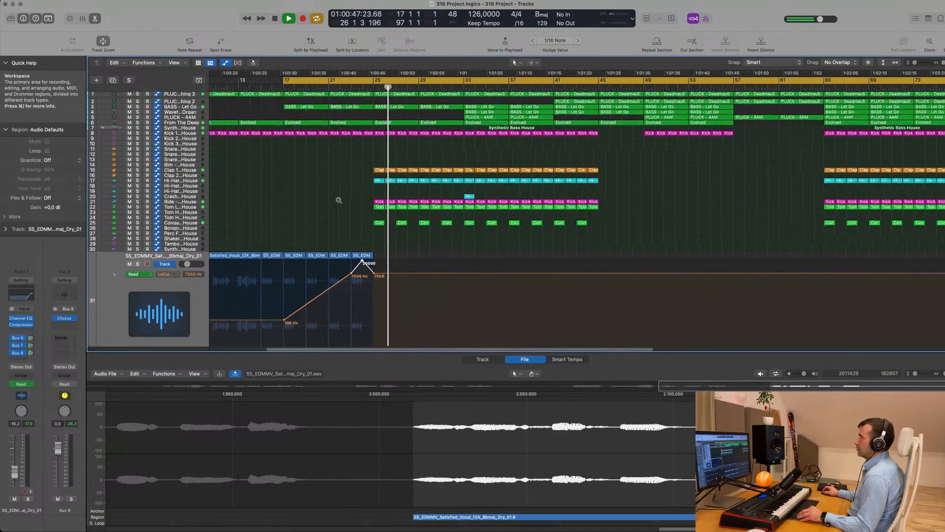
Step: Play the arrangement from bar 17 to hear the automated vocal build-up
key("space")
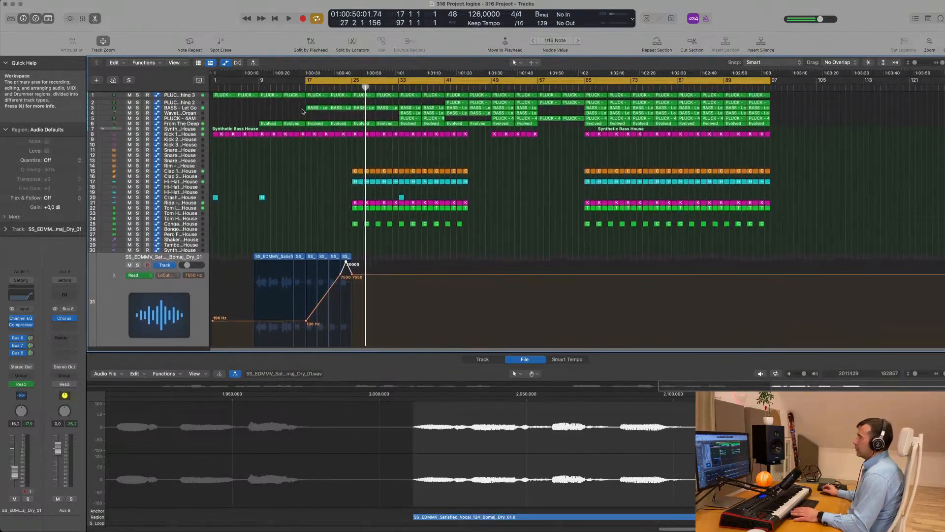
key("space")
scroll(317, 162, "up", 6)
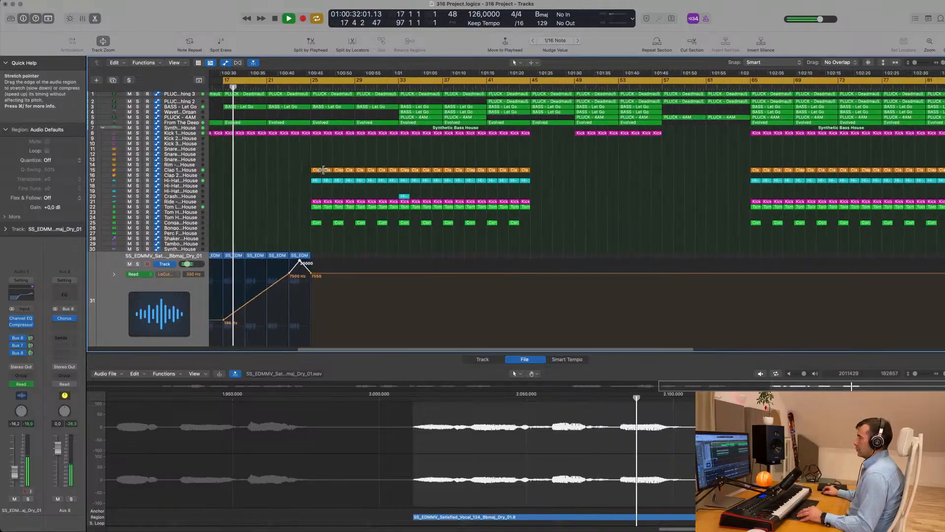
scroll(293, 192, "left", 3)
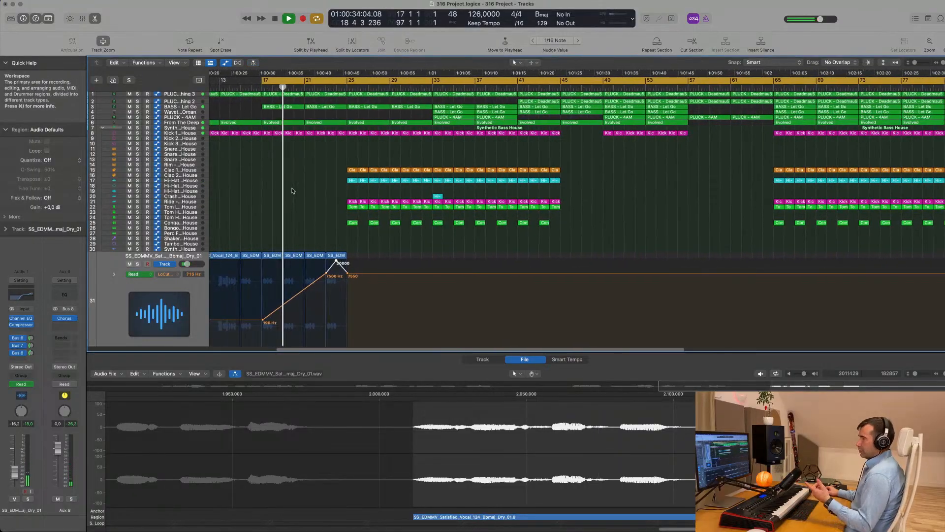
scroll(320, 194, "left", 4)
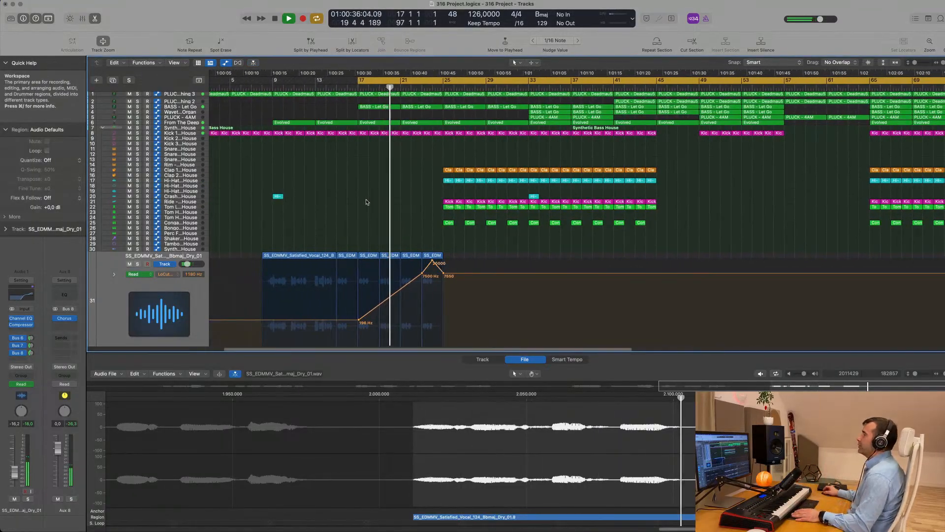
Step: Extend the cycle start back to bar 9 and listen to the vocal section from there
left_click_drag(358, 79, 266, 155)
key("space")
scroll(296, 181, "down", 3)
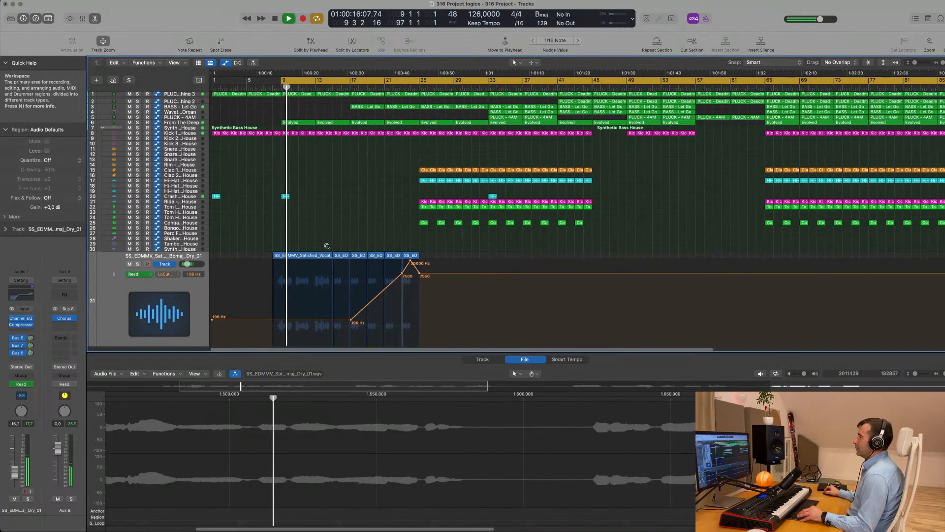
scroll(333, 236, "up", 1)
scroll(334, 233, "up", 1)
scroll(334, 232, "down", 1)
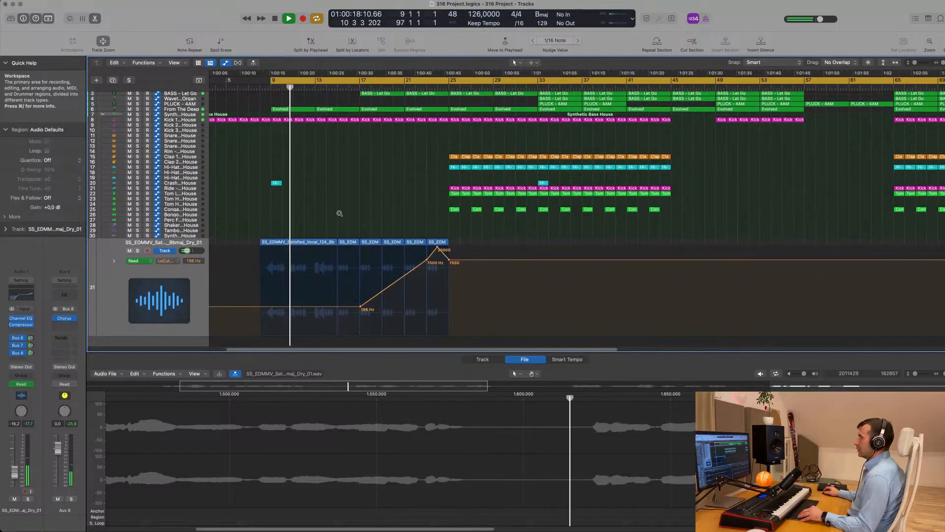
left_click(200, 289)
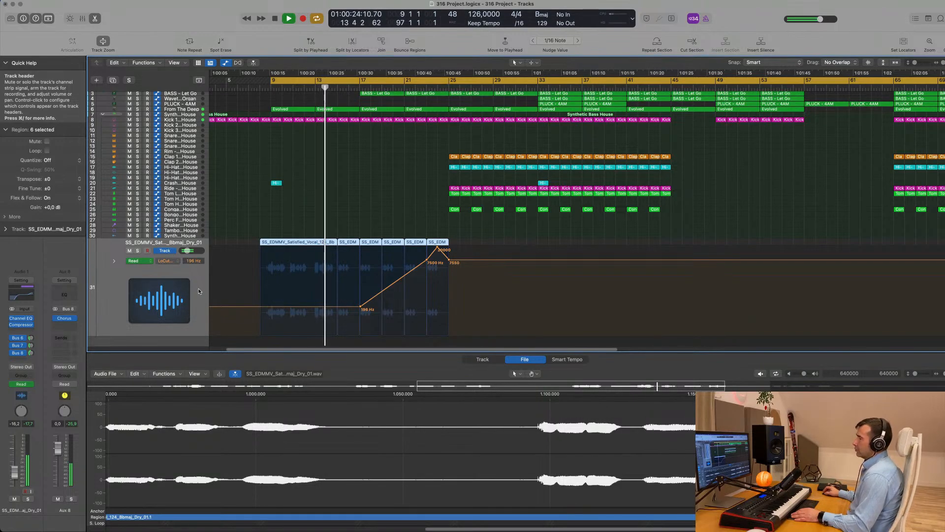
left_click(366, 210)
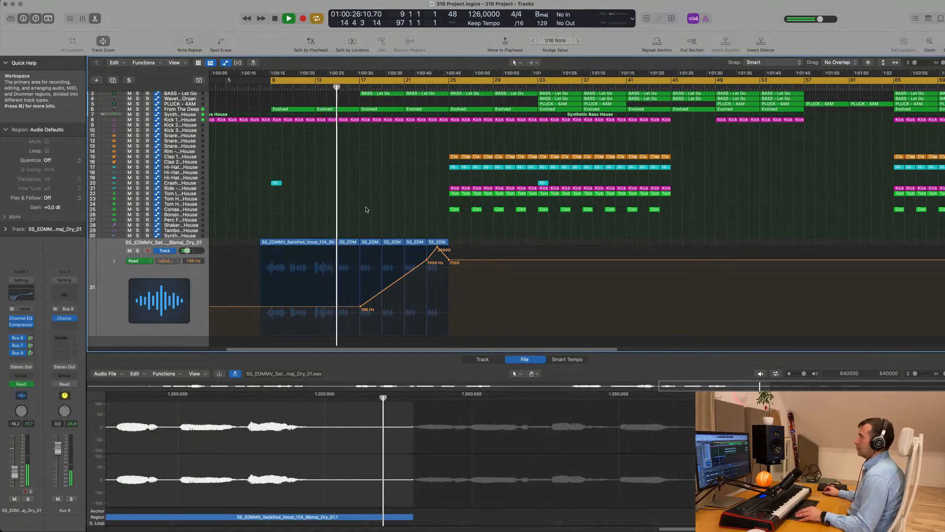
Step: Cut the kick and From The Deep regions in the short span just before bar 17, splitting the notes that cross the cut
scroll(374, 210, "up", 5)
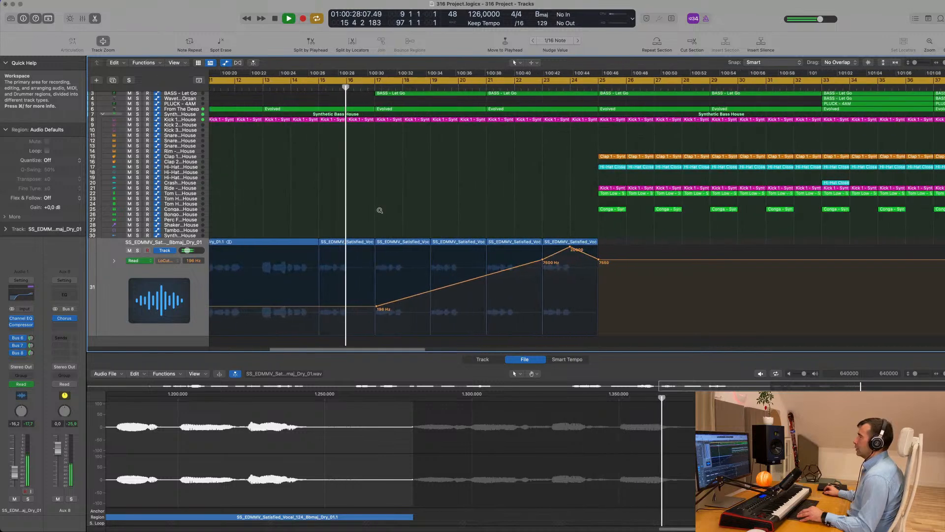
scroll(380, 210, "up", 5)
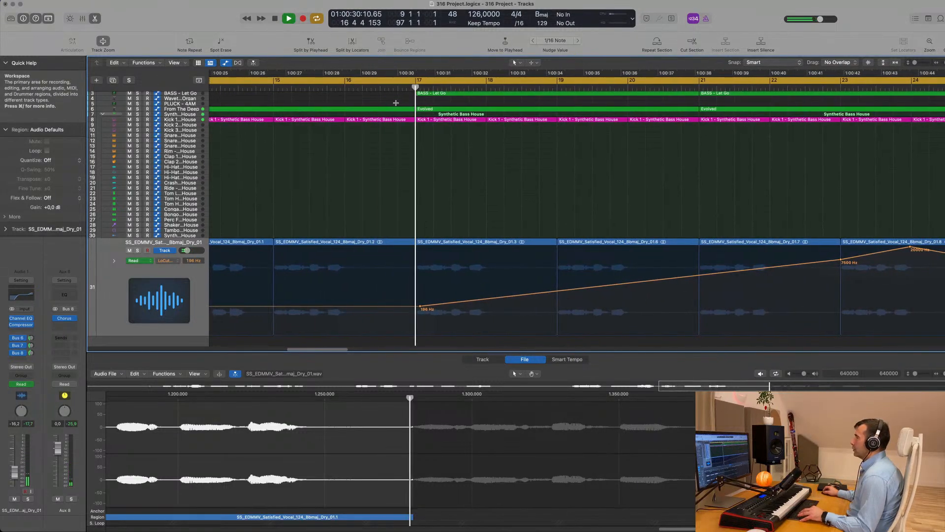
left_click_drag(396, 103, 413, 125)
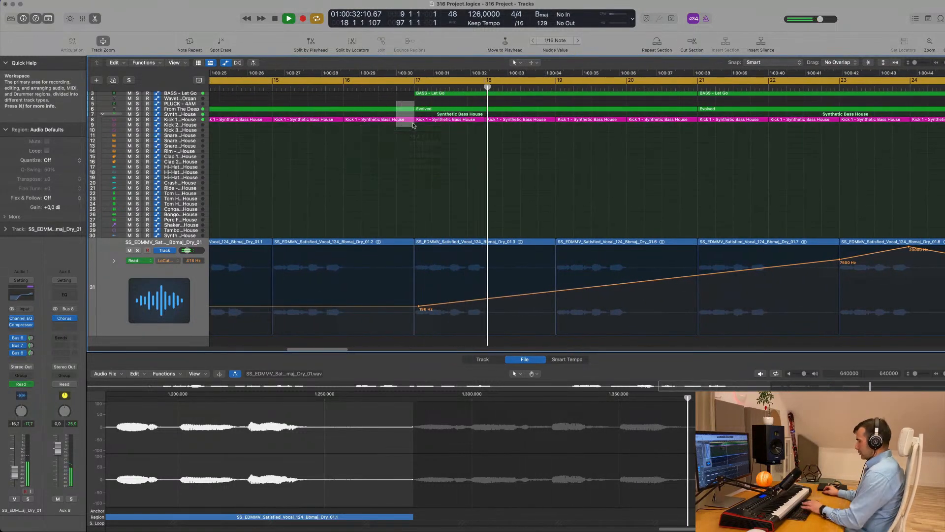
key("super+t")
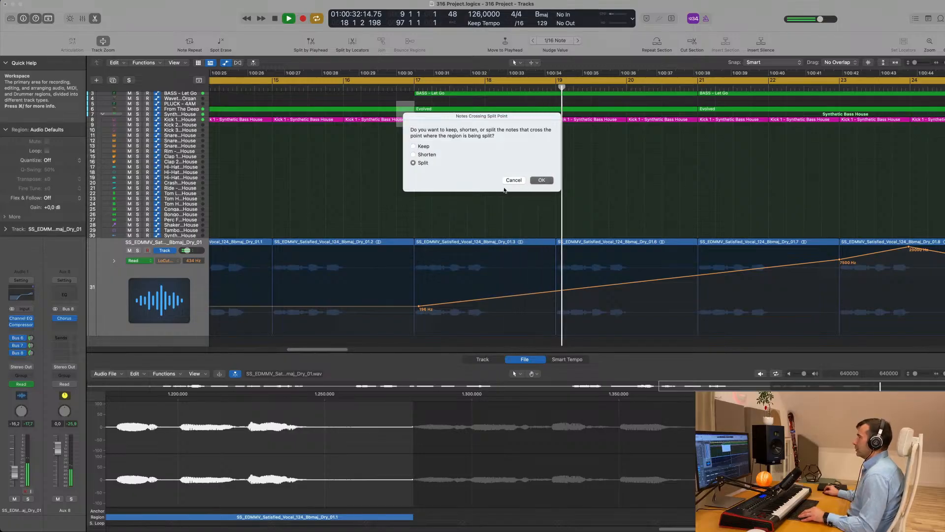
key("Return")
scroll(381, 184, "down", 5)
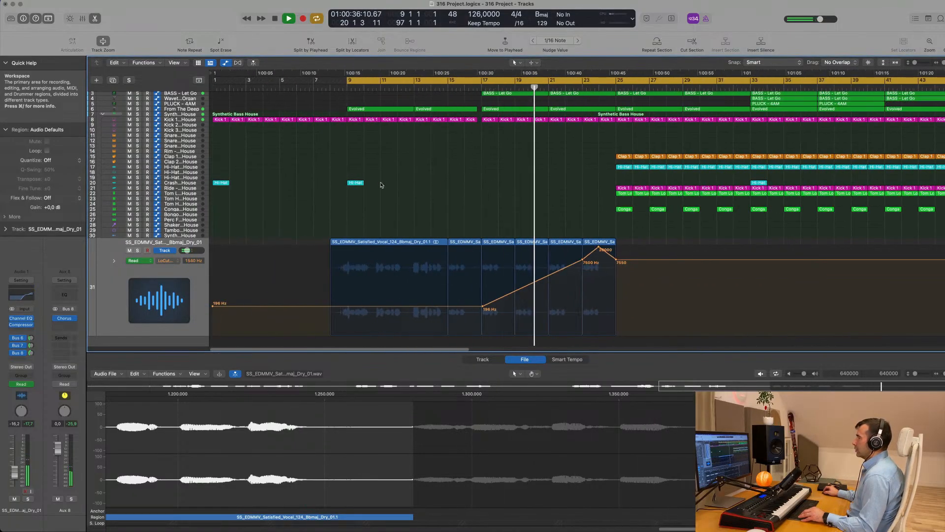
Step: Copy the crash region from bar 9 to bar 17 on the same track
left_click_drag(355, 182, 484, 184)
scroll(397, 178, "down", 3)
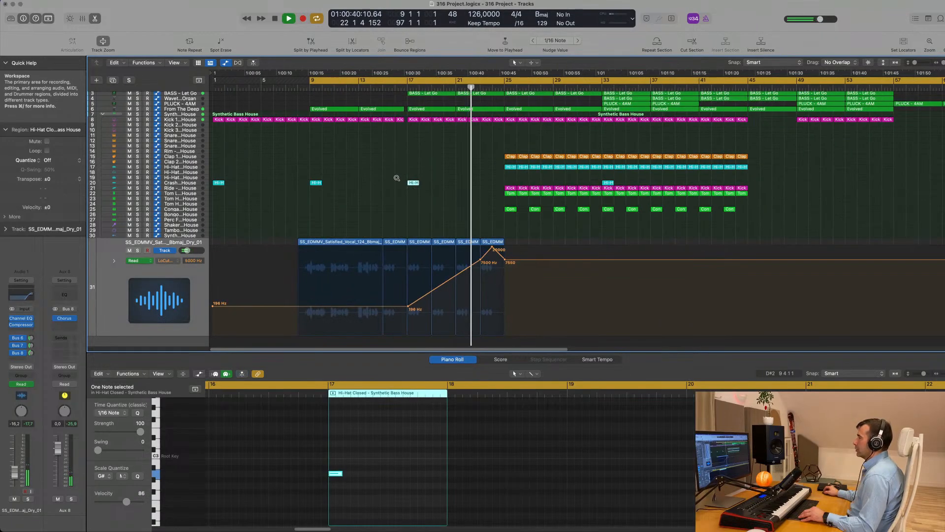
scroll(397, 178, "down", 3)
scroll(349, 180, "up", 2)
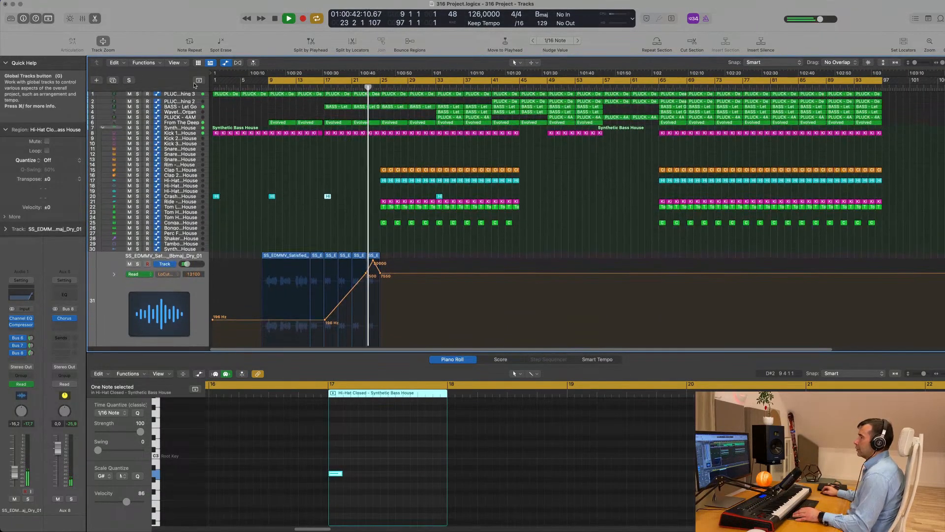
Step: Set the cycle start to bar 17 and reshape the PLUCK - Deadmau5 Thing 3 automation into a ramp peaking at about 3.9 at bar 25
left_click(181, 95)
key("space")
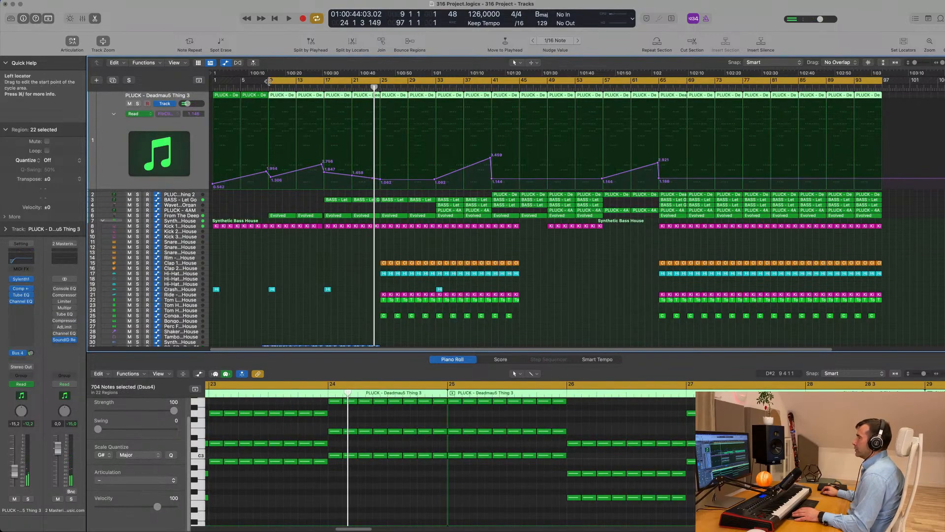
left_click_drag(269, 81, 325, 81)
key("space")
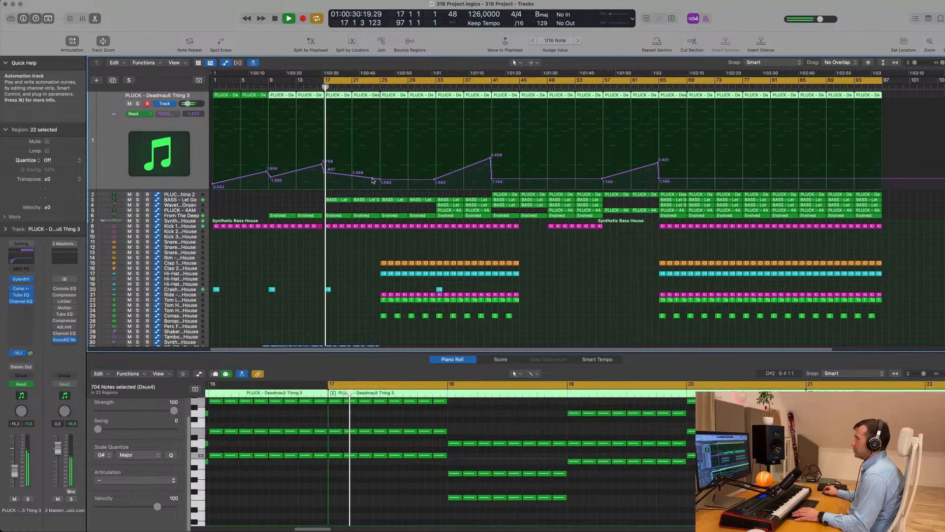
left_click_drag(372, 181, 379, 151)
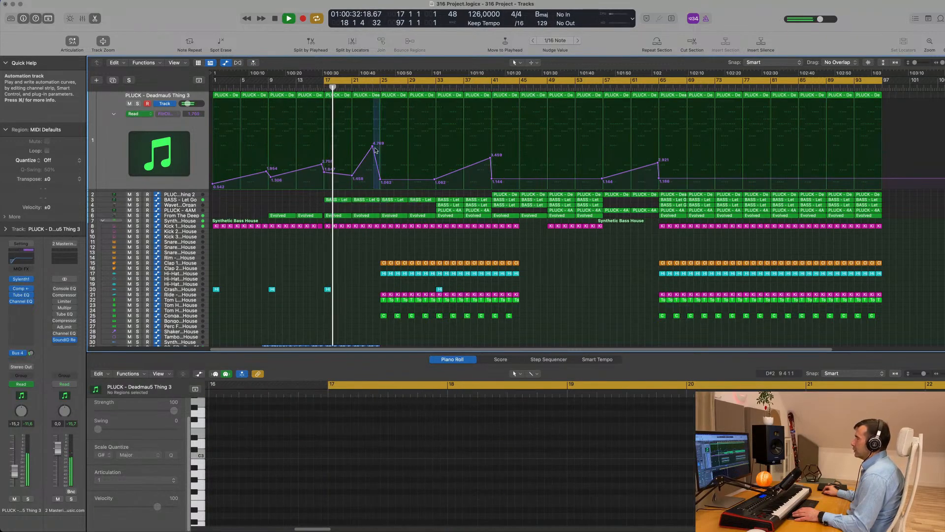
left_click(354, 175)
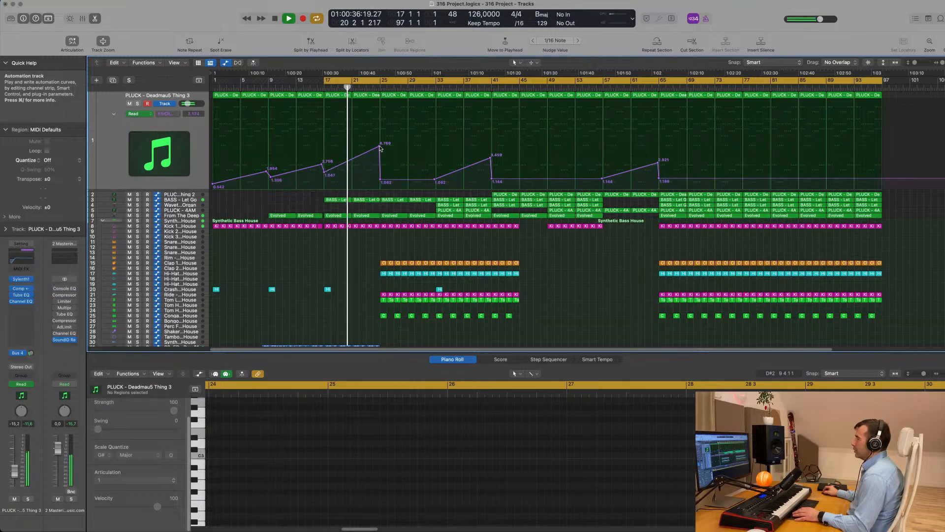
left_click_drag(380, 146, 379, 156)
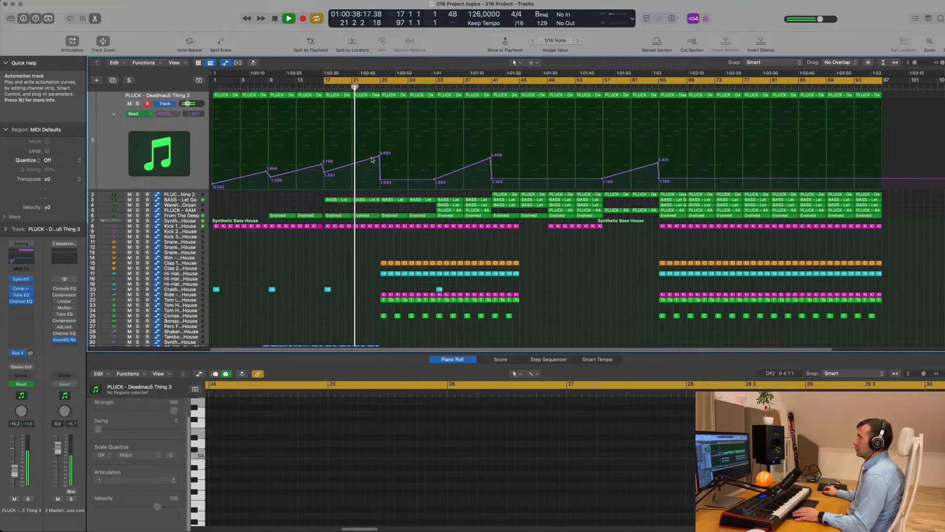
left_click(381, 179)
Step: Delete the last Kick 1 region before bar 25 and listen to the transition
scroll(368, 243, "up", 3)
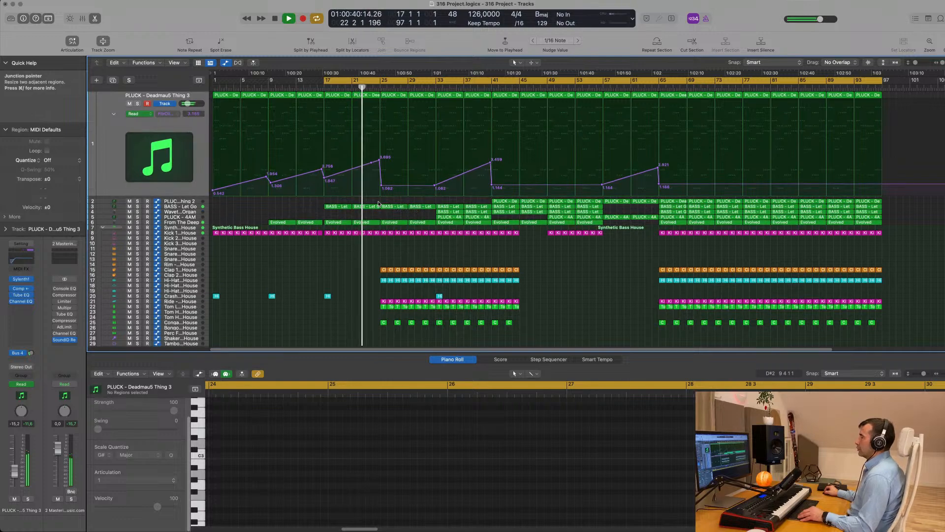
scroll(369, 242, "up", 4)
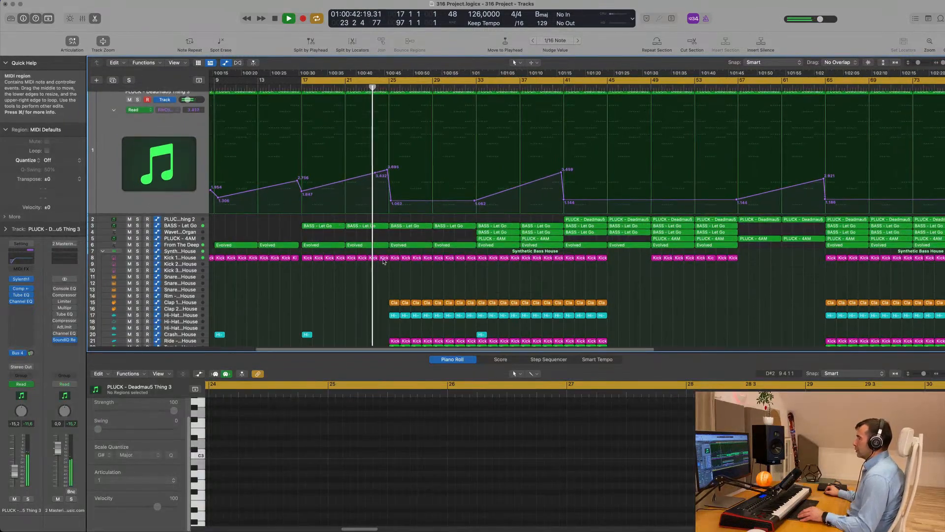
left_click(384, 259)
left_click(368, 267)
scroll(367, 267, "down", 4)
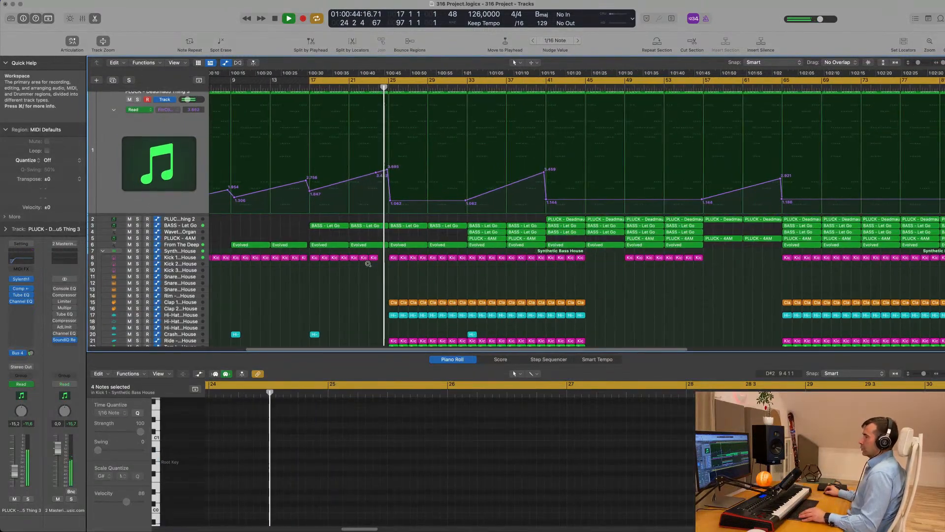
scroll(394, 269, "up", 3)
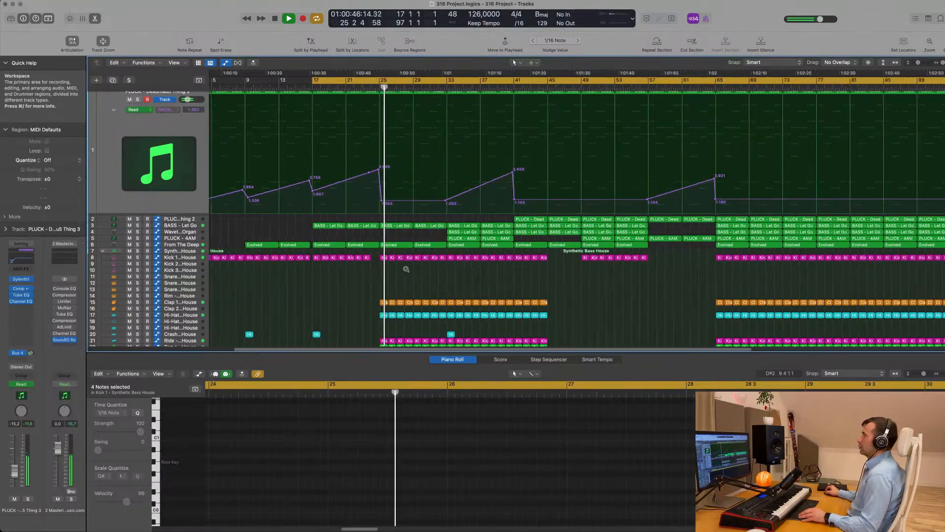
scroll(407, 266, "down", 5)
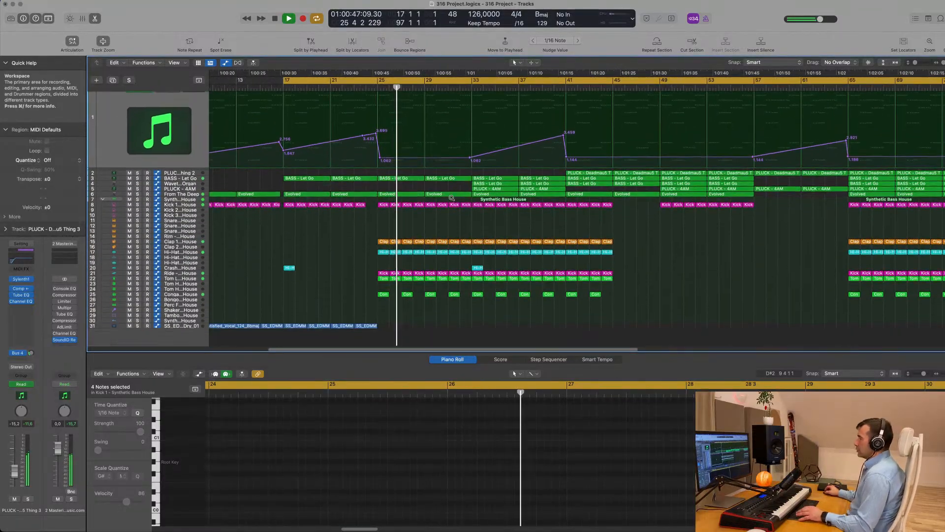
key("space")
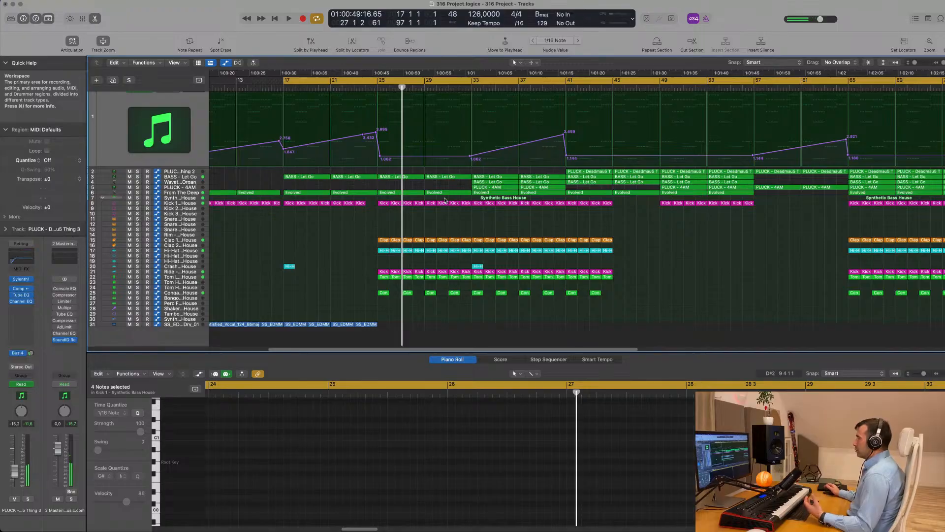
Step: Move the two PLUCK - 4AM regions from bar 33 to bar 25 and play from bar 17
left_click_drag(468, 189, 396, 191)
key("space")
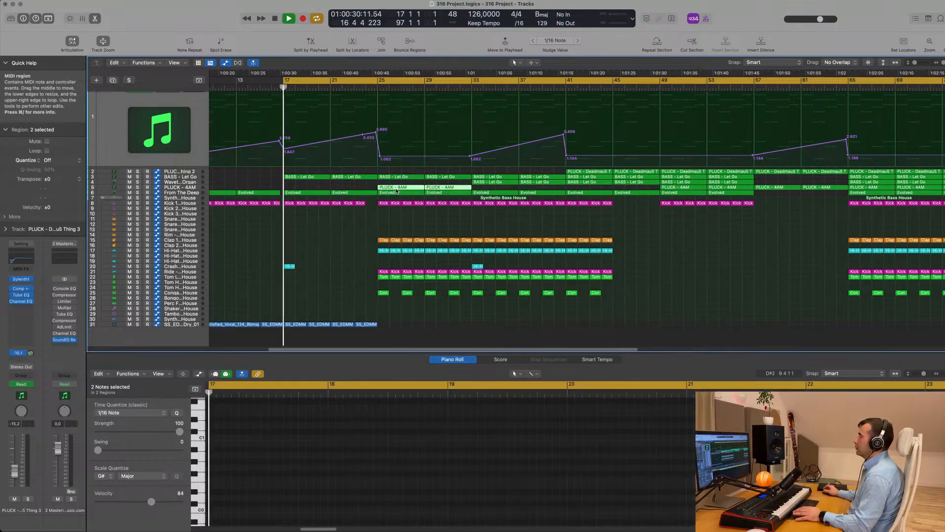
key("super+Left")
key("super+Left")
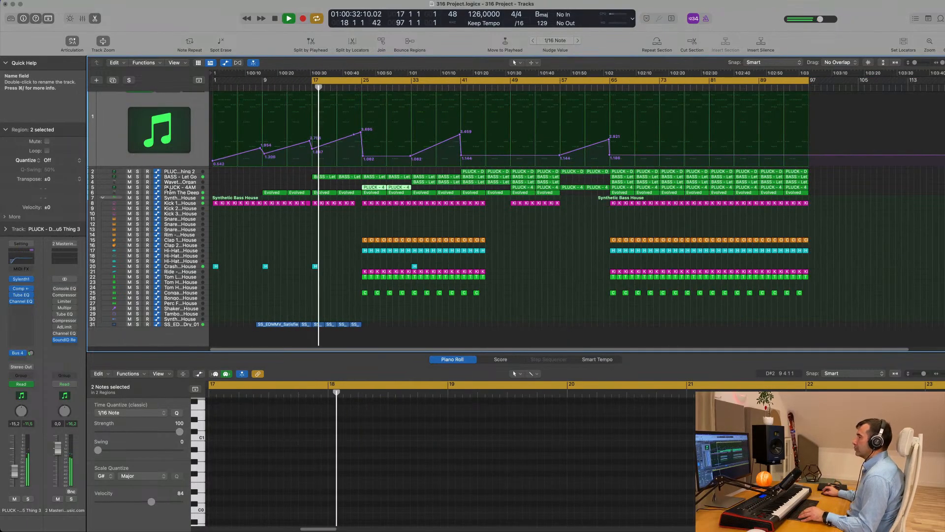
Step: Try to repeat all the regions on the PLUCK - 4AM track, and undo it
left_click(165, 187)
scroll(324, 150, "down", 1)
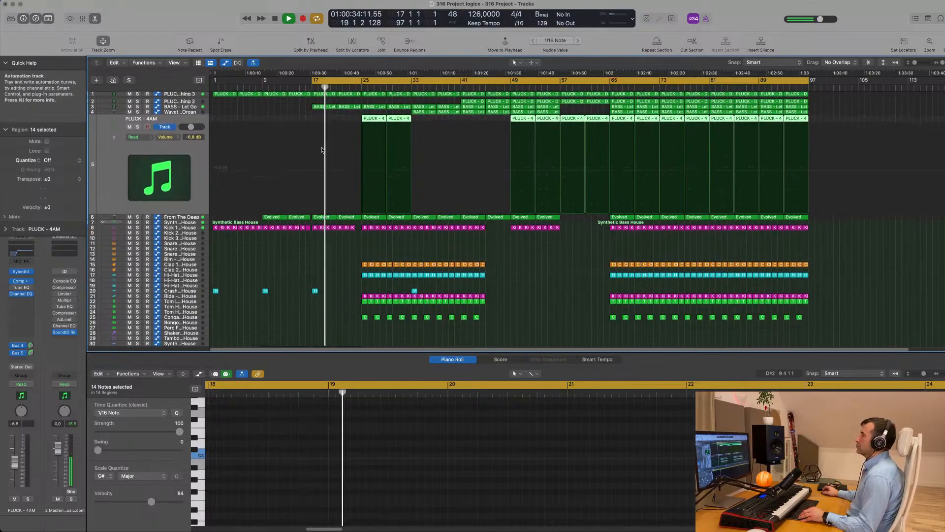
key("super+Right")
key("super+Right")
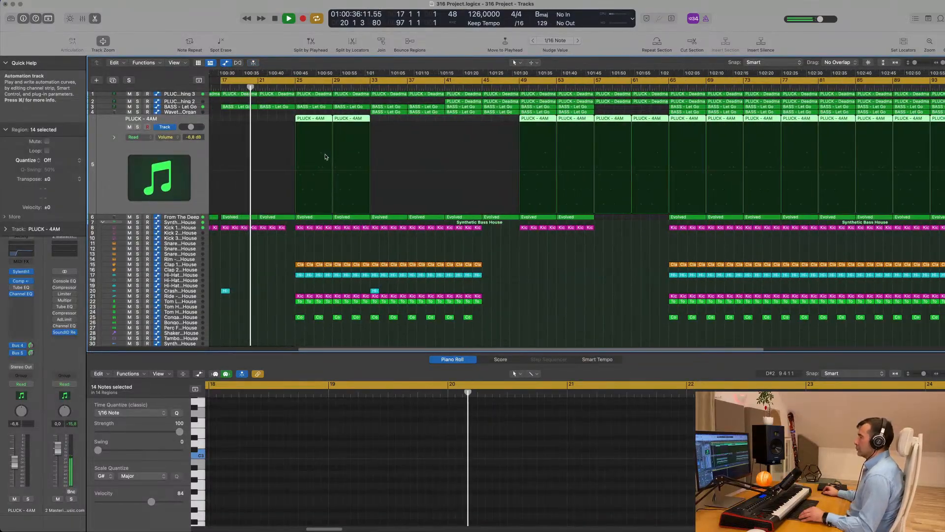
key("super+Left")
key("super+Left")
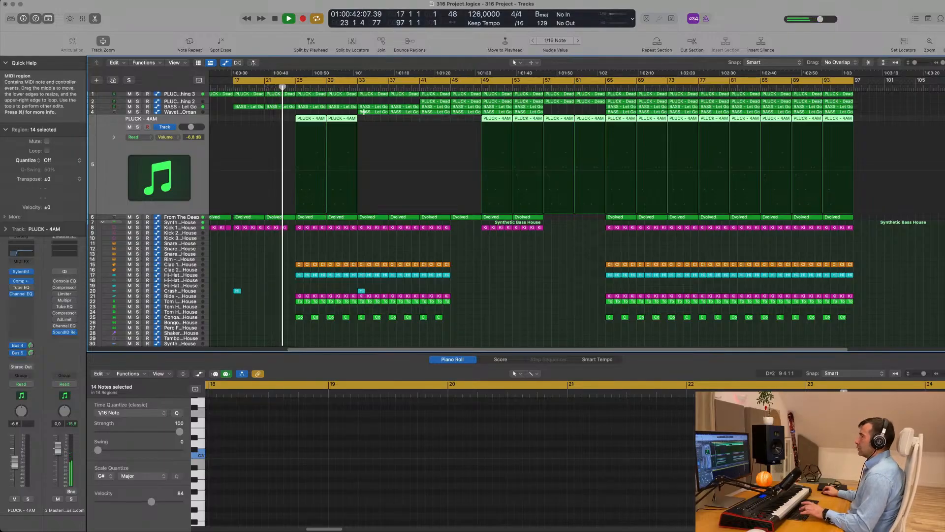
key("super+r")
key("super+Right")
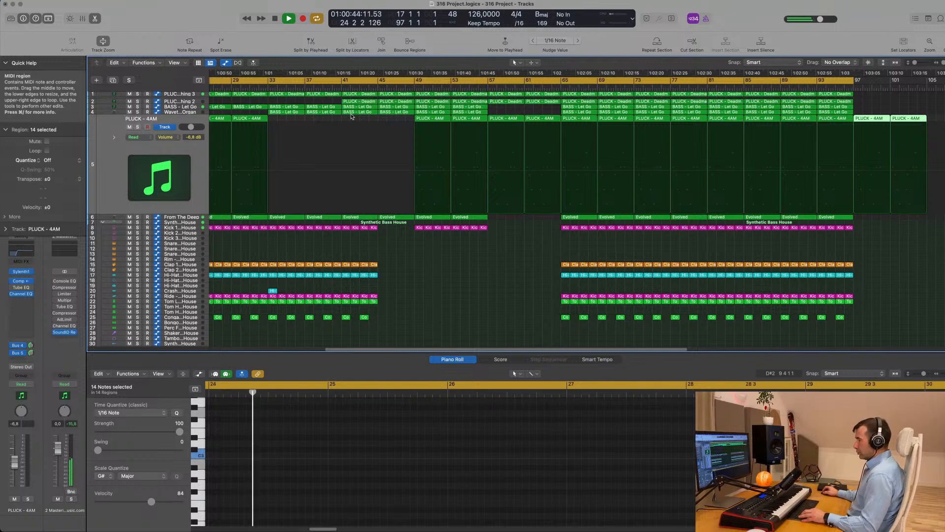
key("super+z")
Step: Repeat only the two PLUCK - 4AM regions at bar 25 so that copies start at bar 33
key("super+Left")
key("super+Left")
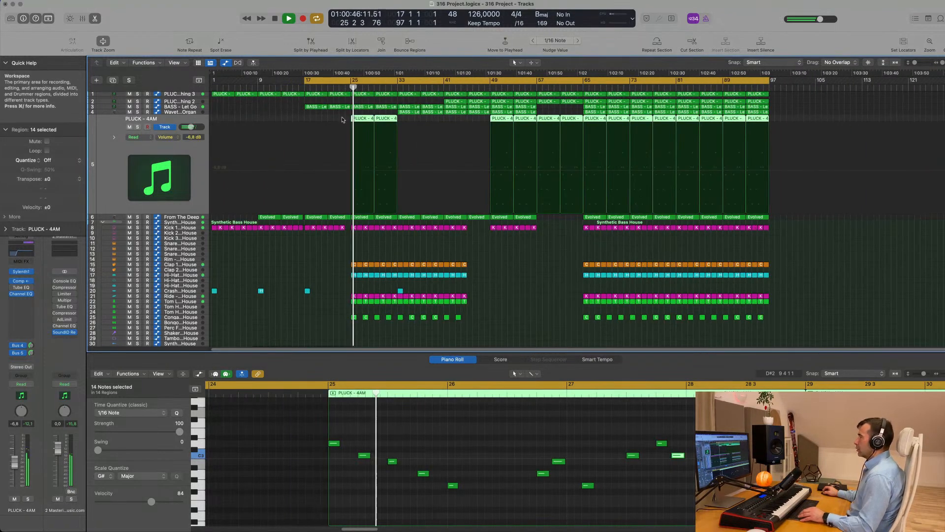
left_click_drag(341, 116, 413, 123)
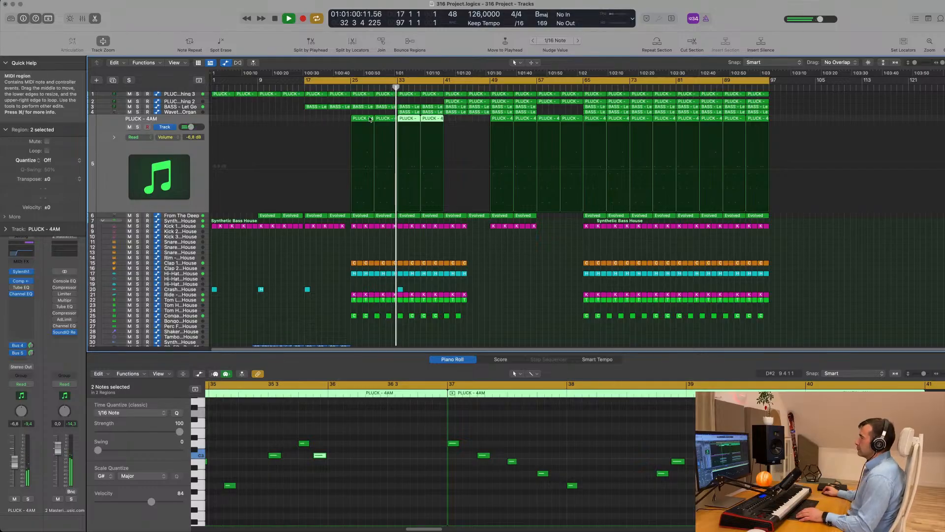
Step: Raise the Wavetable Organ track's volume to -6.4 dB and briefly audition the track on its own
left_click(182, 112)
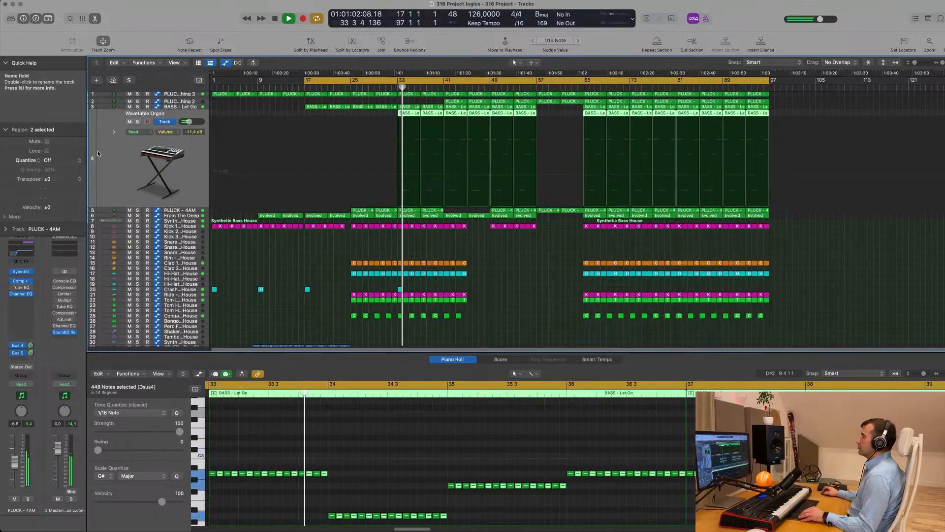
left_click_drag(16, 474, 14, 464)
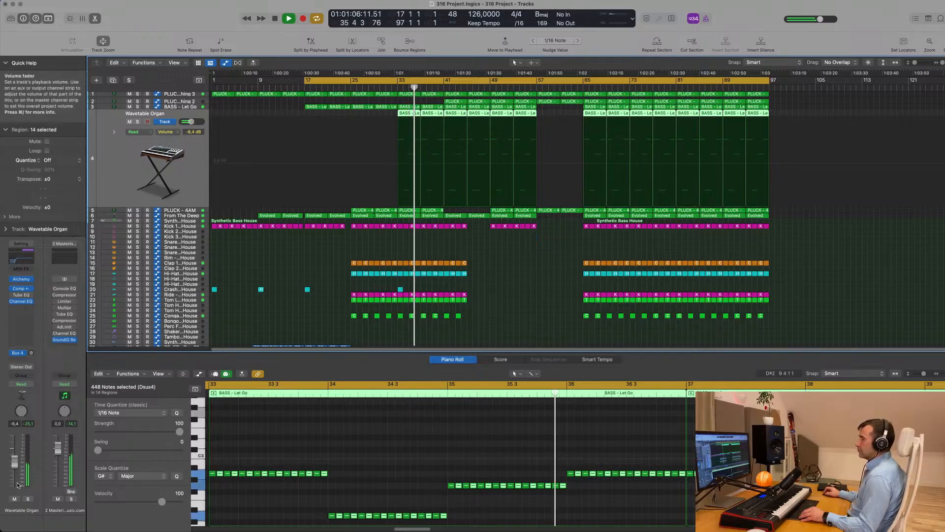
left_click(28, 499)
left_click(28, 499)
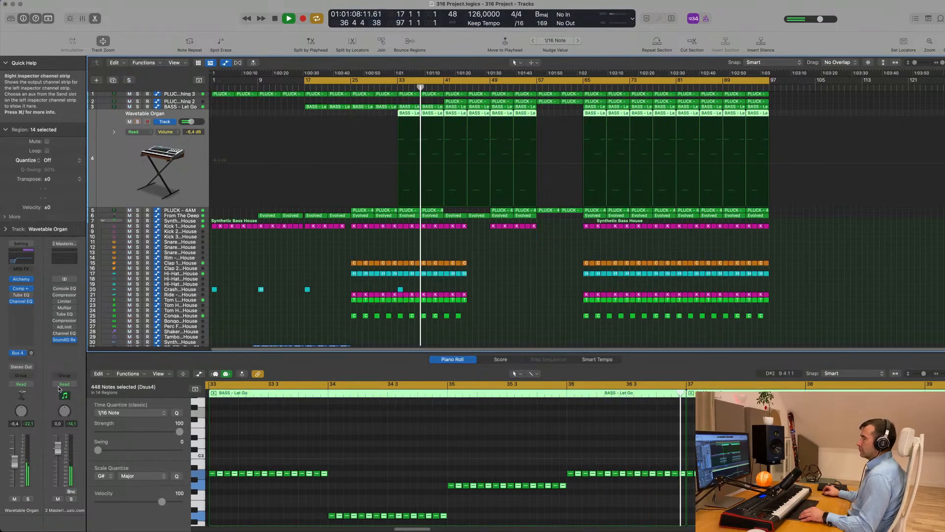
Step: Stop playback and import SS_EDMMV_Satisfied_Vocal_124_Bbmaj_Dry_02.wav from the Finder onto a new track below the first vocal at bar 25
scroll(374, 241, "down", 2)
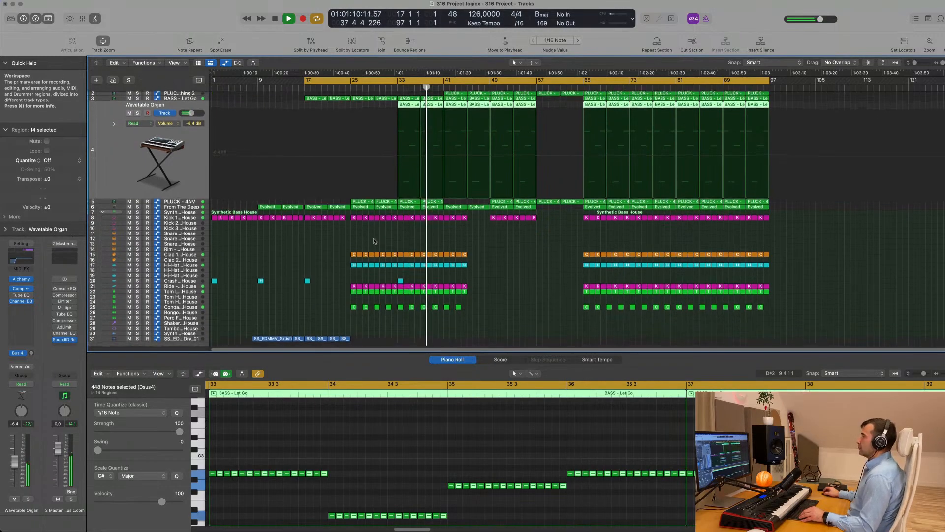
scroll(334, 257, "down", 5)
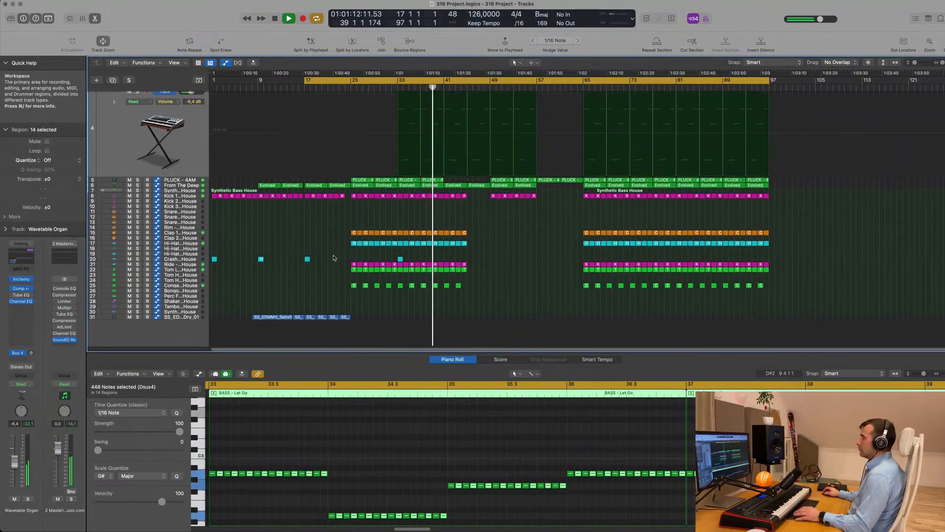
key("space")
left_click(176, 308)
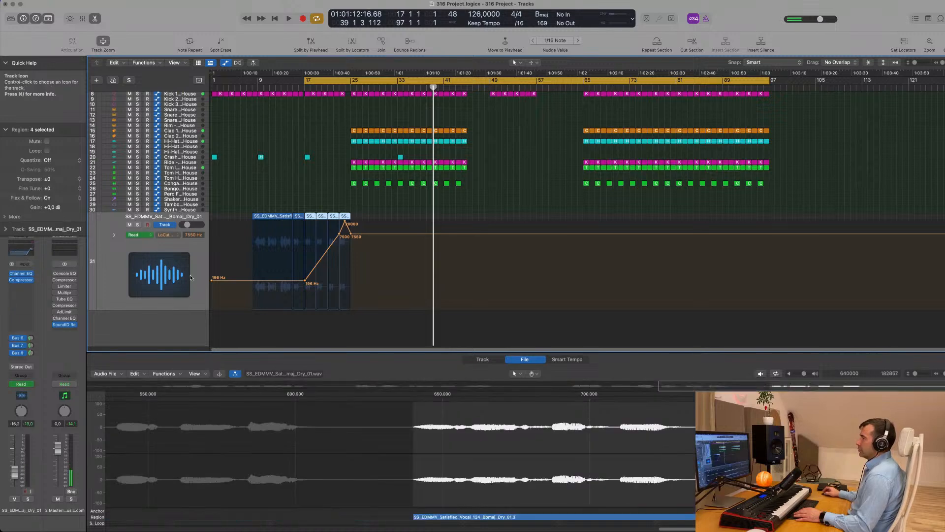
left_click(60, 512)
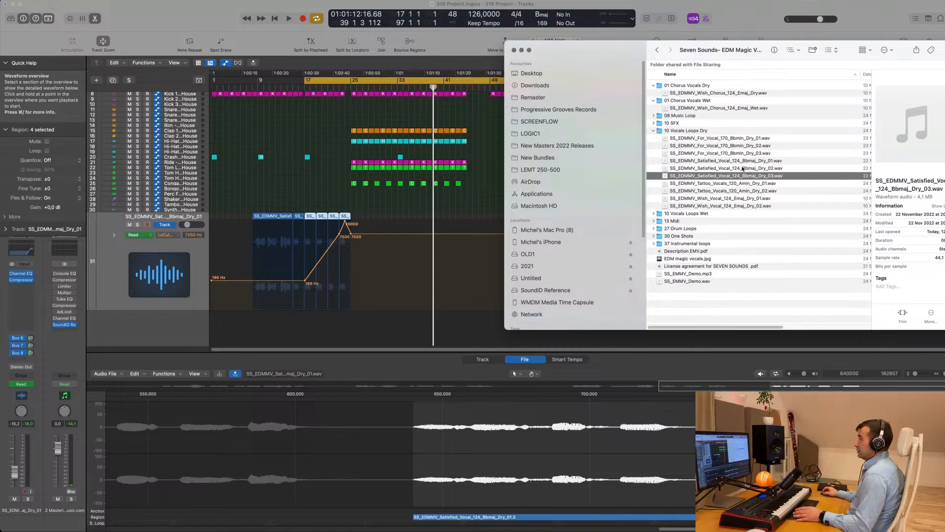
left_click_drag(743, 169, 352, 315)
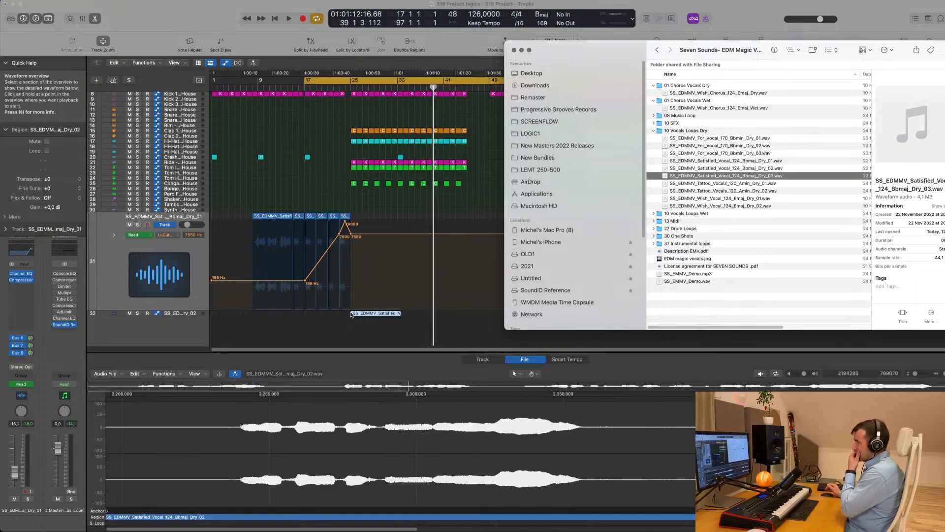
left_click(178, 317)
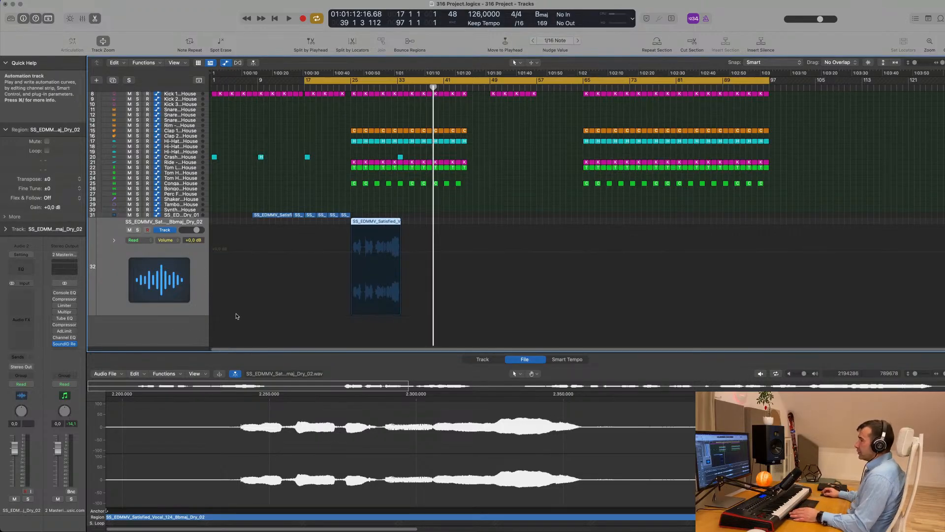
Step: Enable Flex on the new Dry_02 vocal track and set its mode to Flex Time - Tempophone (FX)
left_click(481, 359)
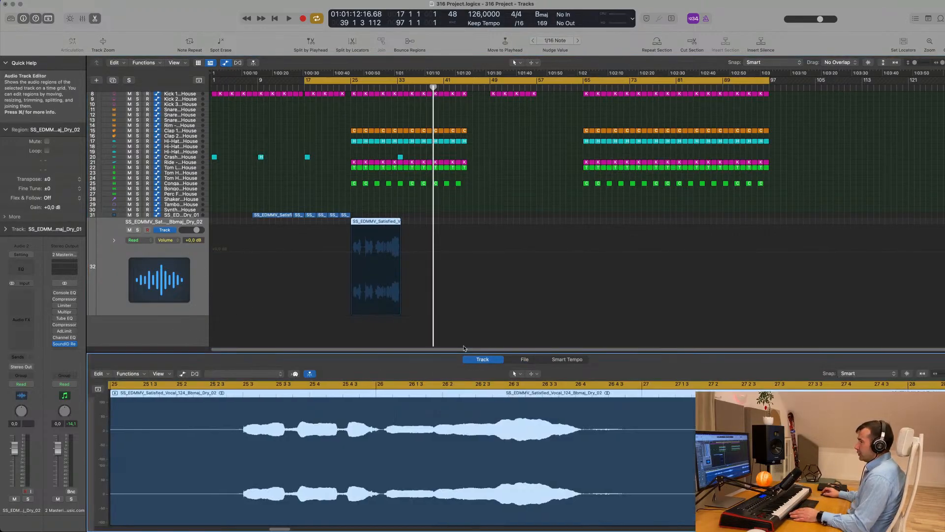
left_click(195, 374)
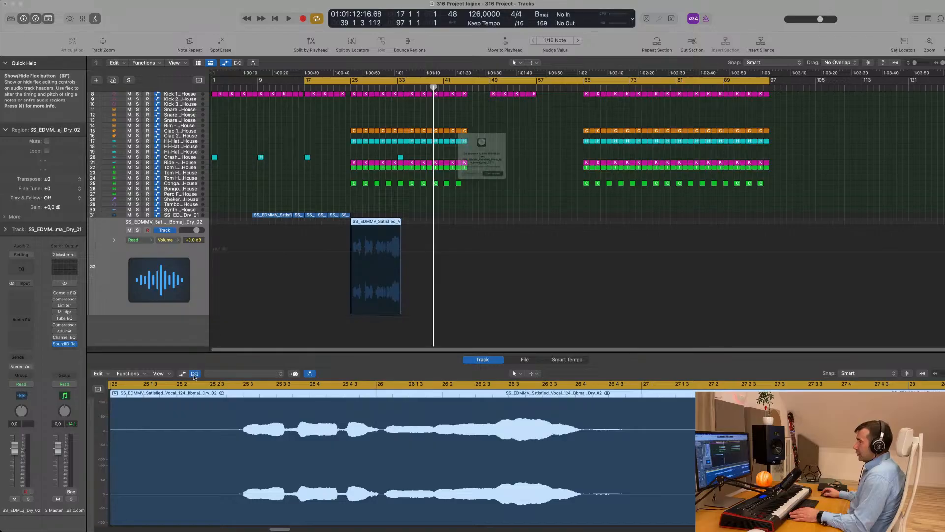
left_click(504, 192)
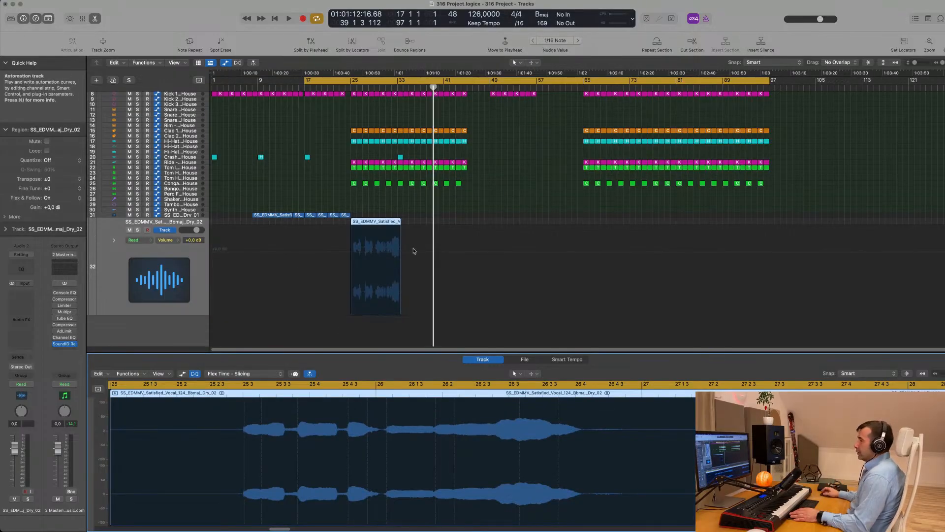
left_click(231, 374)
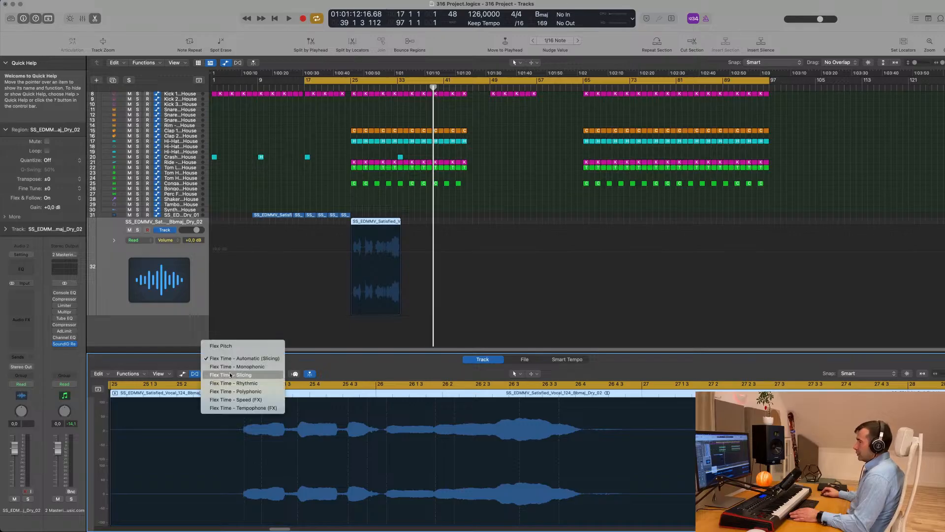
left_click(239, 409)
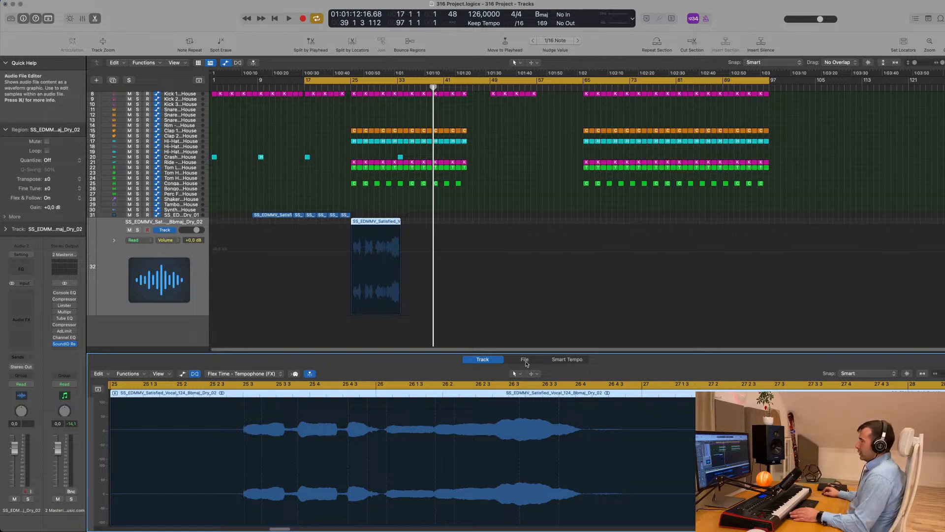
Step: Time-stretch the Dry_02 vocal from 124 to 126 bpm with the Time and Pitch Machine, and close its window
left_click(525, 360)
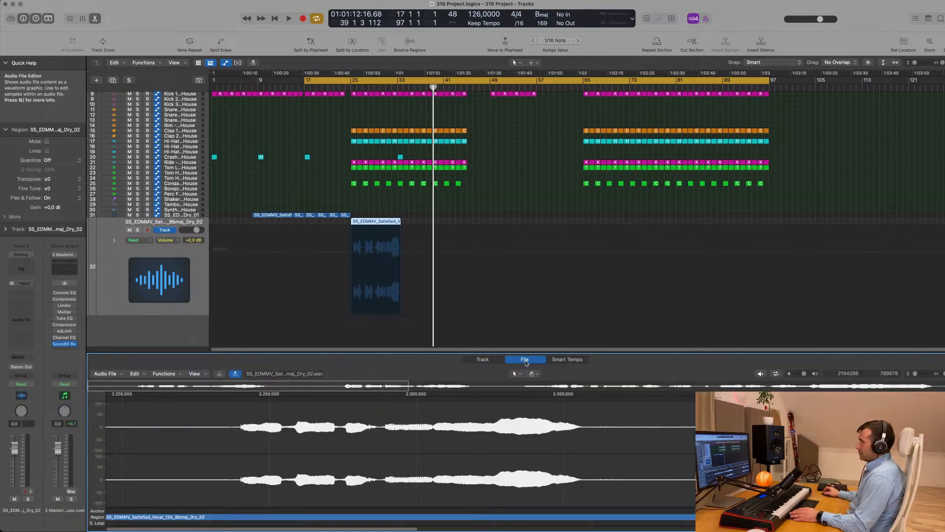
left_click(179, 374)
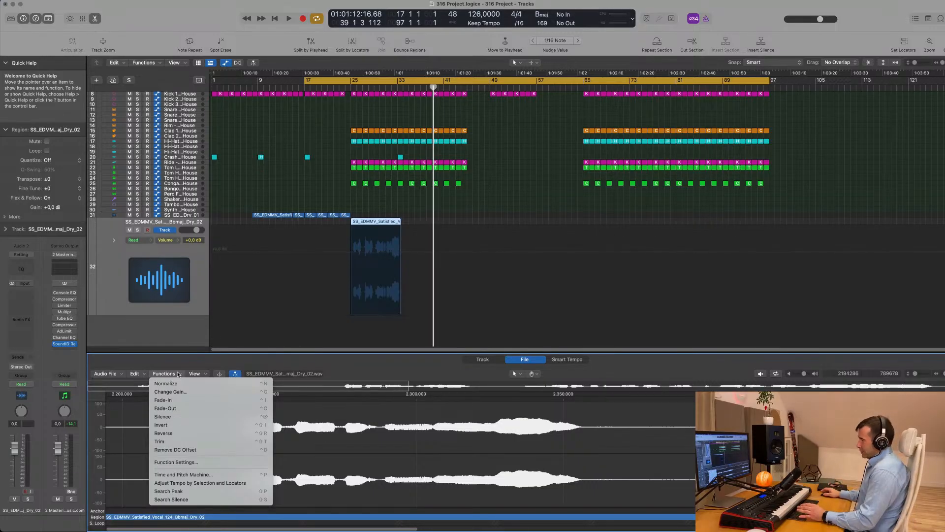
left_click(183, 475)
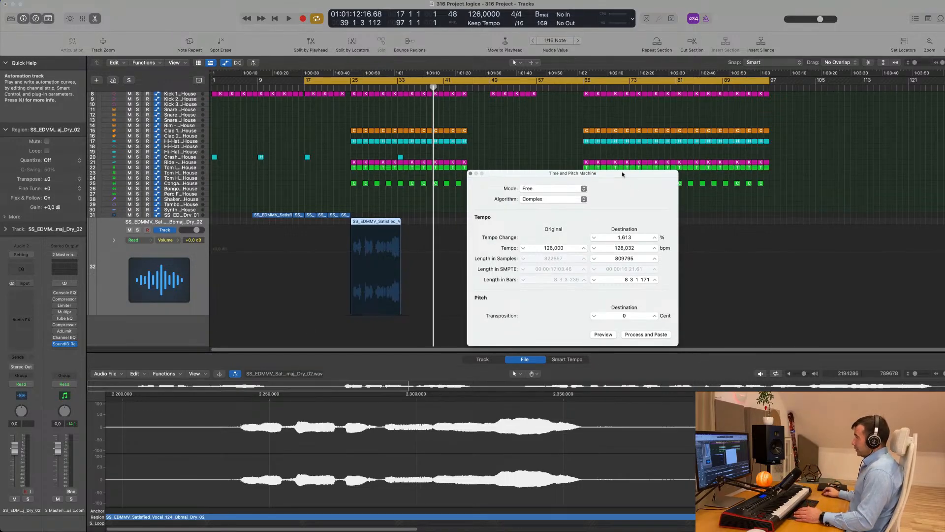
mouse_move(622, 174)
left_mouse_down()
mouse_move(606, 148)
mouse_move(623, 161)
left_mouse_up()
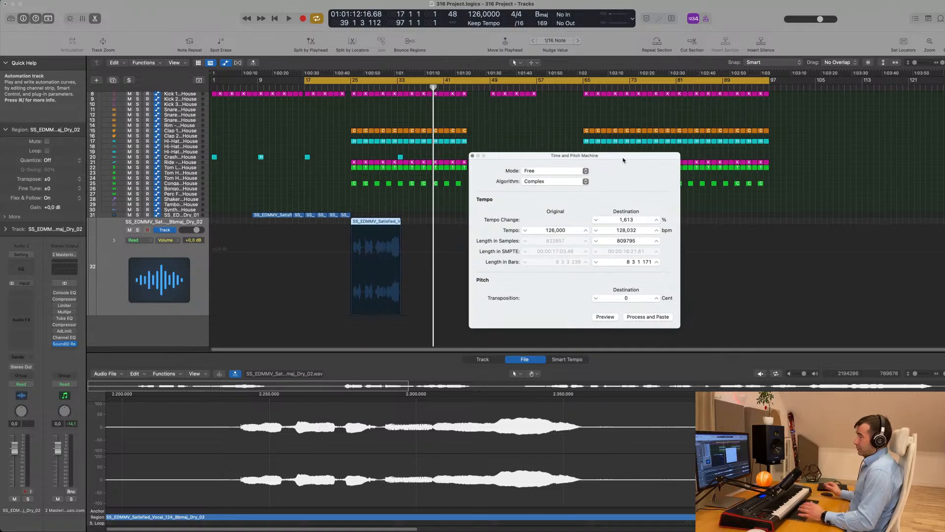
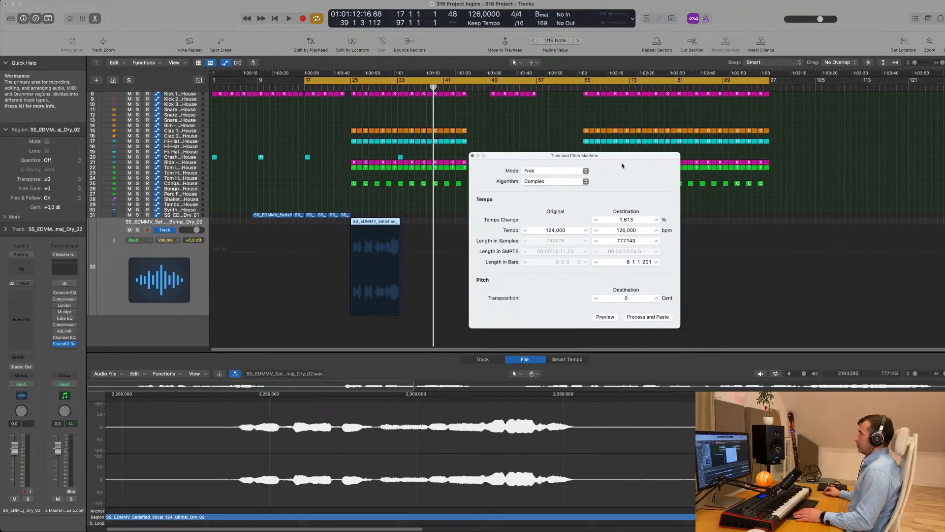
left_click(471, 156)
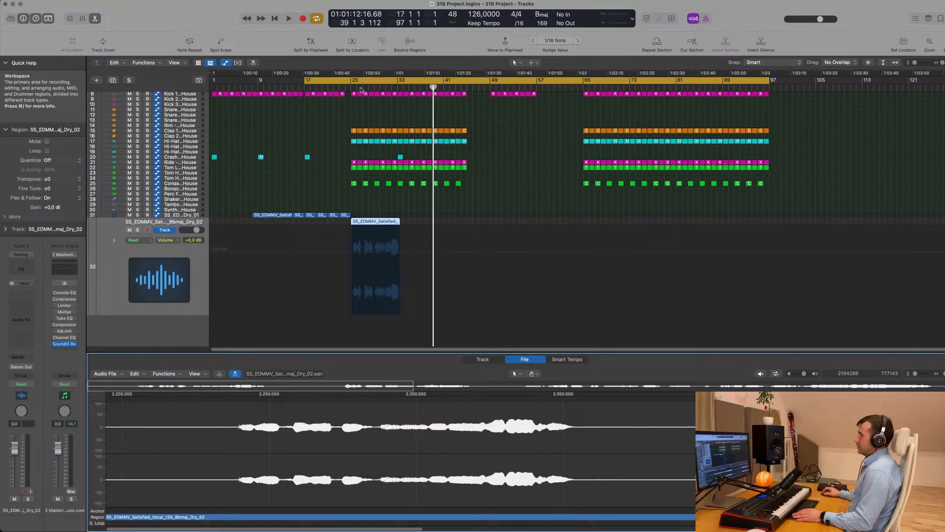
Step: Start the cycle range at bar 25 and lower the Dry_02 vocal track's volume to -10.6 dB while playing it
left_click_drag(305, 80, 351, 80)
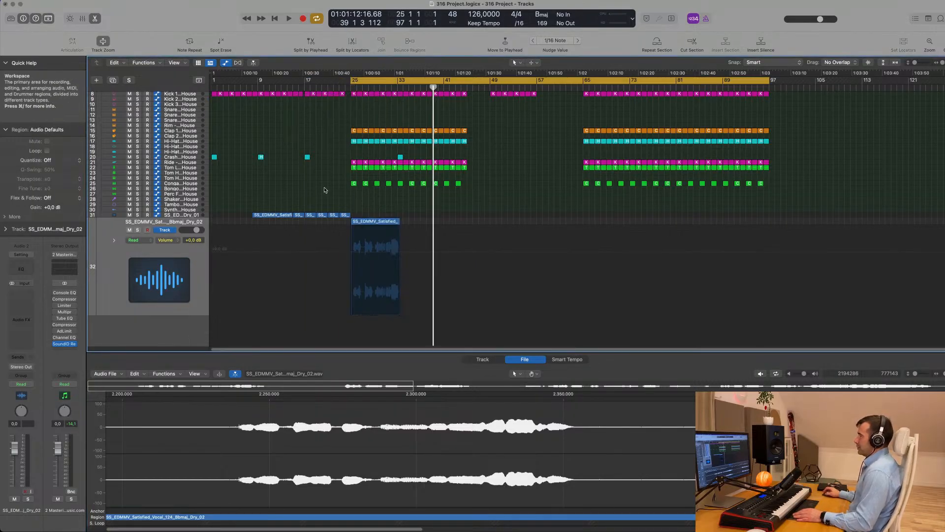
scroll(324, 190, "up", 2)
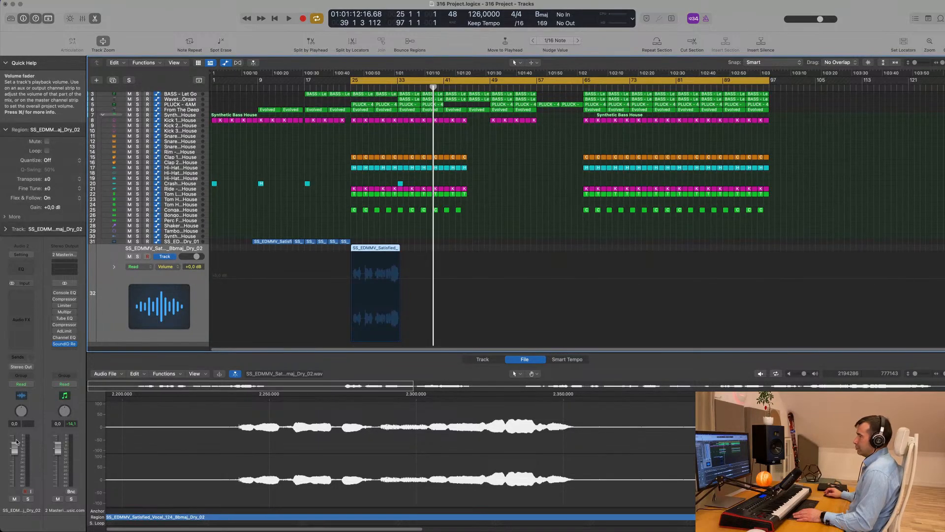
key("space")
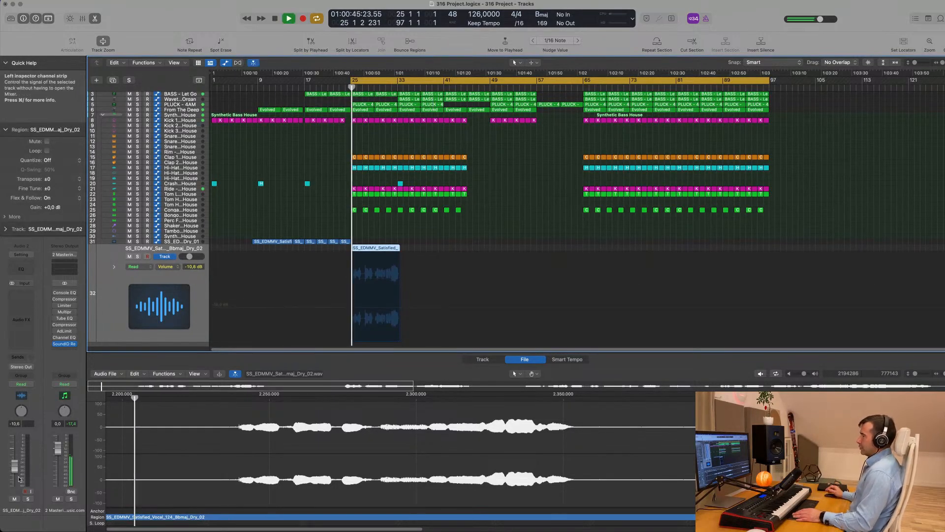
scroll(294, 306, "up", 5)
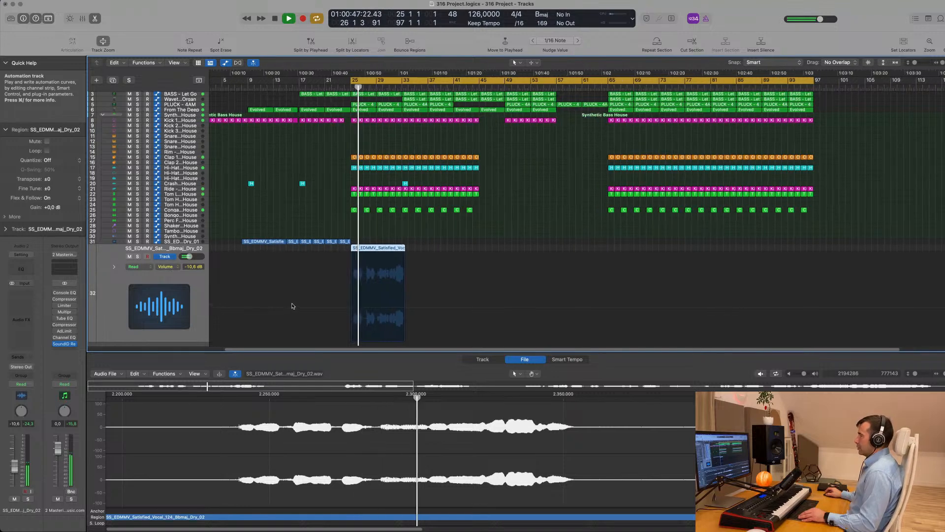
scroll(293, 306, "right", 5)
scroll(306, 304, "down", 1)
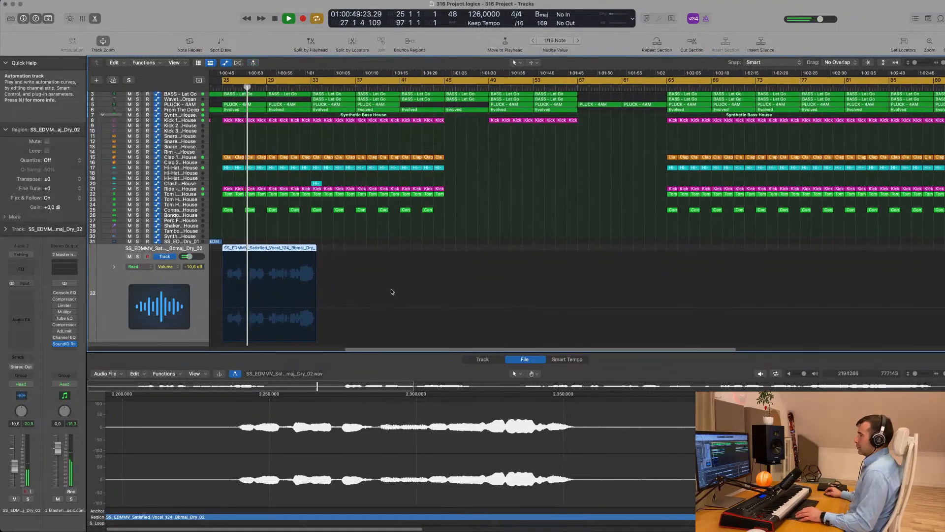
Step: Move the Dry_02 vocal region earlier, to about beat 2 of bar 24, and play it against the beat
scroll(390, 291, "left", 5)
key("space")
left_click_drag(438, 249, 427, 248)
scroll(395, 272, "up", 5)
scroll(395, 272, "up", 3)
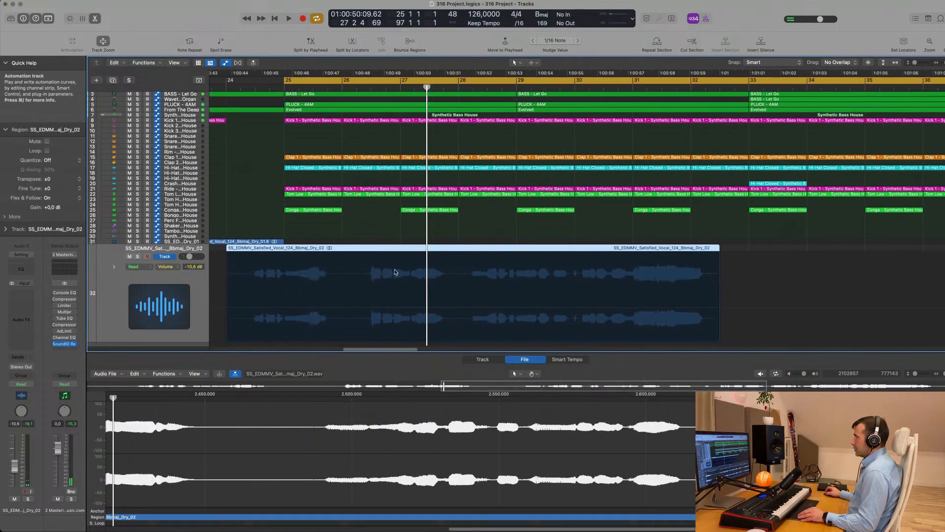
mouse_move(333, 251)
left_mouse_down()
mouse_move(355, 252)
mouse_move(341, 251)
left_mouse_up()
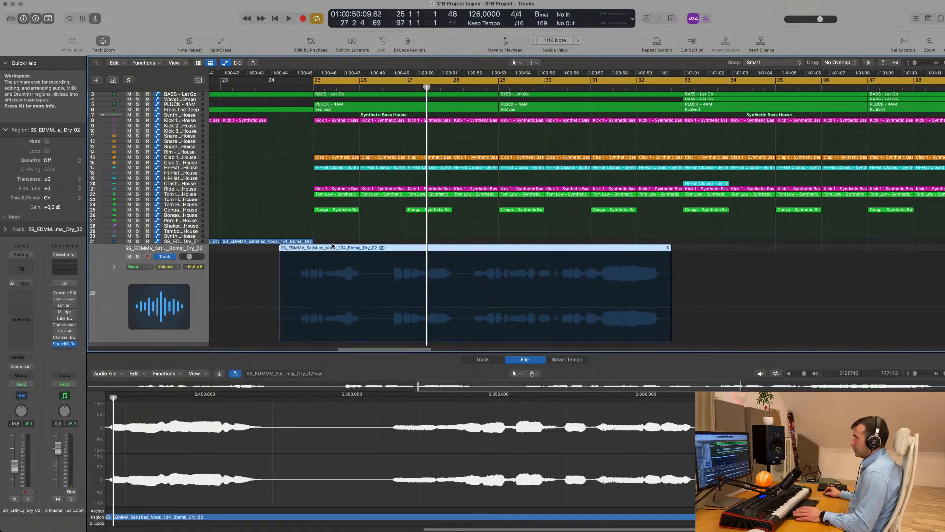
key("space")
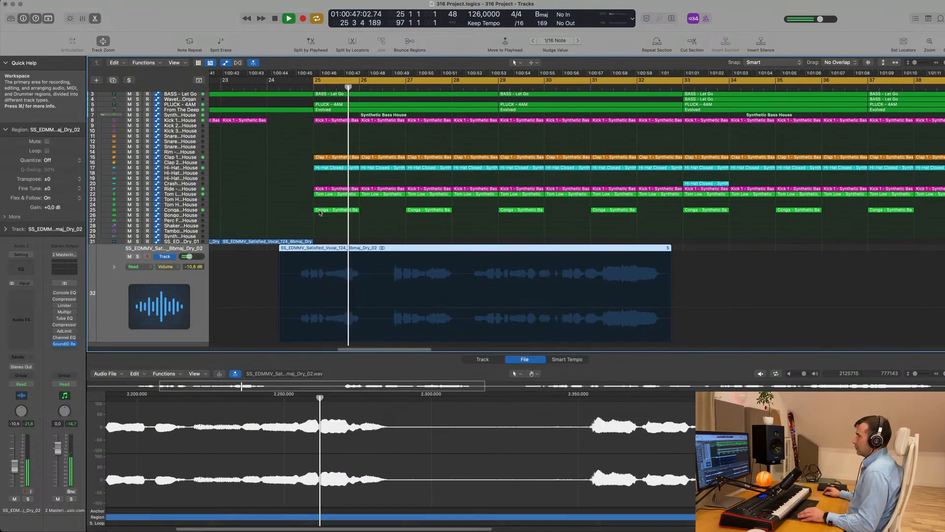
Step: Shift the Dry_02 vocal region slightly later, to about beat 3 of bar 24, and listen to its timing
left_click_drag(357, 248, 365, 249)
key("space")
key("super+Left")
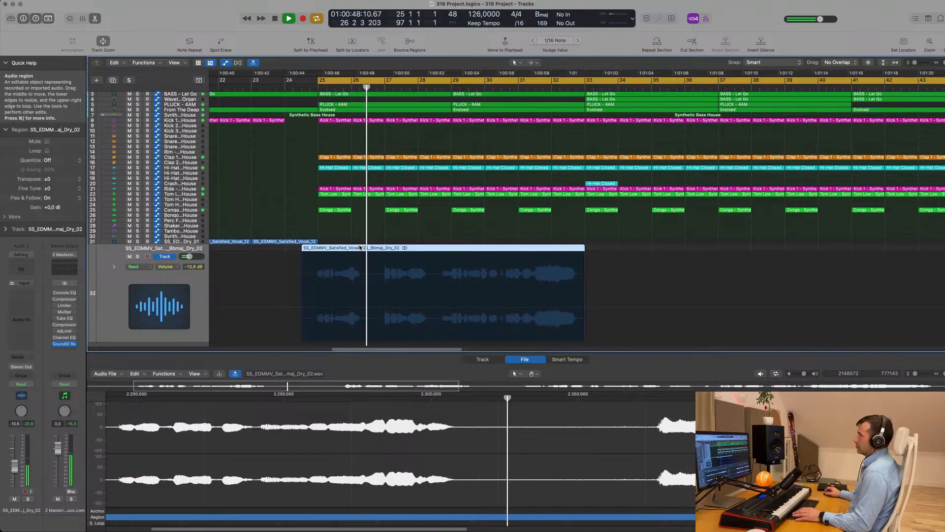
scroll(362, 248, "left", 3)
key("super+Right")
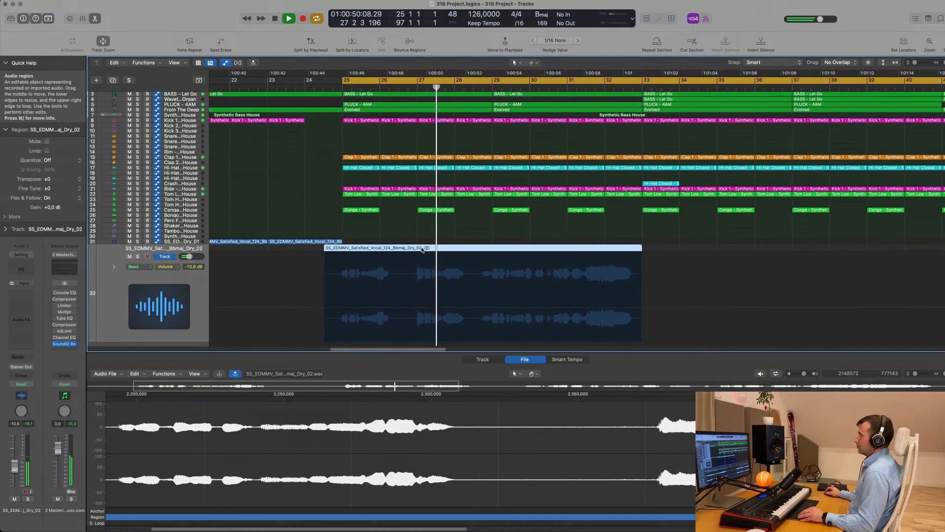
key("super+Left")
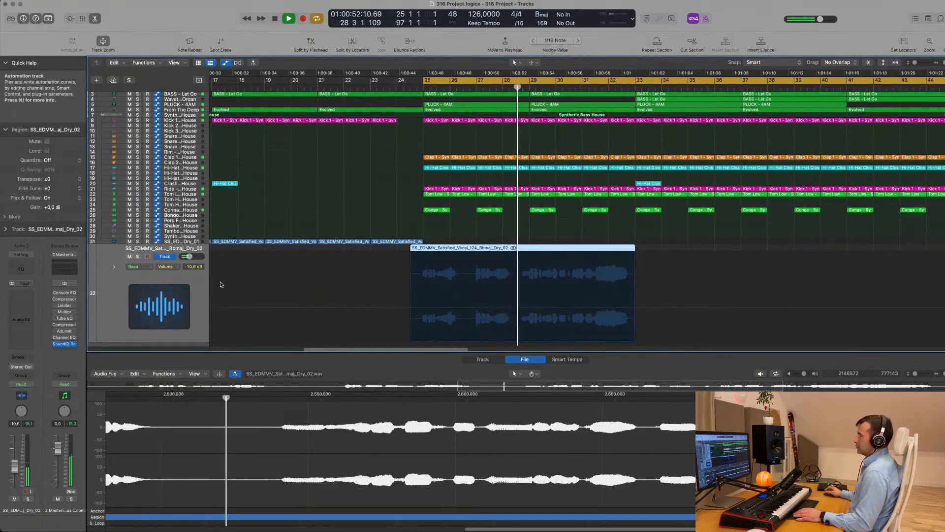
Step: Split the Dry_02 vocal region at bar 25, delete the part before it, and listen to the remaining region
left_click(422, 249)
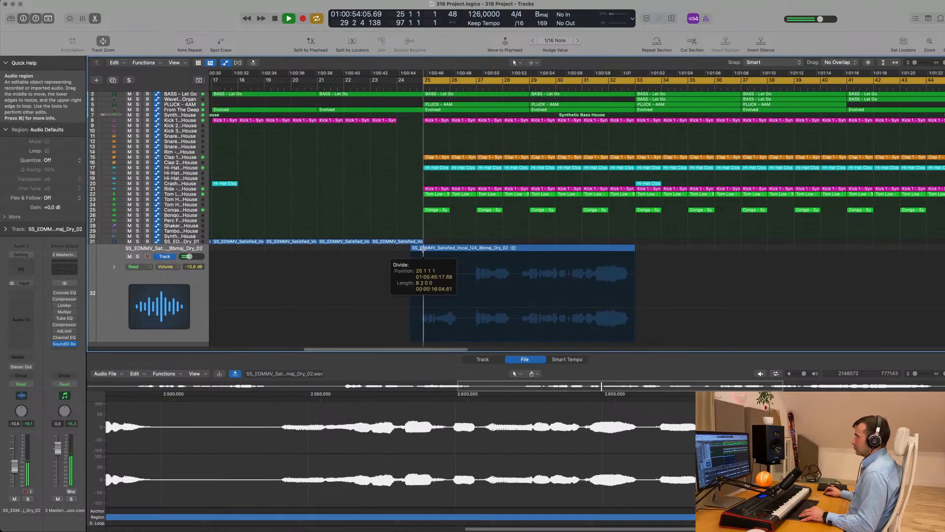
left_click(417, 250)
key("Delete")
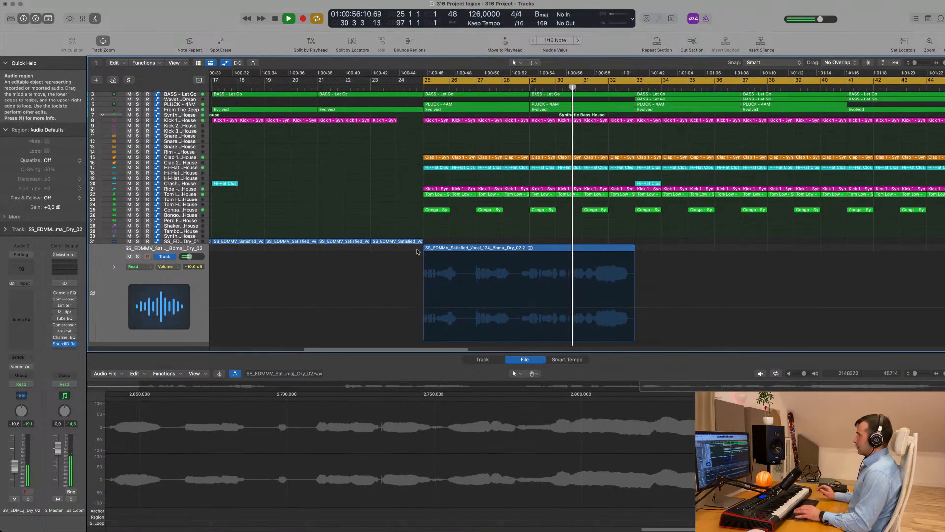
key("super+Right")
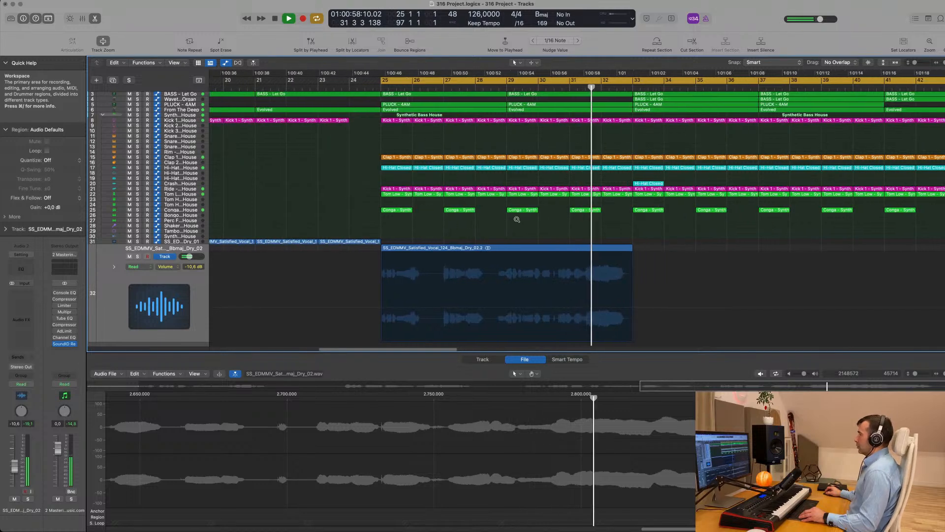
scroll(517, 219, "down", 10)
key("space")
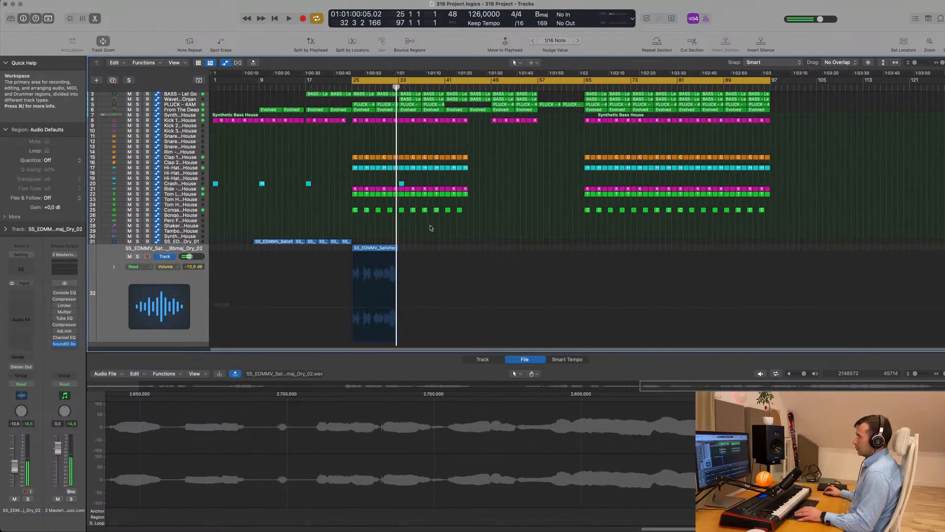
Step: Duplicate the Dry_01 vocal track with its settings, copy the Dry_02 region onto the new track at bar 25, and mute the original Dry_02 track
scroll(430, 228, "up", 2)
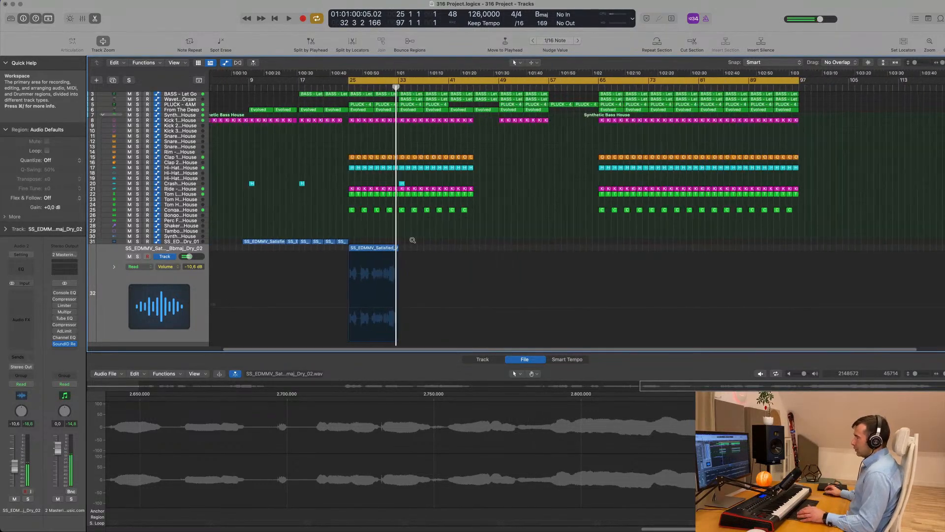
left_click(170, 243)
left_click(114, 81)
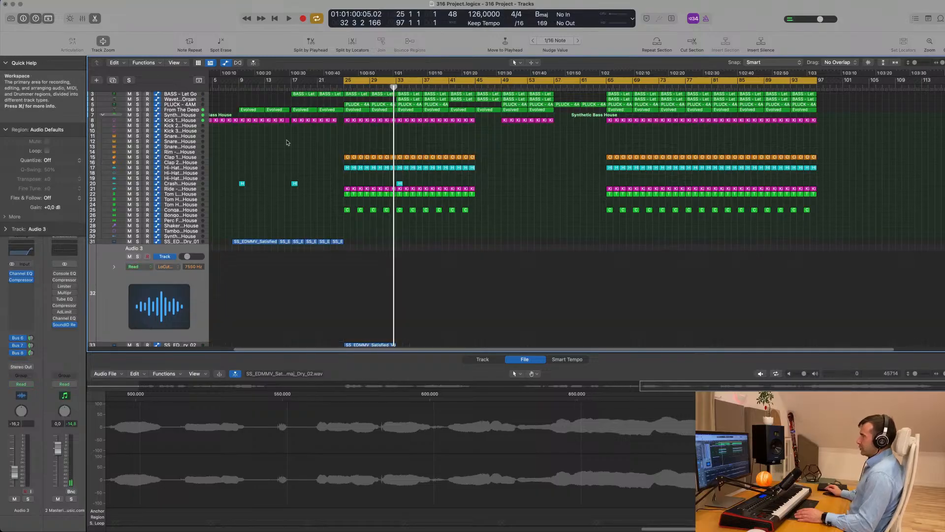
scroll(392, 260, "down", 1)
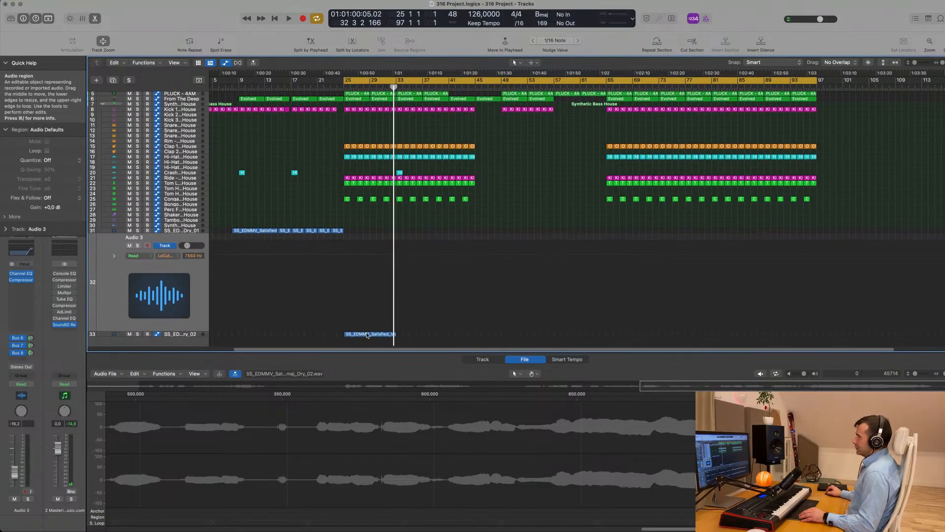
left_click_drag(367, 335, 365, 295)
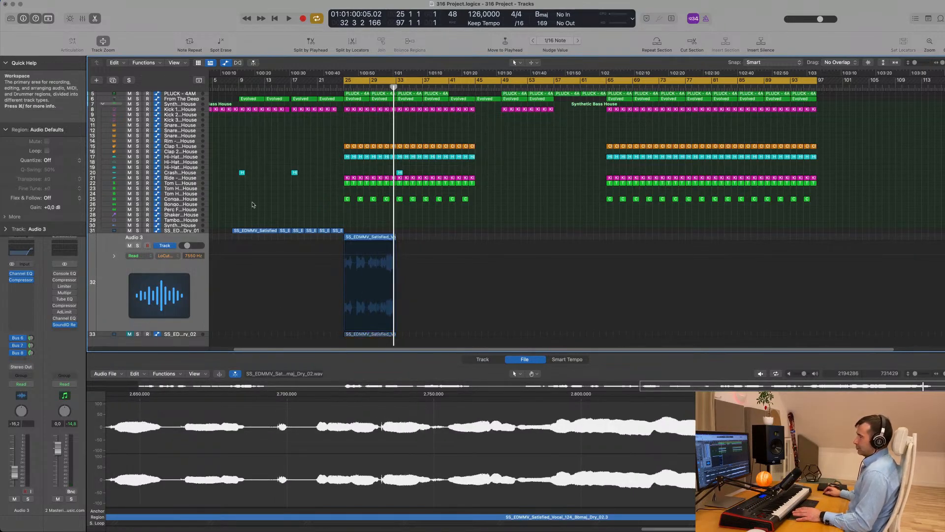
Step: Turn off the low cut band in the Channel EQ of the Audio 3 track and play the vocal through it
key("space")
left_click(182, 284)
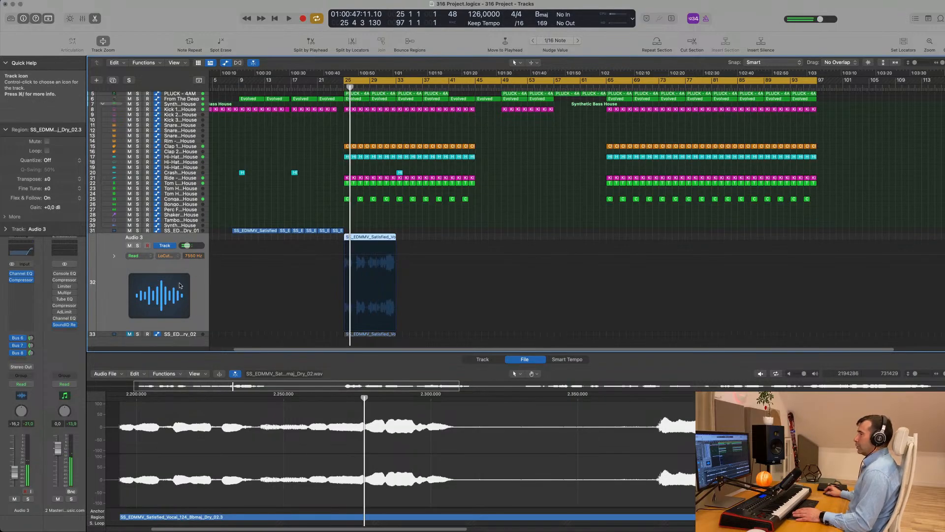
left_click(26, 251)
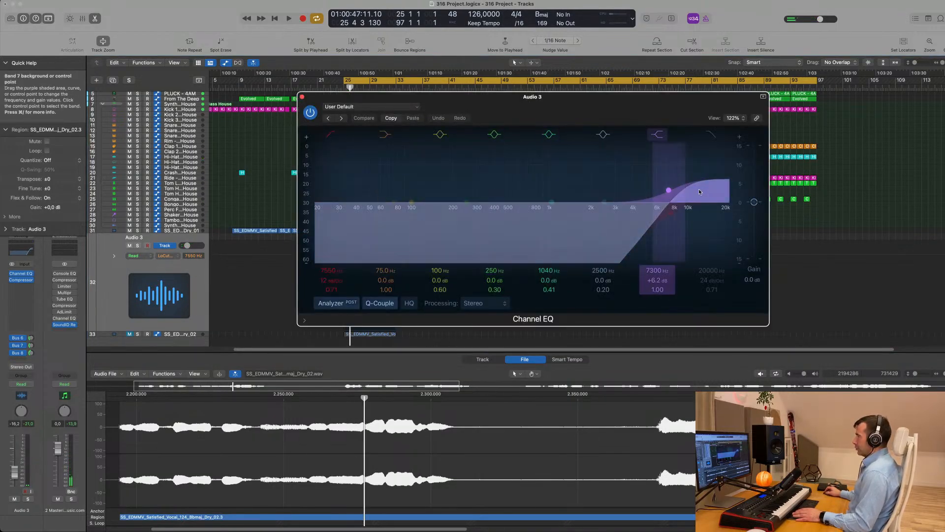
left_click(334, 137)
left_click_drag(498, 105, 723, 154)
key("space")
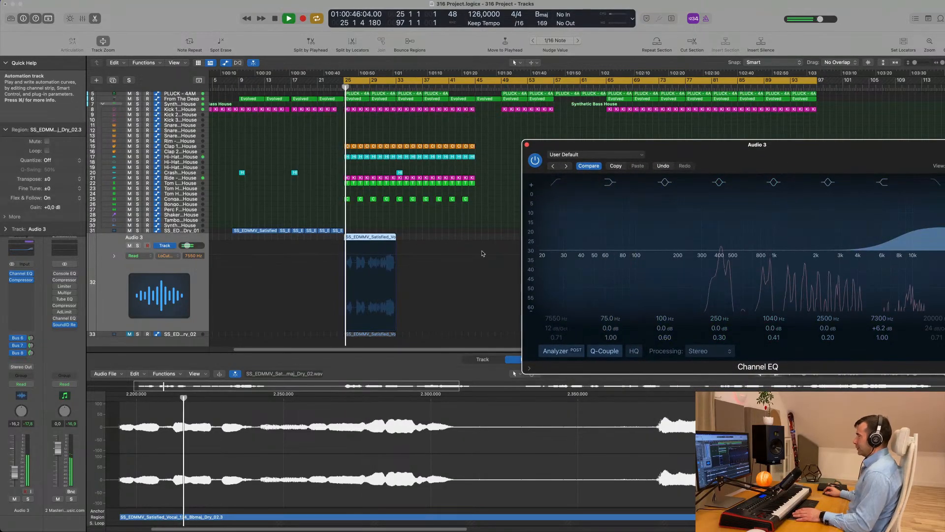
left_click_drag(526, 159, 403, 177)
left_click(403, 162)
Step: Set the Audio 3 vocal track's volume to -17.2 dB while playing it from bar 25
key("space")
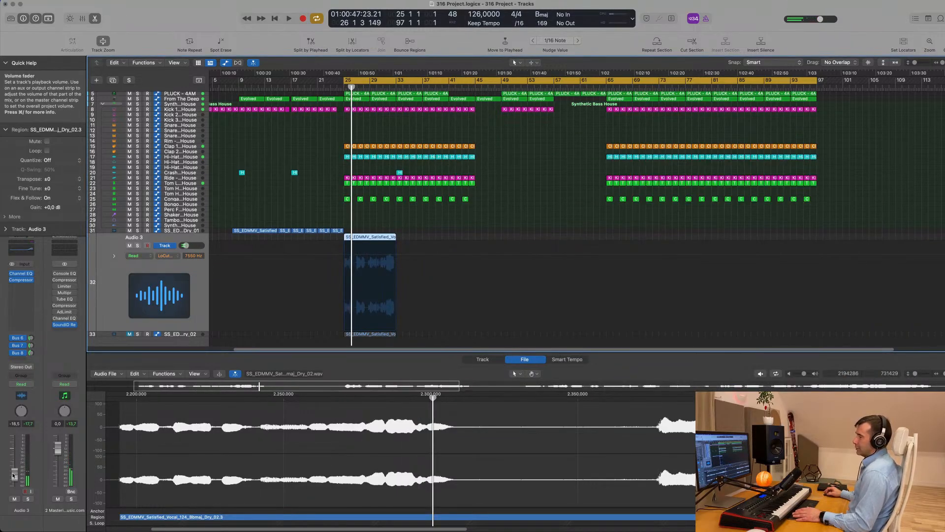
key("space")
key("space")
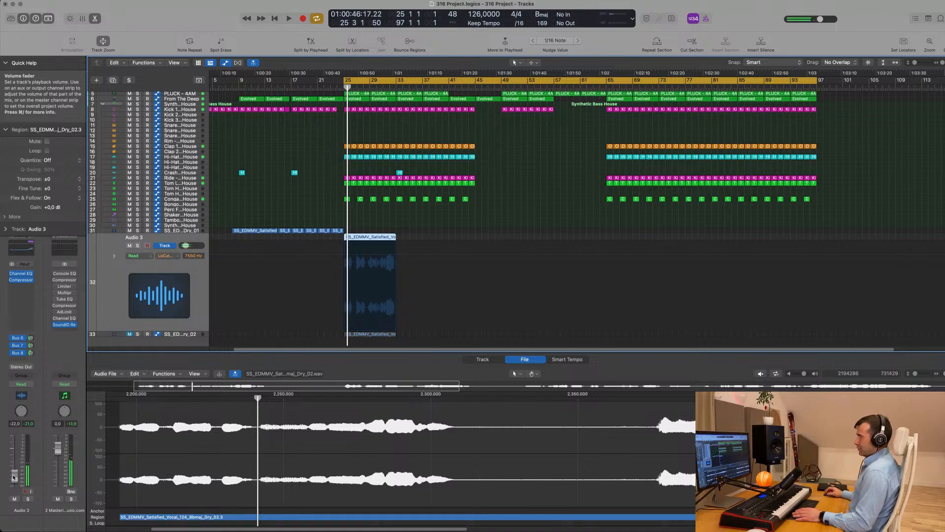
key("space")
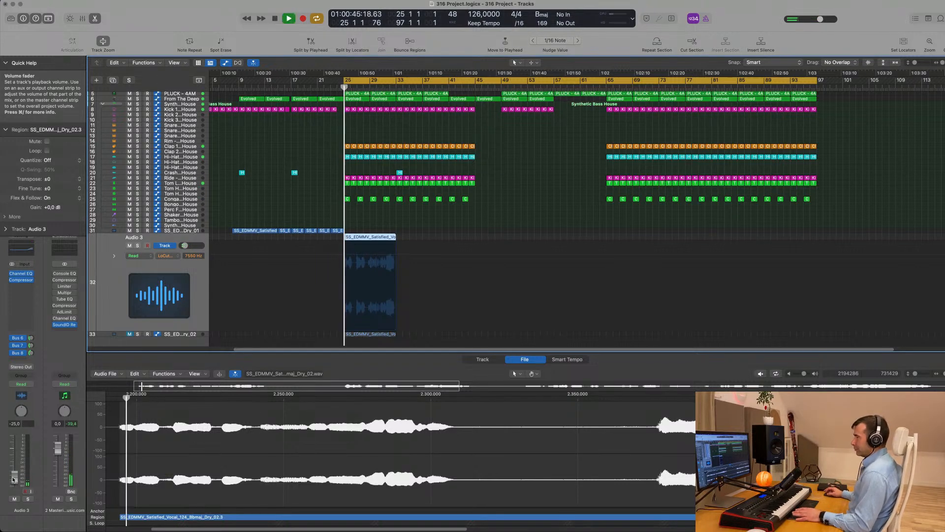
left_click_drag(13, 479, 13, 471)
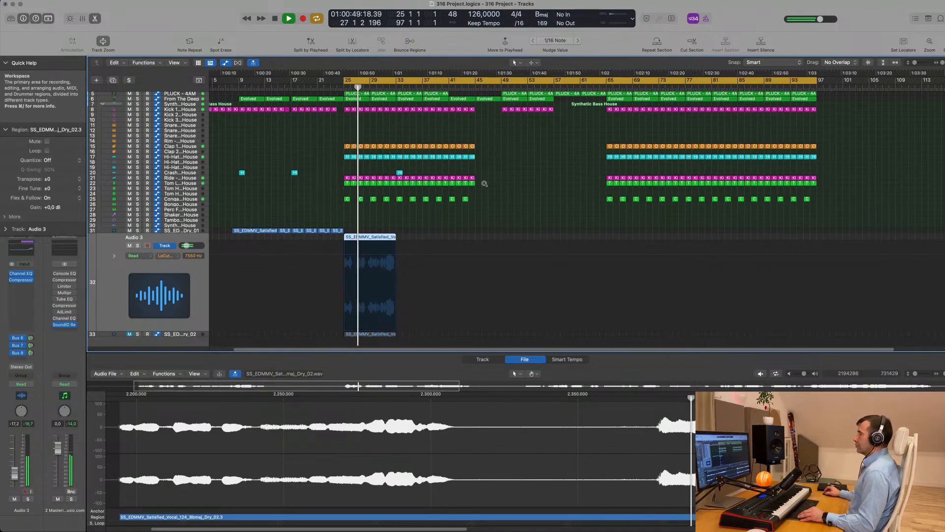
Step: Adjust the Bus 6 and Bus 7 send levels of the Audio 3 vocal track while it plays
key("super+Right")
key("super+Right")
key("super+Right")
key("super+Right")
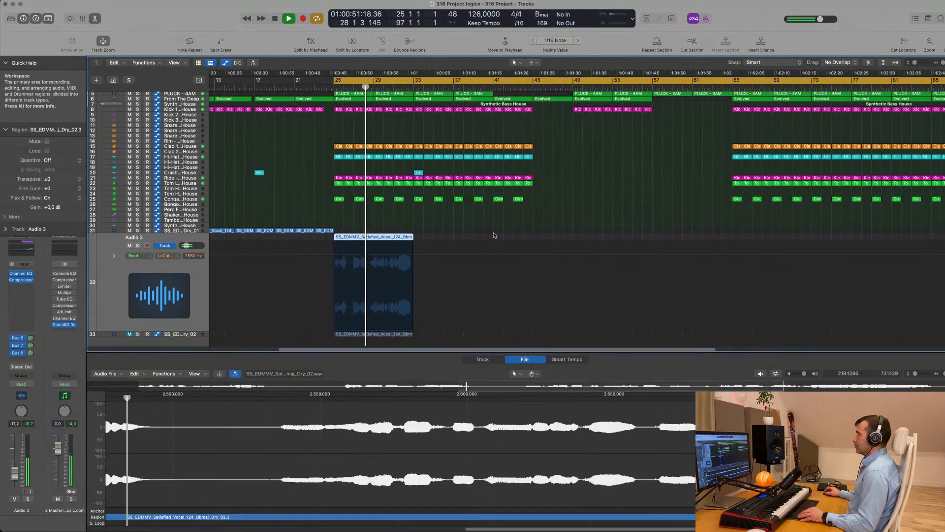
key("super+Left")
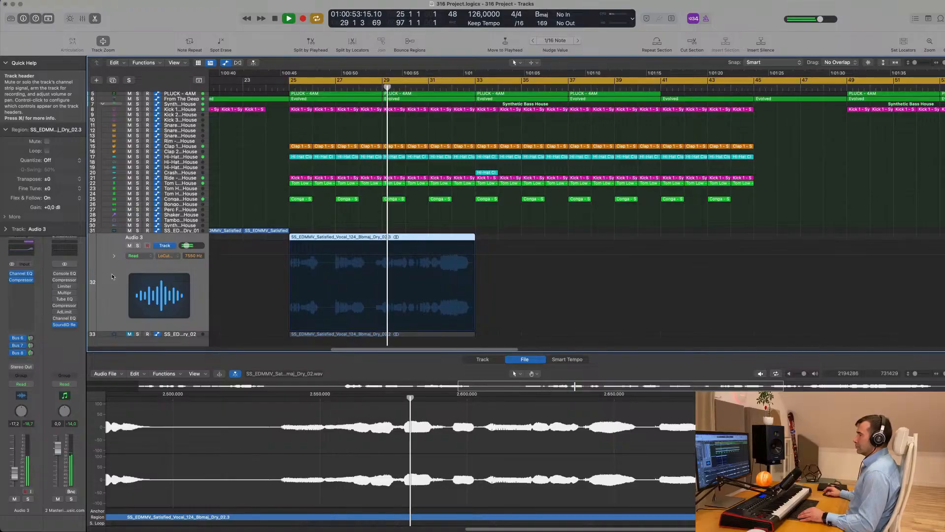
left_click(30, 338)
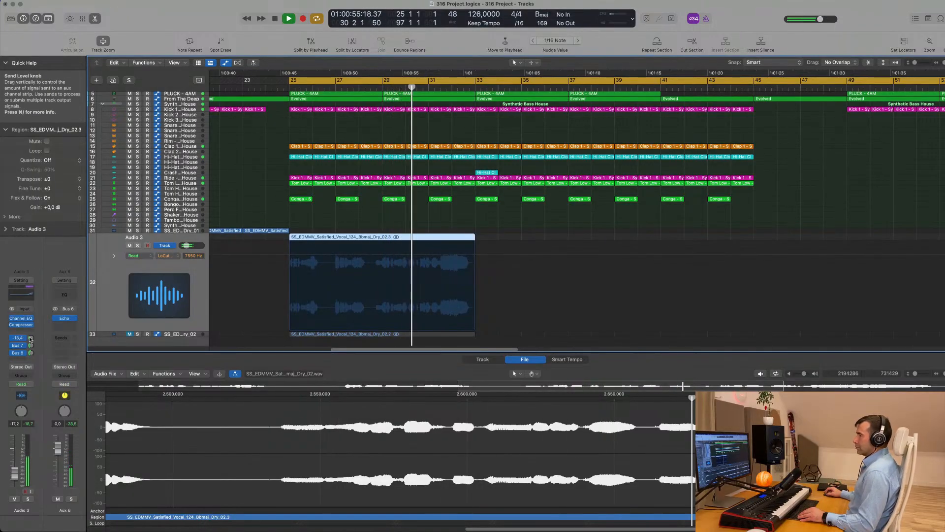
left_click(30, 346)
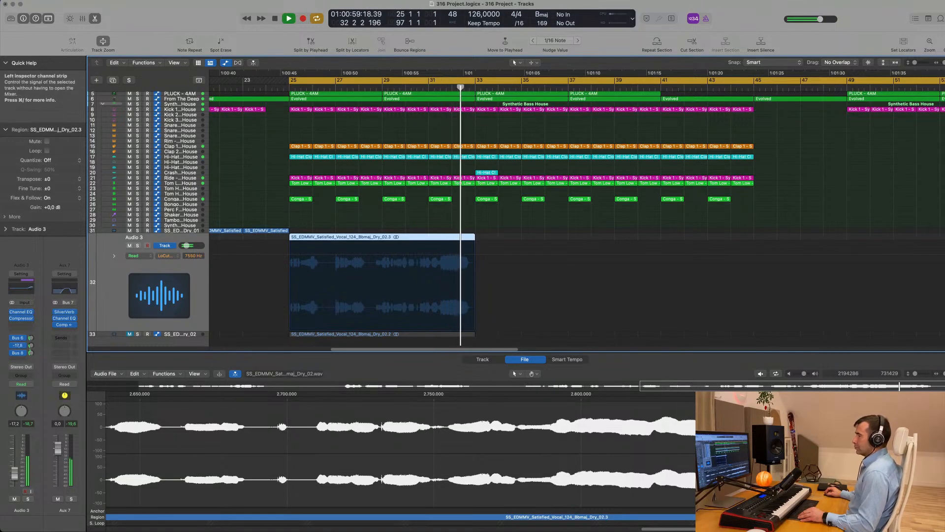
left_click_drag(30, 345, 30, 351)
scroll(269, 309, "down", 5)
key("space")
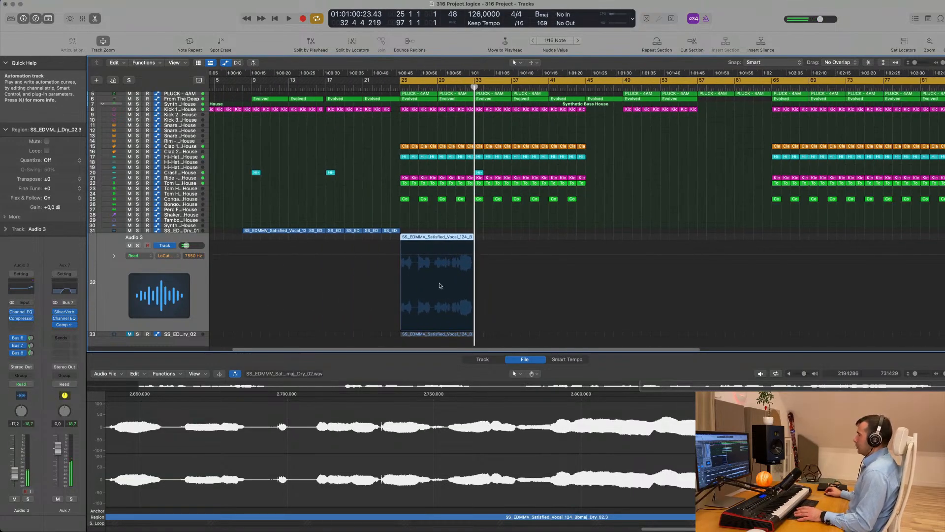
Step: Move the vocal region on the Audio 3 track to bar 33 and play it from there
key("shift+space")
scroll(372, 237, "up", 2)
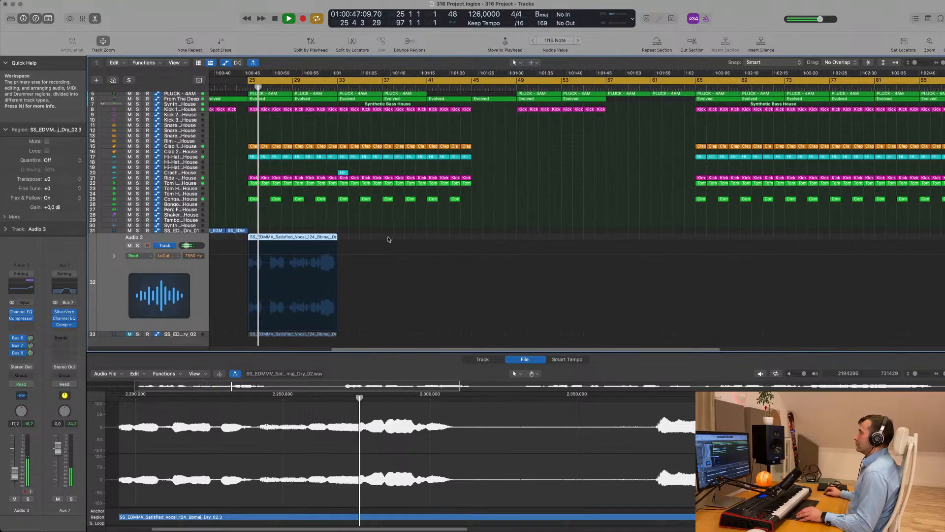
scroll(388, 240, "left", 1)
key("space")
scroll(405, 232, "up", 3)
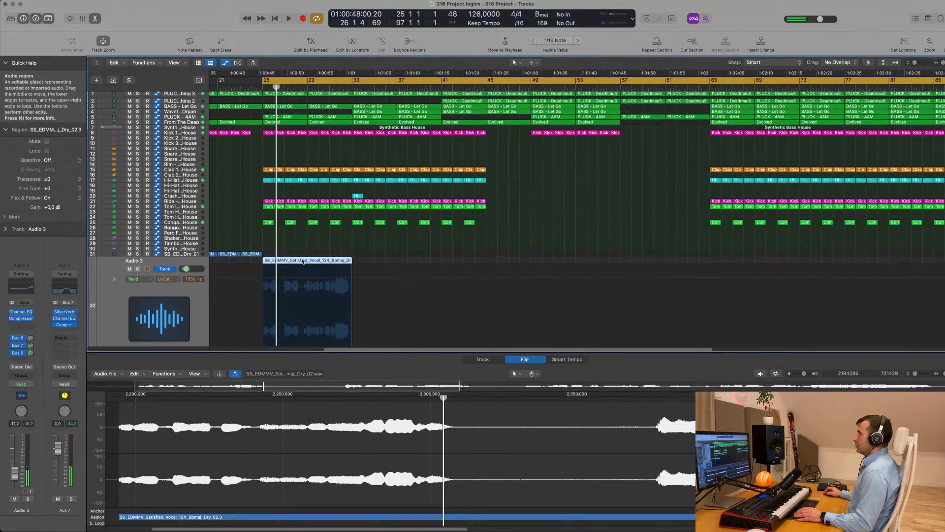
left_click_drag(310, 261, 400, 264)
key("space")
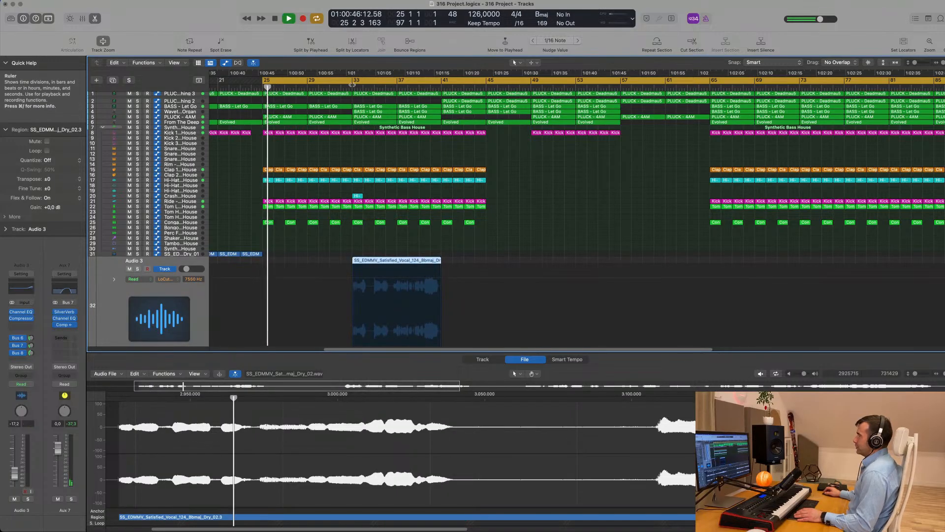
left_click(352, 86)
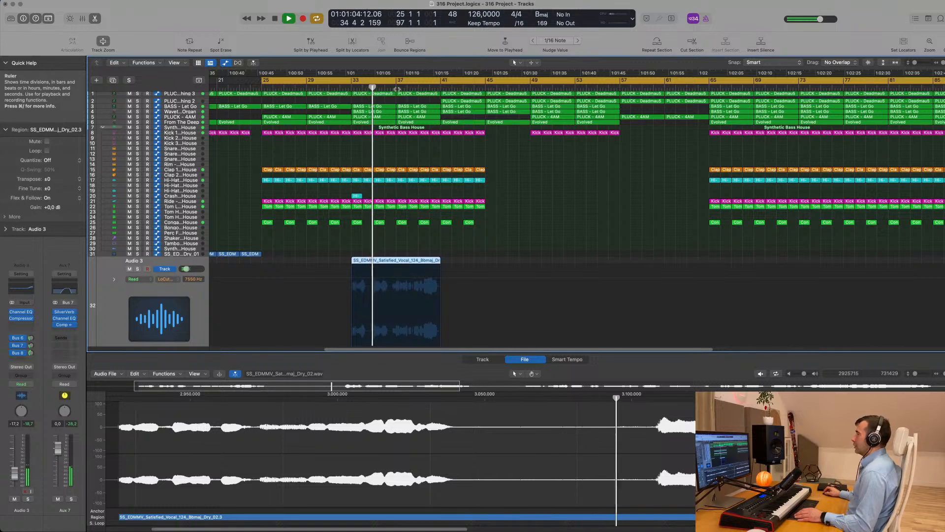
Step: Split the Audio 3 vocal region at bar 35 and delete the part before it
scroll(403, 197, "up", 5)
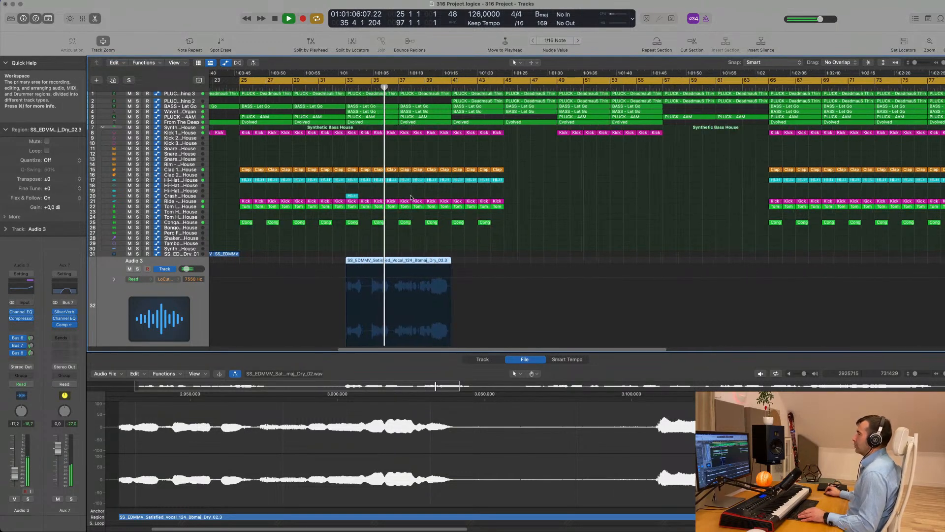
left_click(371, 260)
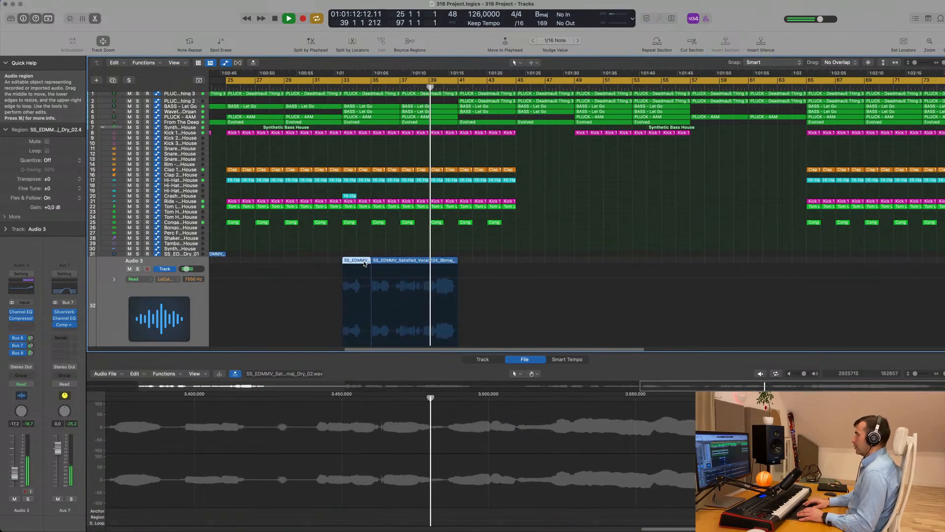
key("Delete")
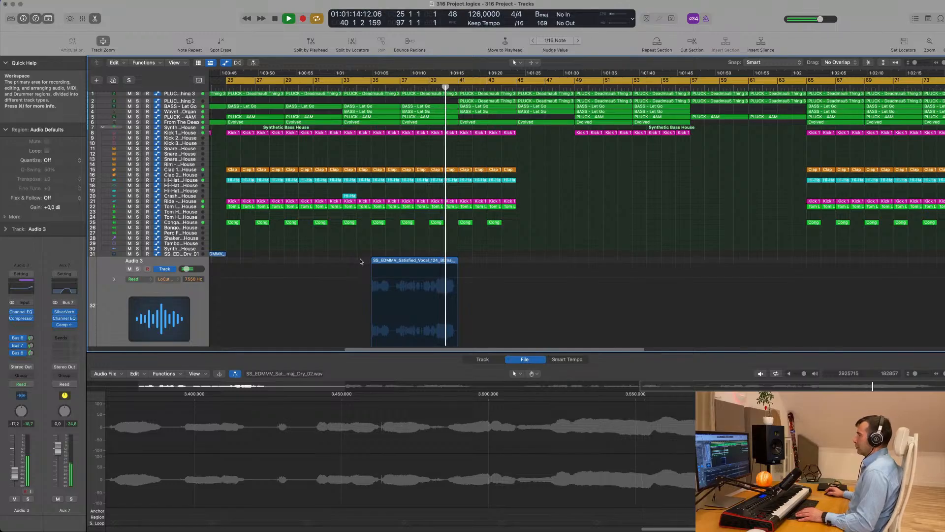
Step: Move the remaining Audio 3 vocal region to bar 41 and listen to it against the arrangement
left_click_drag(415, 261, 503, 262)
key("space")
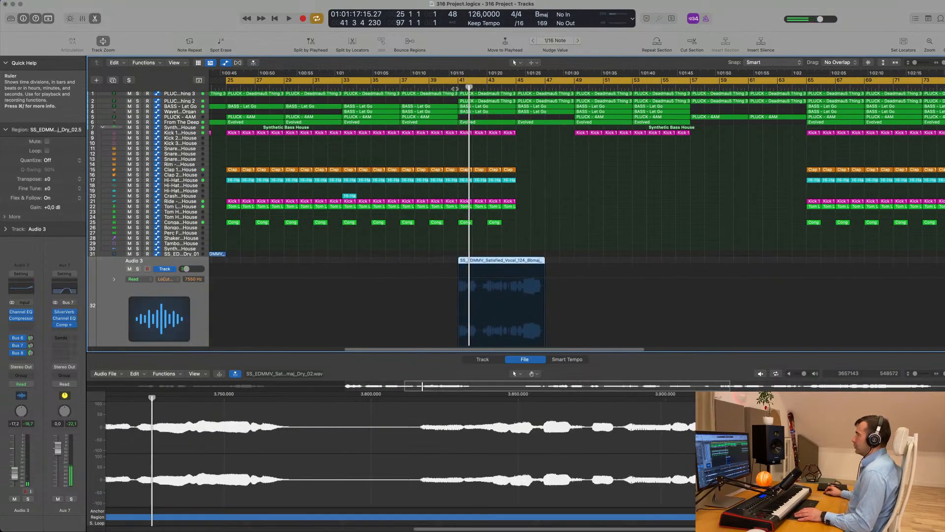
left_click(453, 88)
key("super+Left")
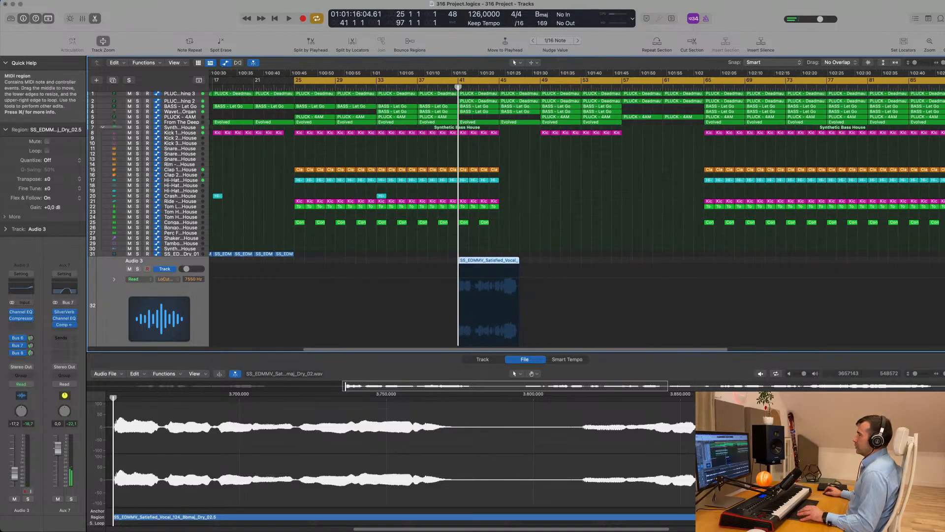
key("space")
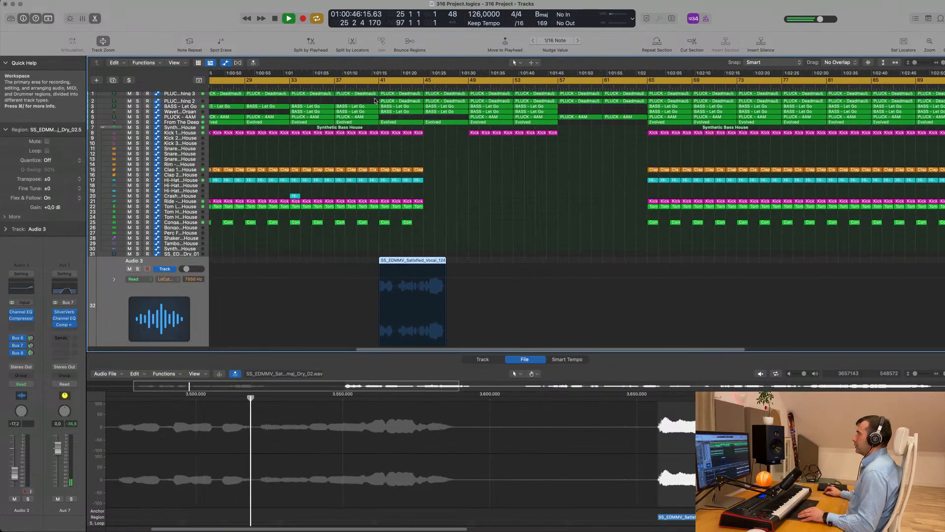
scroll(362, 98, "down", 1)
left_click(466, 190)
scroll(476, 194, "right", 3)
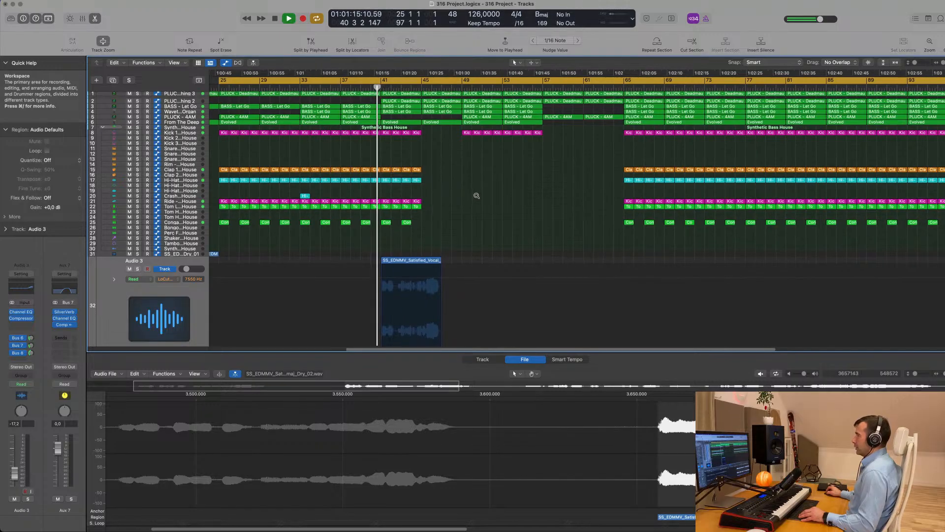
scroll(456, 205, "up", 4)
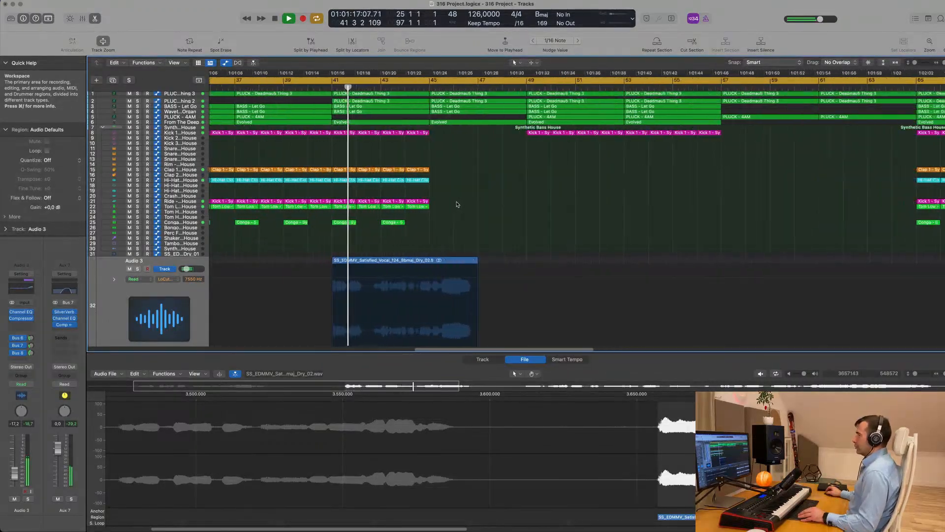
scroll(448, 224, "down", 2)
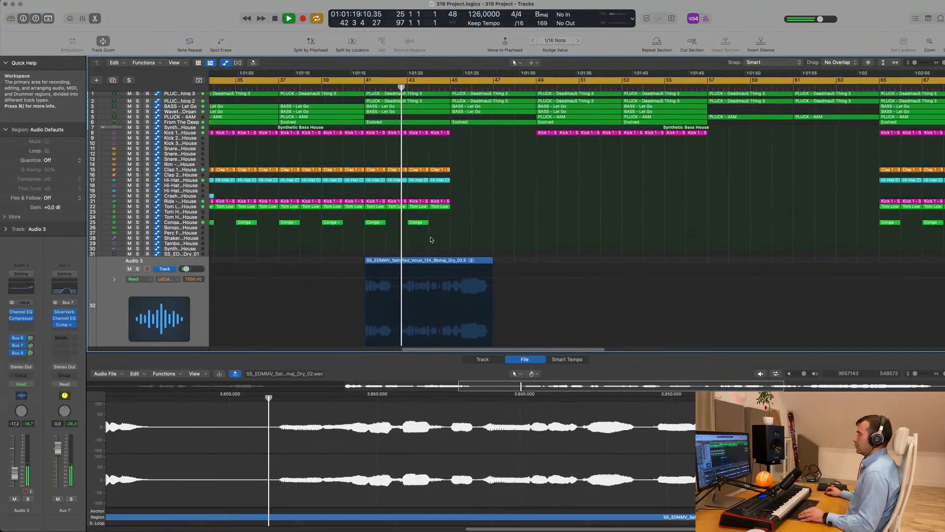
scroll(456, 242, "up", 3)
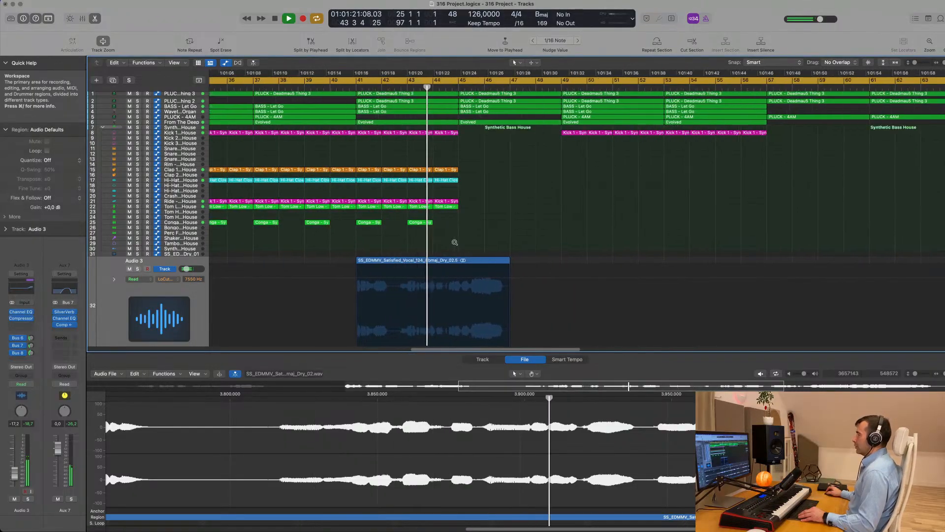
scroll(476, 242, "down", 2)
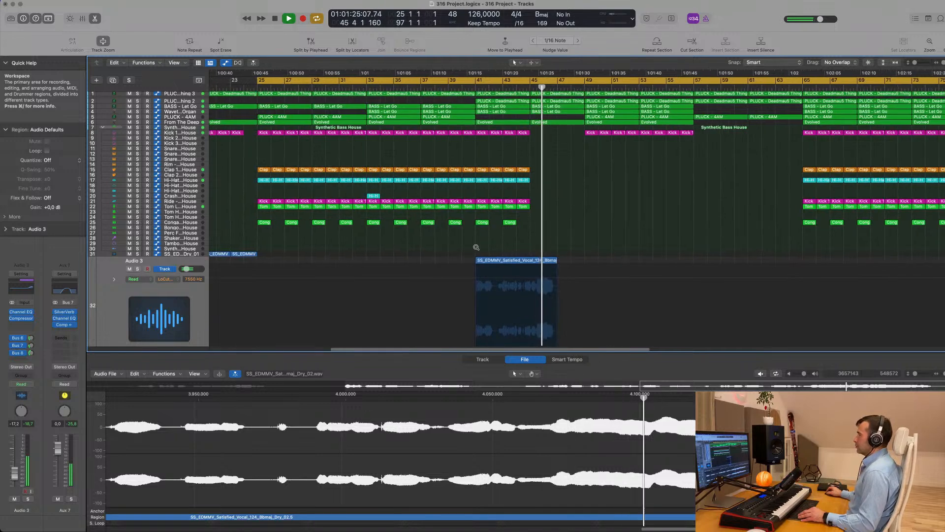
Step: Move the Audio 3 vocal region to bar 45, where the drums drop out, and play the transition from bar 41
scroll(473, 244, "up", 2)
left_click_drag(397, 340, 492, 340)
key("space")
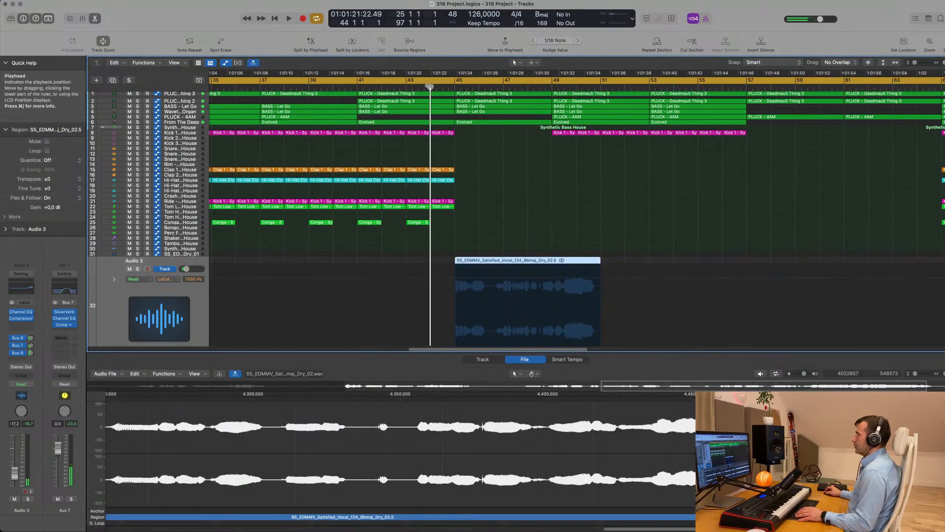
key("space")
scroll(473, 138, "down", 2)
scroll(473, 137, "down", 3)
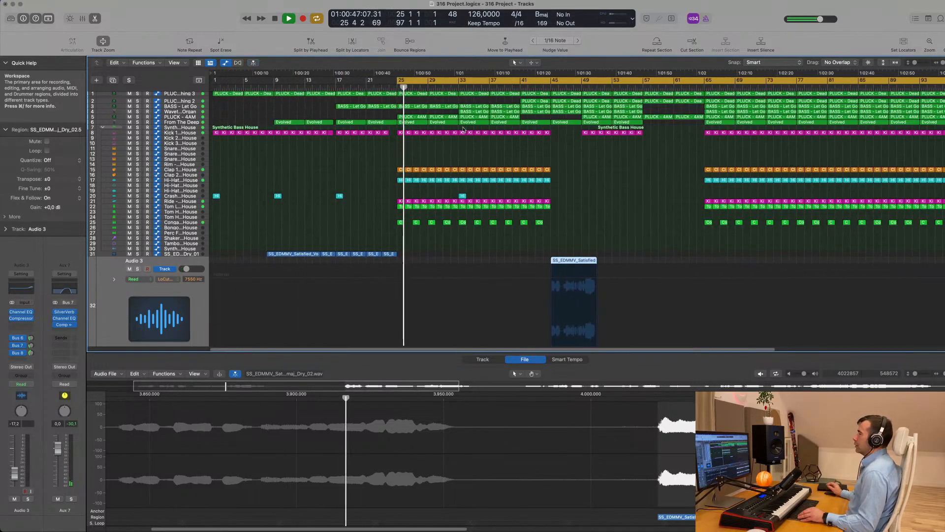
left_click(507, 89)
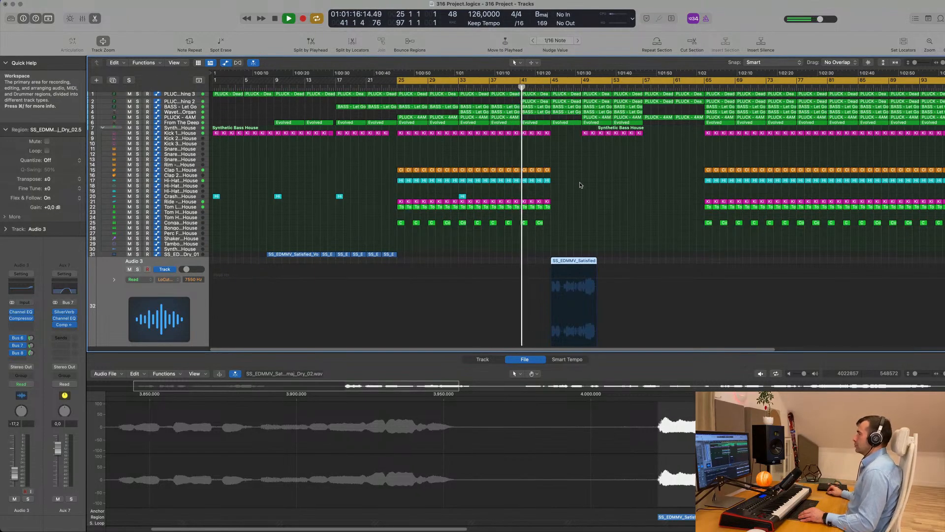
scroll(581, 185, "up", 3)
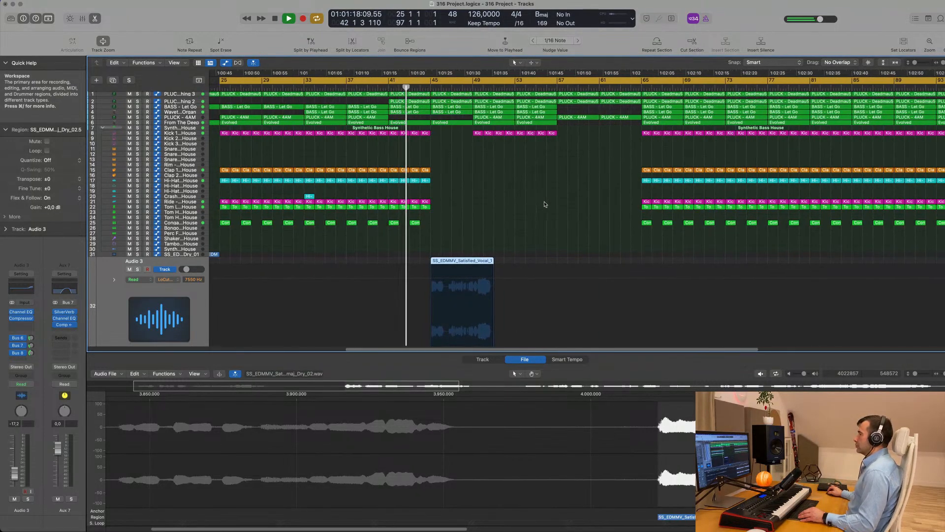
Step: Move the vocal region on the Audio 3 track to bar 49, where the kick comes back in
scroll(544, 204, "down", 2)
scroll(433, 224, "down", 2)
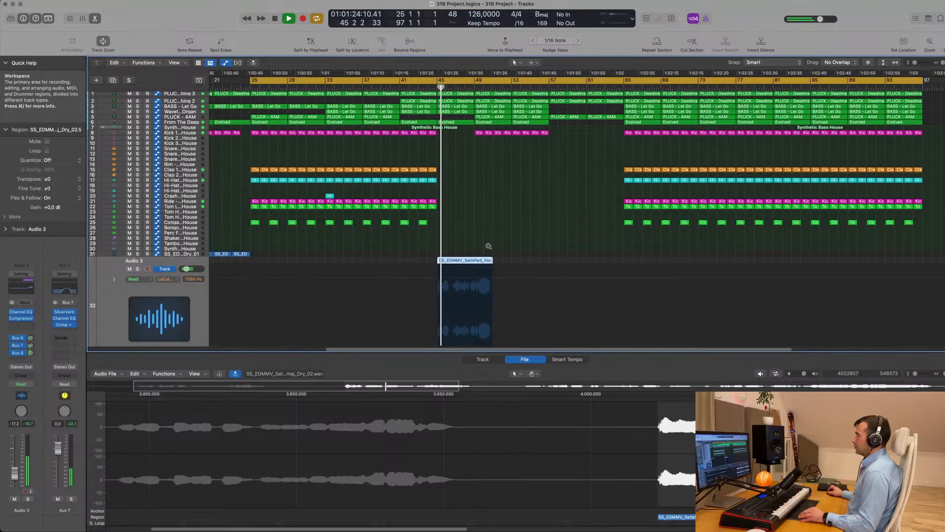
scroll(488, 248, "down", 3)
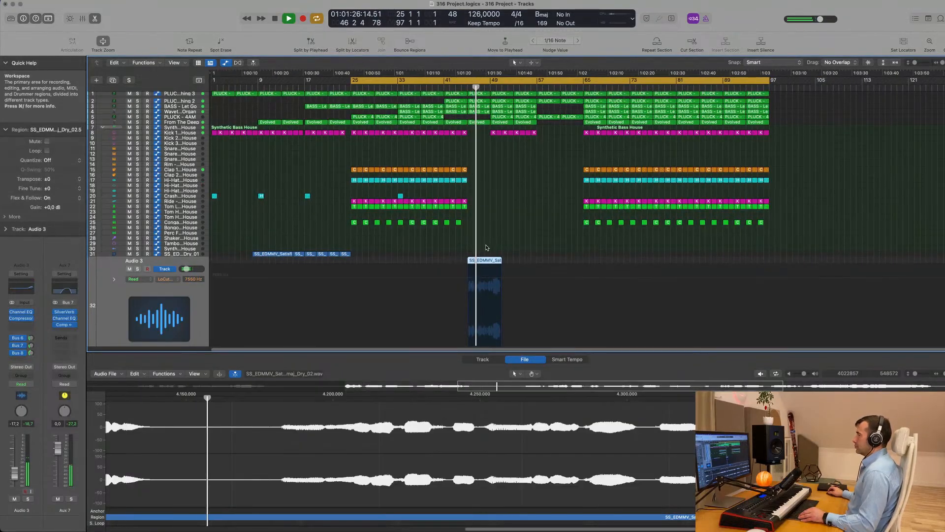
scroll(177, 291, "down", 1)
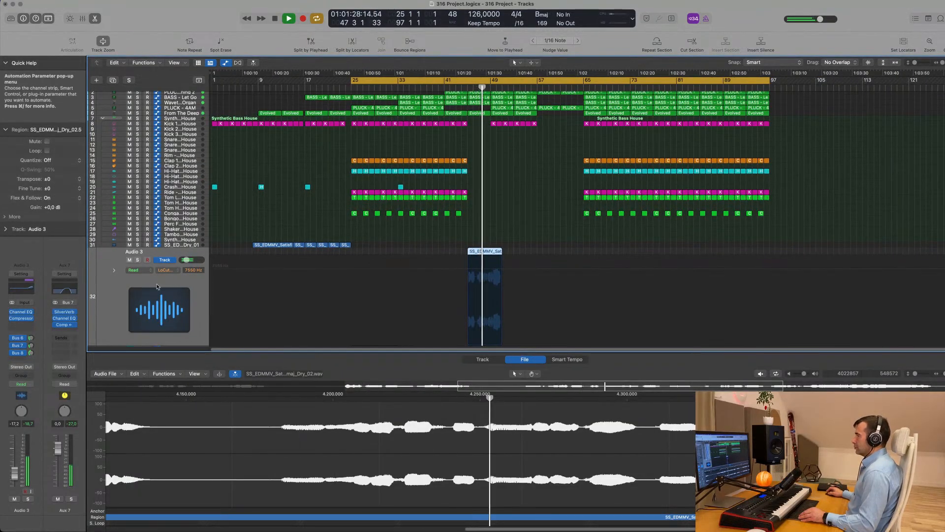
key("super+Right")
key("super+Left")
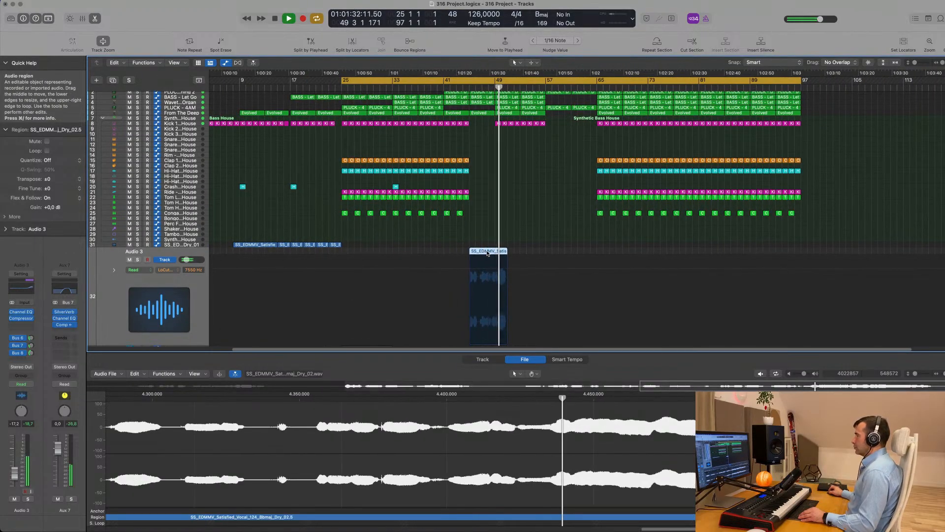
left_click_drag(487, 253, 511, 253)
left_click_drag(508, 101, 508, 102)
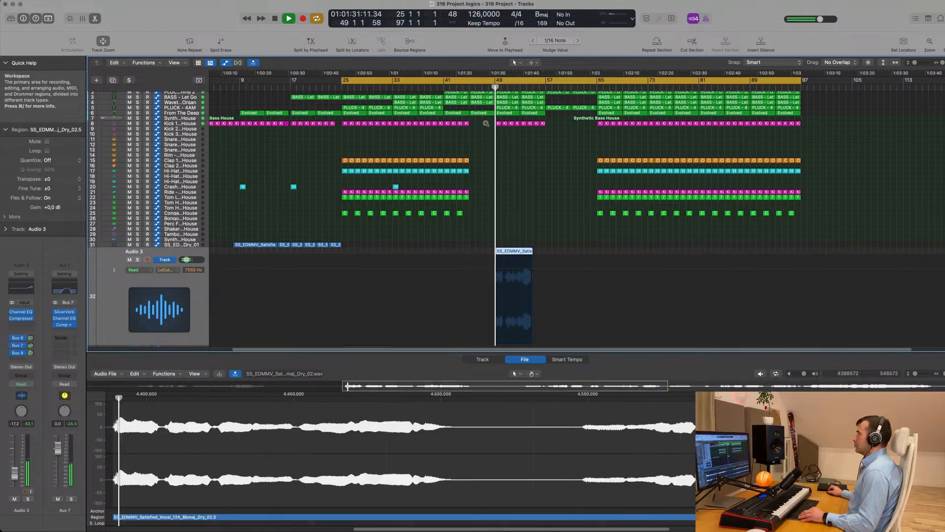
Step: Listen to the Audio 3 vocal region from bar 49 against the kick, bass and pluck parts
key("super+Right")
key("super+Right")
key("super+Right")
key("super+Right")
key("super+Right")
key("super+Left")
key("super+Left")
key("super+Left")
key("super+Left")
key("super+Left")
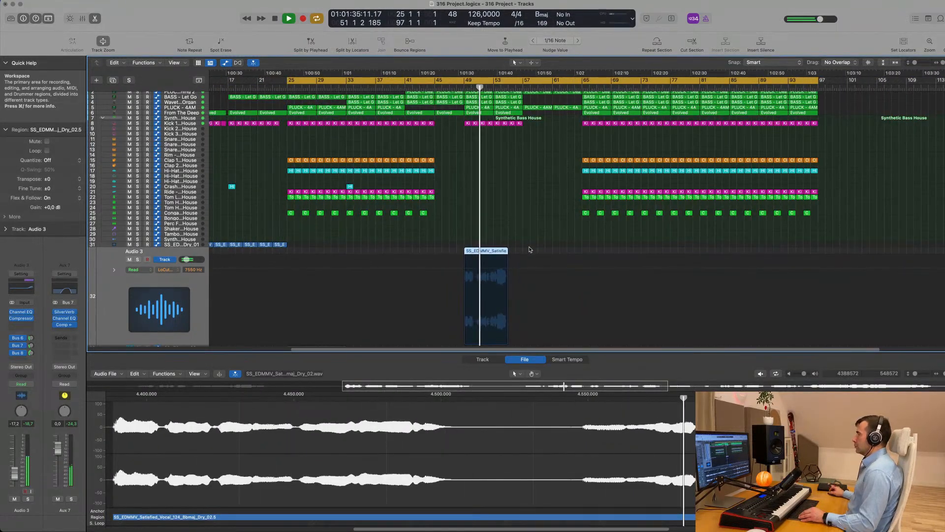
key("super+Left")
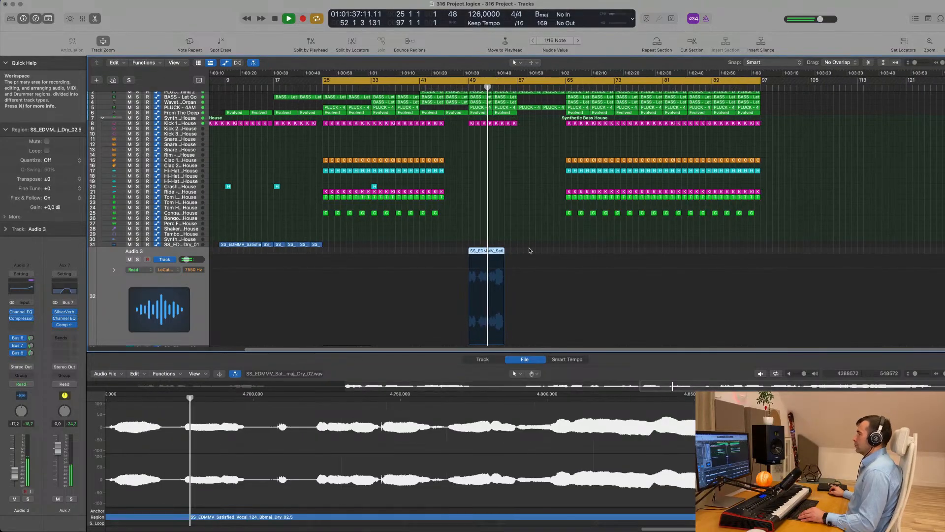
key("super+Left")
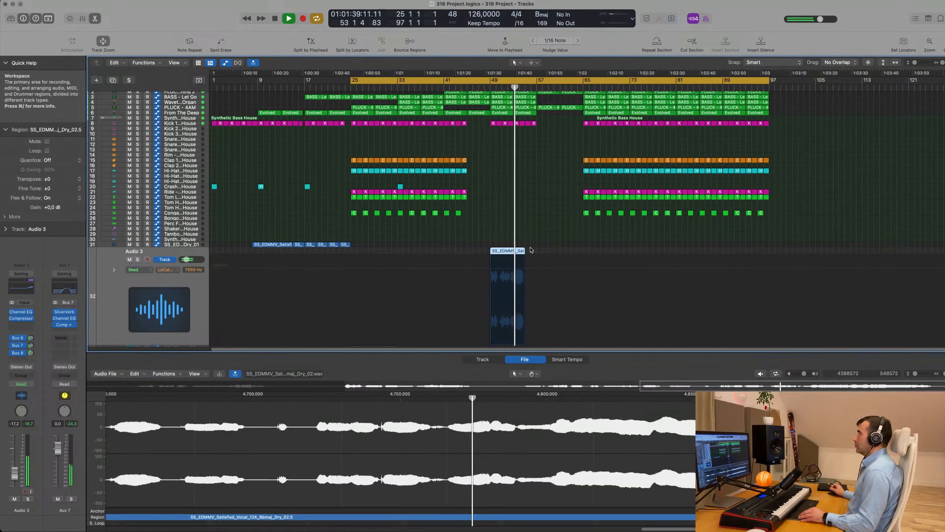
Step: Delete the vocal region at bar 49 and import SS_EDMMV_Satisfied_Vocal_124_Bbmaj_Dry_03.wav from Finder onto the emptied track around bar 36
key("space")
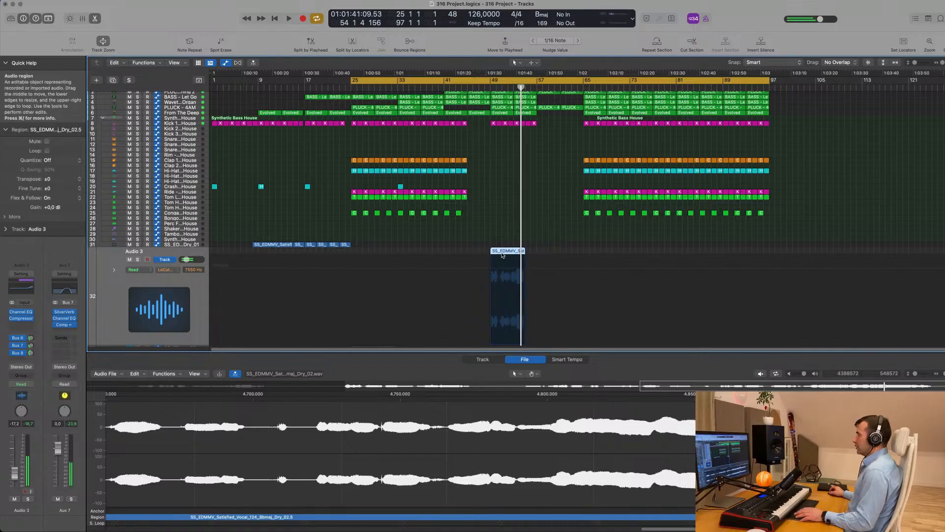
key("Delete")
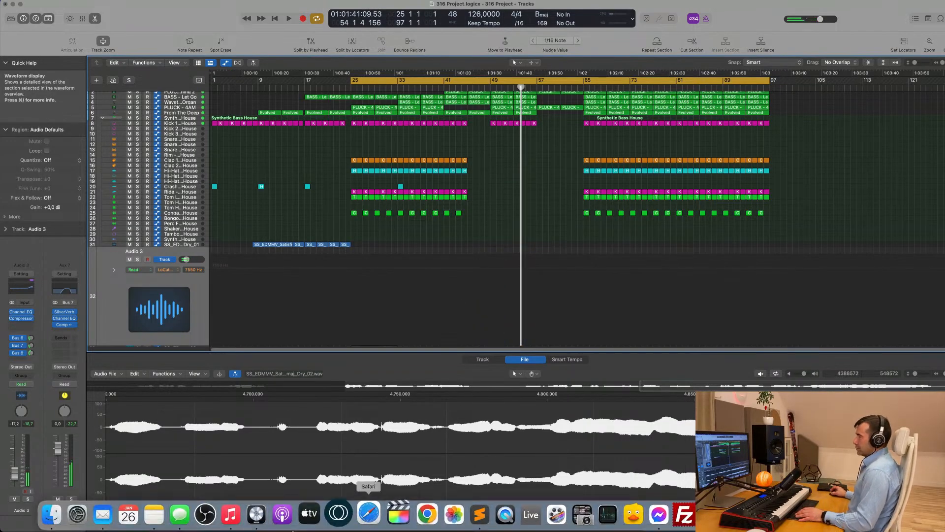
left_click(51, 514)
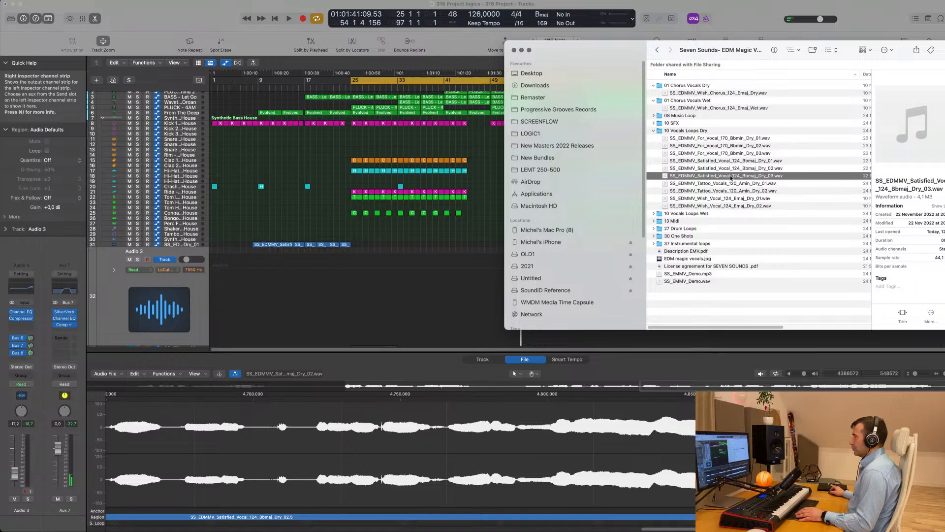
left_click_drag(732, 178, 420, 311)
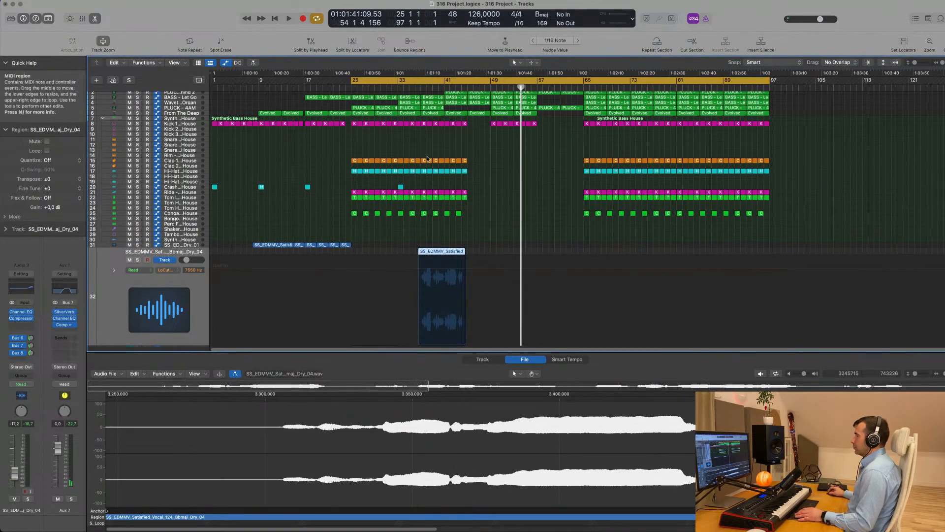
Step: Audition the new vocal region and the arrangement, and move the region to bar 25, where the drop starts
left_click(427, 87)
key("space")
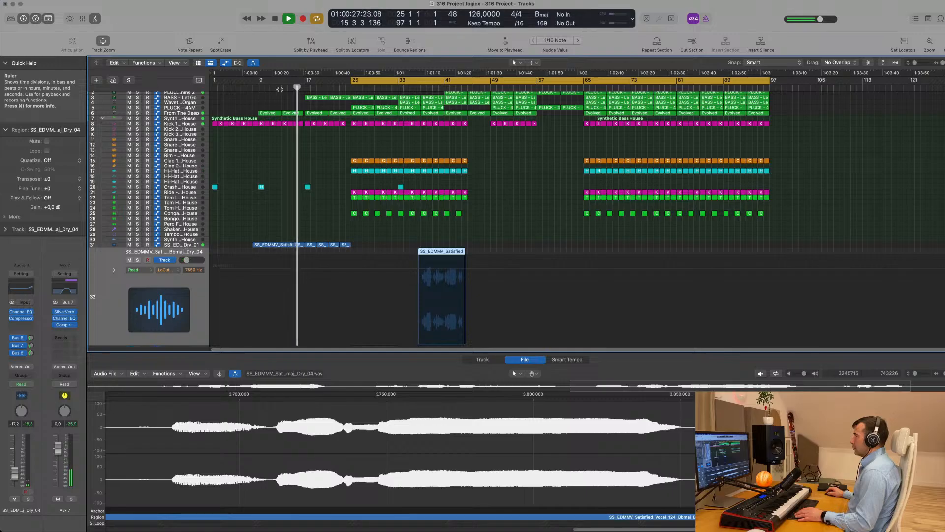
left_click(415, 89)
key("space")
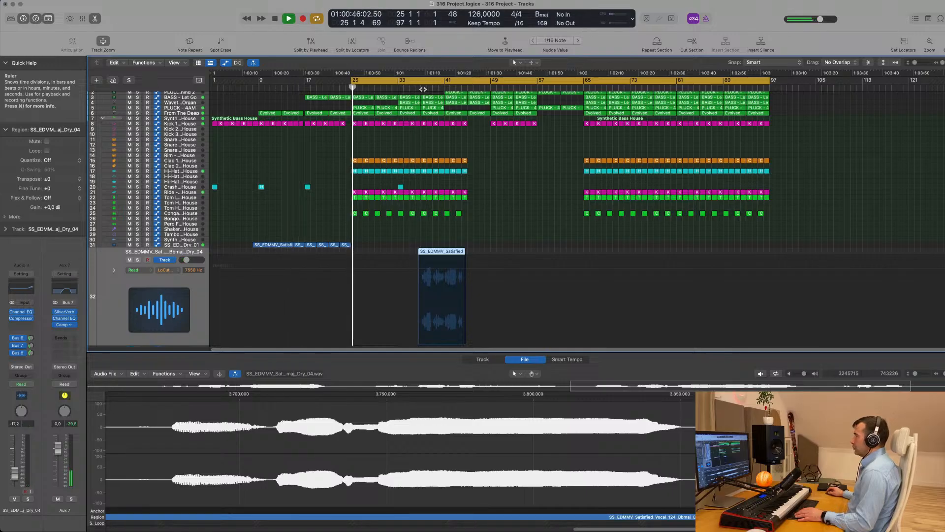
key("space")
left_click(420, 89)
key("space")
left_click_drag(443, 255, 375, 255)
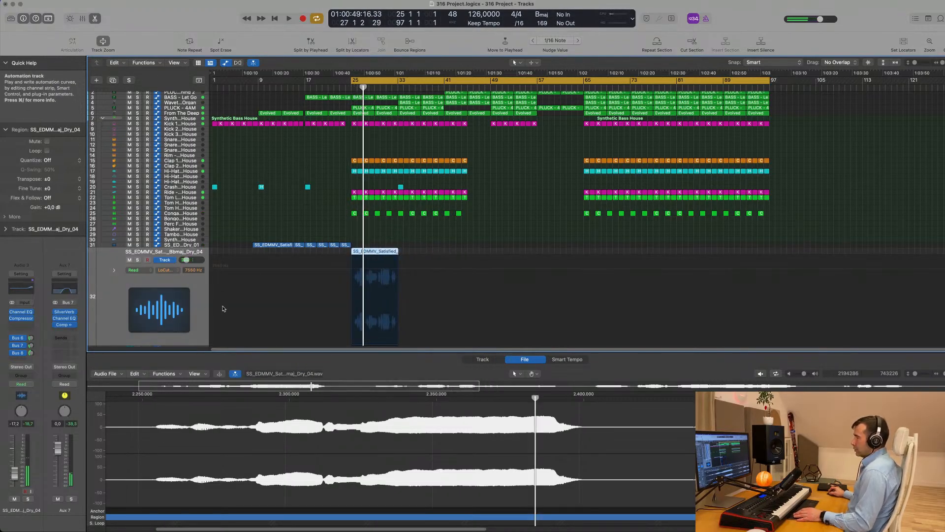
Step: Time-stretch the Dry_04 vocal from 124 to 126 bpm with the Time and Pitch Machine, using Free mode and the Complex algorithm
left_click(482, 360)
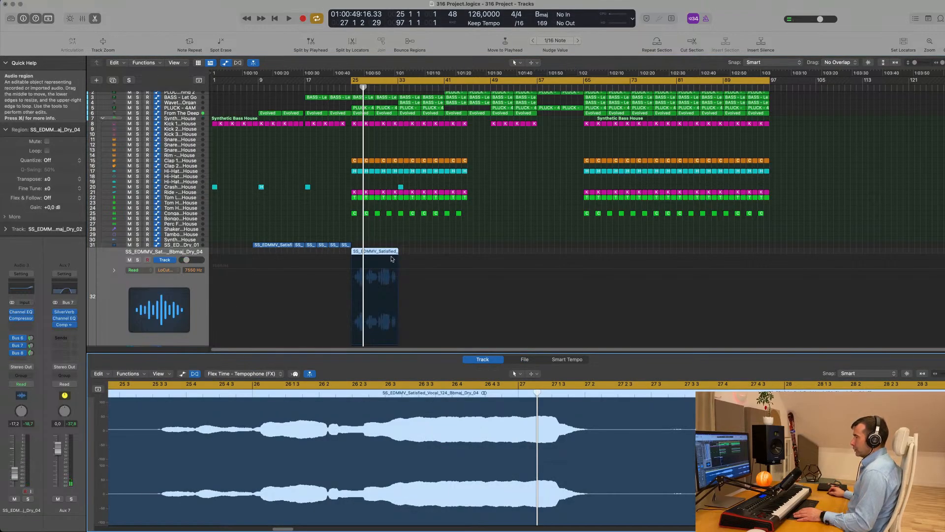
left_click(519, 361)
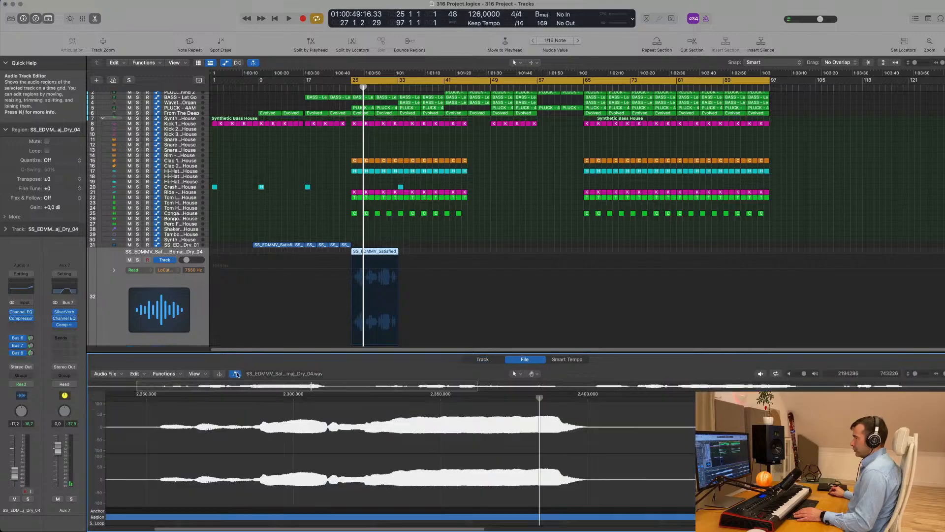
left_click(482, 360)
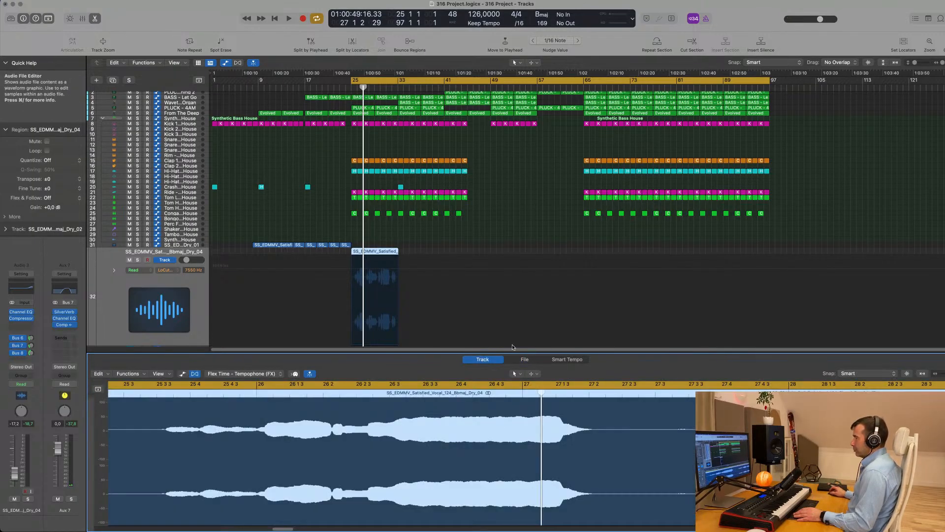
left_click(524, 359)
left_click(173, 376)
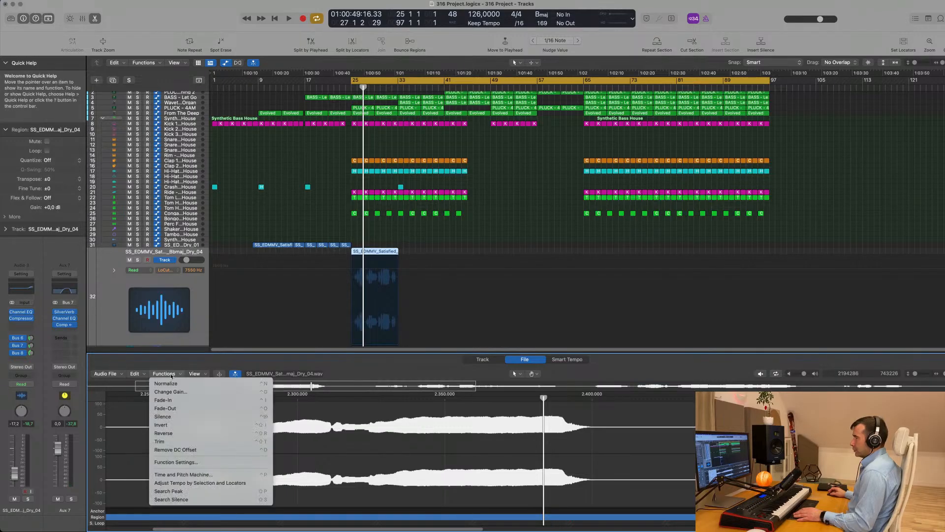
left_click(183, 474)
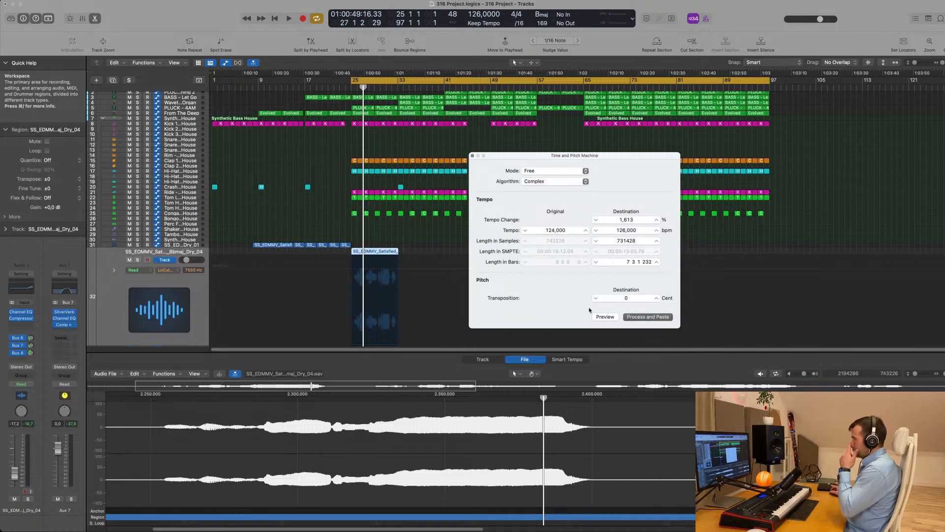
left_click(648, 316)
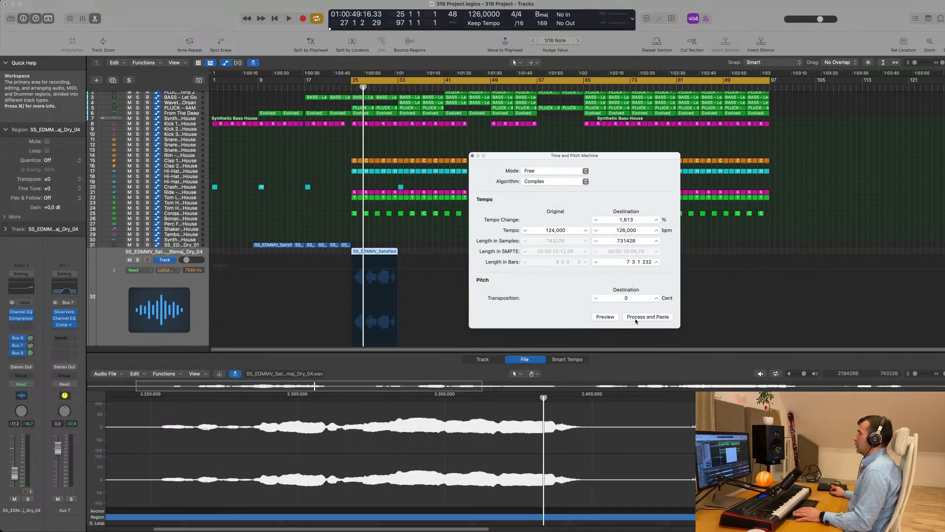
left_click(473, 156)
Step: Play the processed Dry_04 vocal from bar 25 to check its timing against the arrangement
key("space")
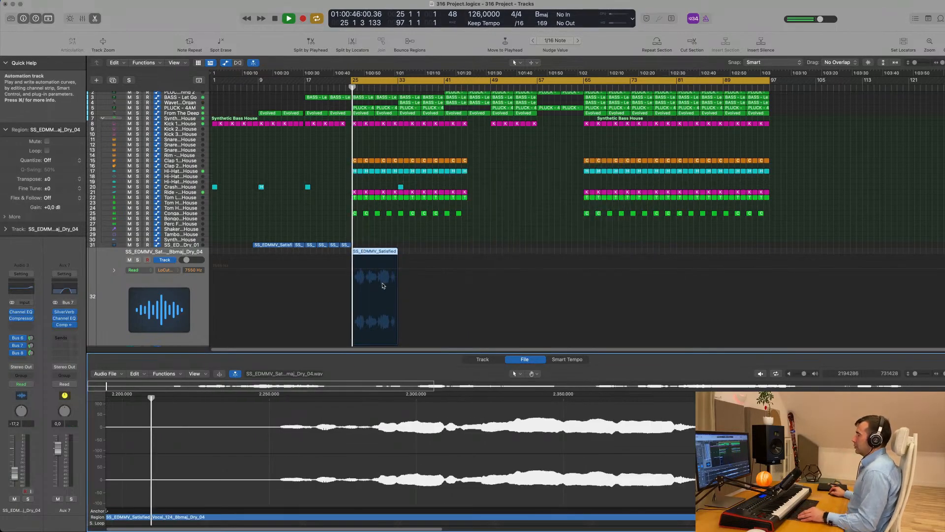
scroll(387, 288, "up", 5)
scroll(342, 282, "down", 2)
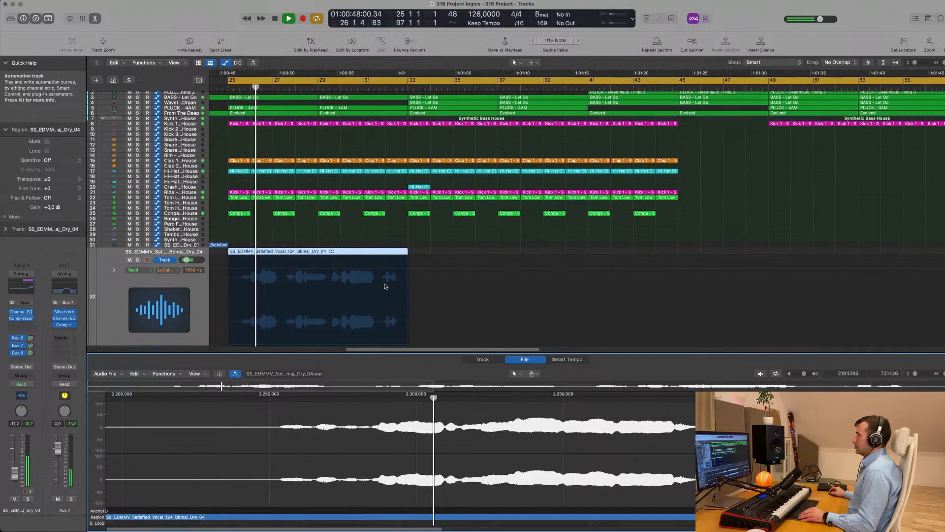
scroll(342, 282, "down", 4)
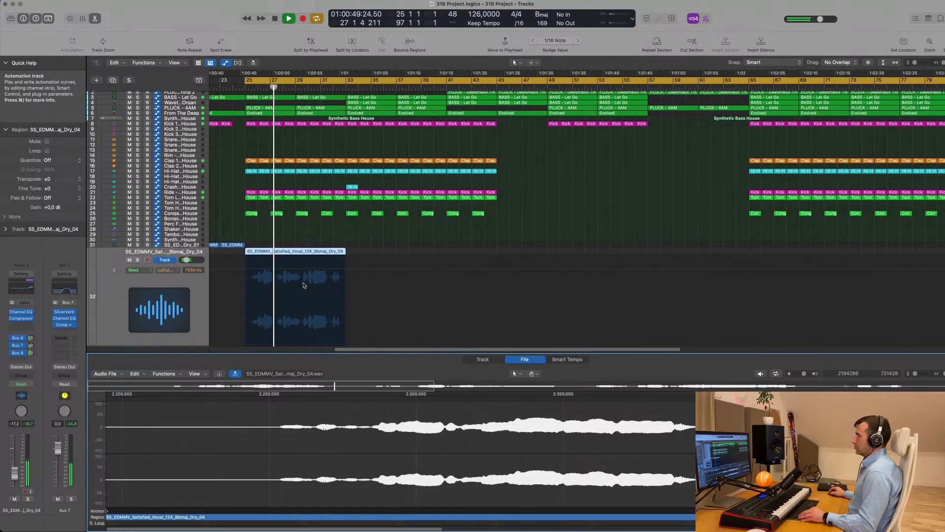
scroll(301, 284, "down", 2)
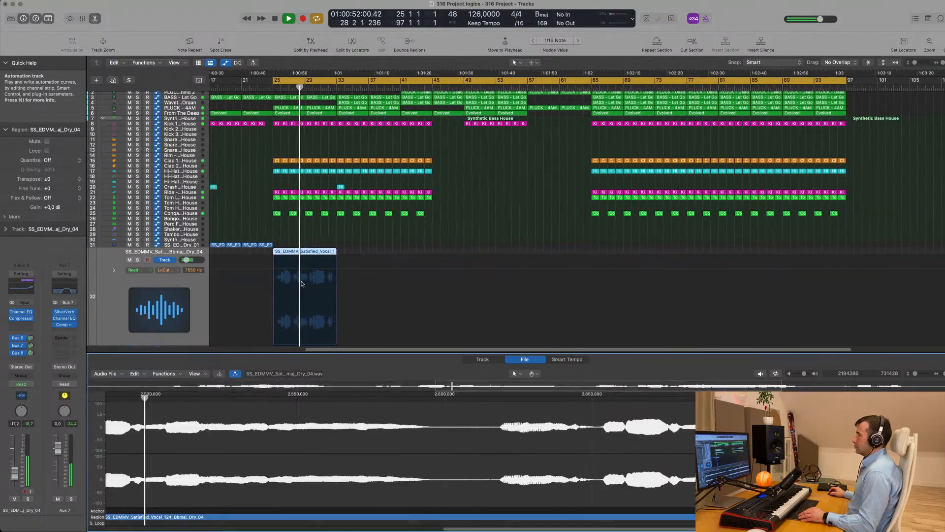
scroll(299, 281, "left", 2)
scroll(296, 280, "up", 3)
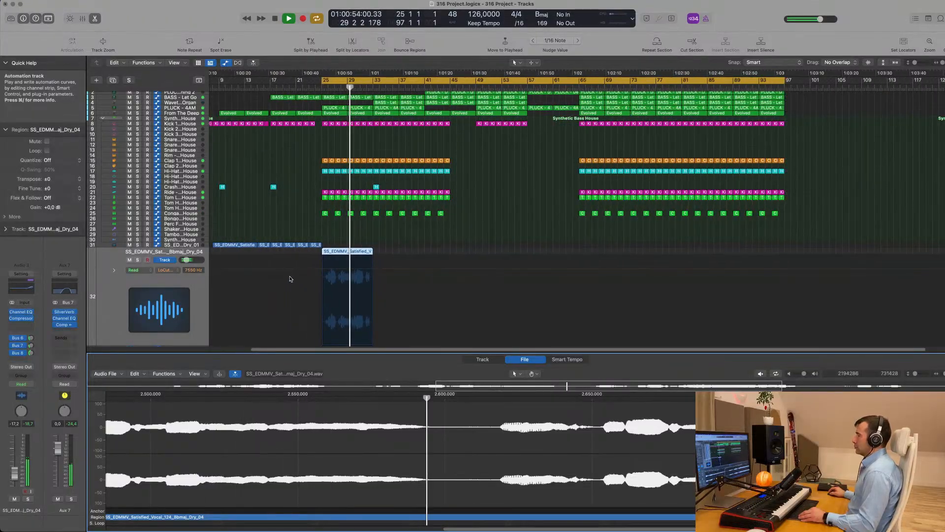
scroll(295, 278, "up", 3)
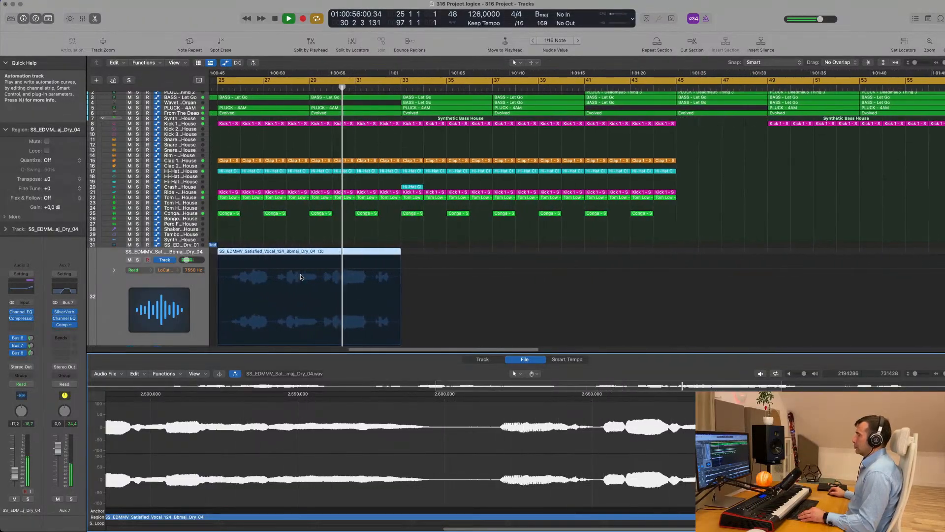
scroll(315, 278, "down", 3)
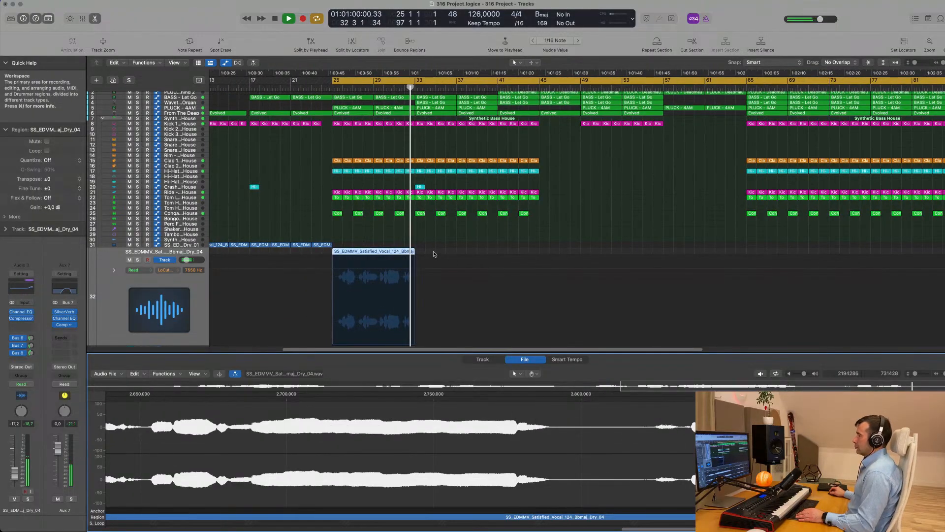
Step: Restart playback at bar 25, and listen to the intro section with the first vocal from bar 9
key("space")
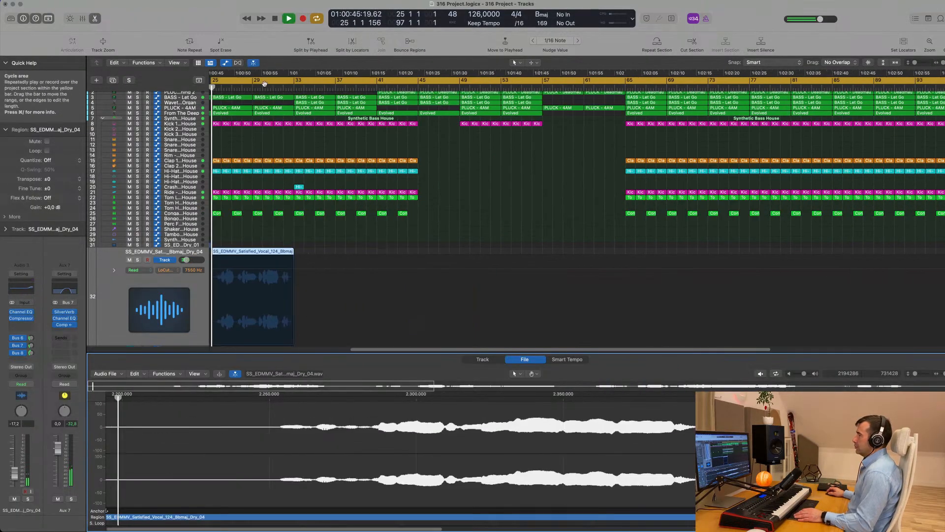
key("space")
scroll(276, 88, "left", 3)
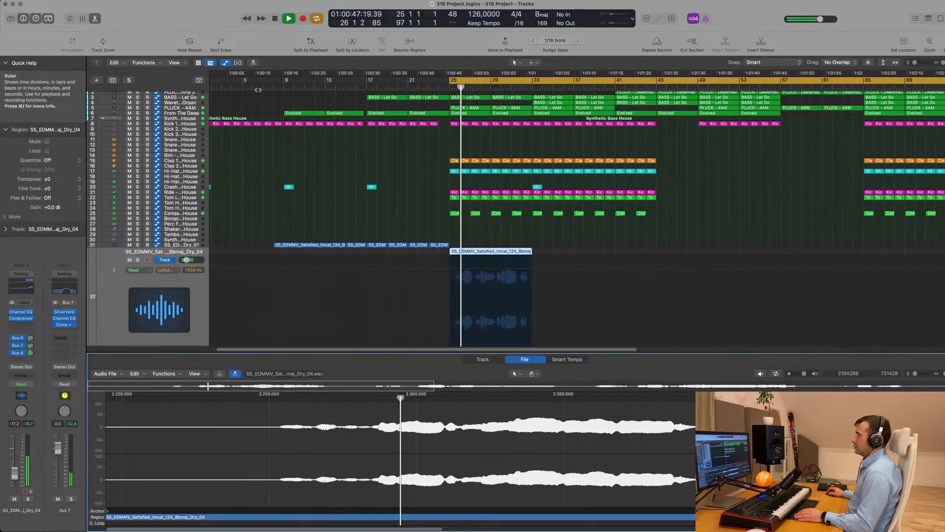
left_click(284, 88)
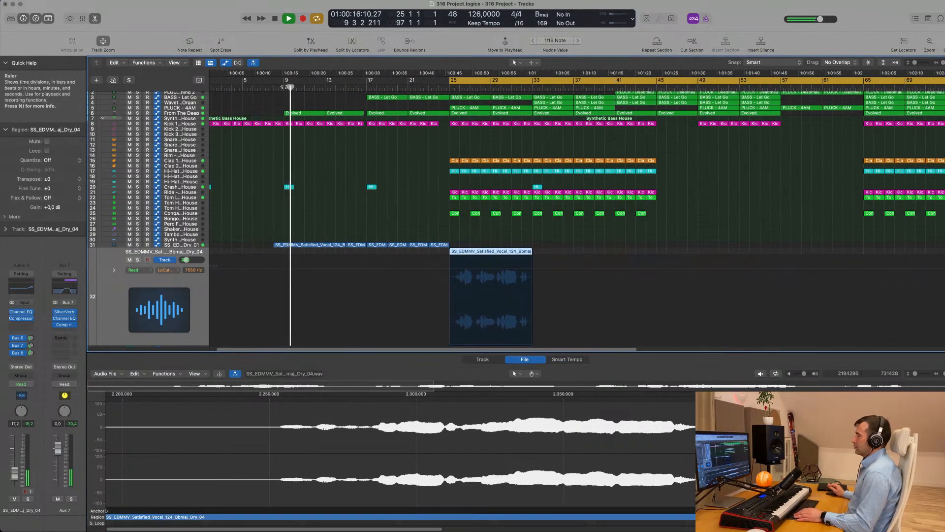
key("space")
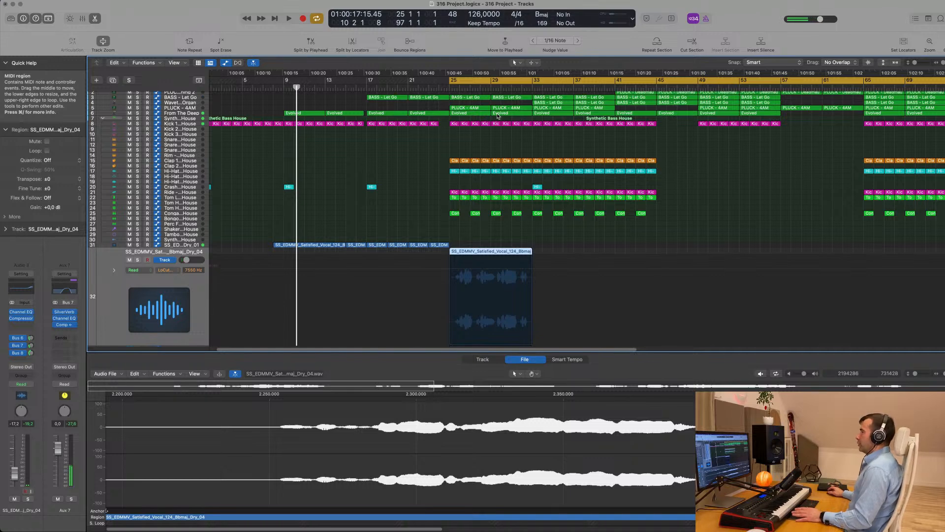
Step: Replay the section from bar 25 and move the Dry_04 vocal region to start at bar 33
key("space")
scroll(407, 244, "down", 3)
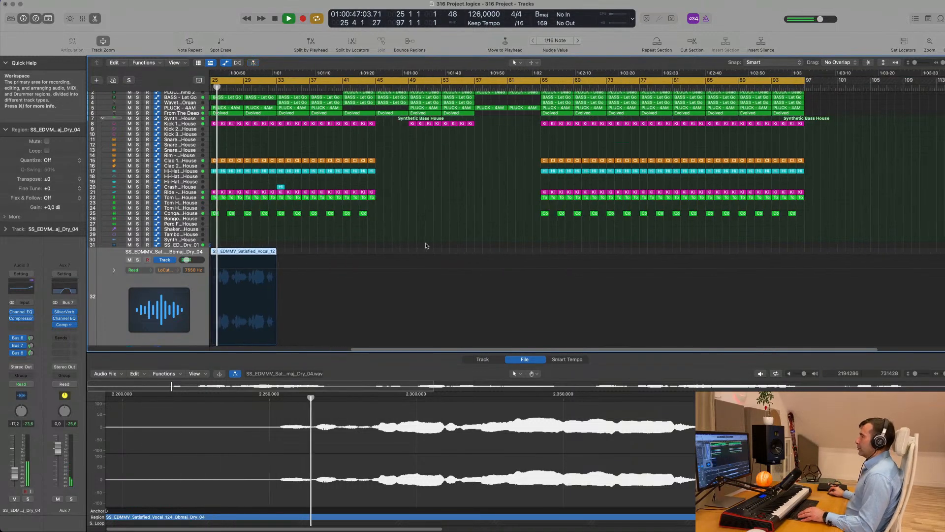
scroll(426, 246, "up", 4)
scroll(504, 235, "left", 4)
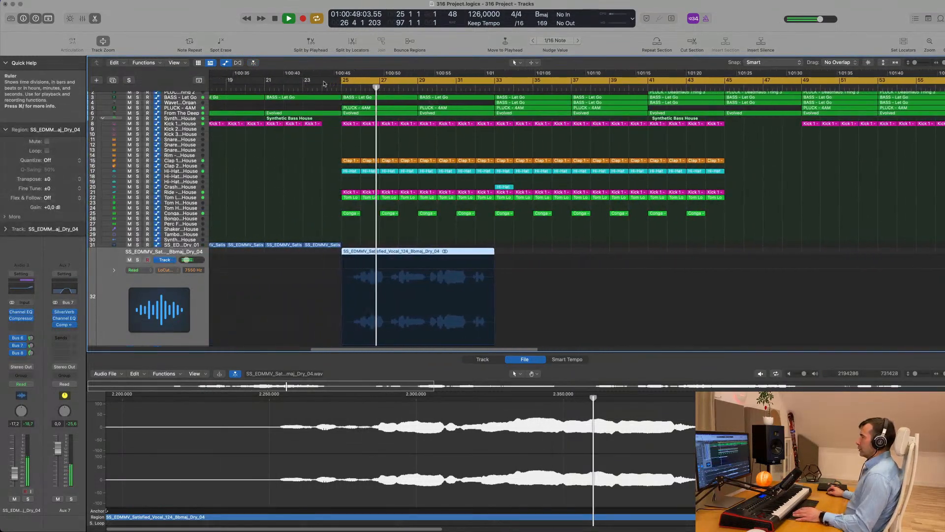
scroll(324, 83, "left", 1)
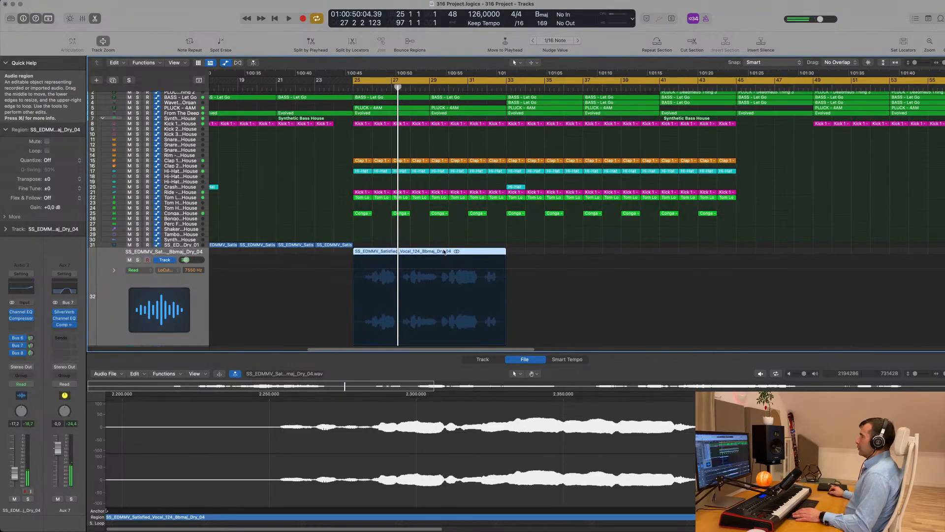
left_click_drag(438, 252, 592, 253)
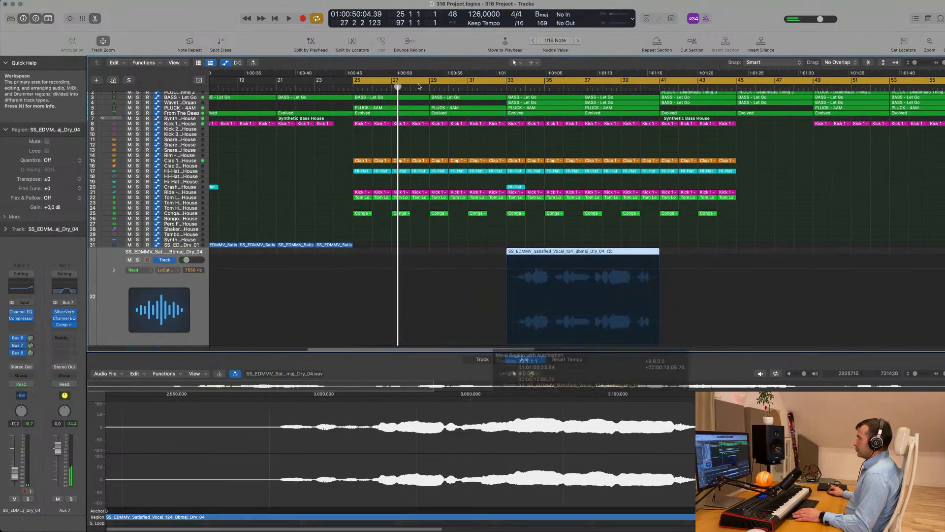
Step: Delete the two PLUCK - 4AM regions starting at bars 33 and 37
left_click(543, 109)
key("BackSpace")
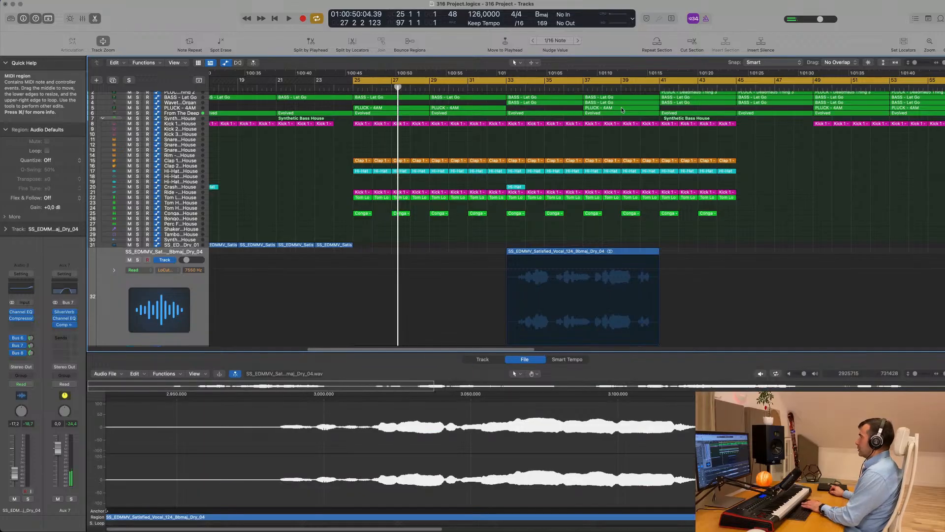
left_click(621, 109)
key("BackSpace")
Step: Play from bar 25, audition the PLUCK - 4AM track in solo, and set its volume to -6.0 dB
key("space")
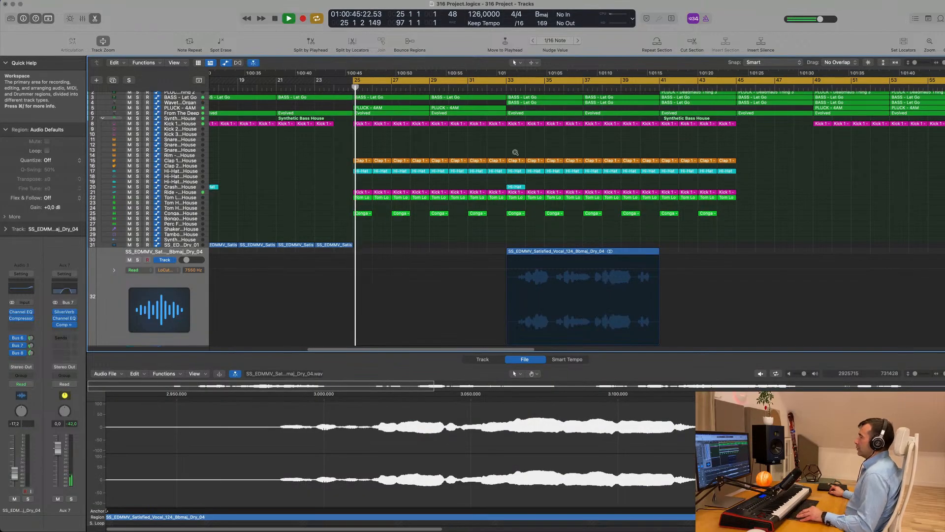
key("super+Left")
key("super+Left")
key("super+Right")
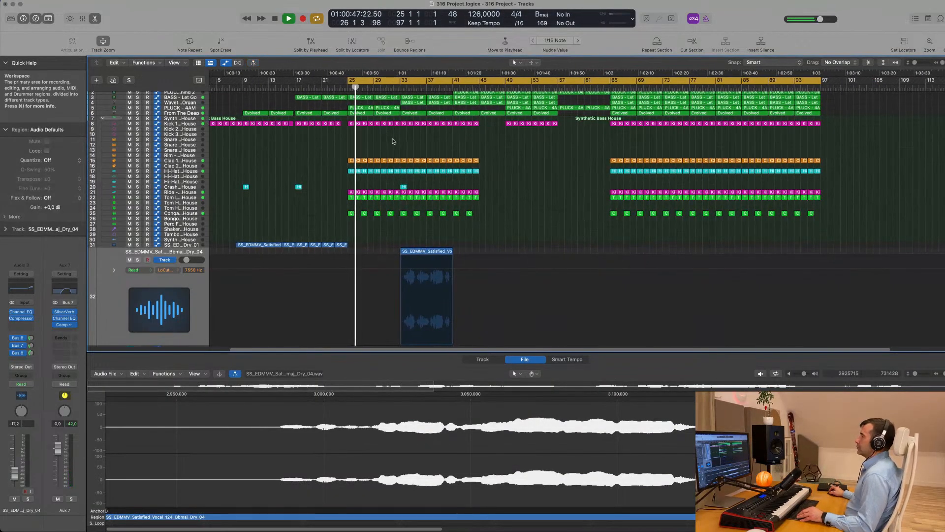
key("super+Right")
left_click(180, 108)
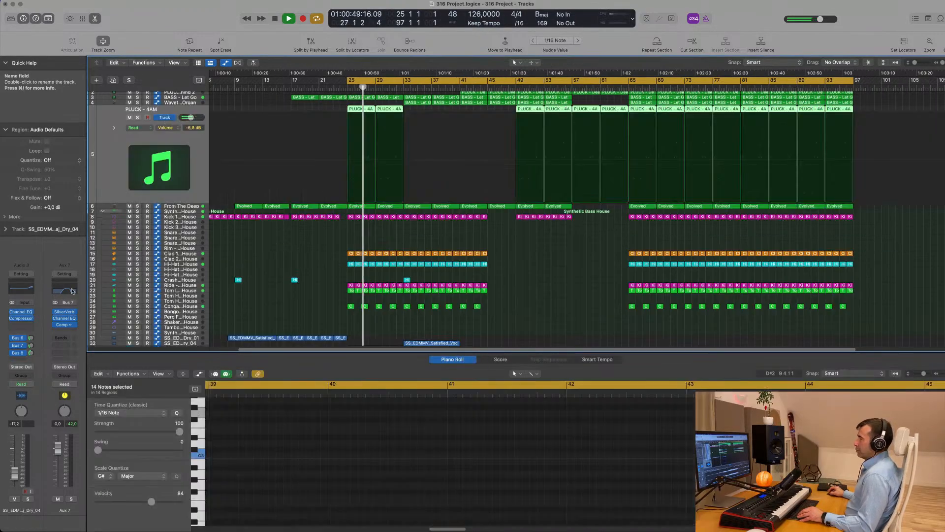
left_click(28, 498)
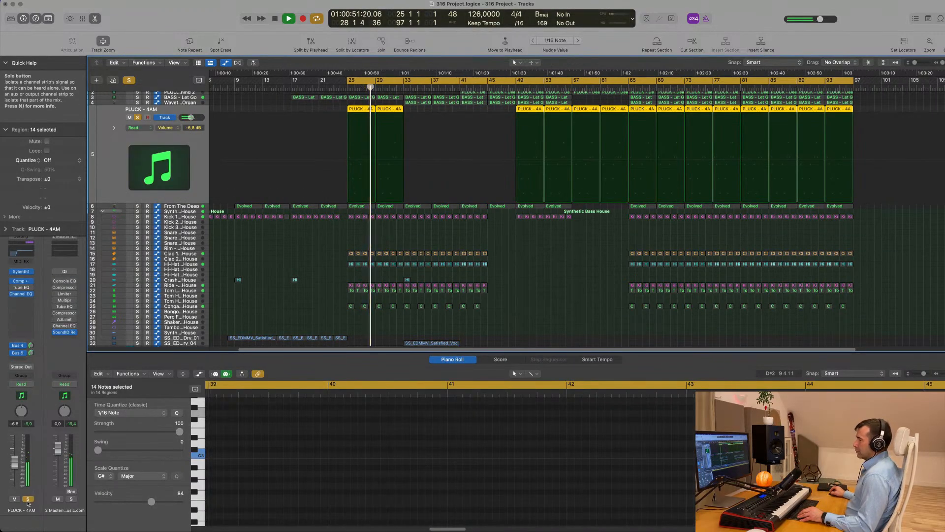
left_click(28, 499)
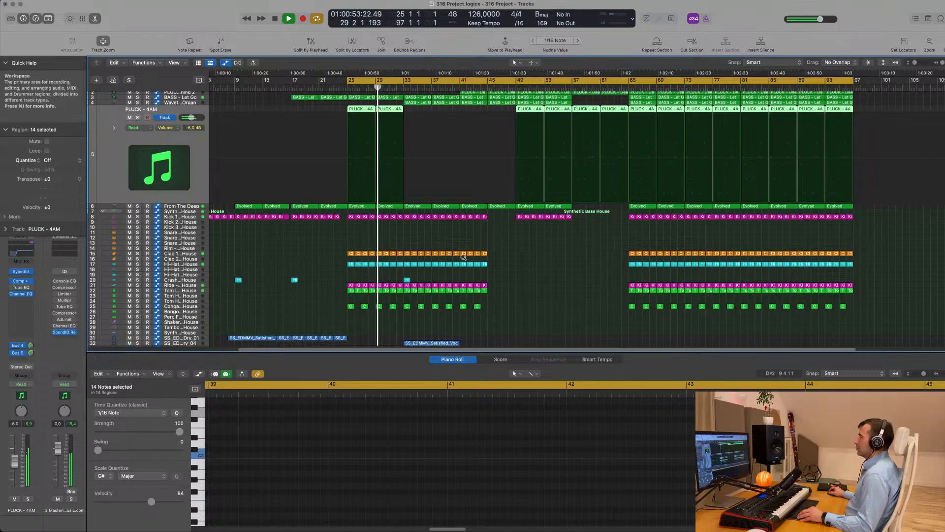
Step: Audition the Dry_04 vocal around bar 33 and move its region one bar earlier to start at bar 32
key("super+Right")
scroll(360, 336, "down", 1)
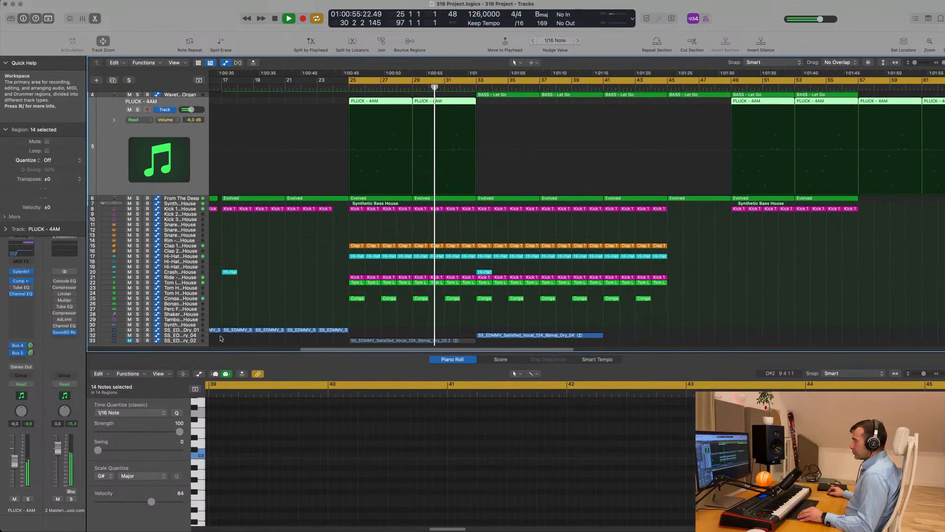
left_click(528, 335)
key("super+Right")
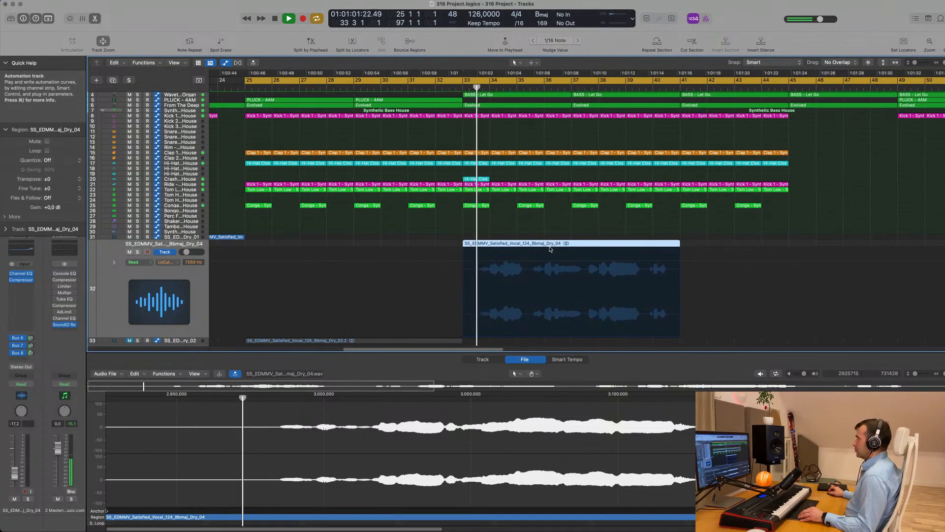
left_click(432, 87)
scroll(570, 234, "right", 2)
scroll(570, 234, "right", 2)
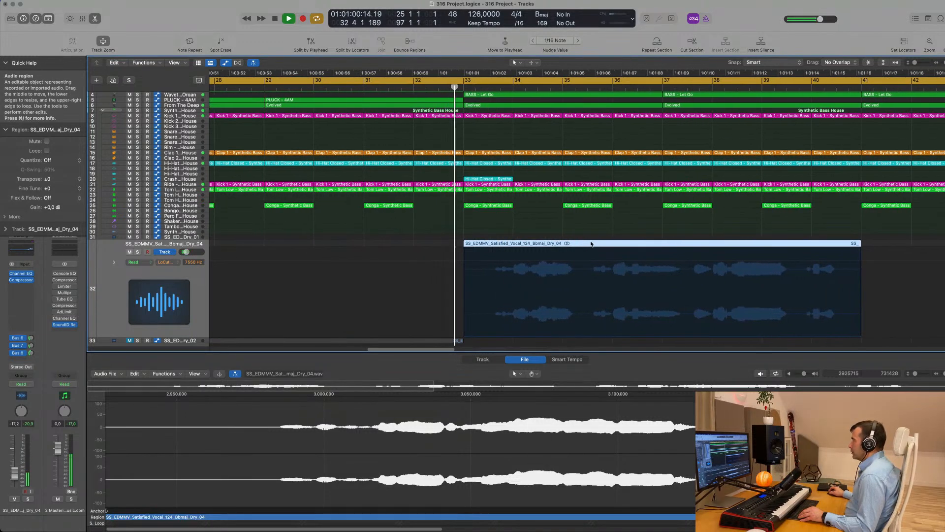
left_click_drag(591, 245, 543, 250)
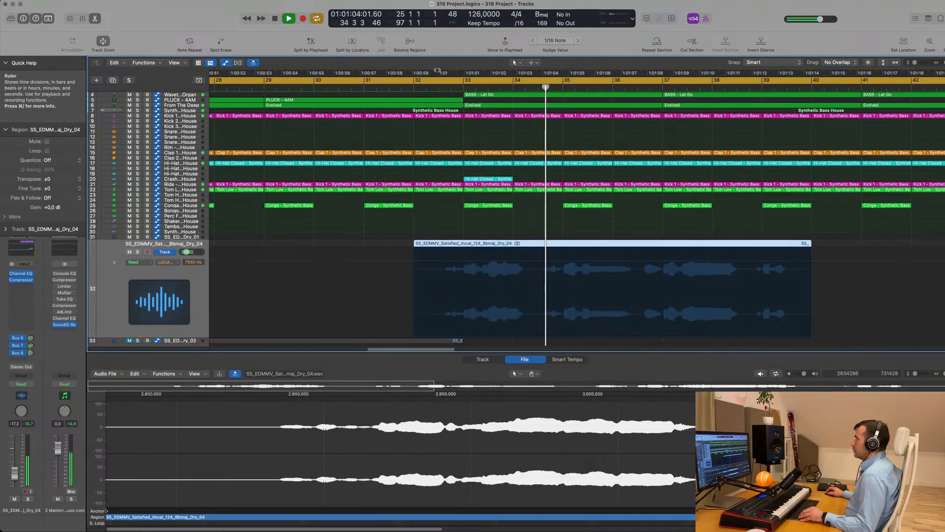
Step: Play from just before bar 32 to check the moved vocal's timing against the beat
left_click(397, 88)
scroll(463, 266, "up", 5)
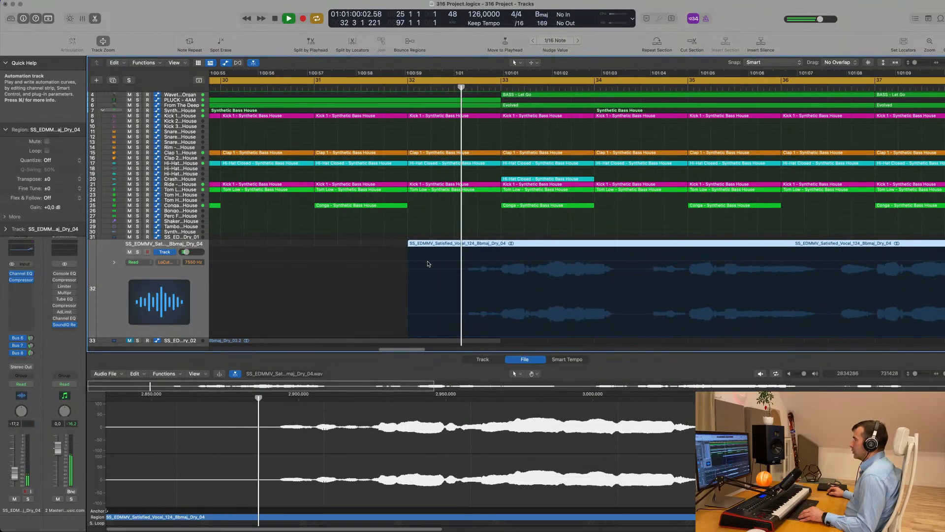
scroll(428, 263, "down", 5)
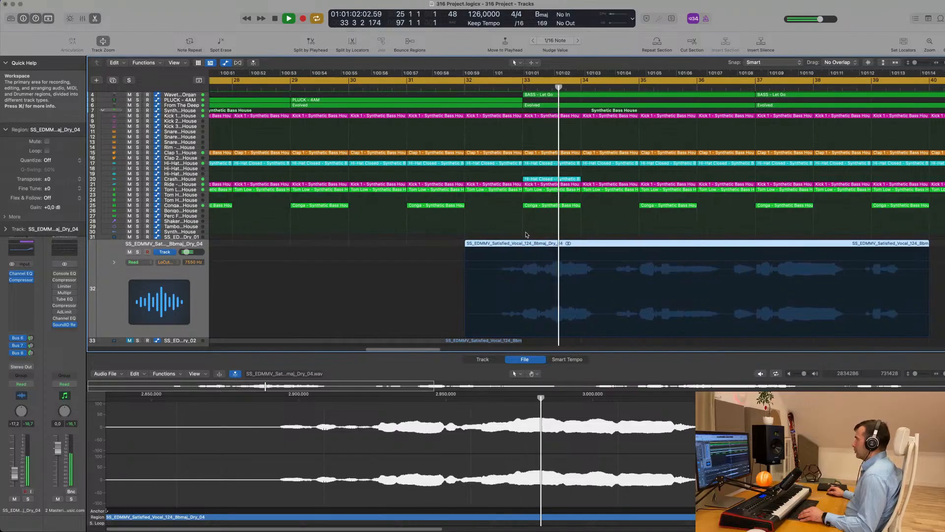
scroll(531, 233, "down", 1)
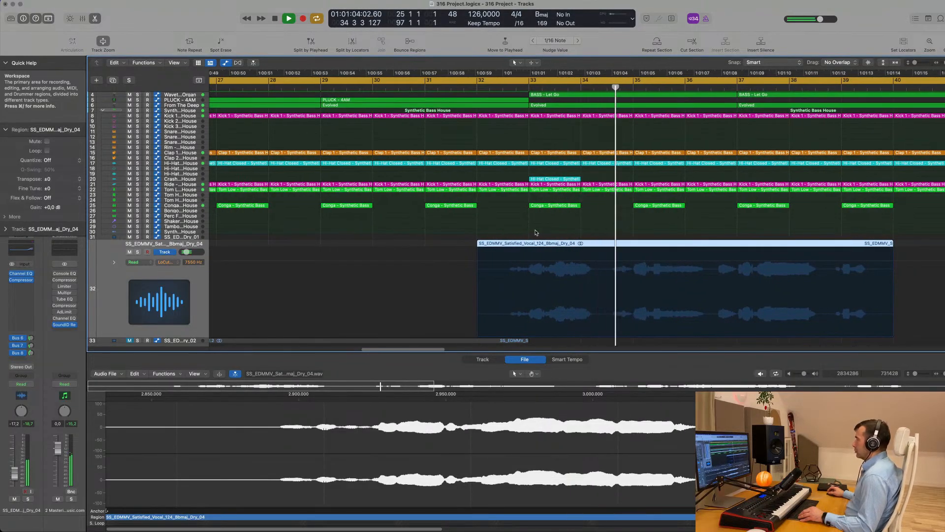
scroll(618, 256, "up", 4)
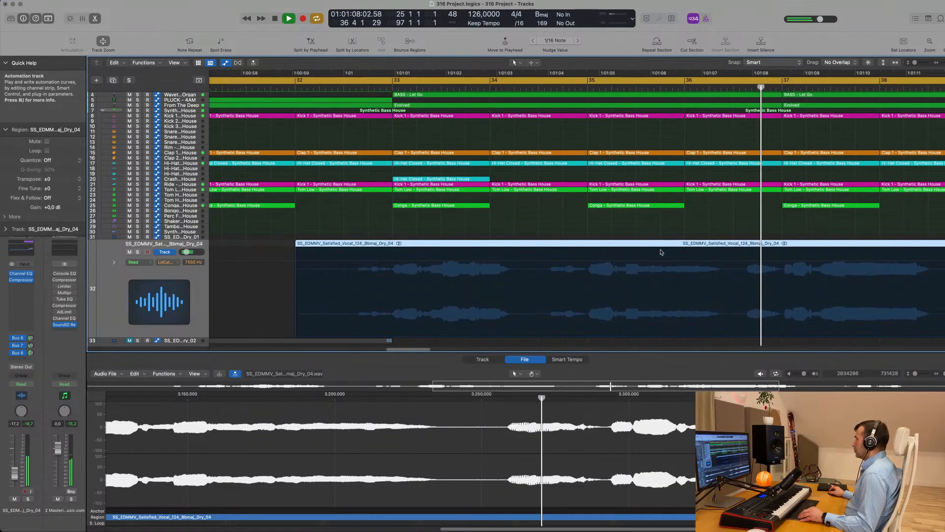
Step: Stop playback near bar 38 and examine the Dry_04 vocal's waveform in the audio file editor
scroll(664, 251, "down", 4)
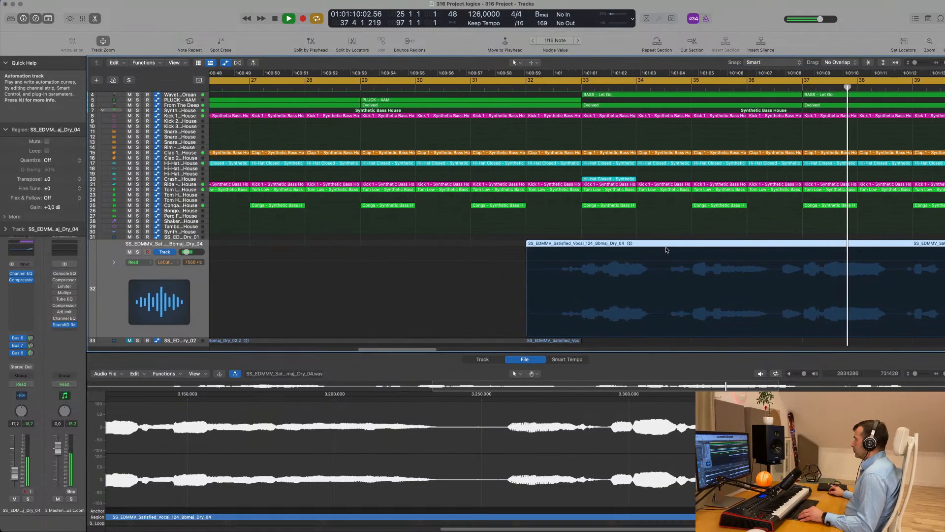
scroll(667, 249, "down", 3)
key("space")
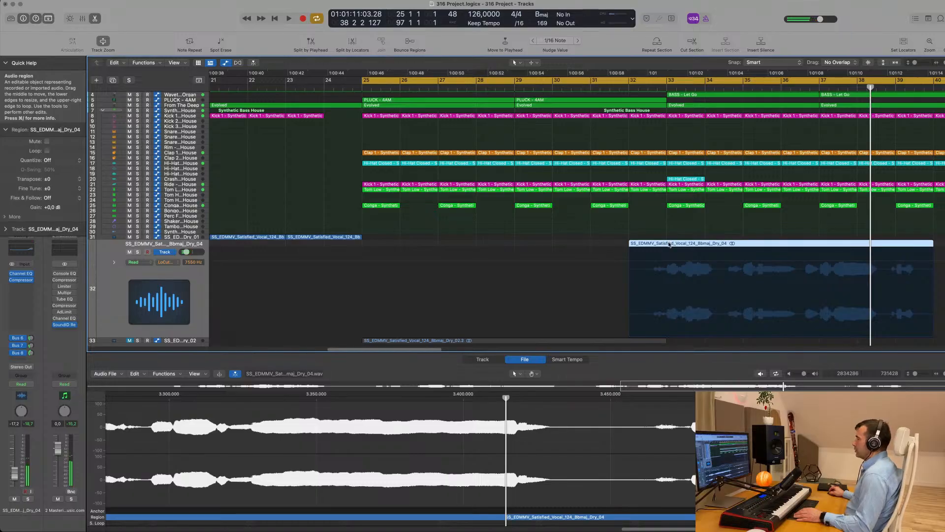
key("e")
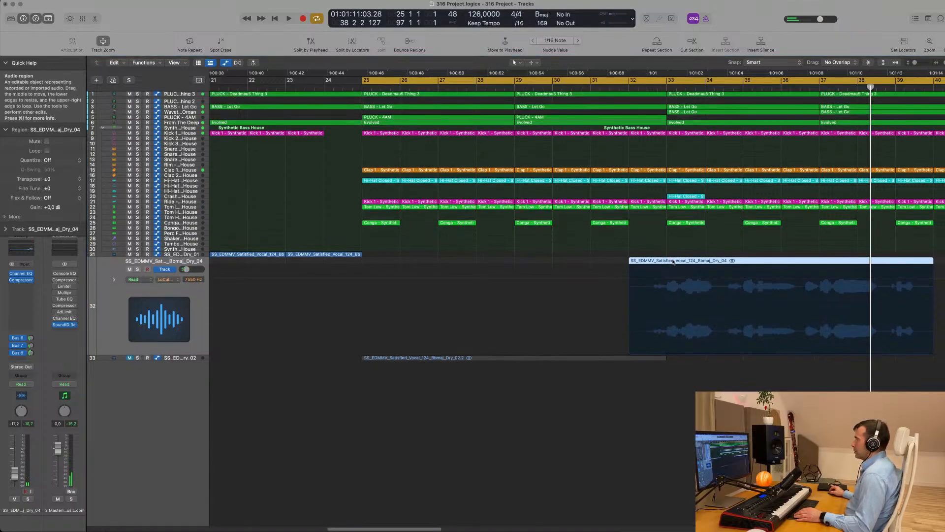
key("e")
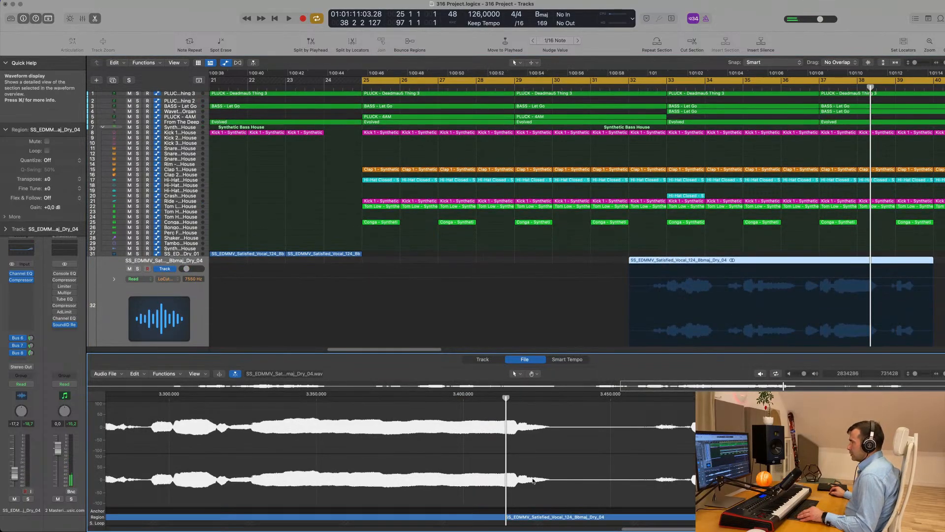
scroll(534, 480, "down", 4)
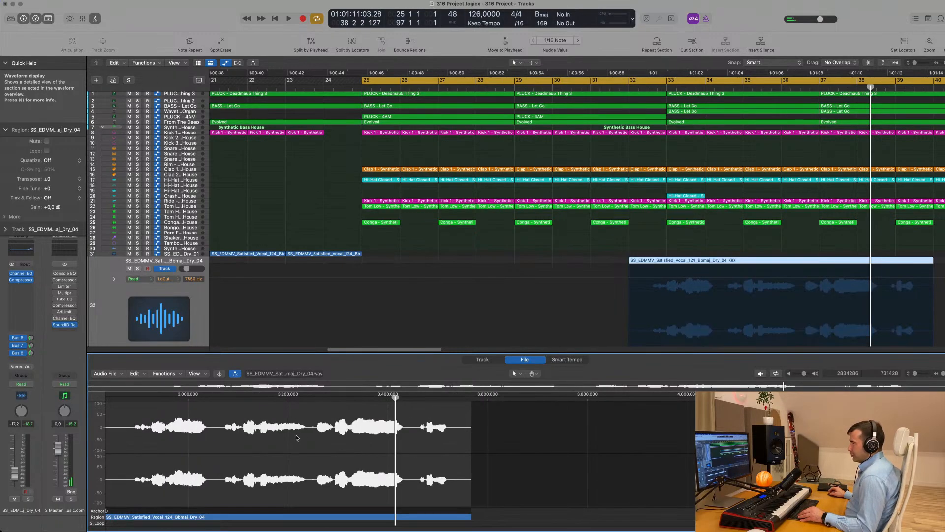
Step: Compare the Dry_04 vocal in the File, Track and Smart Tempo editors, ending on the Track view around bar 32
left_click(482, 360)
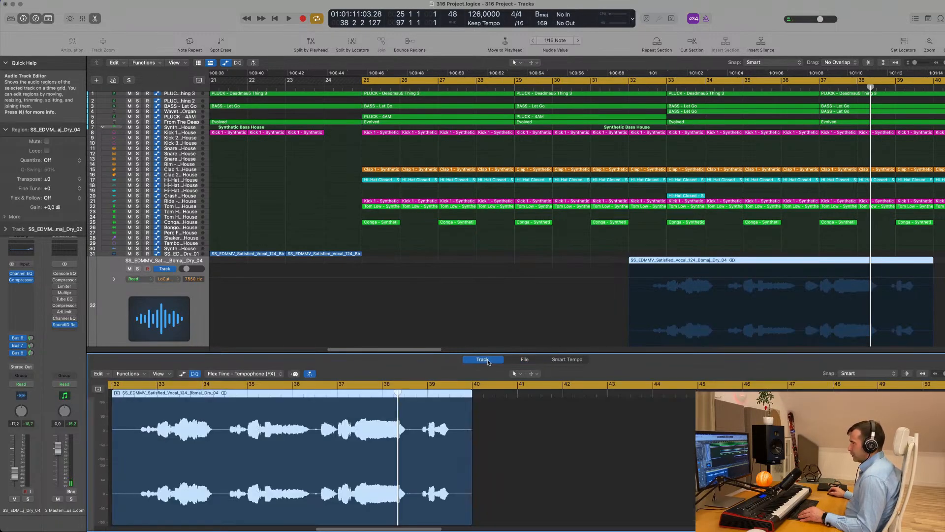
left_click(524, 360)
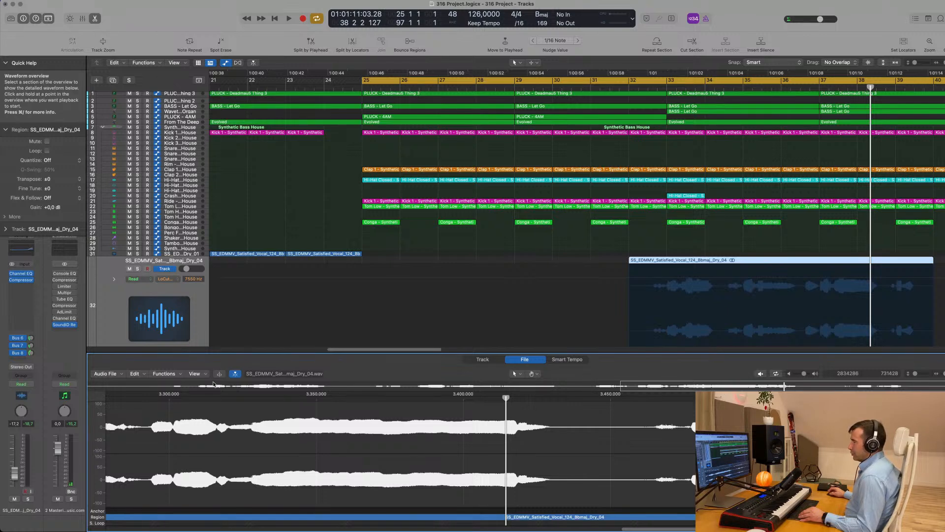
left_click(167, 373)
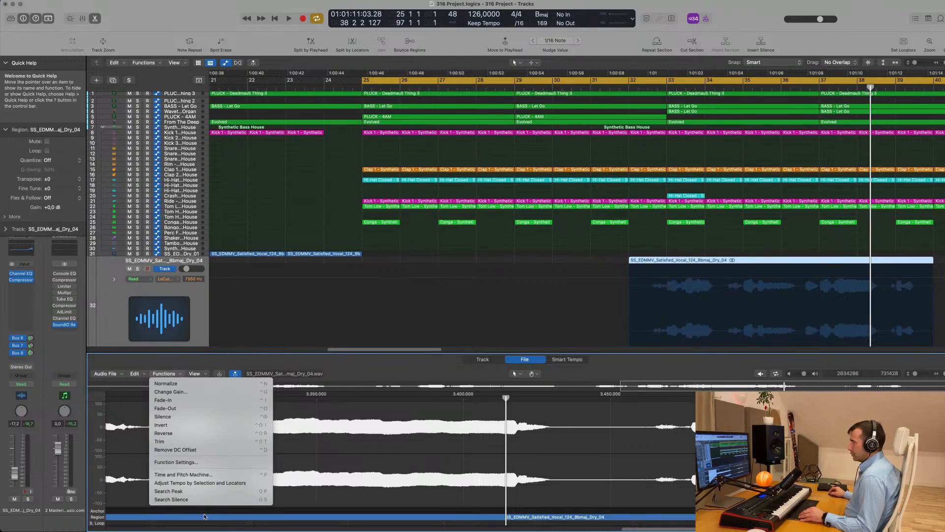
left_click(208, 492)
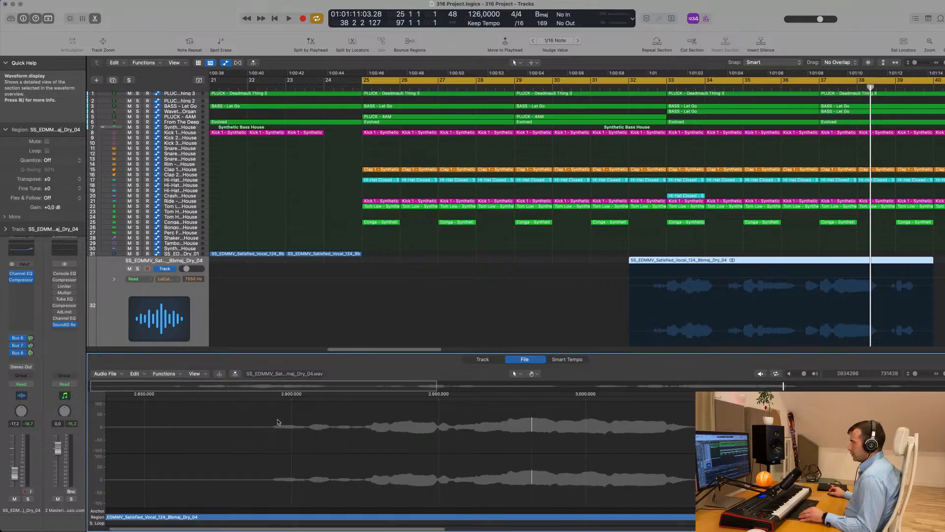
left_click(482, 359)
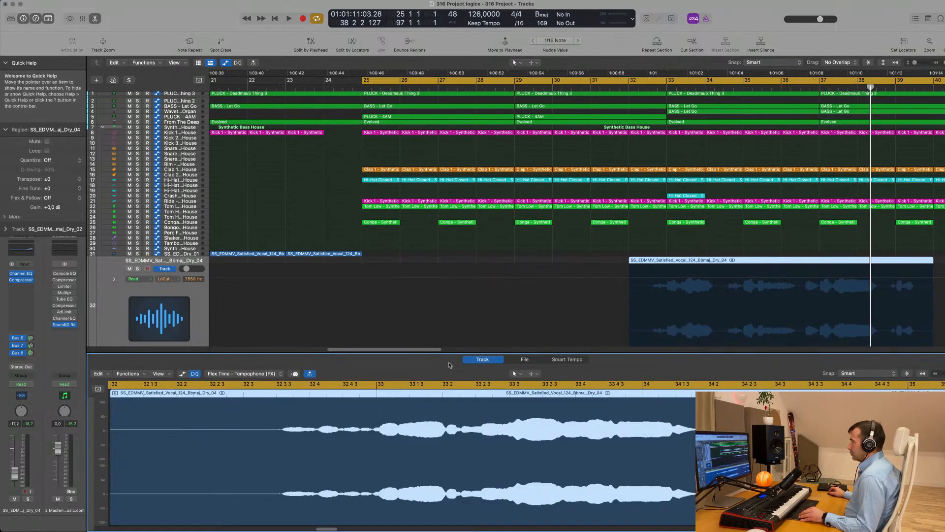
left_click(570, 360)
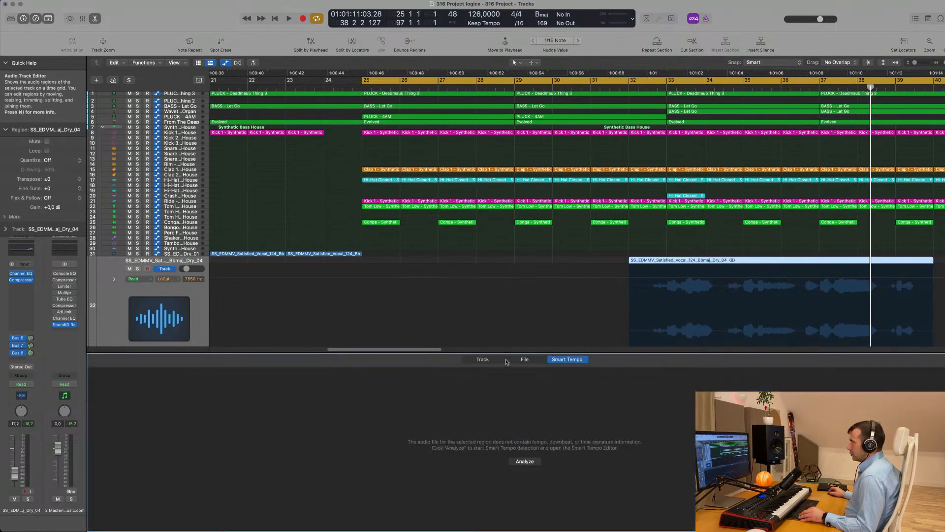
left_click(477, 360)
scroll(542, 433, "left", 10)
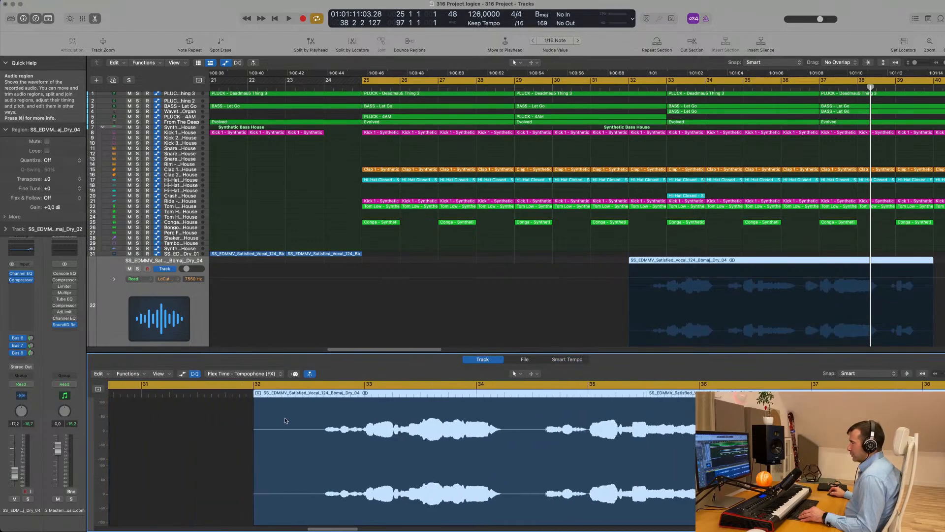
scroll(575, 442, "right", 8)
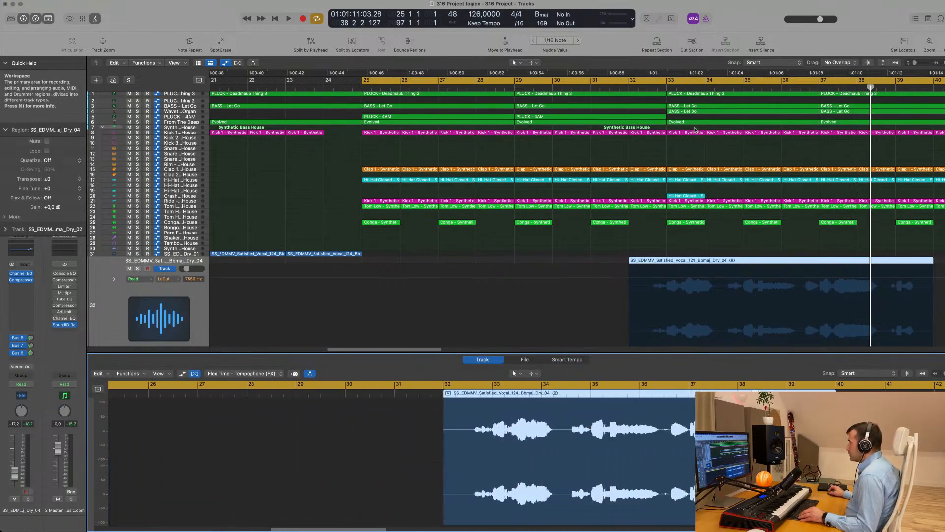
Step: Place the playhead at bars 33, 35, 37 and 39 to check the vocal phrases against the grid
left_click(666, 86)
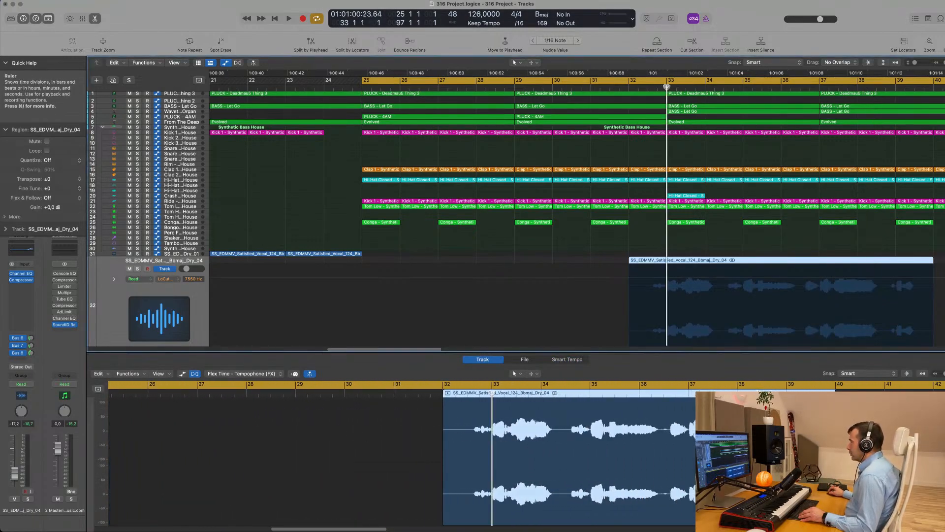
left_click(745, 87)
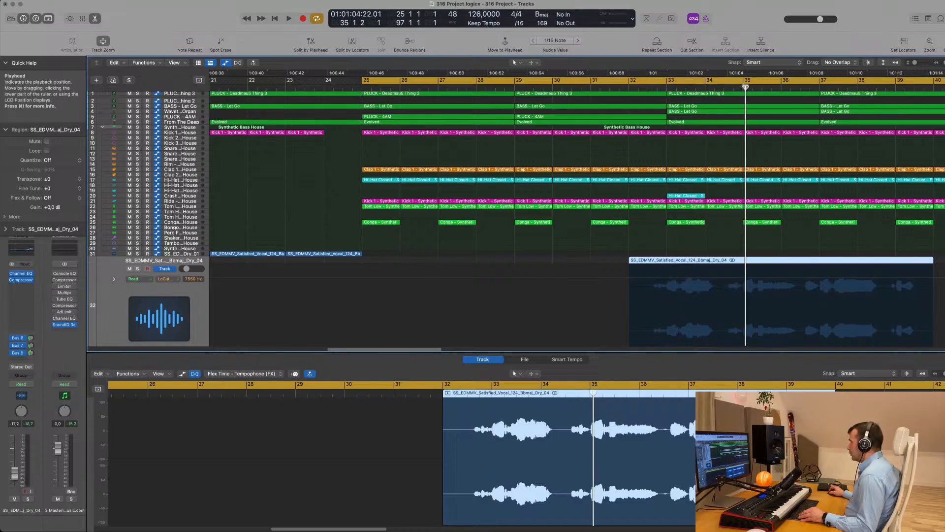
left_click(820, 88)
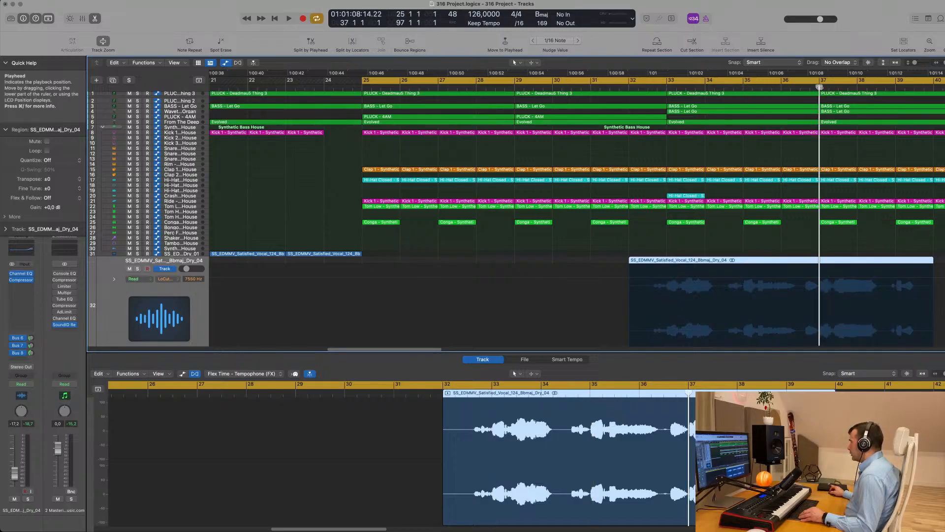
left_click(895, 87)
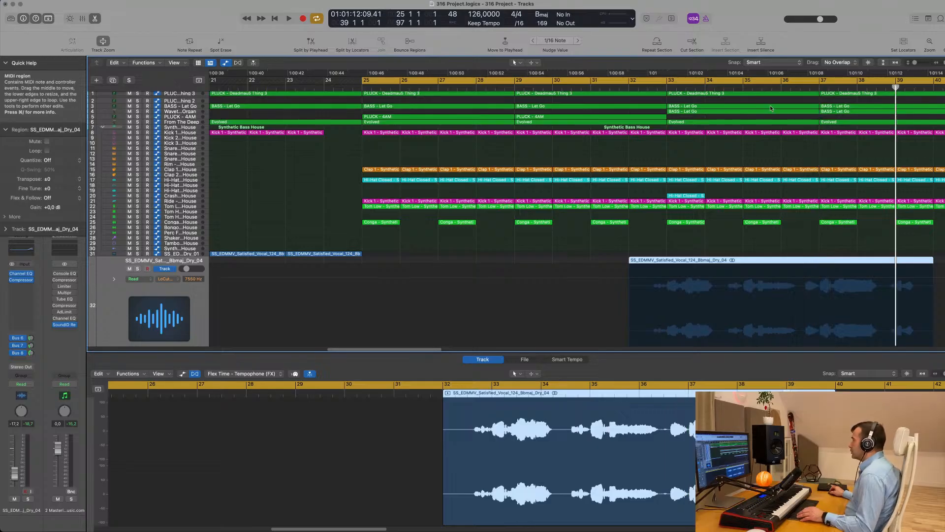
Step: Play from bar 25 and move the start of the cycle range to bar 33
key("space")
key("super+Left")
key("super+Left")
key("super+Left")
key("super+Left")
key("super+Left")
key("super+Left")
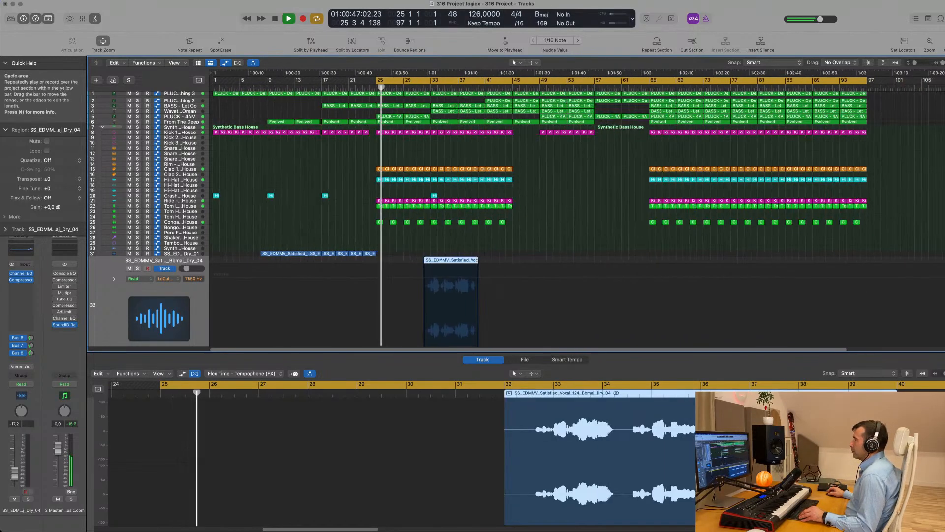
left_click_drag(378, 81, 431, 82)
key("space")
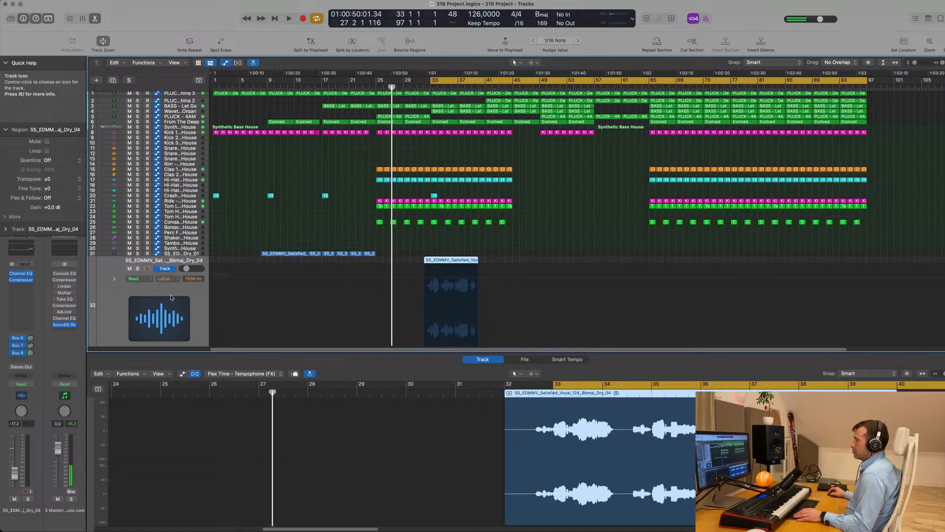
Step: Play the vocal from bar 33, then rewind to bar 32 to hear its lead-in
scroll(198, 300, "down", 1)
key("space")
key("super+Right")
key("super+Right")
key("super+Right")
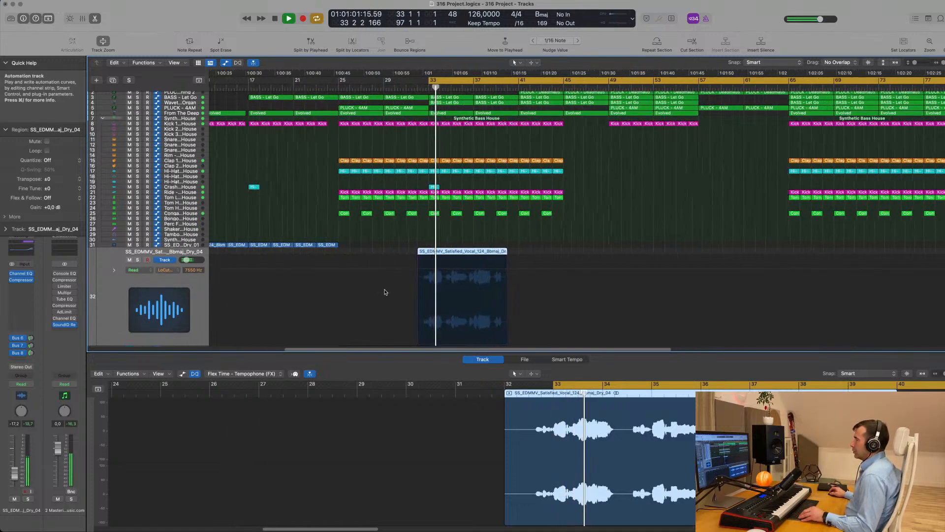
key("comma")
key("comma")
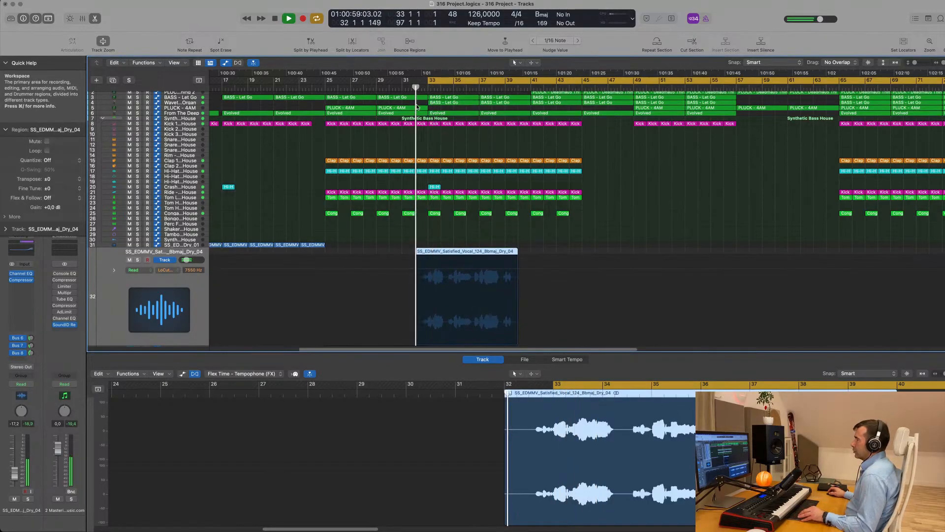
Step: Move the start of the cycle range to bar 32 and play the Dry_04 vocal with the track
scroll(361, 201, "up", 5)
scroll(380, 135, "down", 1)
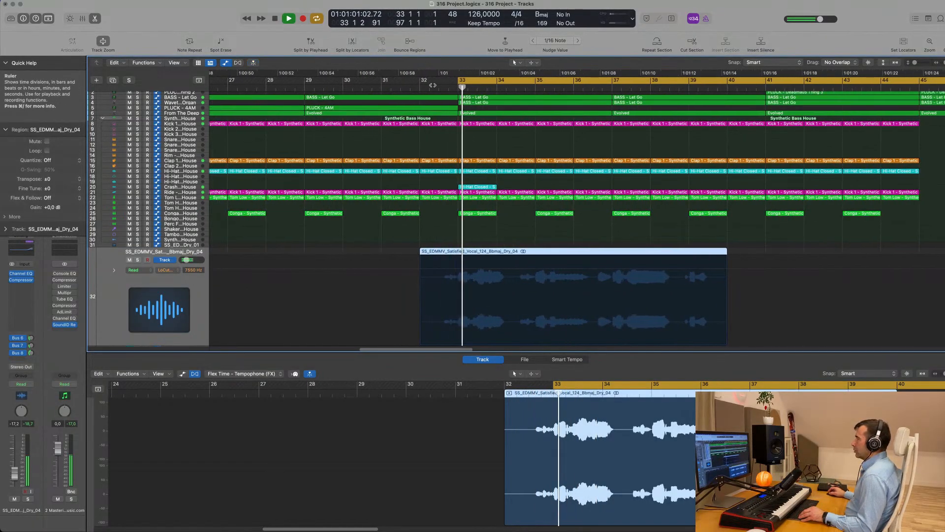
left_click_drag(457, 82, 420, 83)
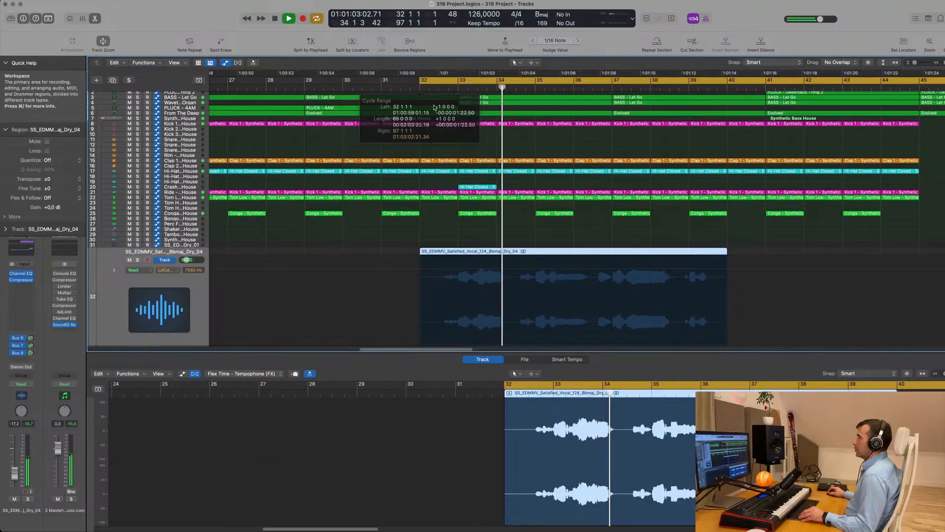
scroll(439, 116, "down", 2)
scroll(439, 116, "down", 6)
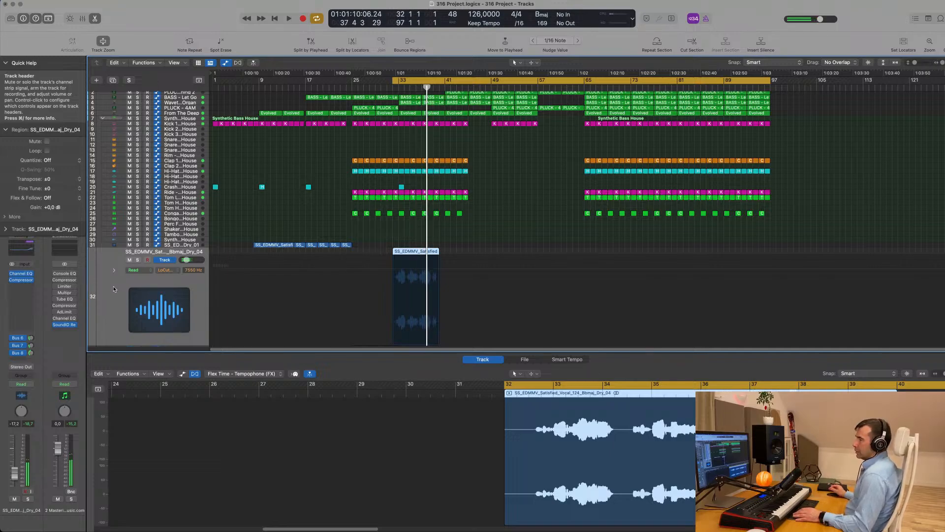
Step: Insert a stereo Pitch Shifter on the Dry_04 vocal track after the Compressor
left_click(20, 290)
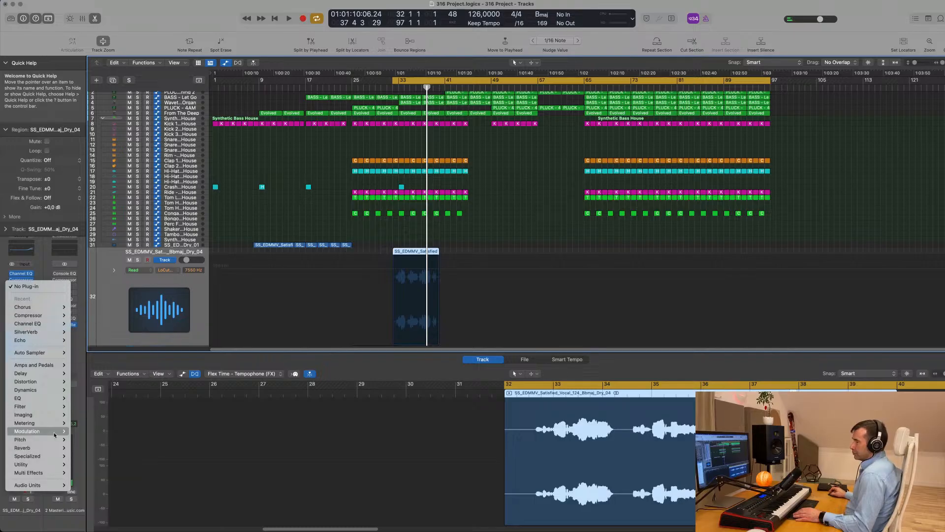
mouse_move(53, 442)
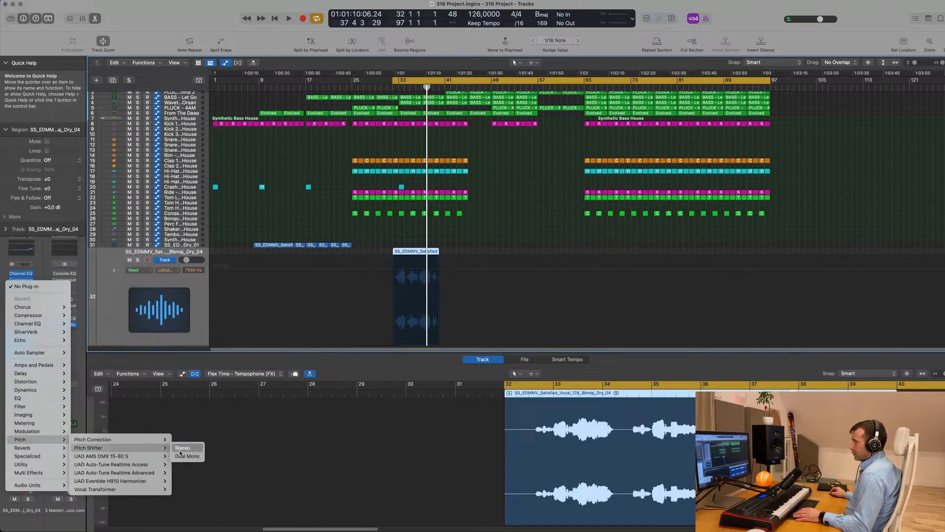
left_click(179, 450)
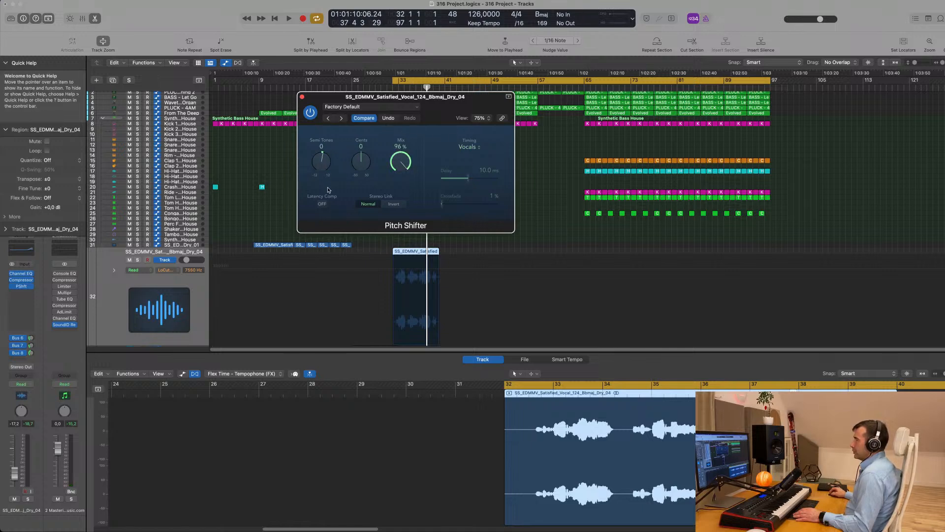
Step: Audition the vocal from bar 32 with the Pitch Shifter's Semi Tones at 1
key("space")
left_click_drag(449, 109, 611, 147)
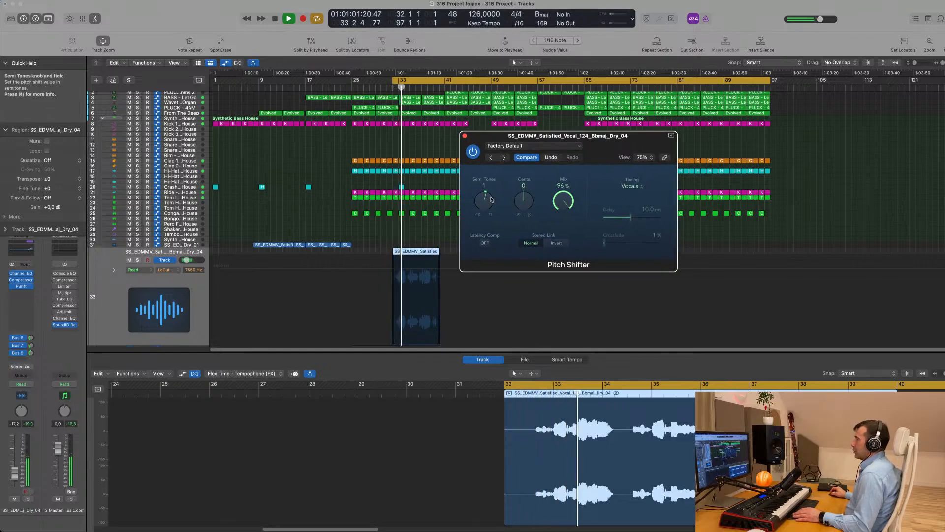
key("space")
key("space")
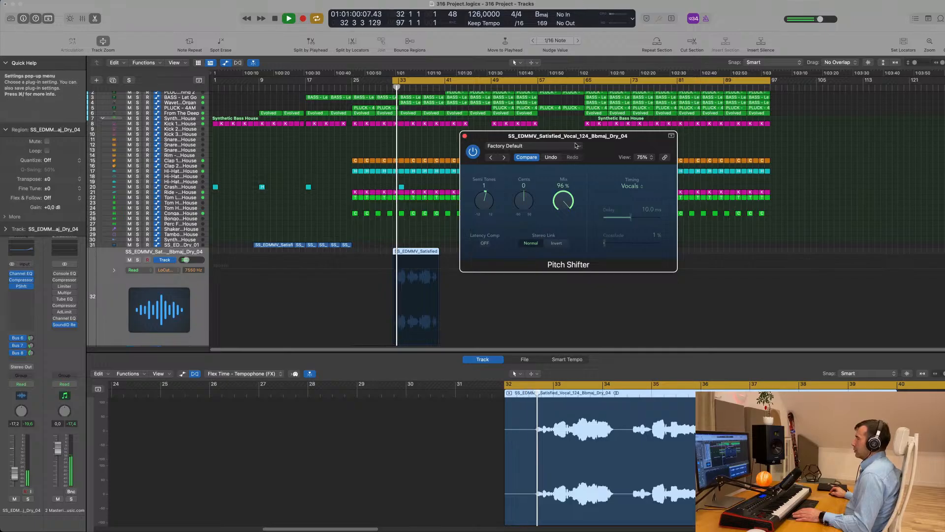
Step: Lower the Pitch Shifter's Semi Tones to -3 while auditioning the vocal in the cycle
left_click_drag(563, 158, 602, 154)
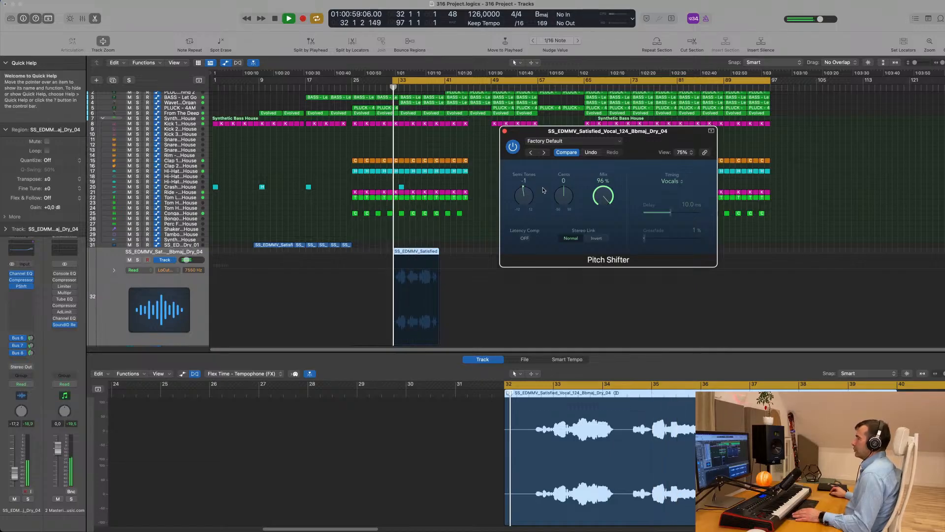
left_click_drag(650, 136, 545, 198)
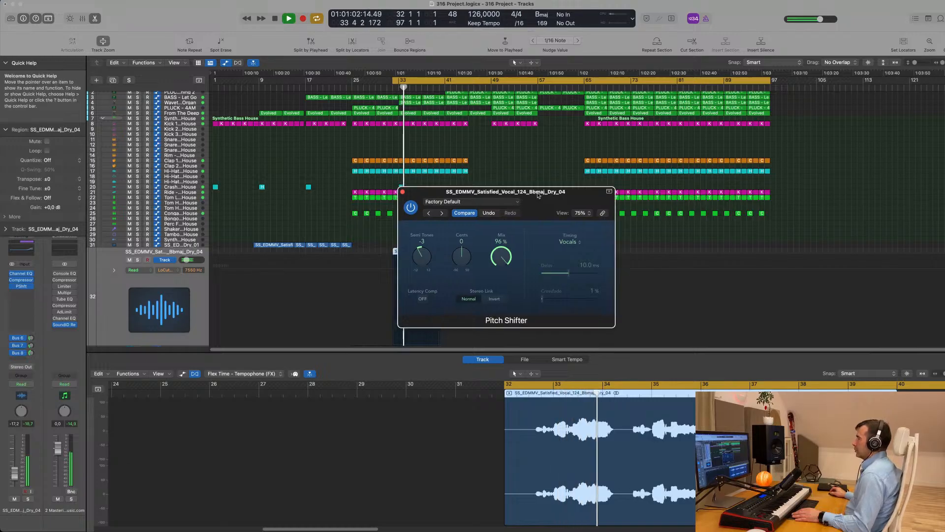
left_click_drag(535, 196, 577, 200)
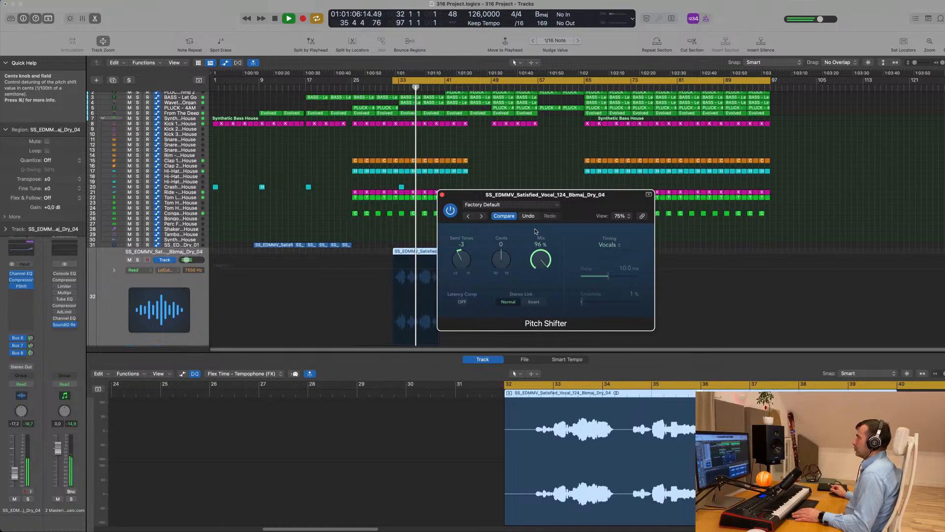
left_click_drag(585, 193, 648, 156)
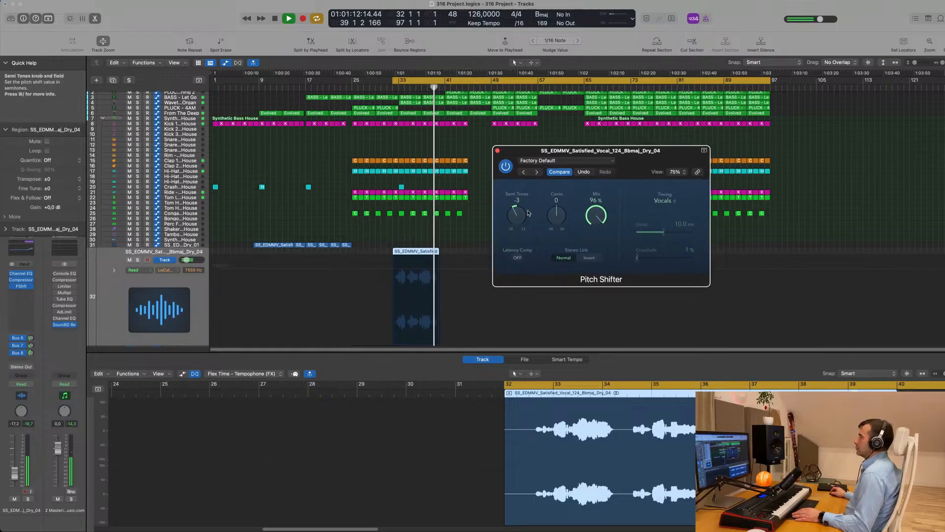
Step: Turn on the Pitch Shifter's Latency Comp and set Mix to 100 % on the Dry_04 vocal, audition it and close the plug-in
left_click(517, 257)
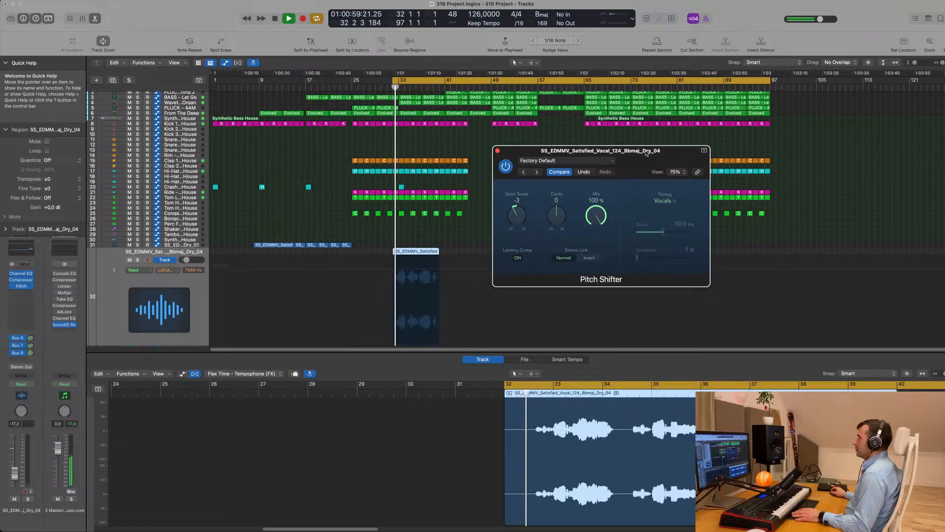
left_click_drag(646, 153, 575, 165)
left_click(525, 173)
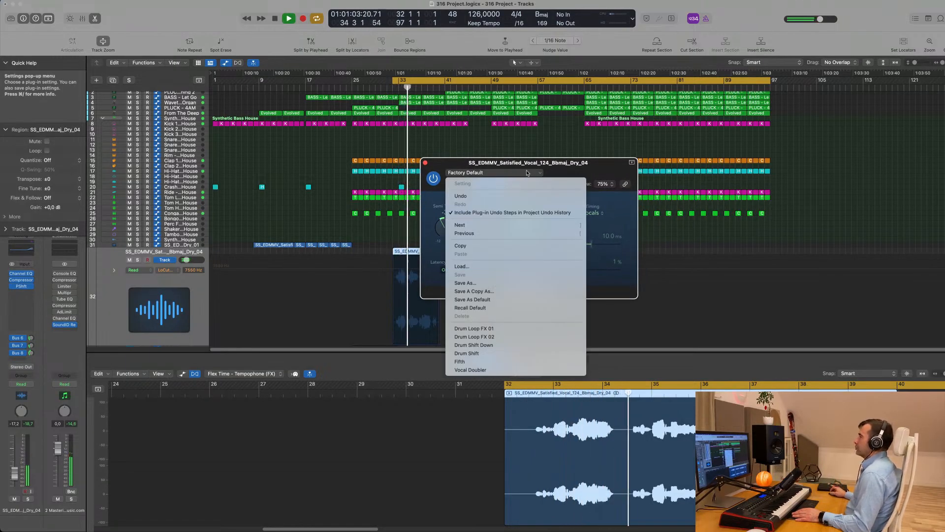
left_click(583, 165)
left_click_drag(584, 166, 653, 155)
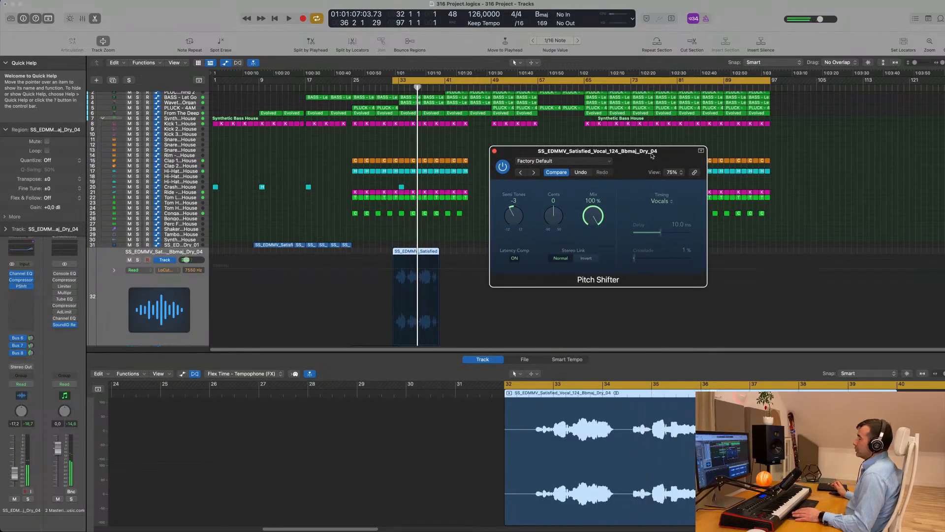
key("space")
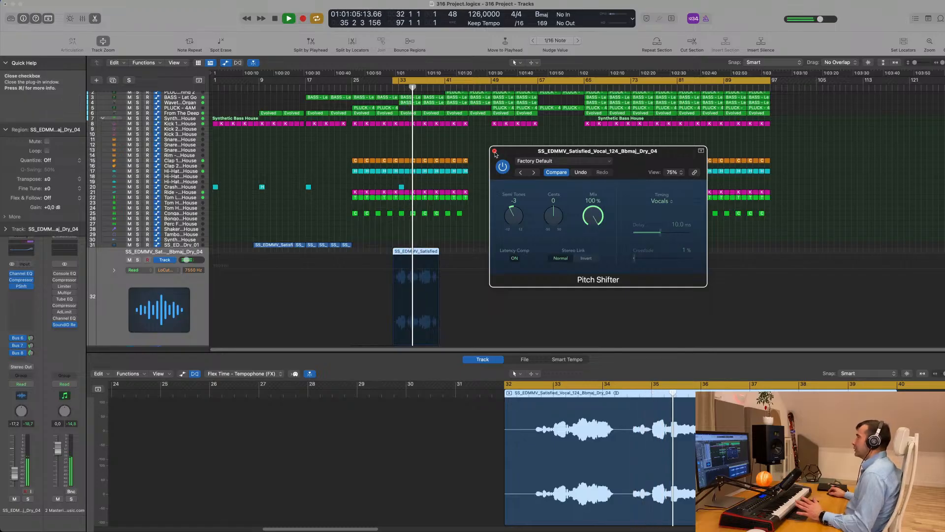
key("super+w")
Step: Copy the Pitch Shifter insert from the Dry_04 vocal channel to the slot below the Compressor on the Dry_01 vocal channel in the mixer
left_click(167, 245)
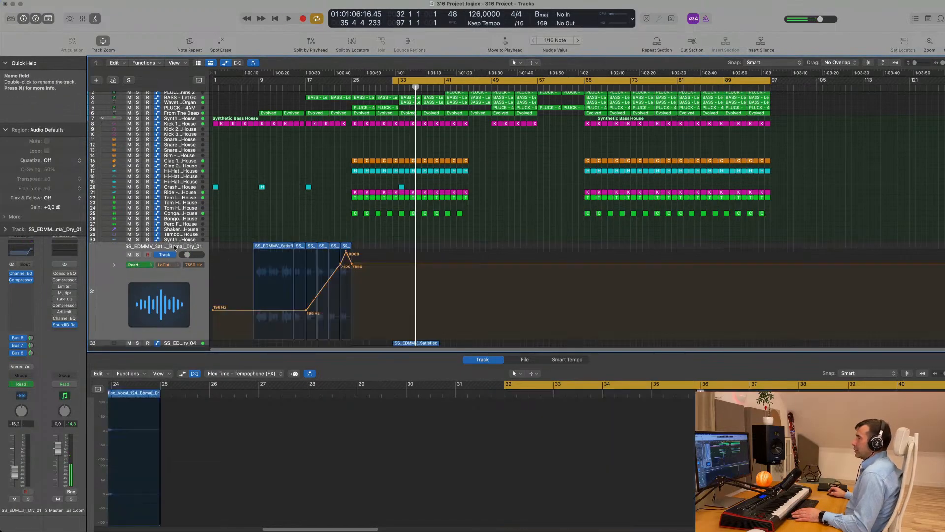
key("x")
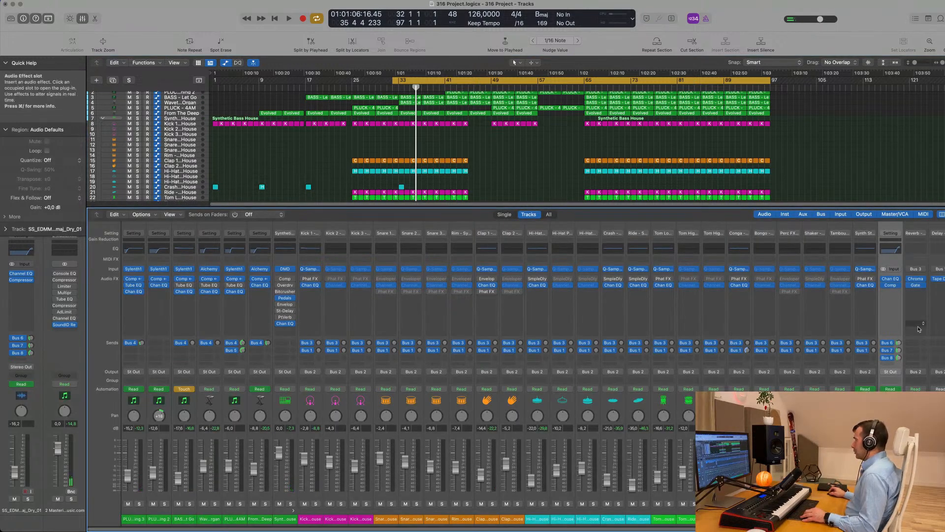
scroll(411, 190, "down", 10)
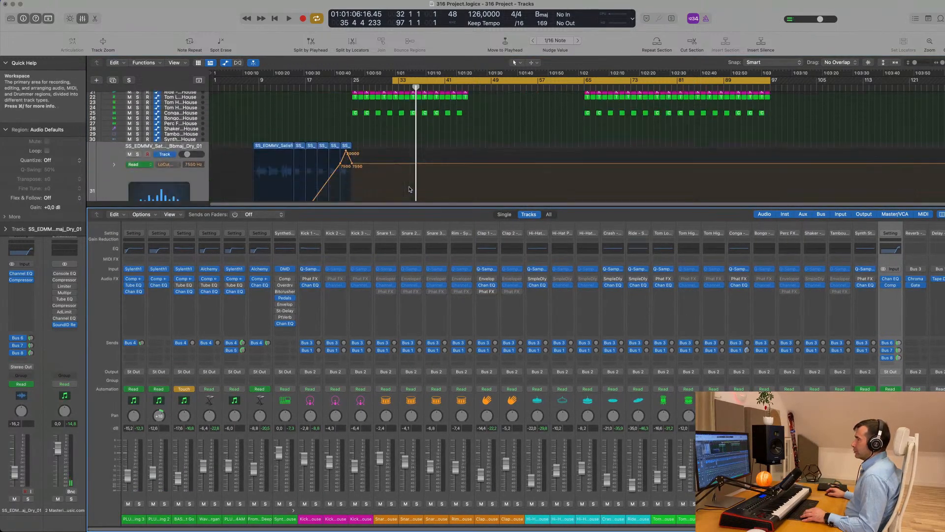
left_click(187, 157)
key("ctrl+z")
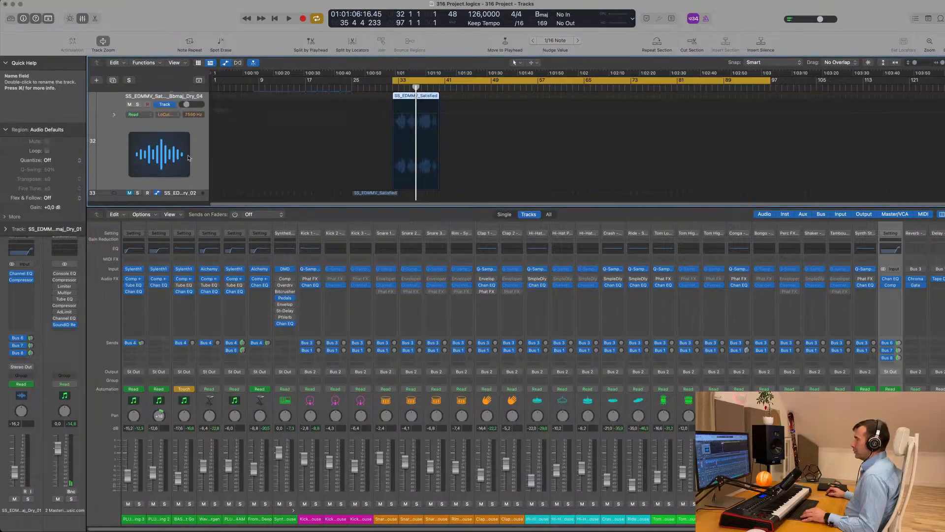
scroll(757, 367, "right", 4)
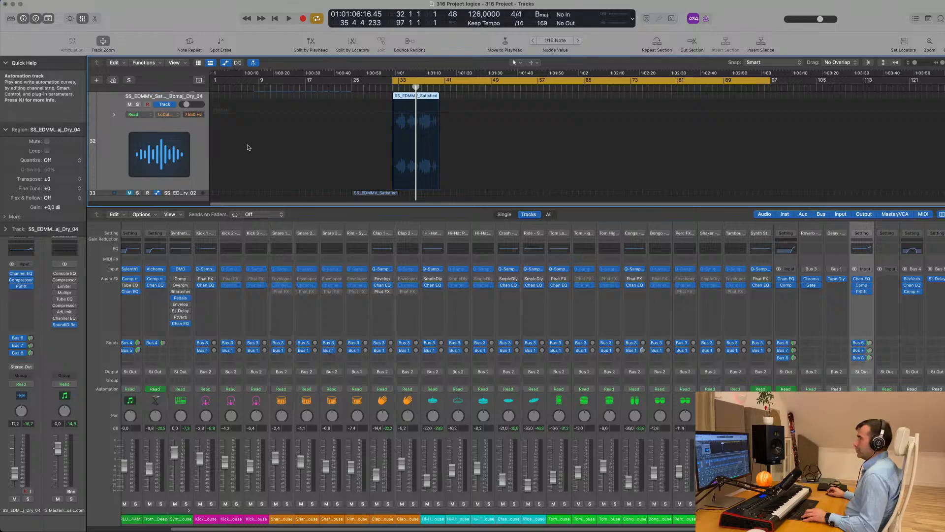
scroll(204, 144, "up", 2)
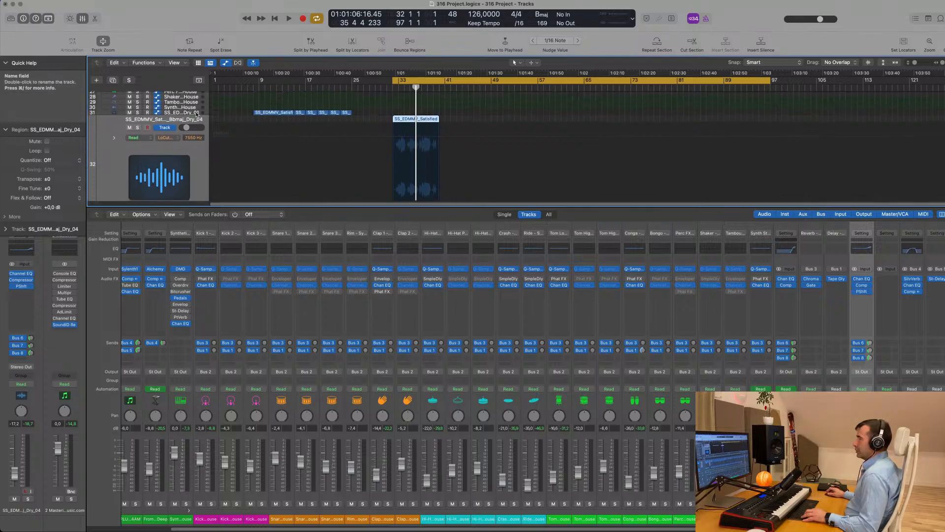
left_click(197, 112)
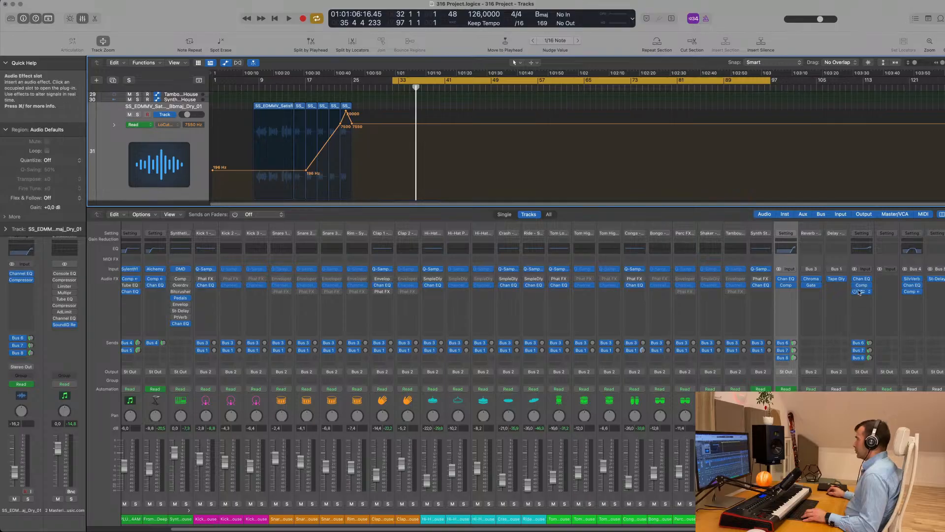
left_click_drag(864, 292, 798, 294)
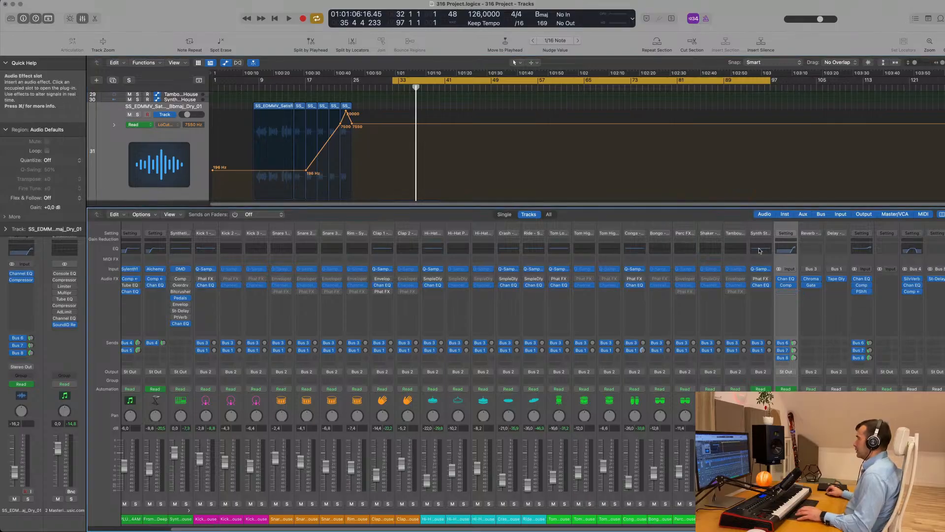
Step: Extend the cycle range back to bar 17, start playback and hide the mixer
scroll(382, 79, "up", 15)
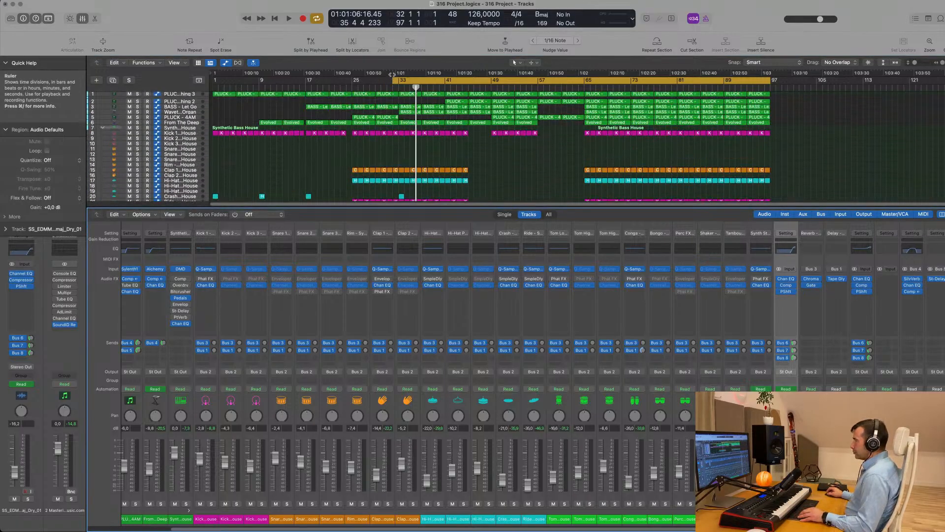
left_click_drag(393, 81, 307, 82)
key("space")
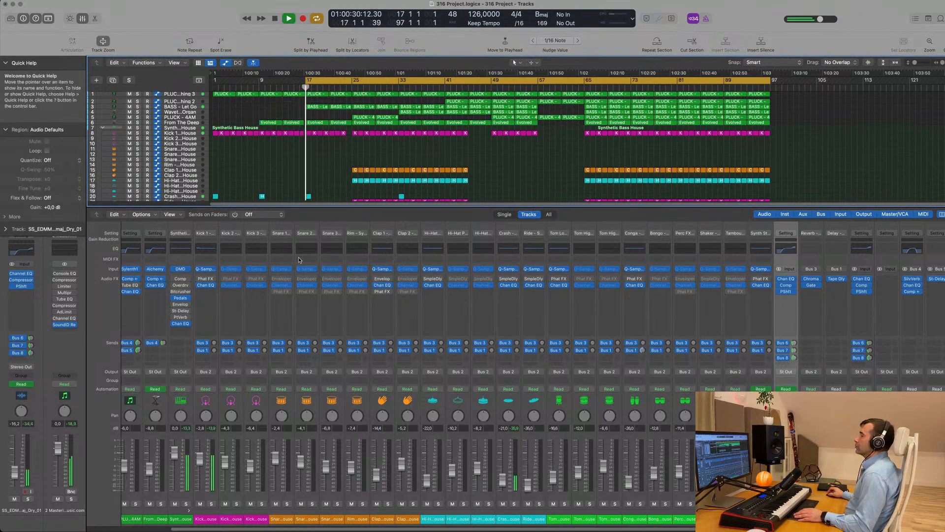
key("x")
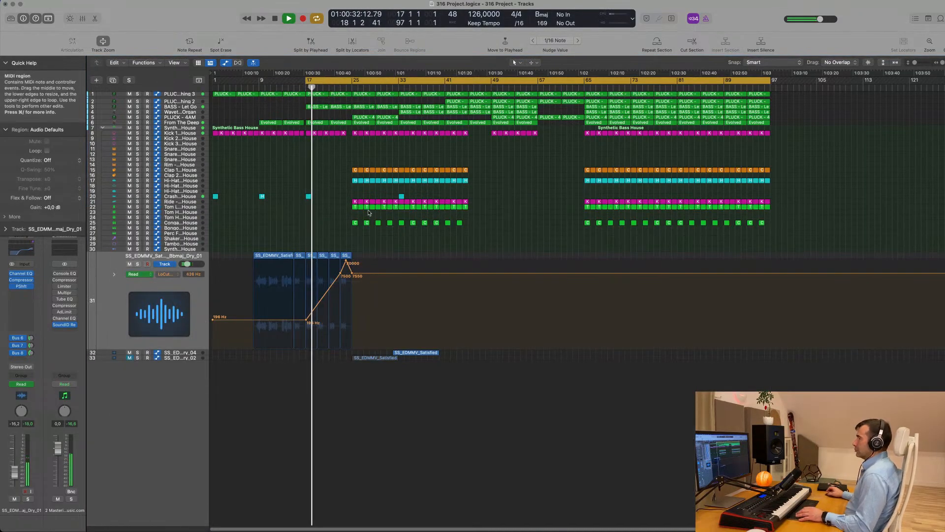
Step: Extend the cycle range back to bar 9 and audition the pitch-shifted Dry_01 vocal with the track
left_click_drag(301, 82, 260, 81)
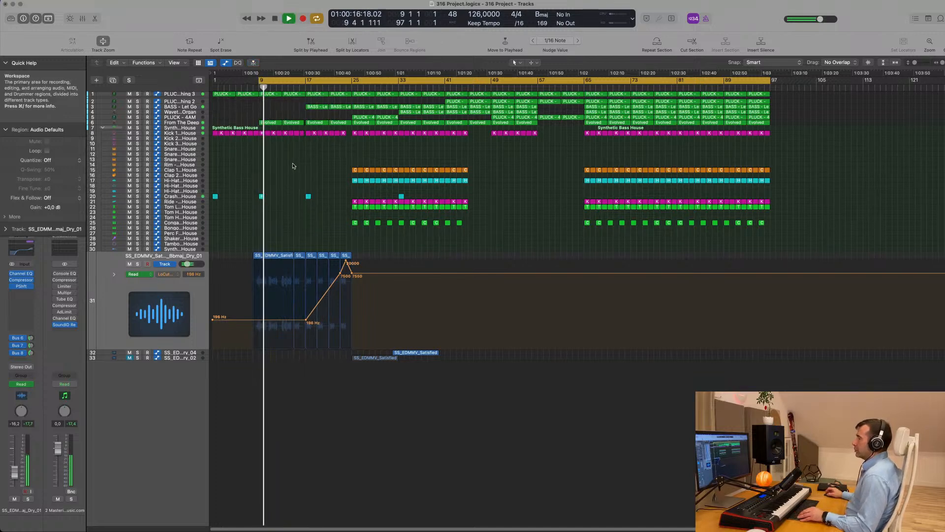
scroll(297, 166, "up", 8)
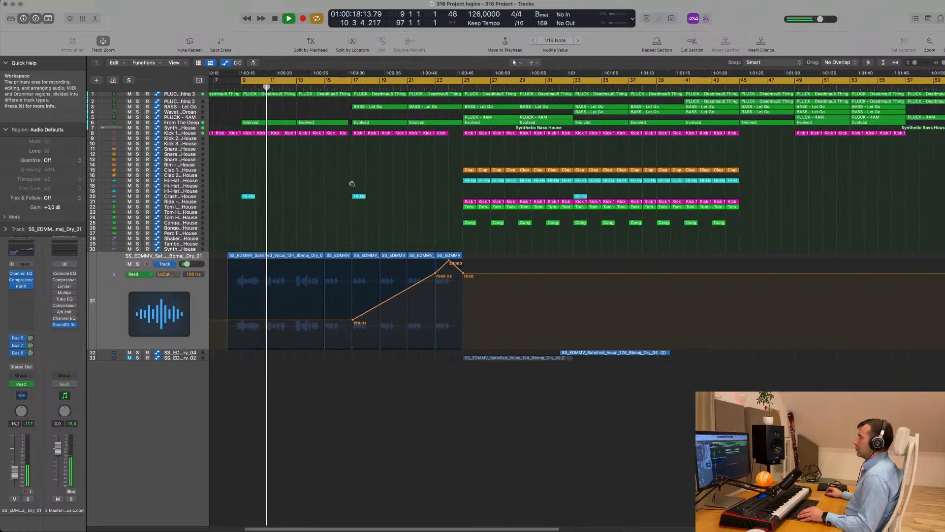
scroll(321, 186, "down", 4)
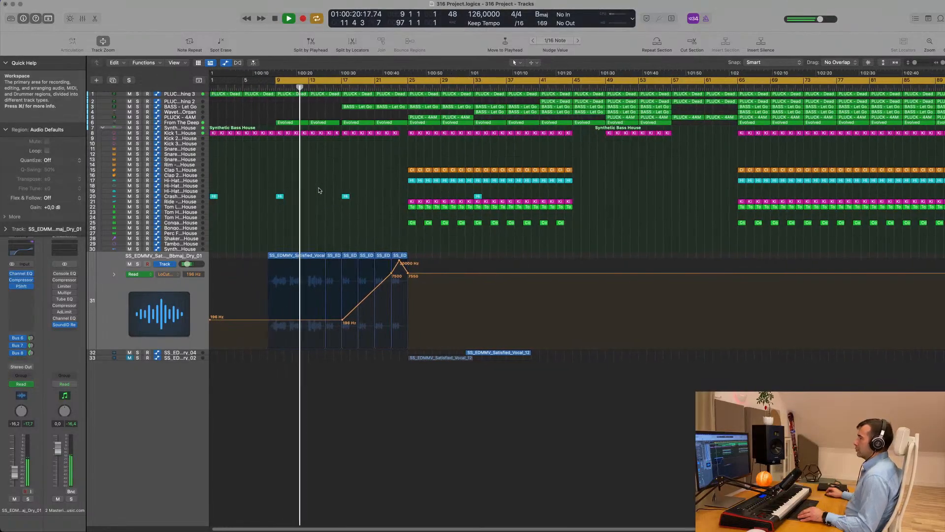
scroll(319, 191, "down", 1)
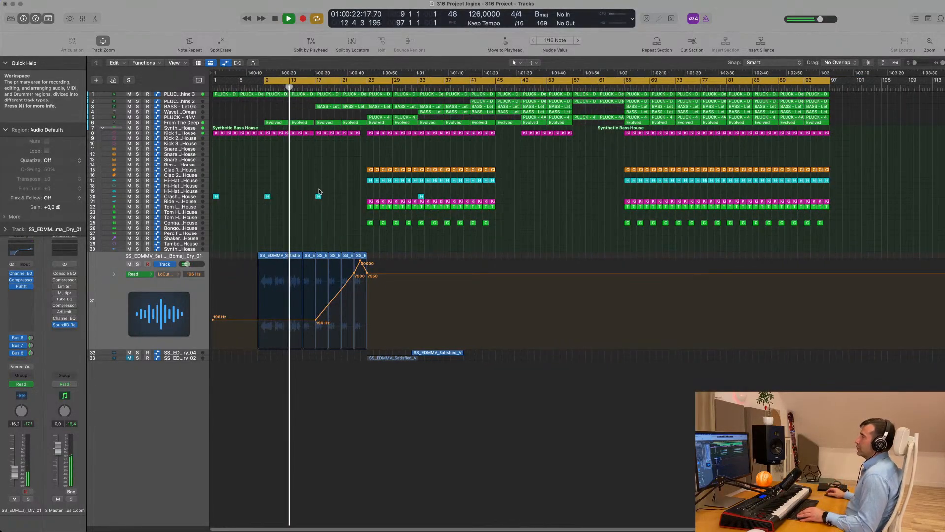
scroll(310, 186, "up", 4)
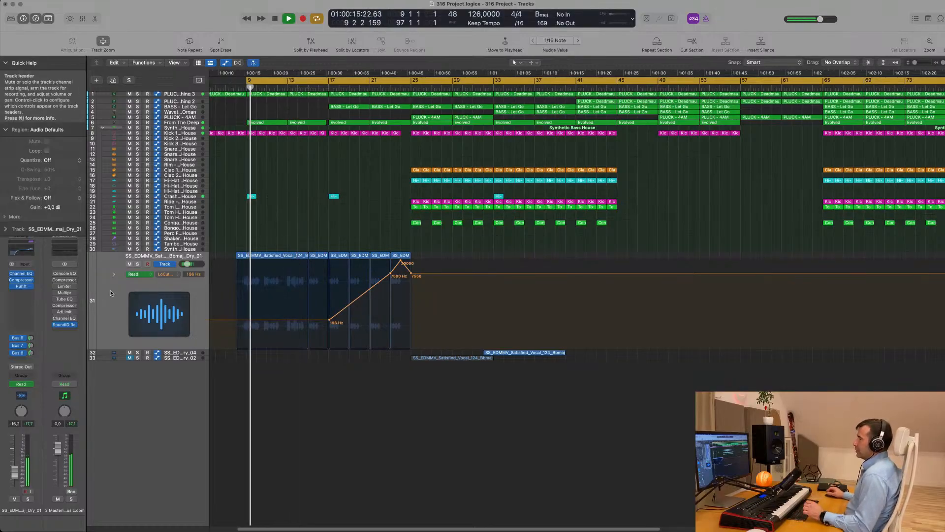
scroll(296, 232, "up", 1)
scroll(307, 232, "down", 2)
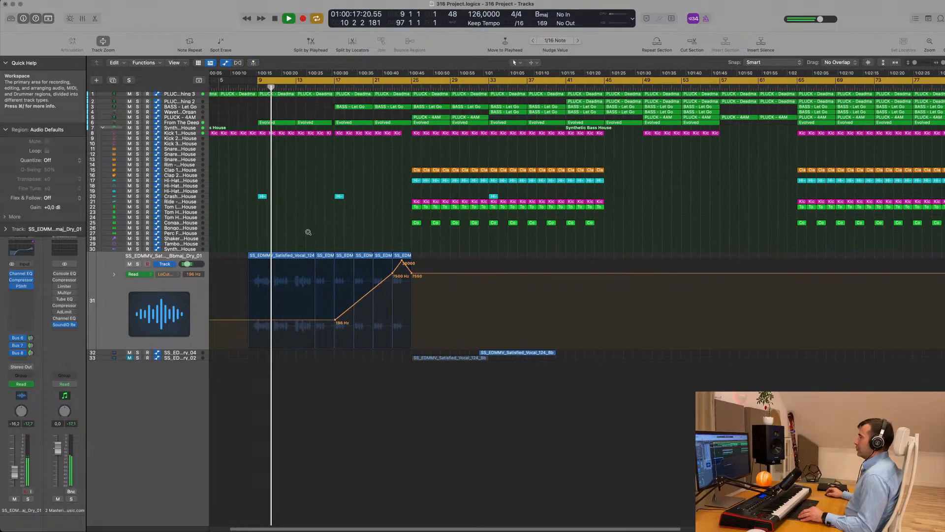
scroll(308, 231, "down", 2)
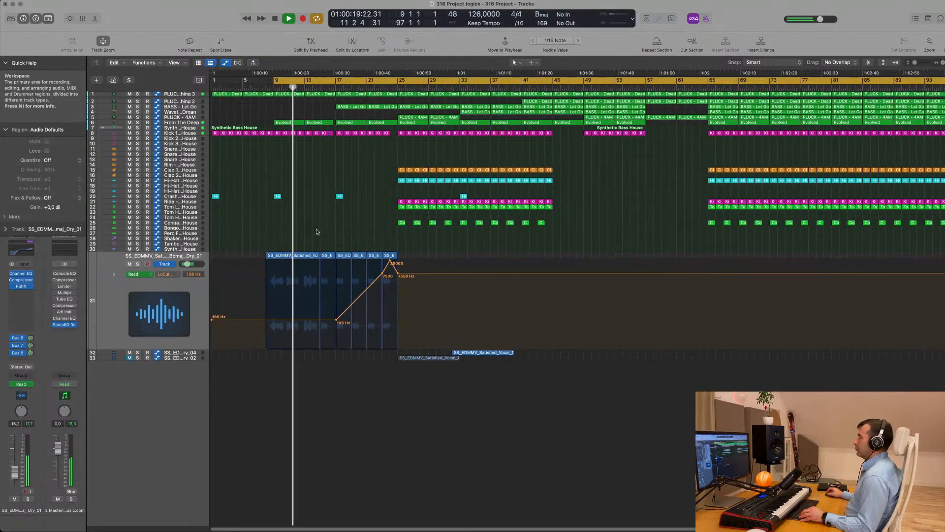
scroll(367, 234, "down", 2)
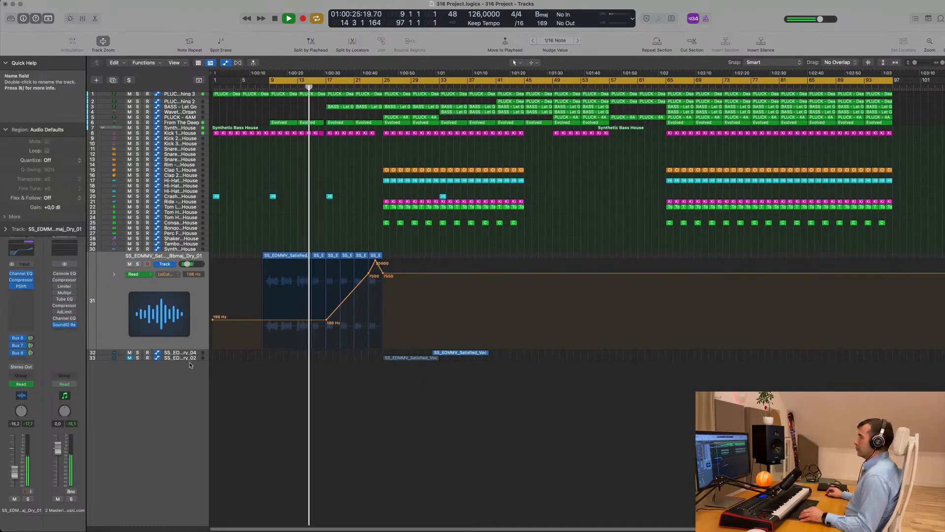
Step: Select the muted Dry_02 vocal region at bar 25 and keep listening to the arrangement
left_click(408, 357)
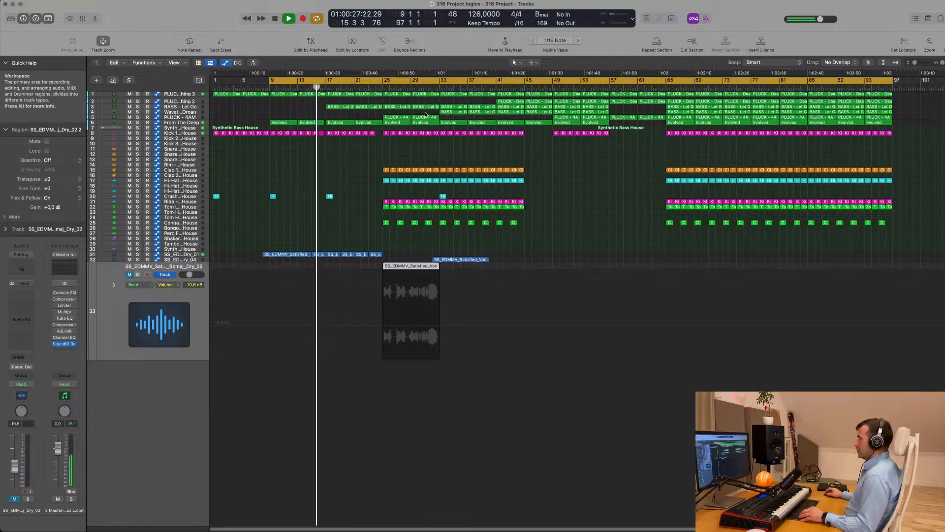
scroll(371, 219, "up", 3)
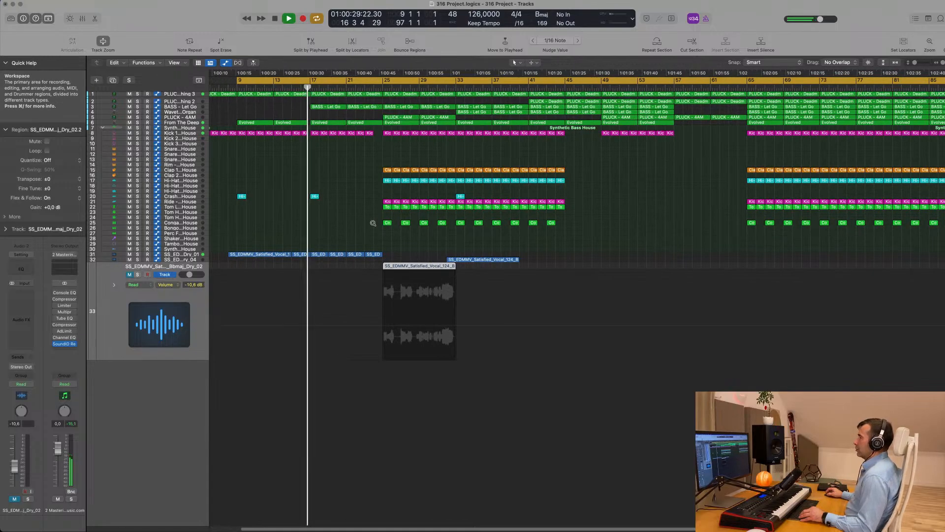
scroll(360, 222, "down", 3)
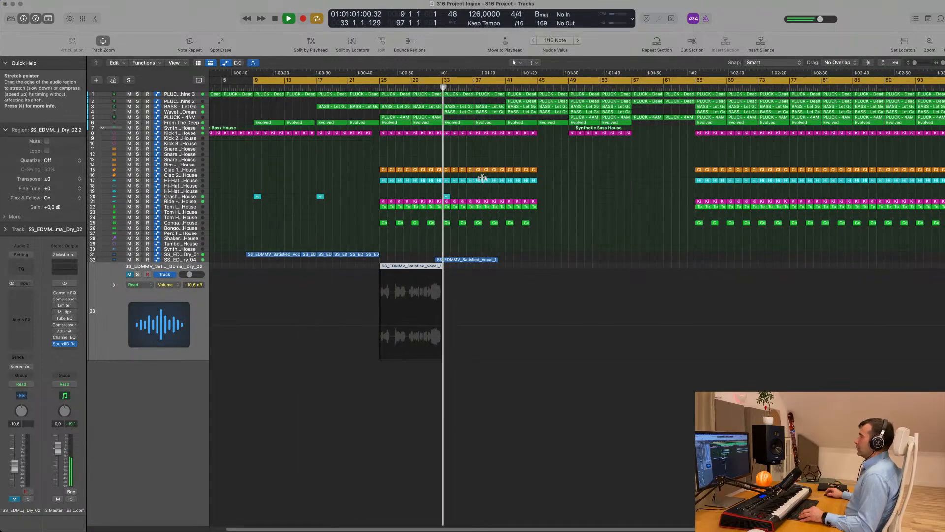
scroll(409, 110, "down", 2)
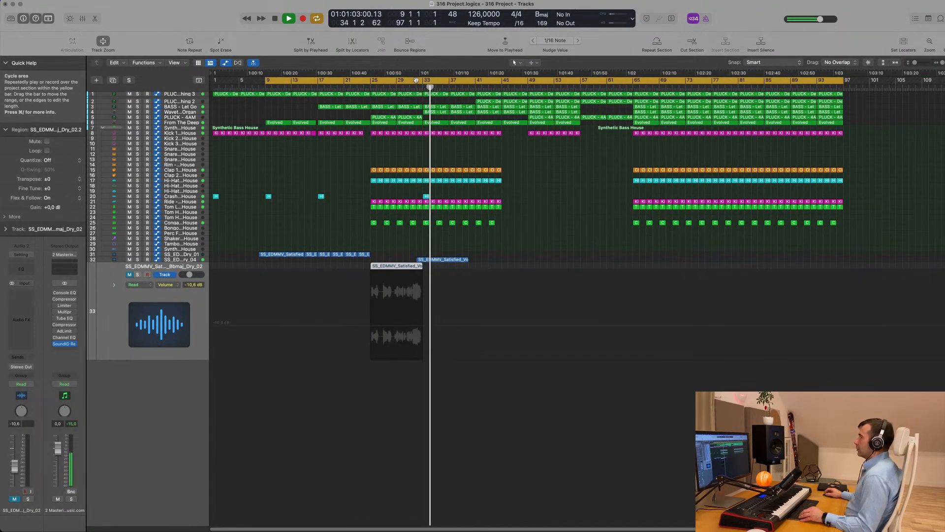
Step: Set the cycle range to bars 32 to 41 and play the Dry_04 vocal section with its track selected
left_click_drag(417, 80, 479, 87)
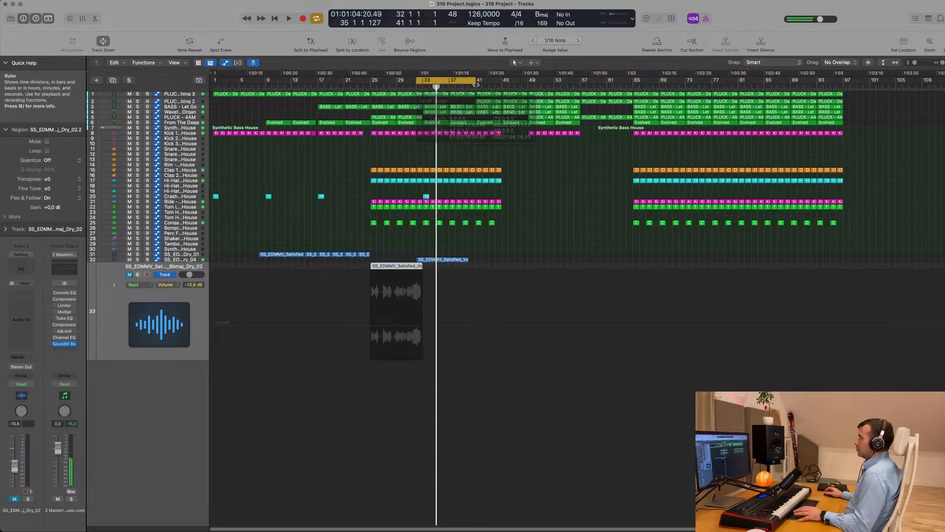
scroll(520, 253, "up", 3)
scroll(520, 253, "up", 2)
scroll(503, 248, "down", 3)
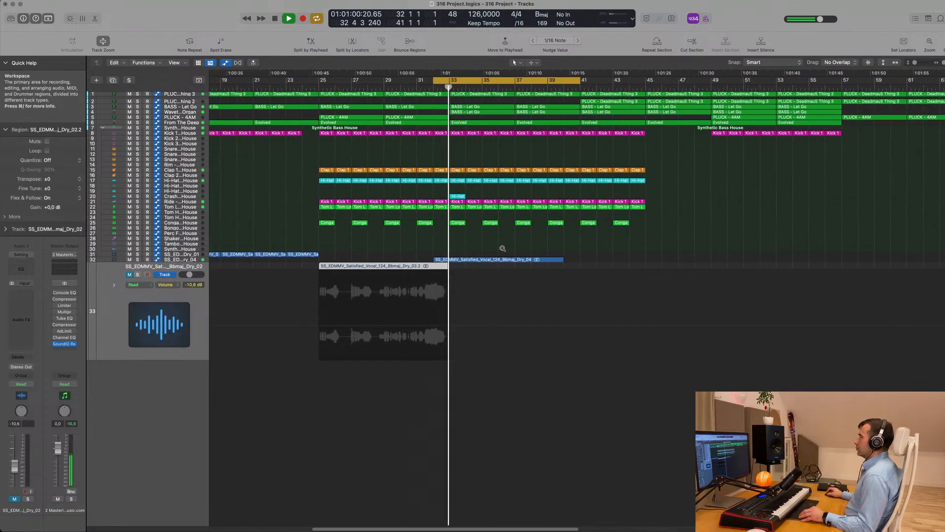
scroll(503, 248, "left", 1)
left_click(190, 257)
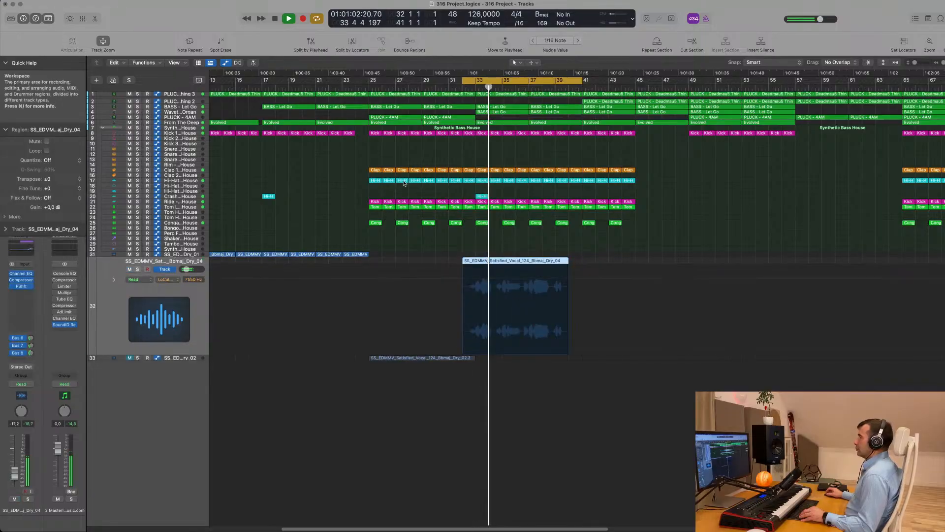
Step: Set the Wavetable Organ track's automation mode to Touch and restart playback from the cycle start
left_click(170, 112)
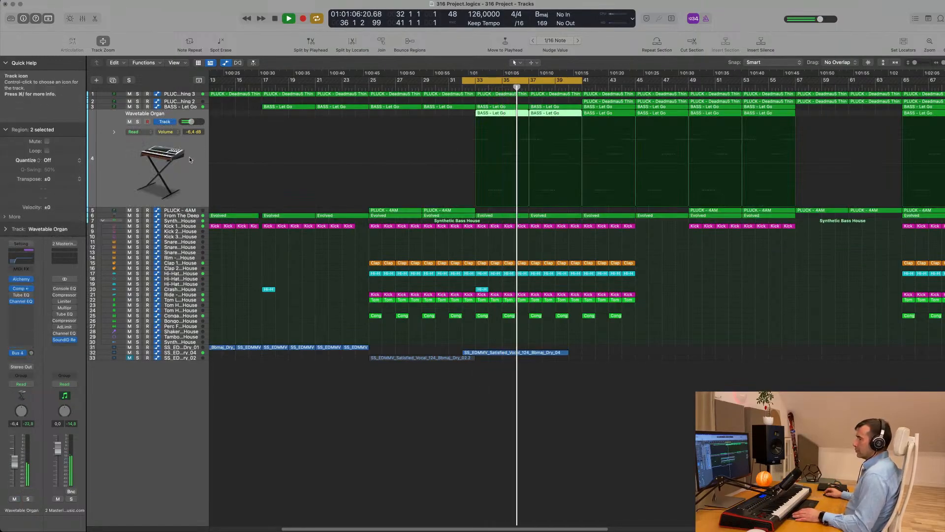
left_click(20, 384)
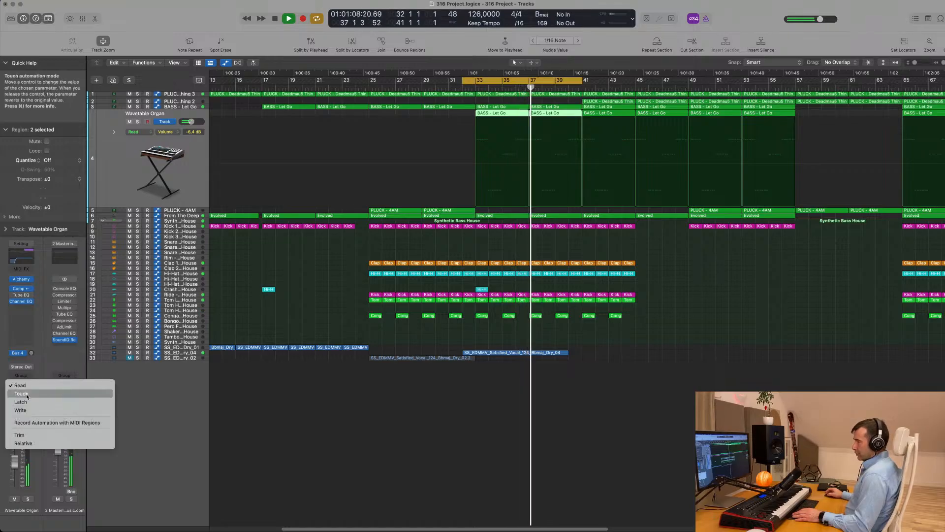
left_click(20, 392)
key("space")
key("space")
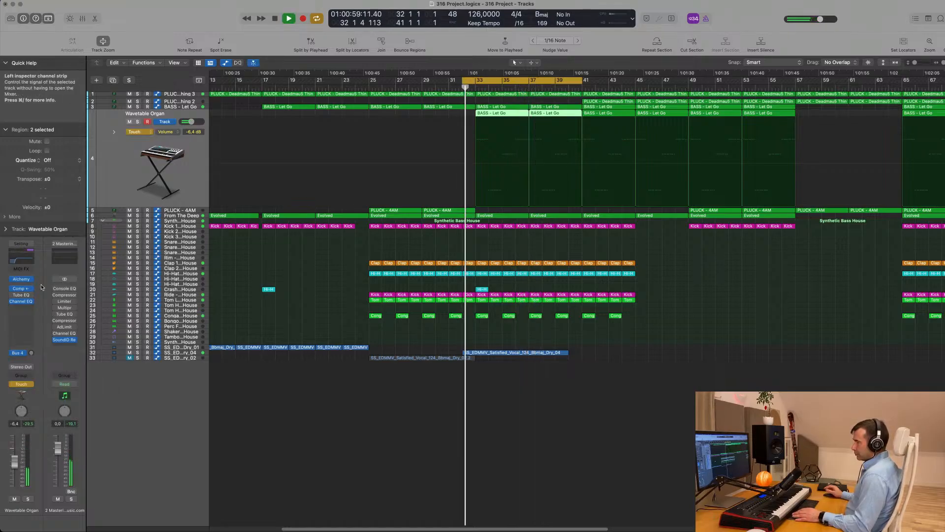
Step: Check the Wavetable Organ's Alchemy instrument window, set the track's automation mode to Read and restart playback
left_click(24, 281)
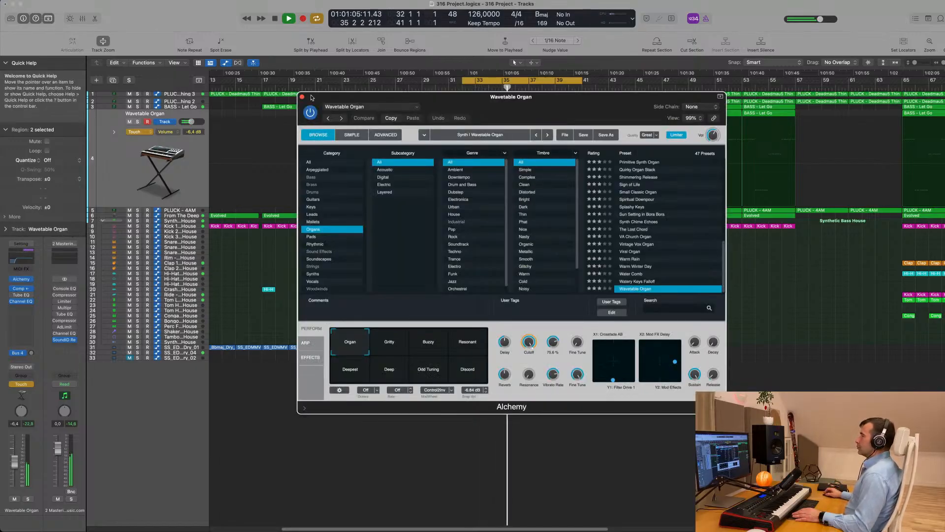
left_click(302, 98)
key("space")
left_click(139, 131)
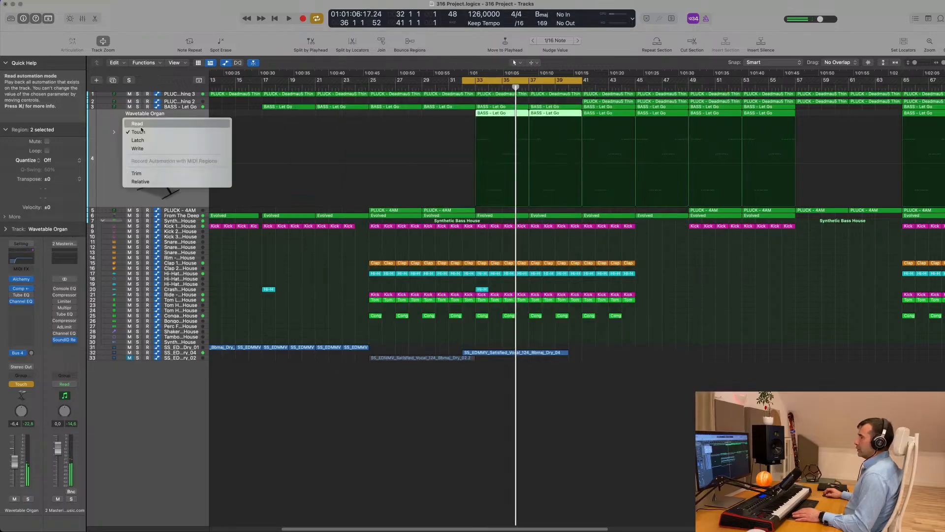
left_click(140, 132)
left_click(138, 124)
key("space")
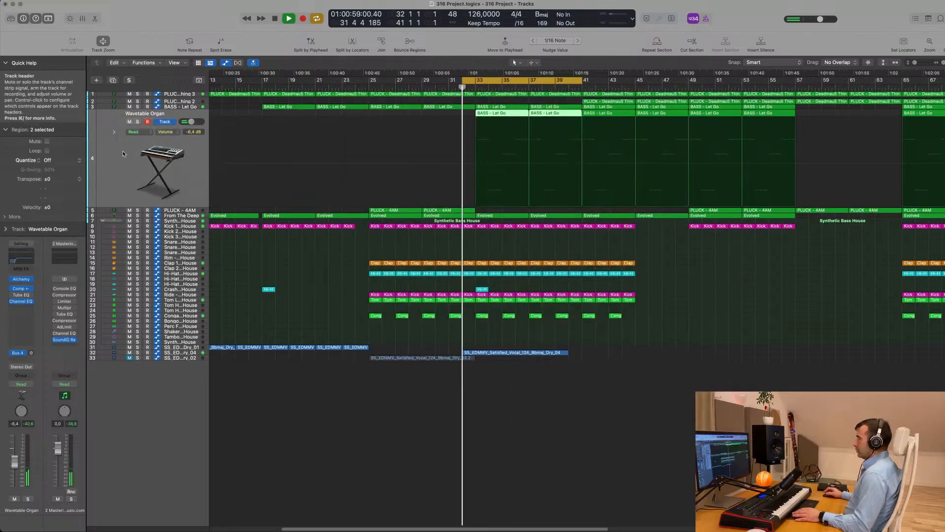
Step: Solo and unsolo the Wavetable Organ track during playback to compare it with the full mix
left_click(138, 122)
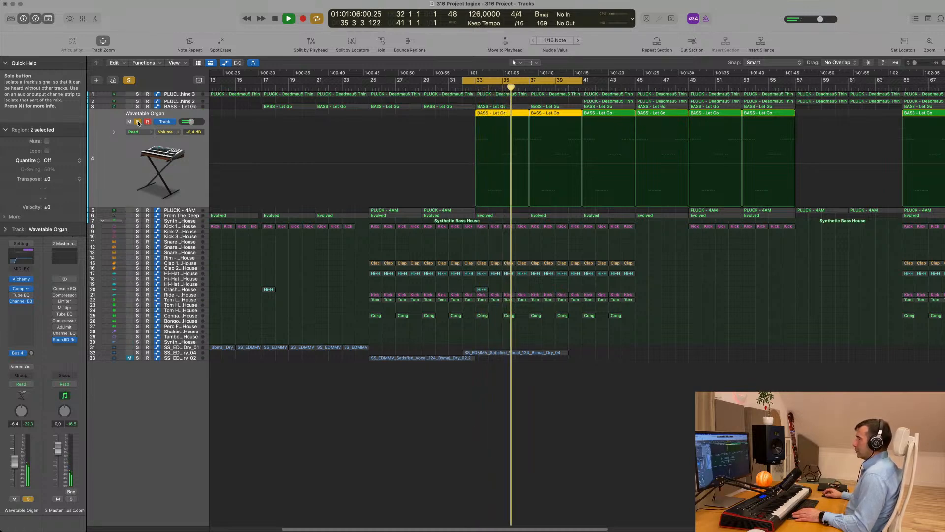
left_click(138, 122)
key("space")
key("space")
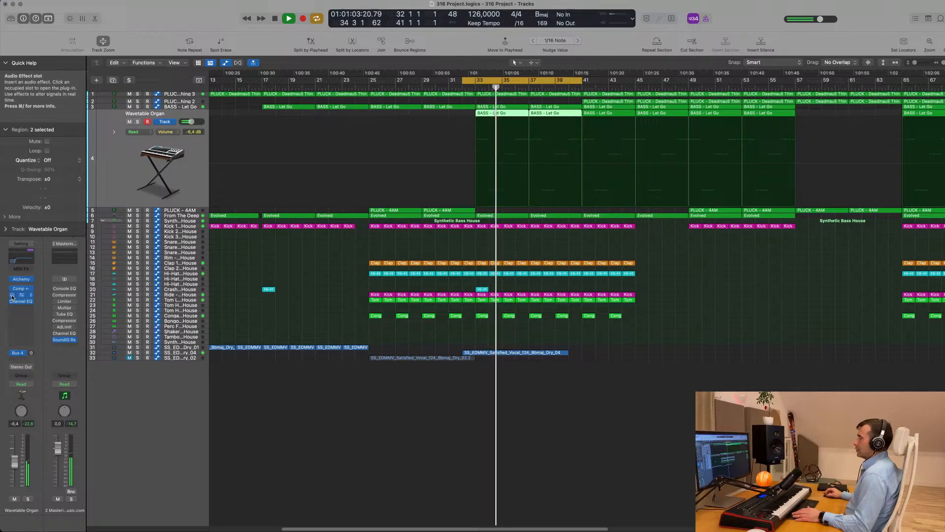
left_click(27, 499)
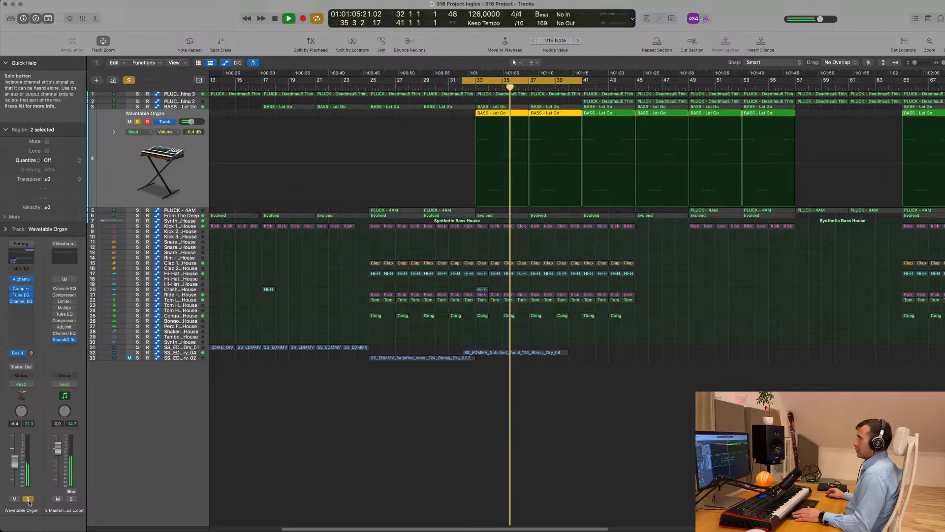
left_click(28, 499)
Step: Extend the end of the cycle range to bar 50 beat 2
scroll(313, 264, "down", 5)
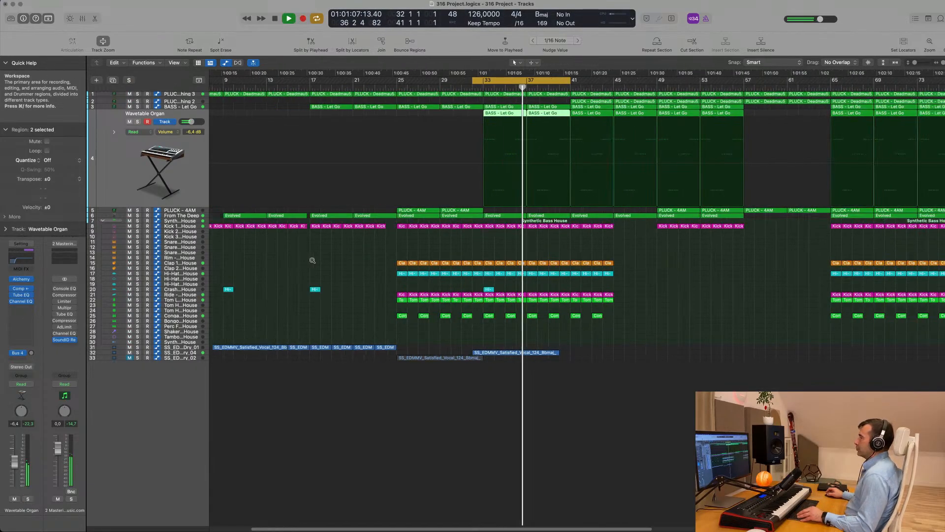
scroll(413, 289, "up", 5)
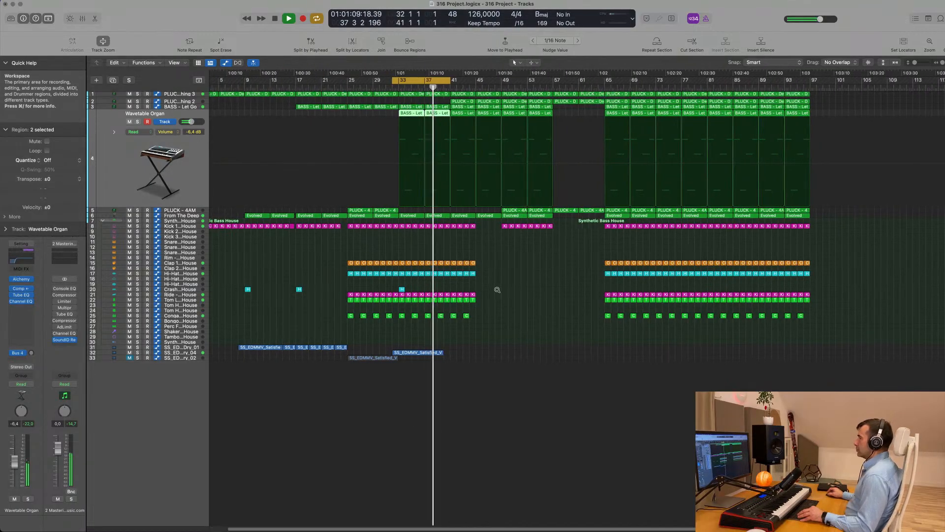
scroll(528, 289, "up", 1)
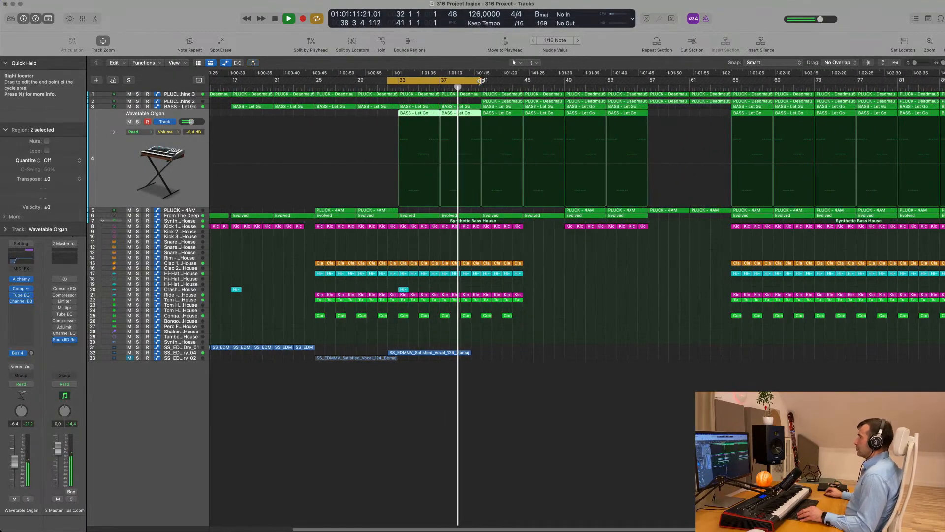
left_click_drag(481, 80, 578, 80)
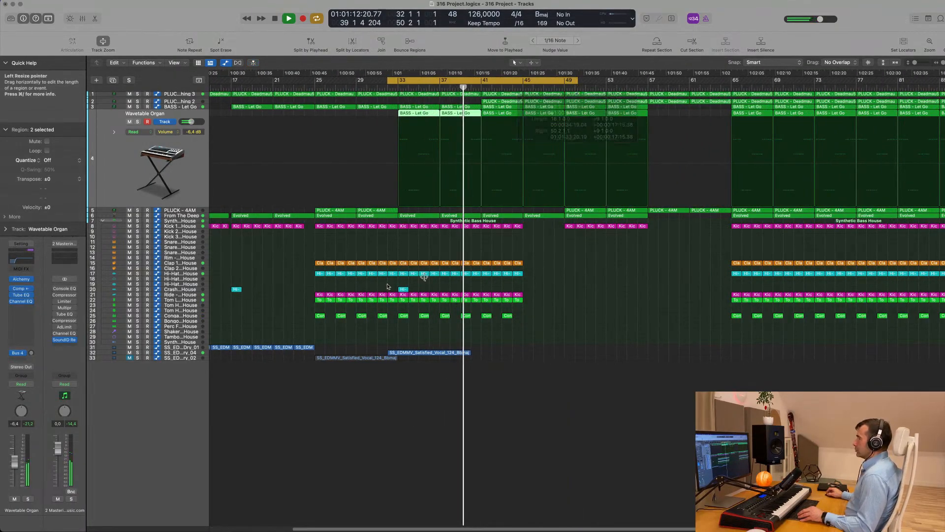
Step: Select the Dry_04 vocal track, restart playback and adjust its effect bus send levels
left_click(192, 353)
key("space")
key("space")
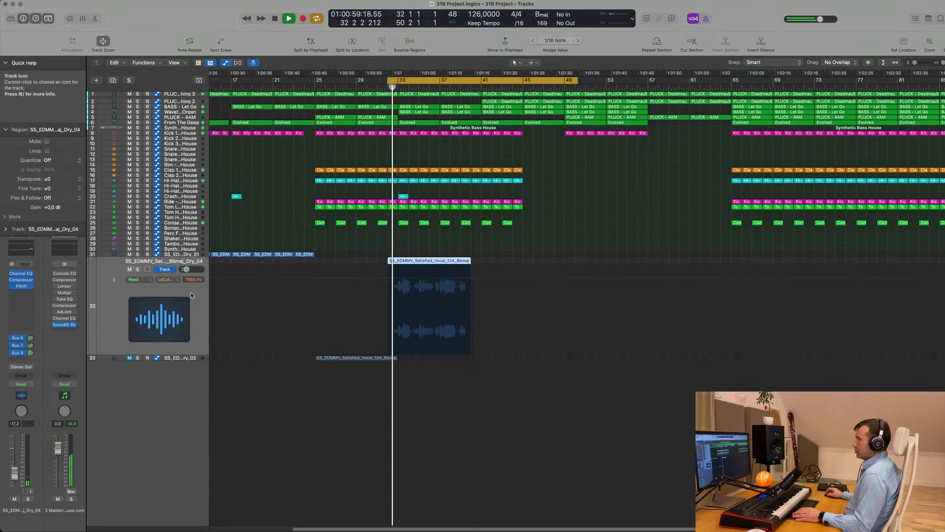
left_click_drag(31, 338, 33, 336)
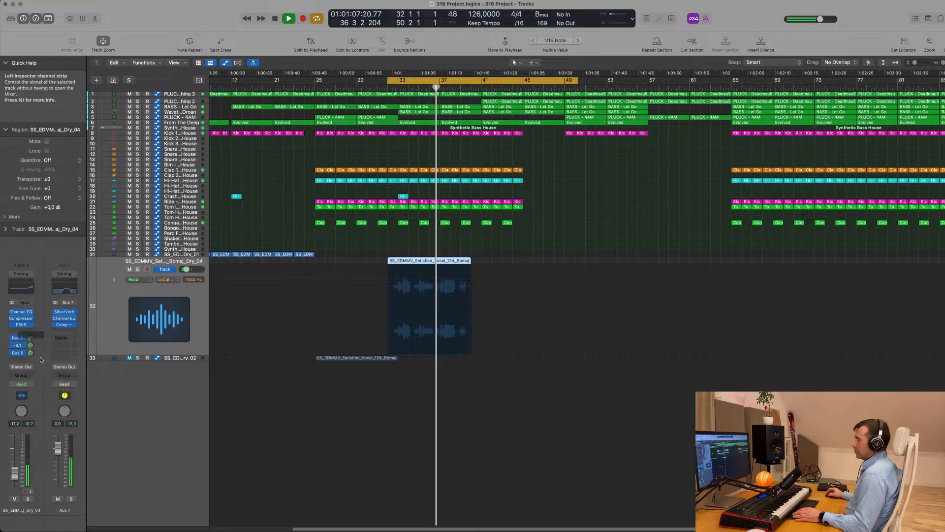
Step: Split the Dry_04 vocal region at bar 39 and copy its last phrase to bars 41 and 43
scroll(445, 407, "up", 3)
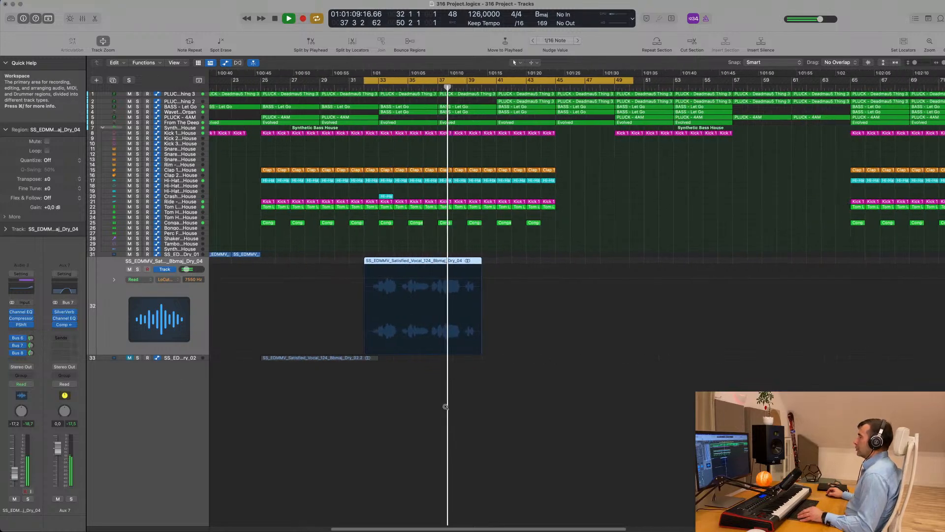
scroll(445, 407, "down", 5)
scroll(511, 335, "down", 2)
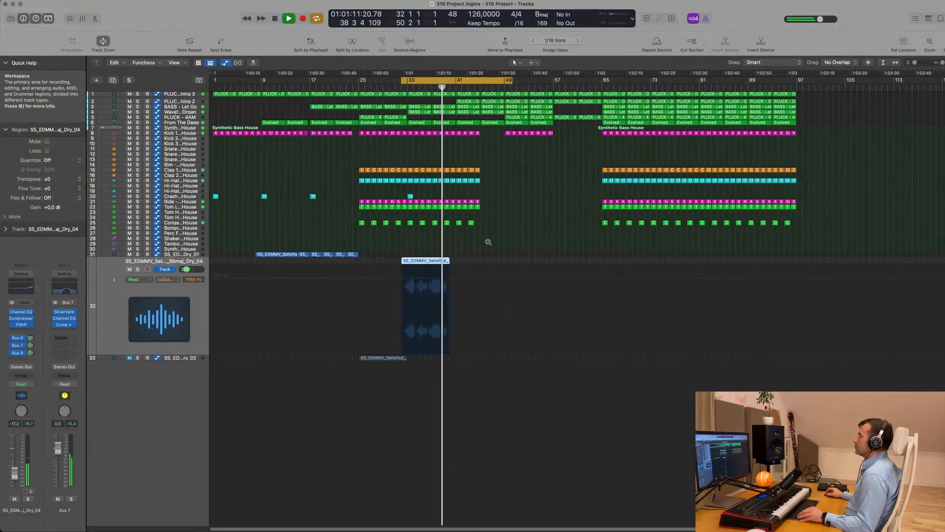
scroll(489, 242, "up", 2)
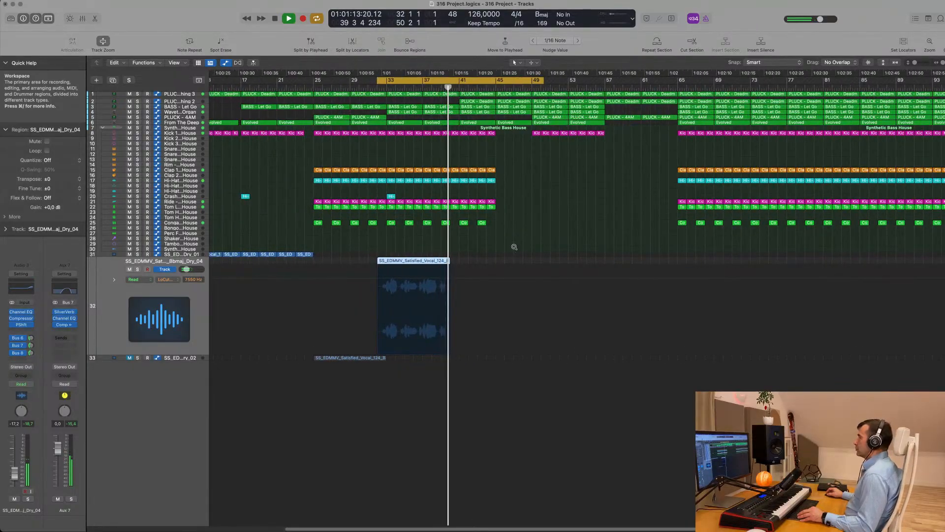
scroll(513, 246, "up", 1)
scroll(515, 247, "down", 2)
scroll(516, 248, "up", 2)
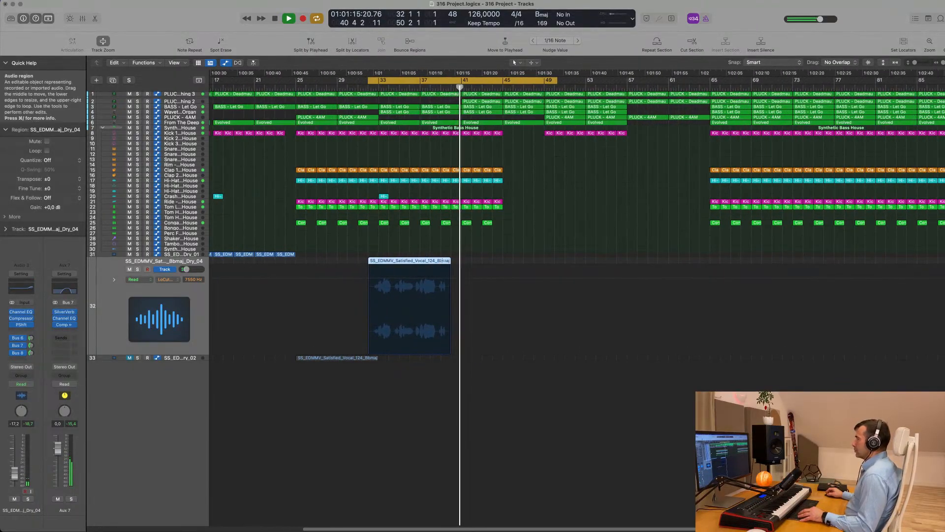
left_click(441, 261)
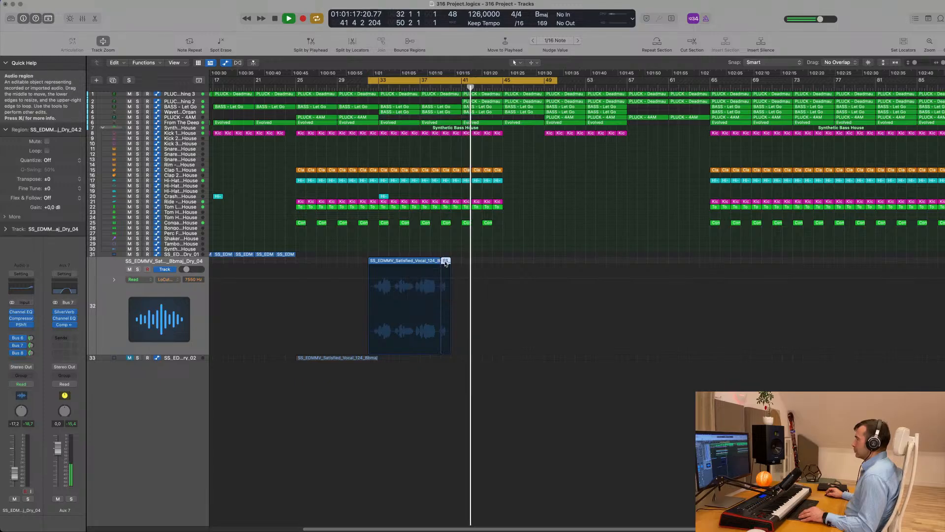
left_click_drag(449, 264, 468, 265)
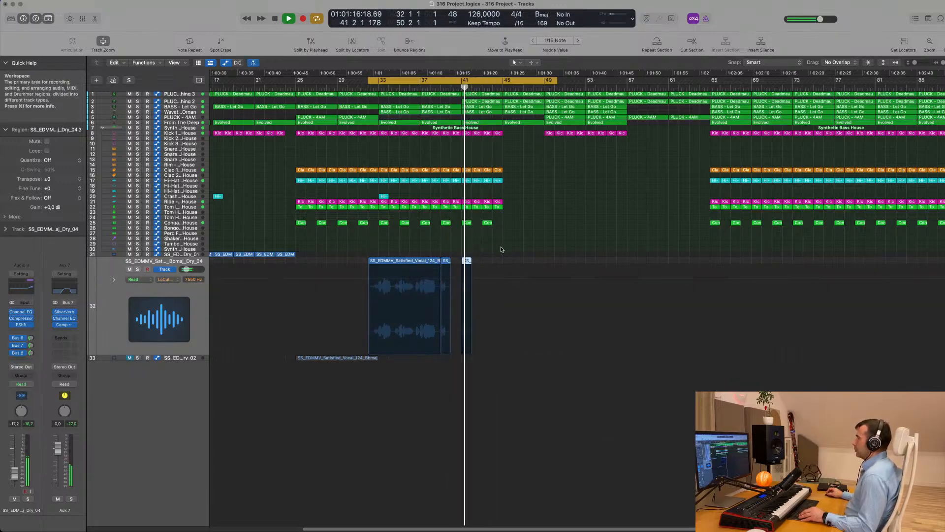
left_click_drag(462, 267, 488, 264)
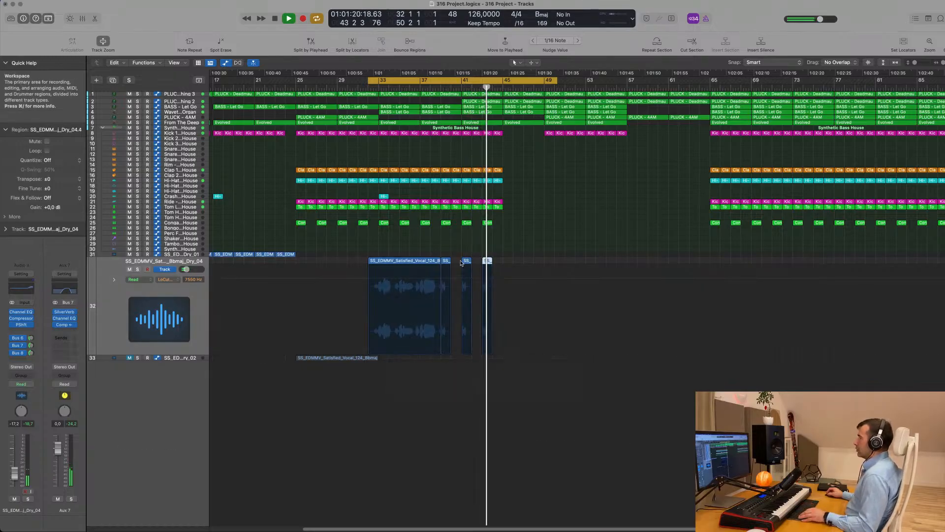
Step: Copy the two vocal slices from bars 41 and 43 to bars 45 and 47, and delete the bar 47 copy
left_click(467, 260, "shift")
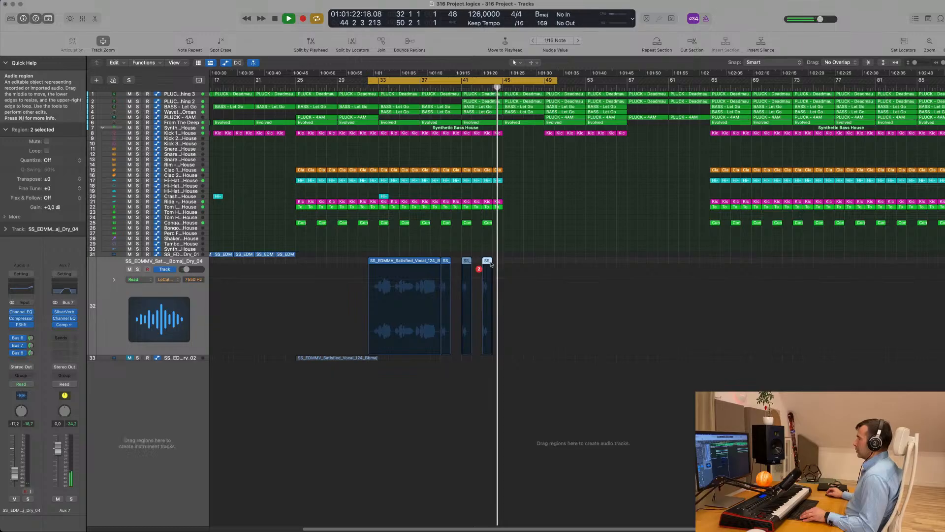
left_click_drag(467, 263, 508, 265)
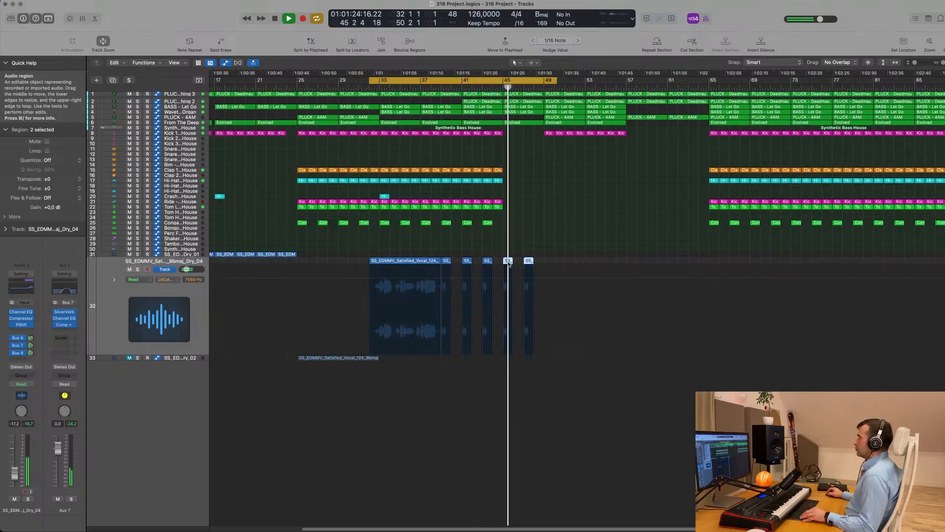
key("super+Left")
left_click(527, 263)
key("Delete")
left_click(525, 262)
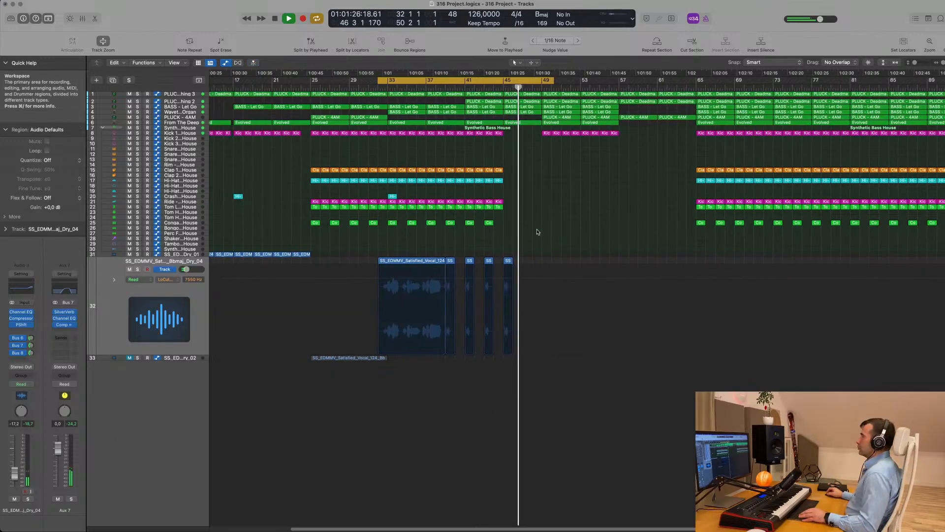
Step: Select all regions on the Dry_04 vocal track and replay them with the track from the cycle start
key("super+Left")
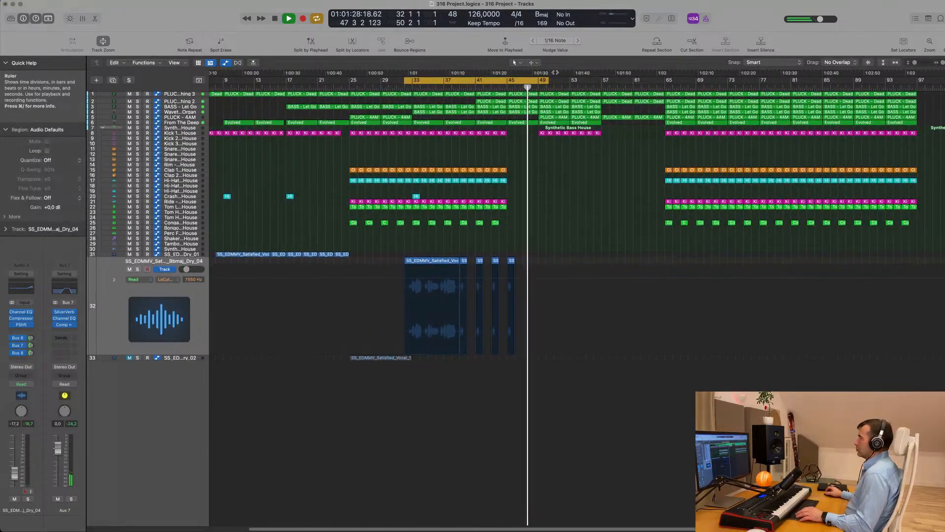
key("super+Right")
key("super+Left")
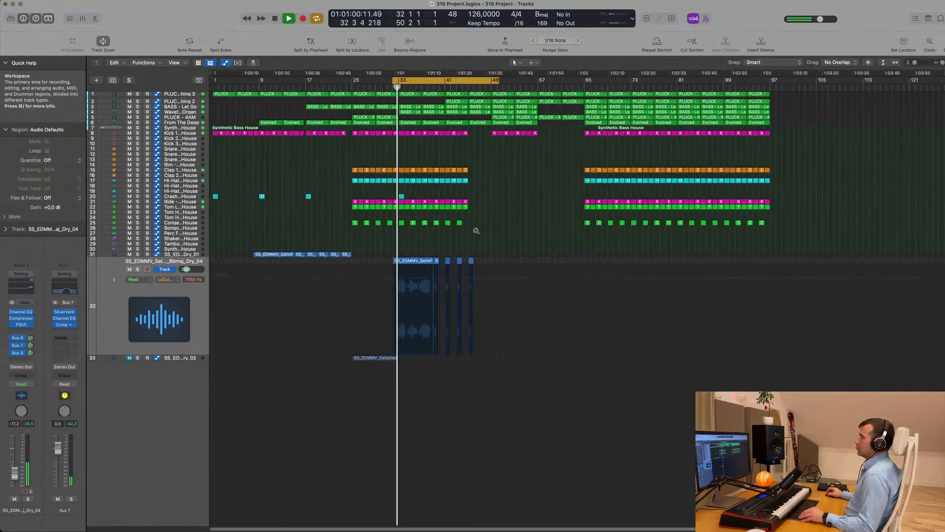
left_click(199, 319)
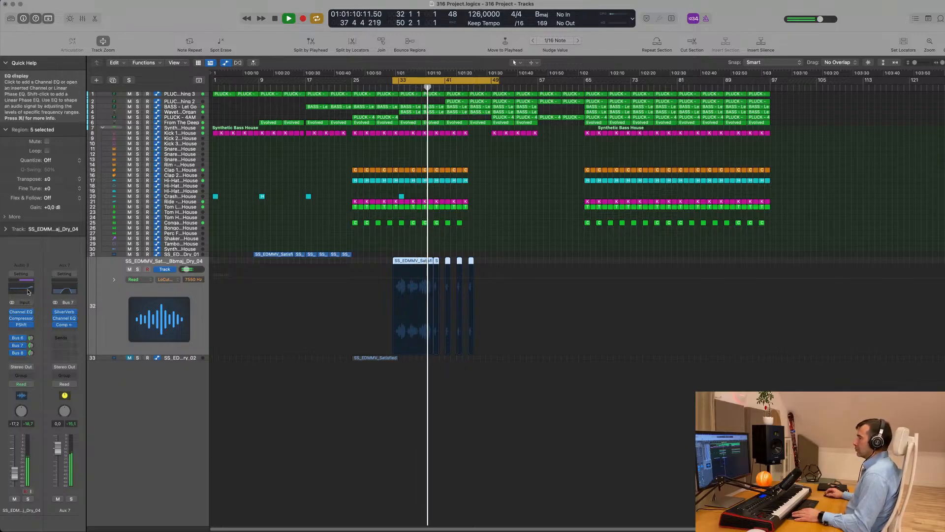
scroll(308, 424, "up", 1)
scroll(307, 424, "up", 3)
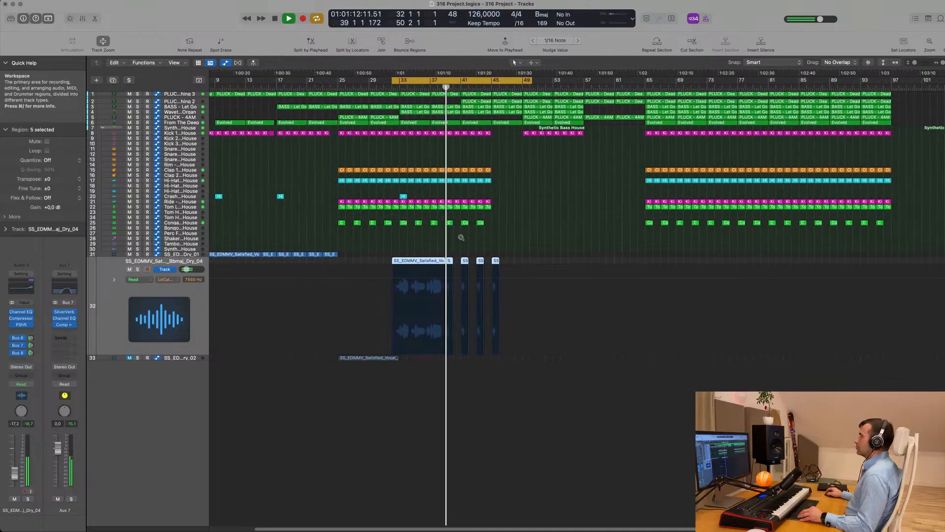
key("space")
key("space")
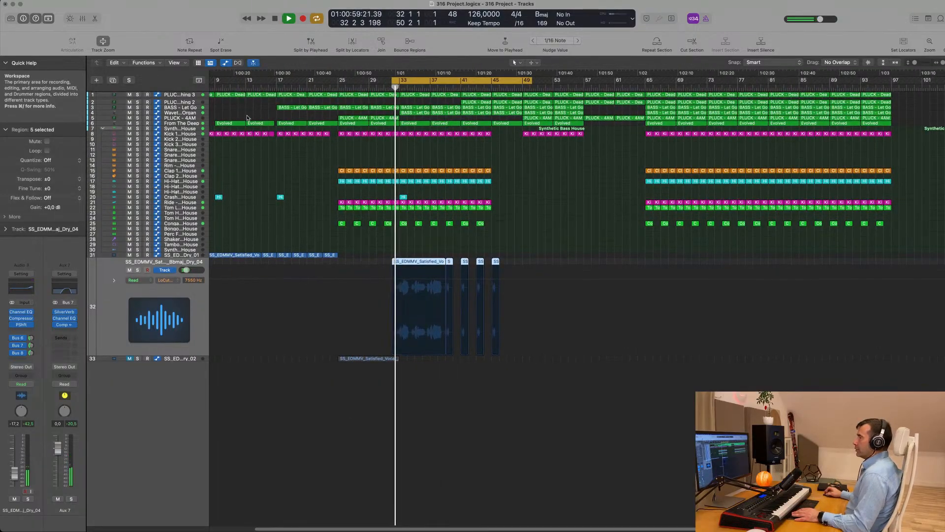
Step: Select the PLUCK - Deadmau5 Thing 3 track and briefly solo the two Deadmau5 pluck tracks in turn during playback
left_click(183, 95)
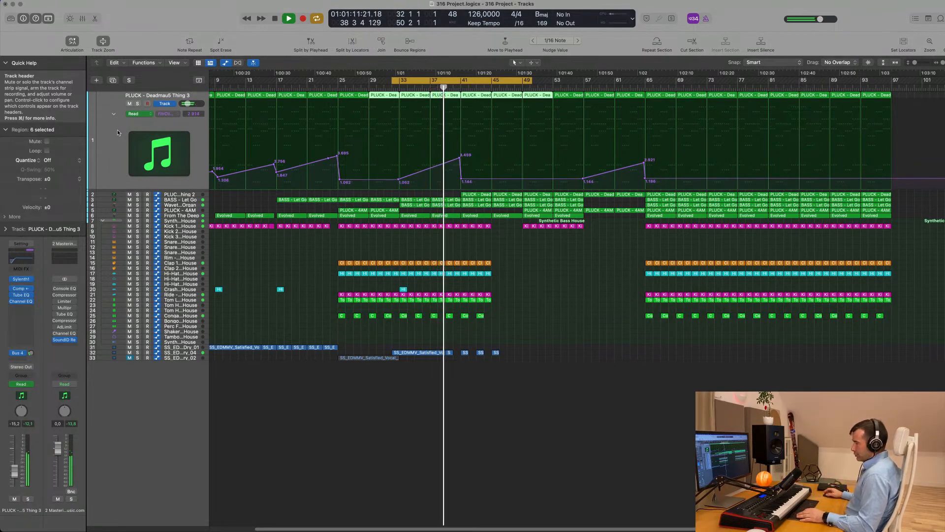
left_click(137, 195)
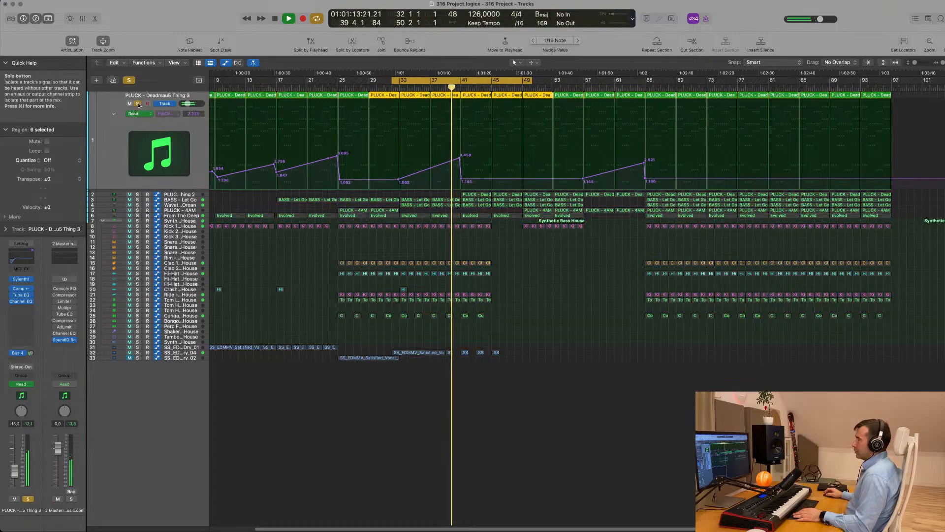
left_click(137, 195)
left_click(137, 195)
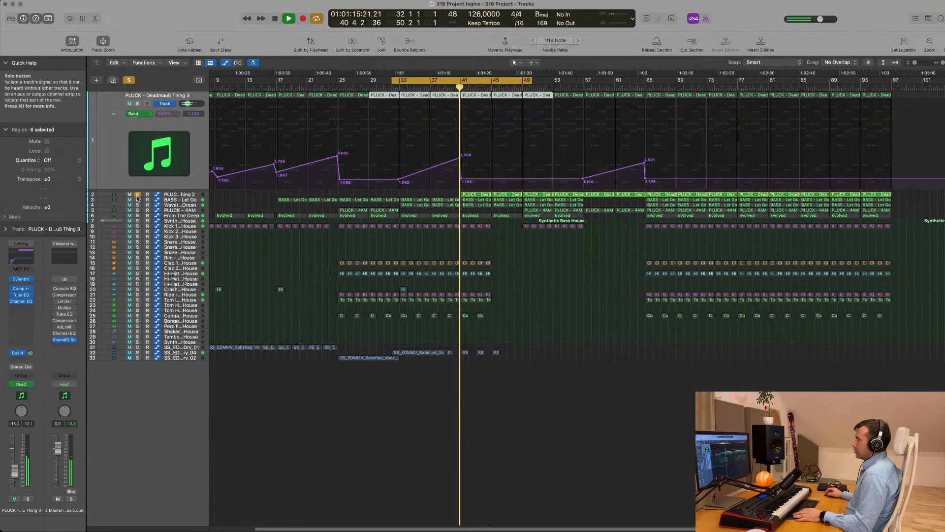
left_click(137, 195)
left_click(138, 195)
left_click(137, 195)
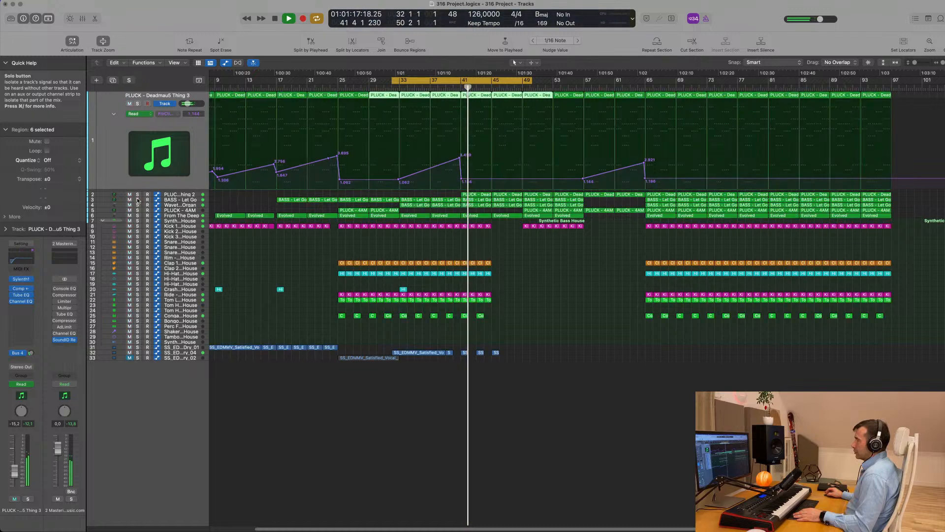
left_click(138, 195)
left_click(137, 195)
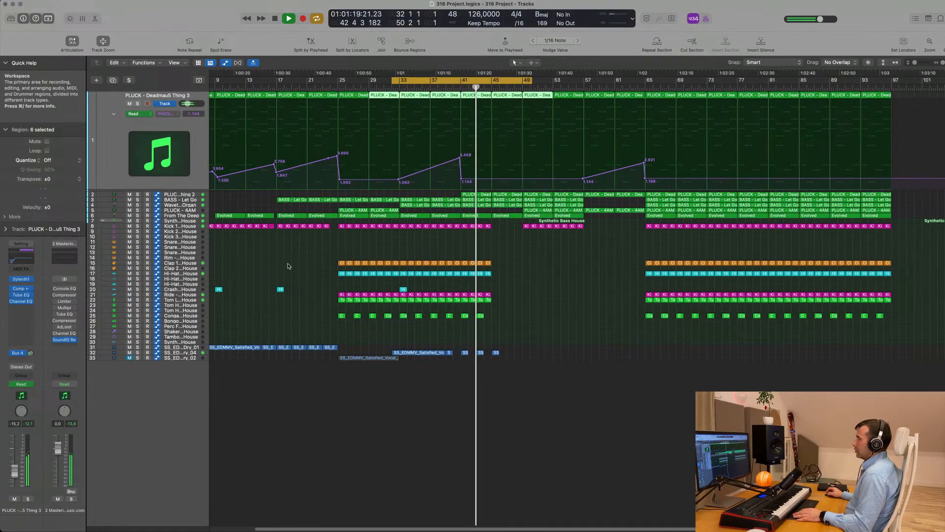
Step: Open the mixer, replay the cycle with the three leading instrument channels selected, and briefly solo From The Deep and Synthetic Bass House in turn
key("space")
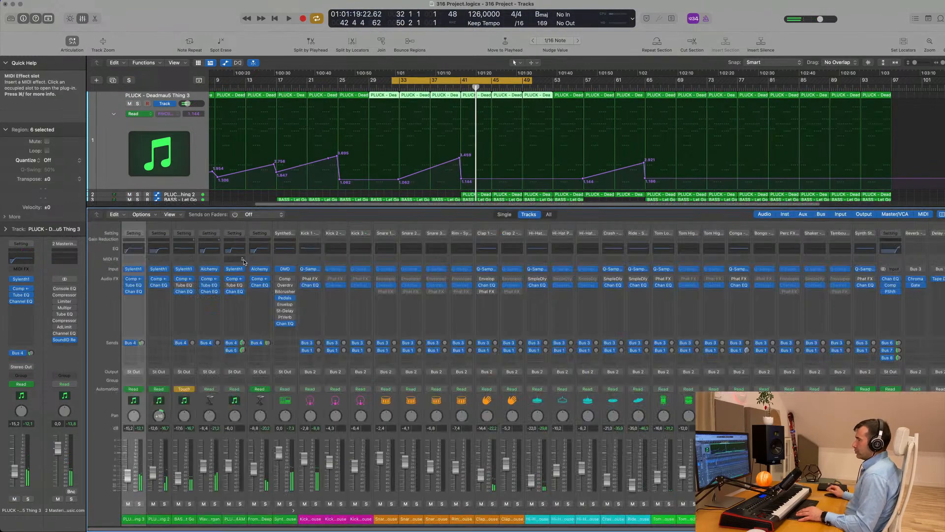
key("x")
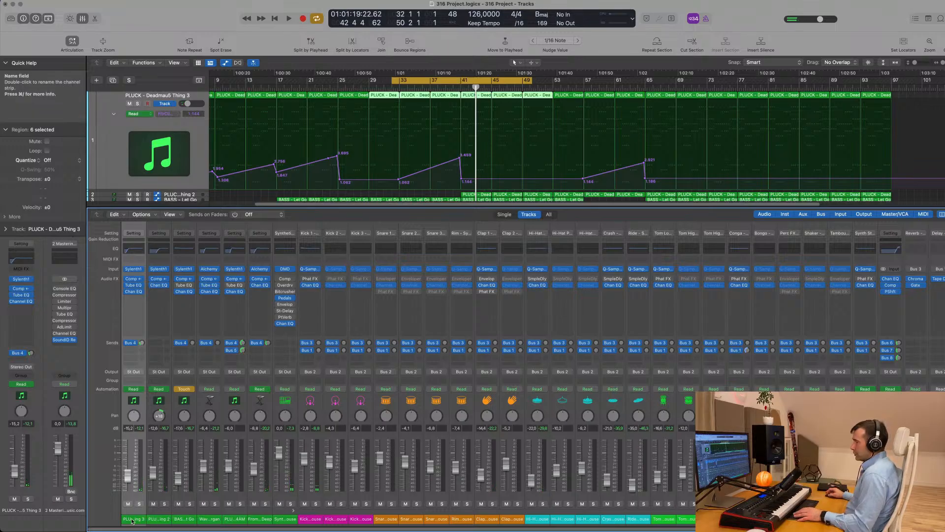
key("space")
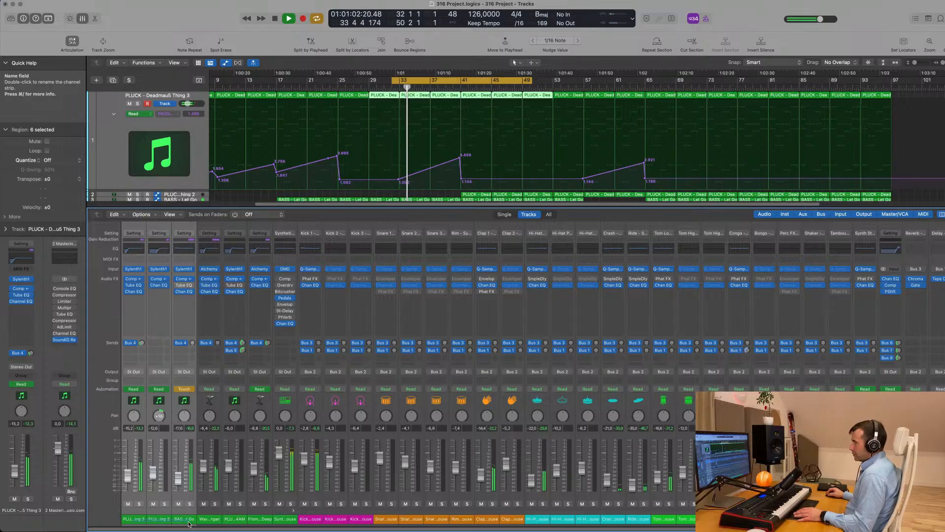
left_click(265, 503)
left_click(265, 503)
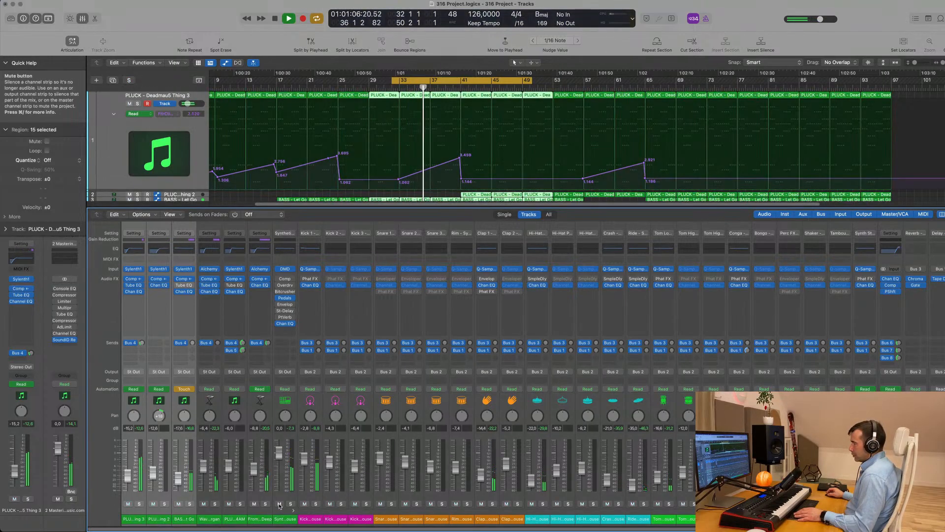
left_click(290, 503)
left_click(291, 503)
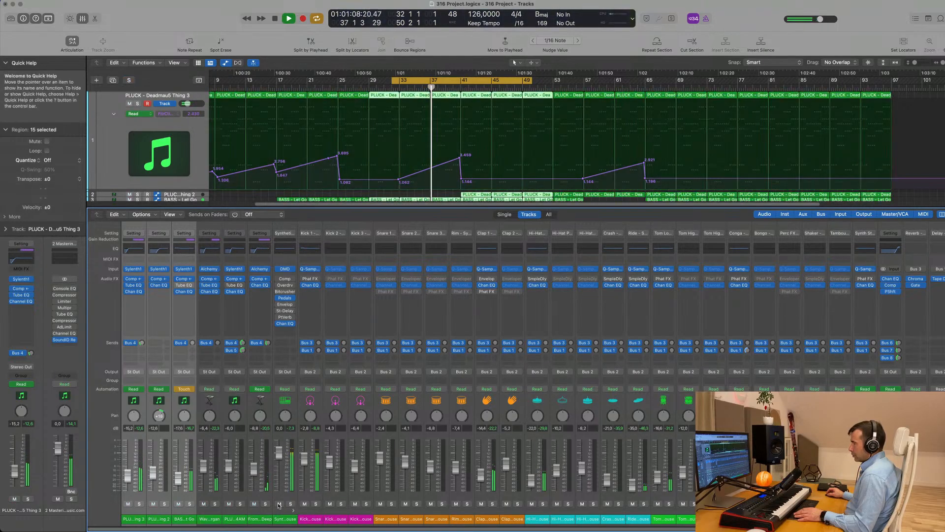
Step: Select the BASS - Let Go track and move it directly below the organ track
scroll(210, 122, "down", 5)
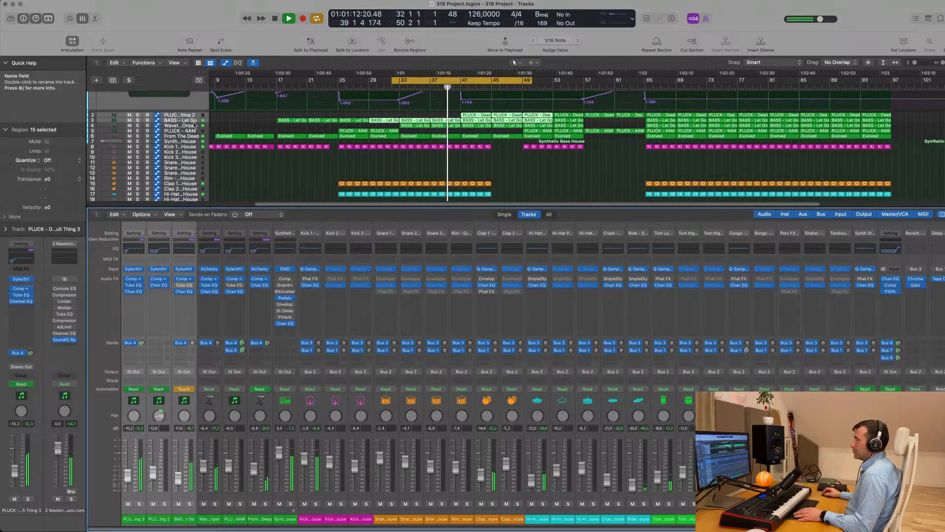
left_click(194, 120)
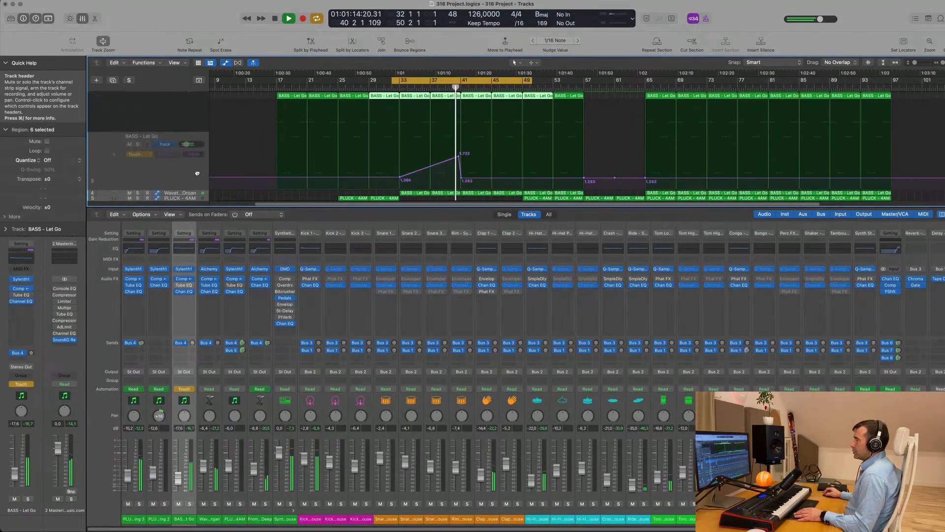
scroll(196, 132, "down", 3)
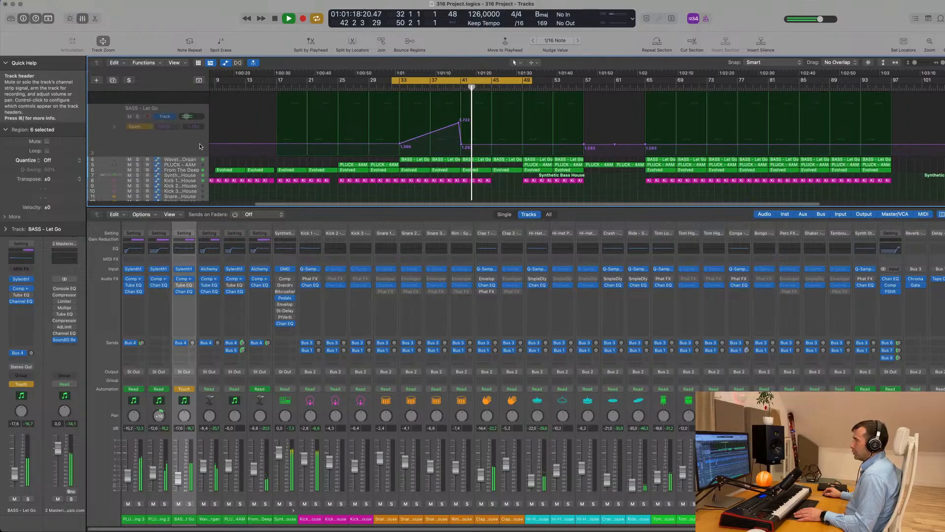
scroll(282, 166, "up", 2)
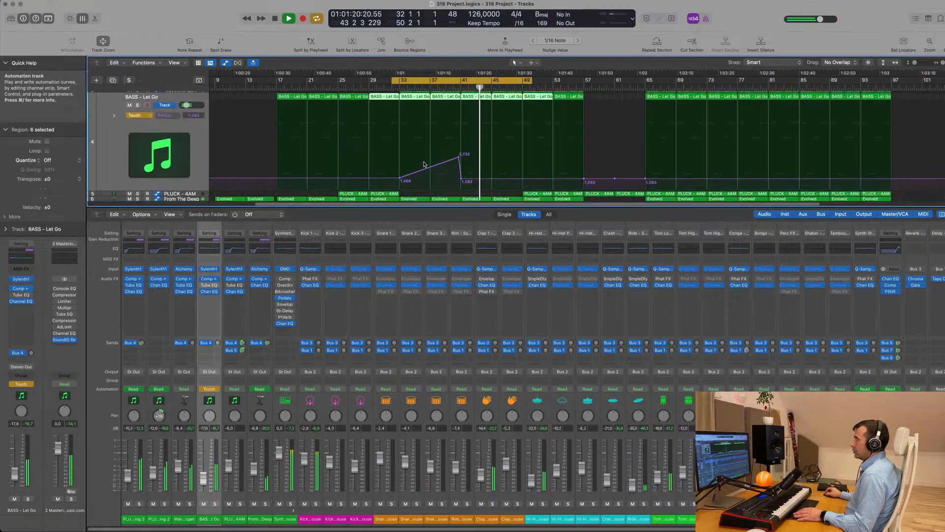
Step: Move the BASS - Let Go track below From The Deep, so the plucks, organ and synth tracks sit together above it
scroll(282, 165, "down", 2)
scroll(413, 168, "up", 3)
scroll(413, 168, "down", 5)
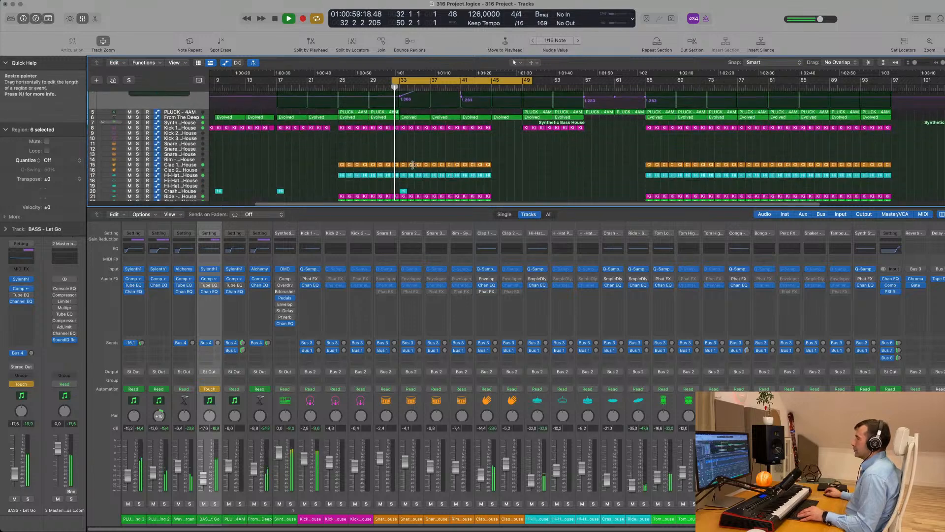
scroll(413, 168, "up", 4)
scroll(413, 168, "down", 1)
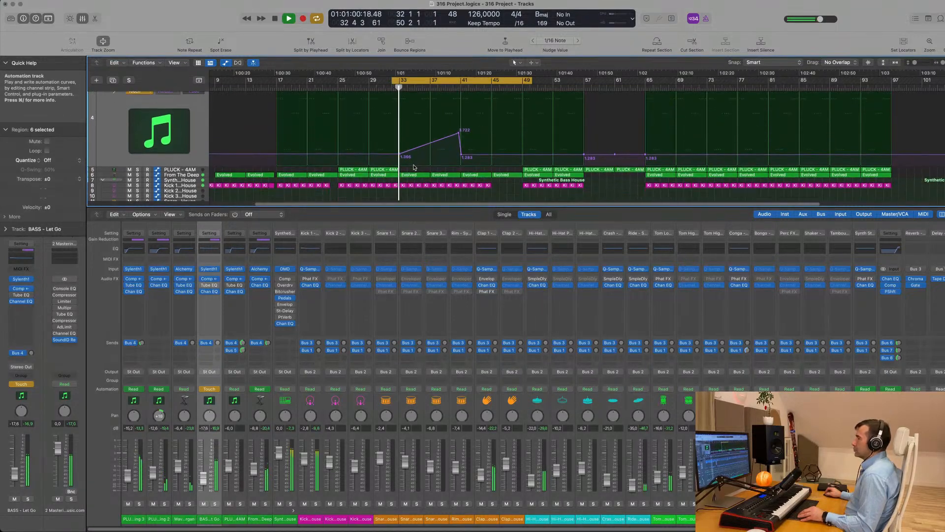
left_click(190, 173)
scroll(206, 164, "up", 2)
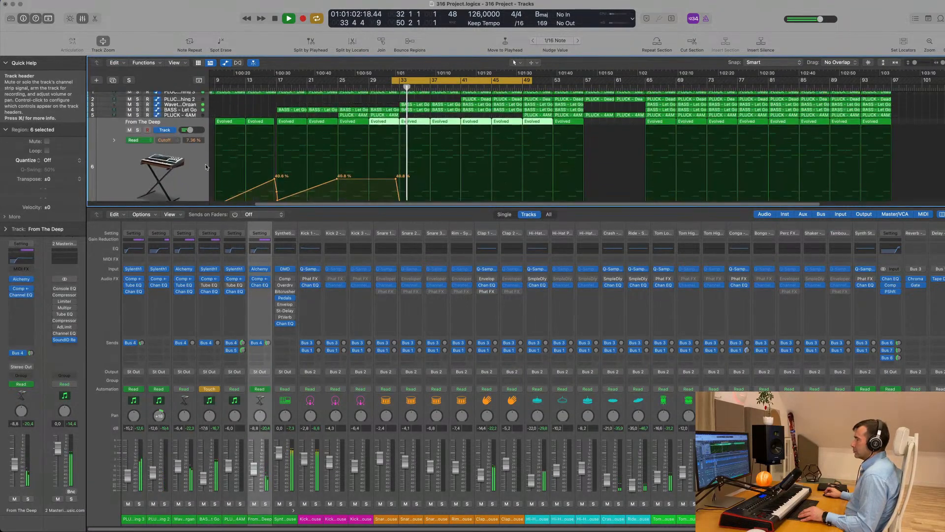
left_click(193, 112)
scroll(194, 148, "down", 2)
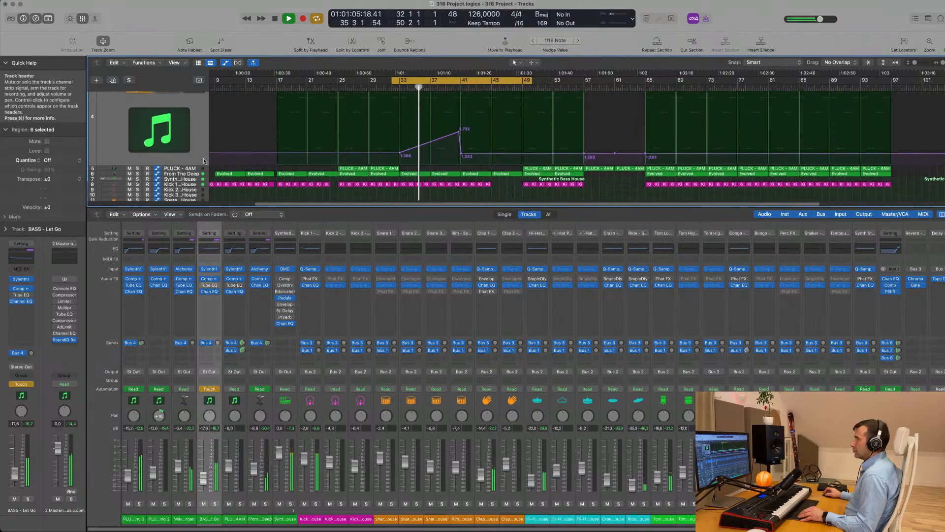
left_click_drag(194, 151, 192, 166)
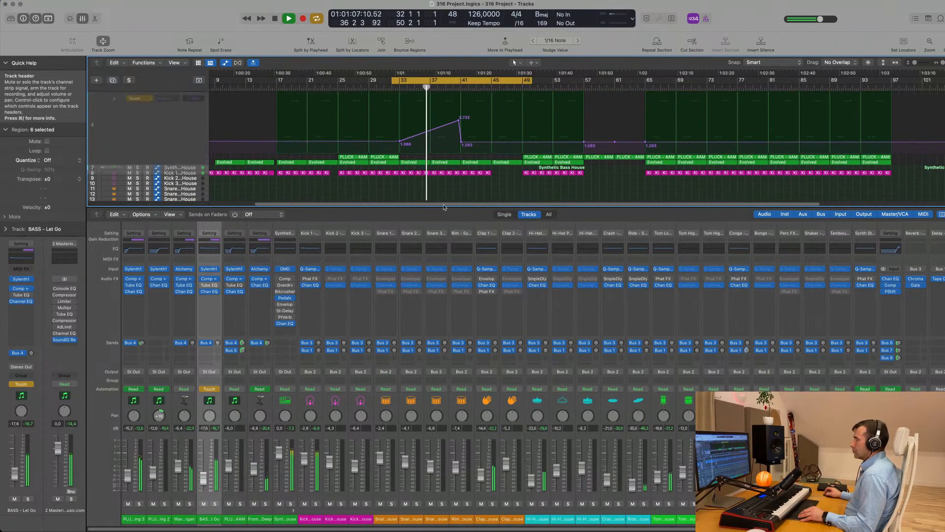
key("super+Left")
scroll(449, 188, "up", 2)
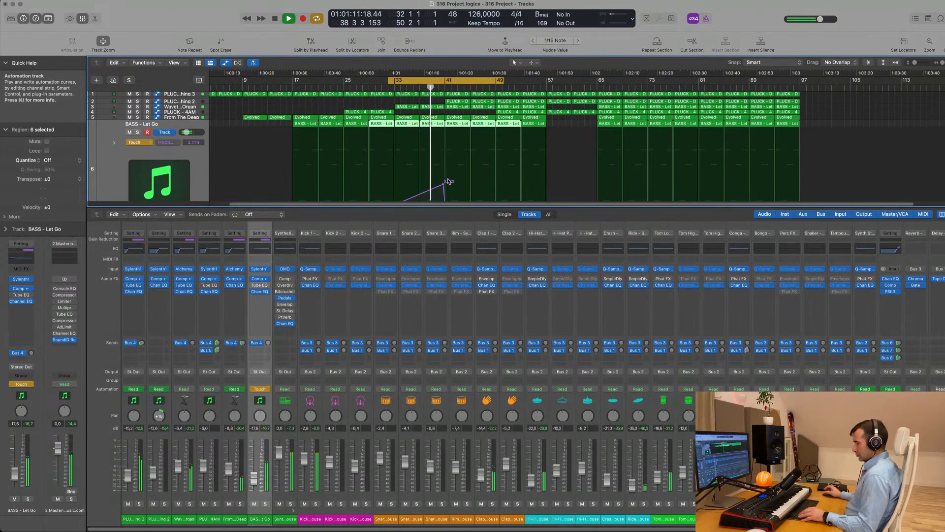
Step: Close the mixer, replay the cycle, and set the automation mode of the BASS - Let Go track to Read
key("x")
key("super+Right")
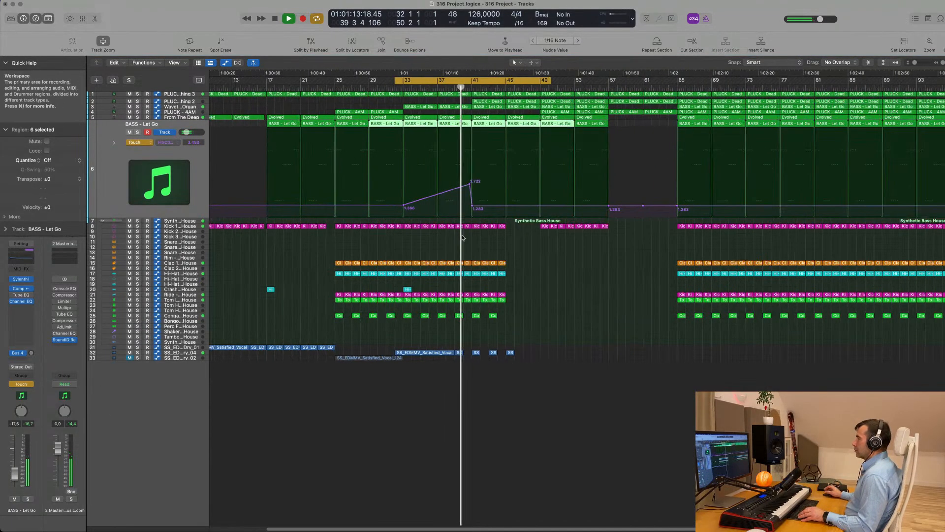
key("space")
key("space")
key("super+Left")
key("super+Left")
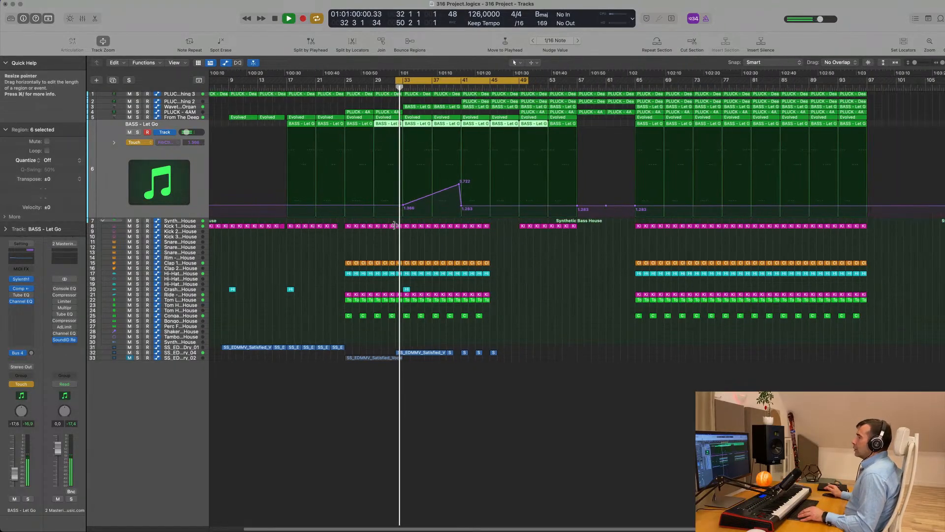
left_click(139, 142)
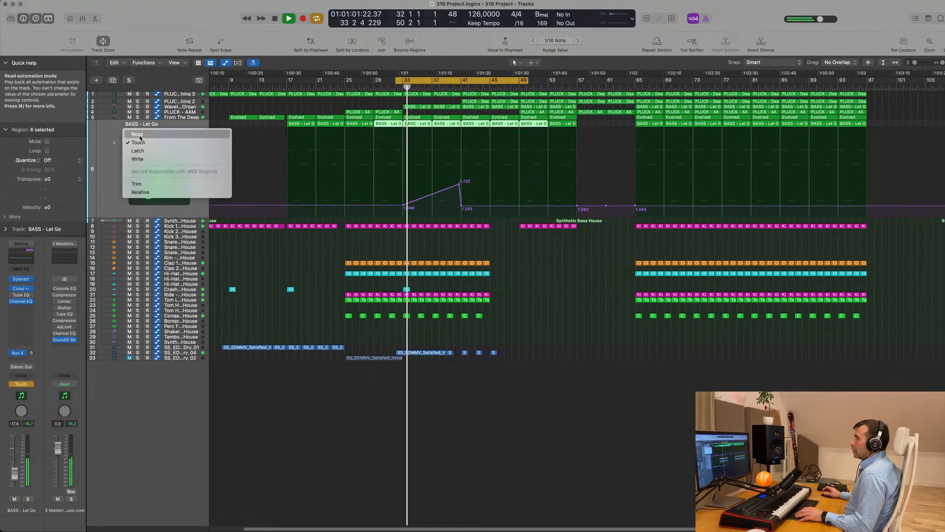
left_click(137, 135)
key("space")
Step: Reopen the mixer, select the five channels from PLUCK - Deadmau5 Thing 3 to From The Deep, and route their outputs to Bus 10
key("x")
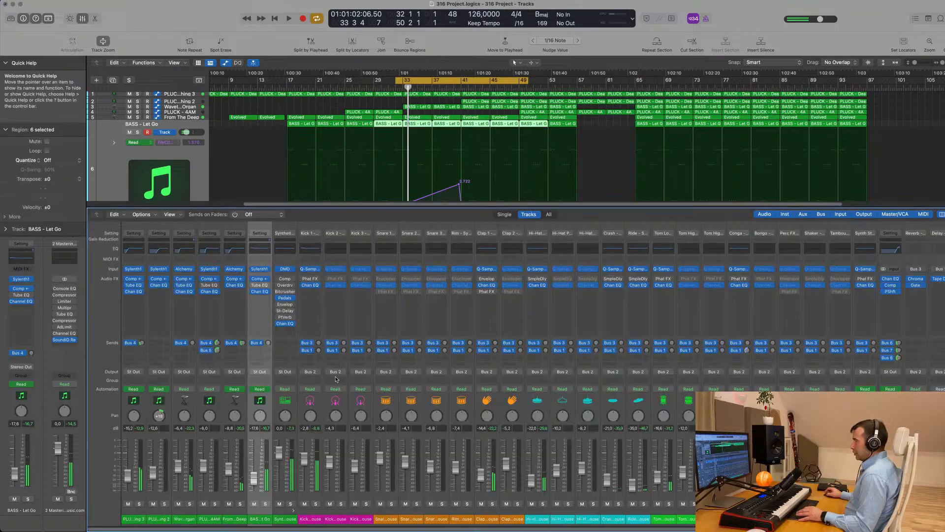
left_click(232, 521)
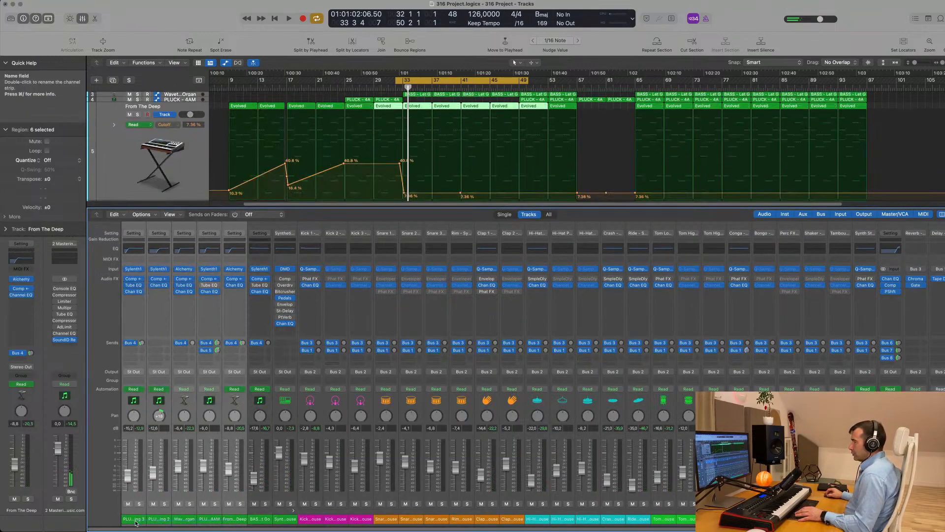
left_click(236, 372)
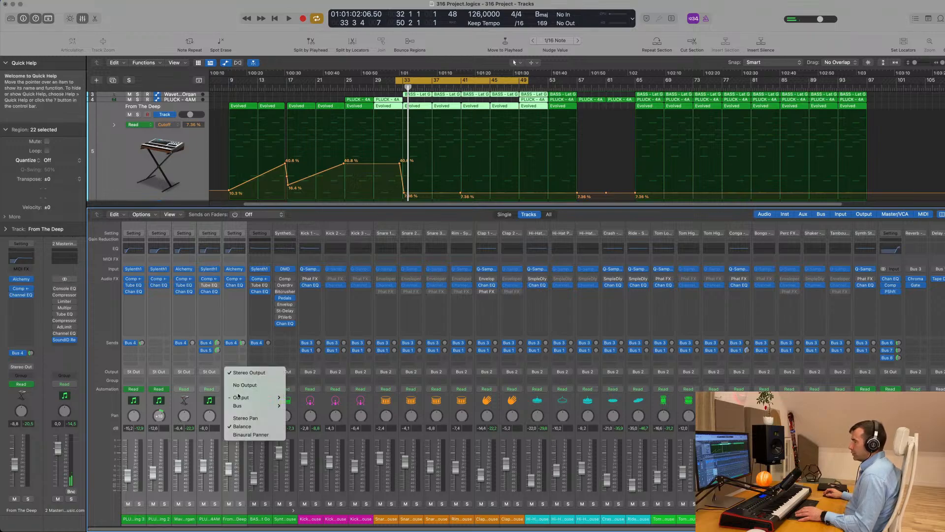
mouse_move(247, 406)
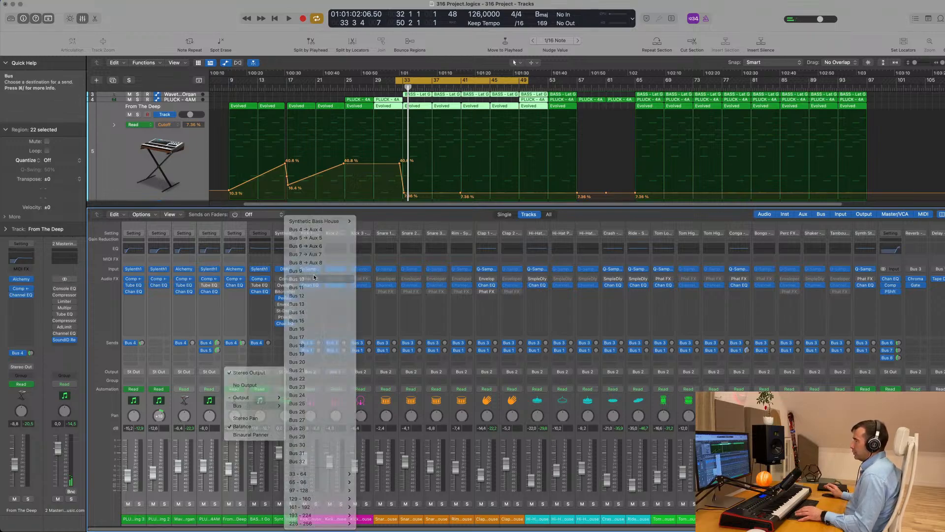
left_click(314, 279)
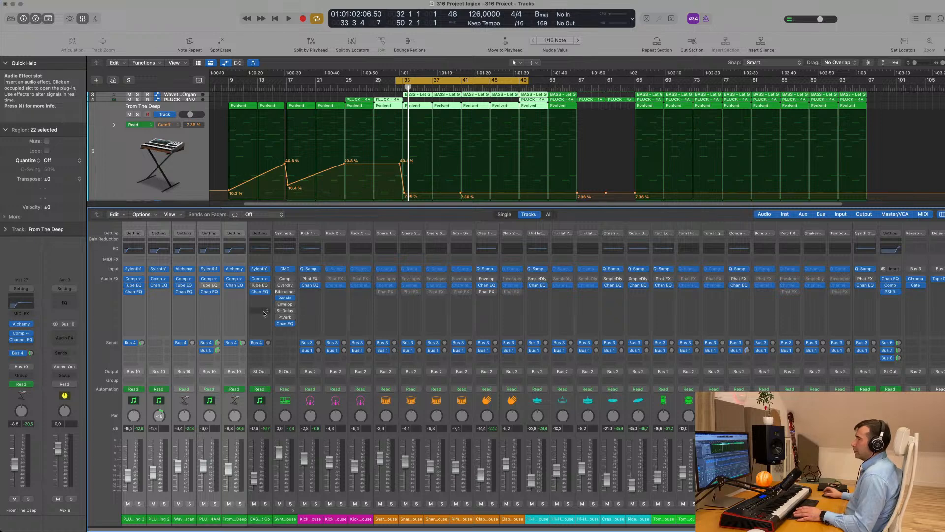
Step: Insert a stereo Compressor on Aux 9 during playback, then enlarge its window and move it aside
key("space")
scroll(431, 179, "down", 10)
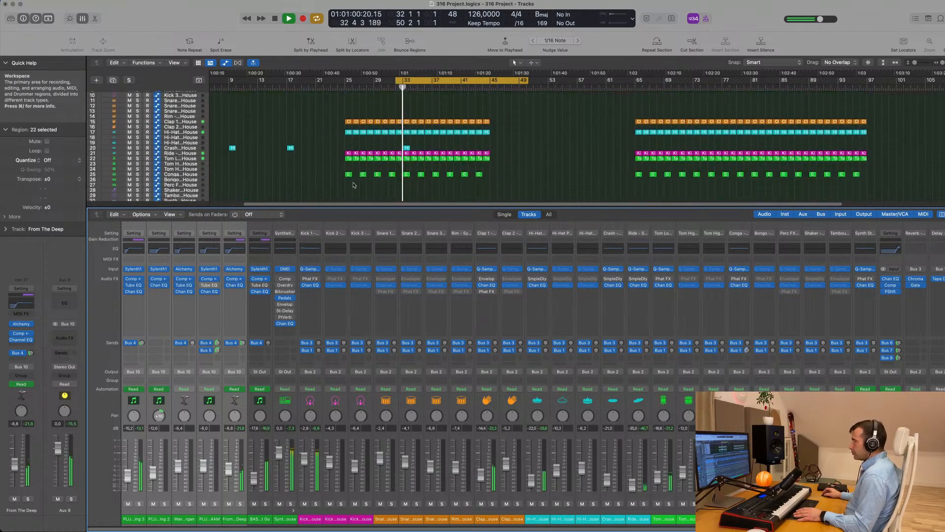
key("space")
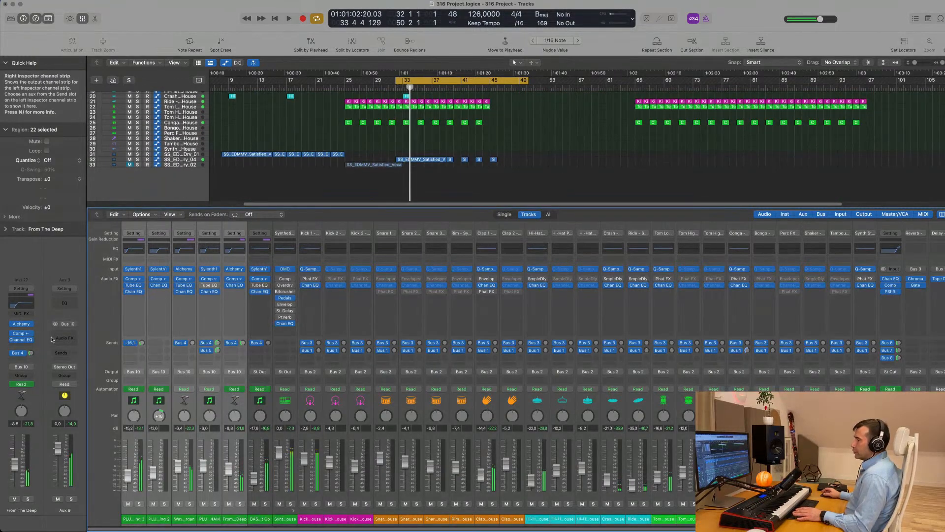
key("space")
left_click(64, 334)
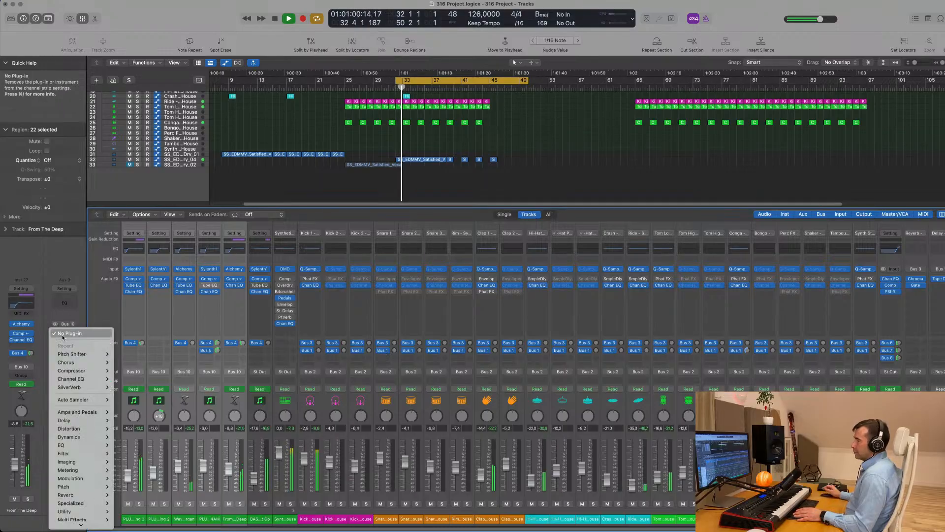
mouse_move(90, 370)
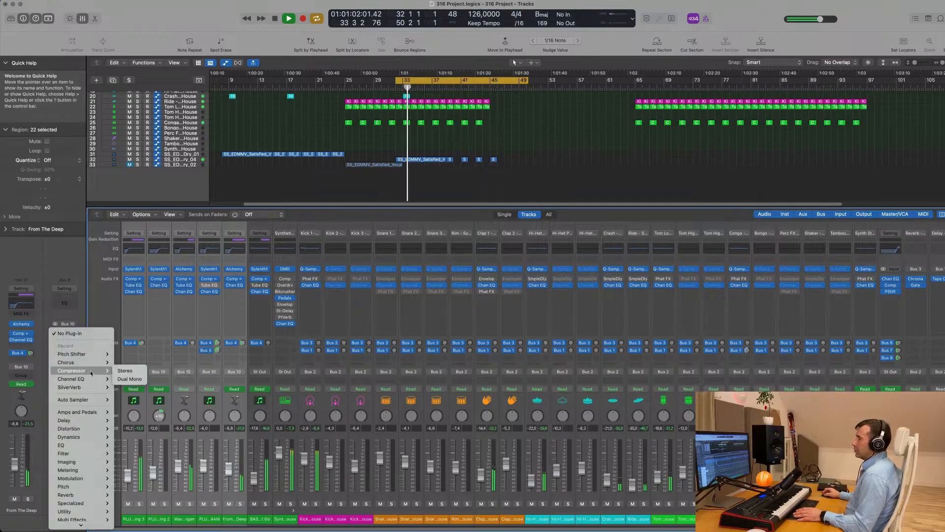
left_click(125, 370)
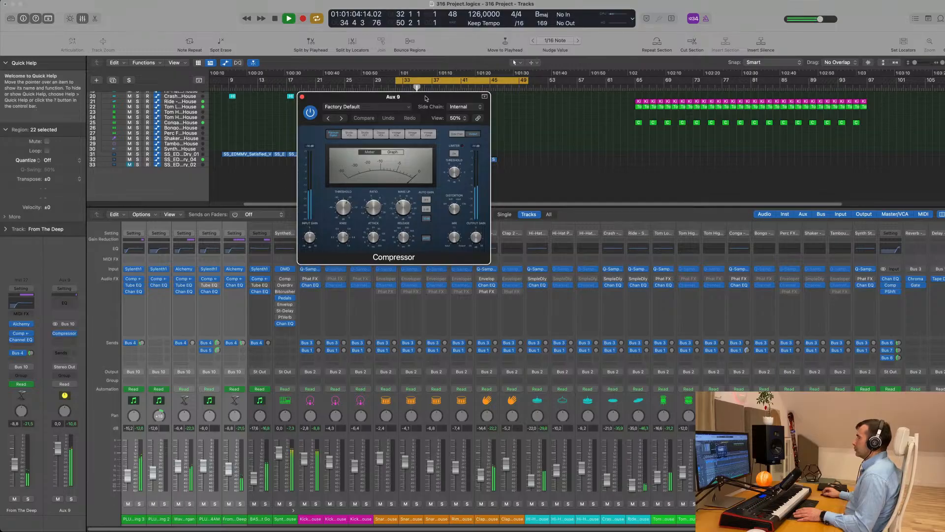
left_click_drag(481, 254, 581, 368)
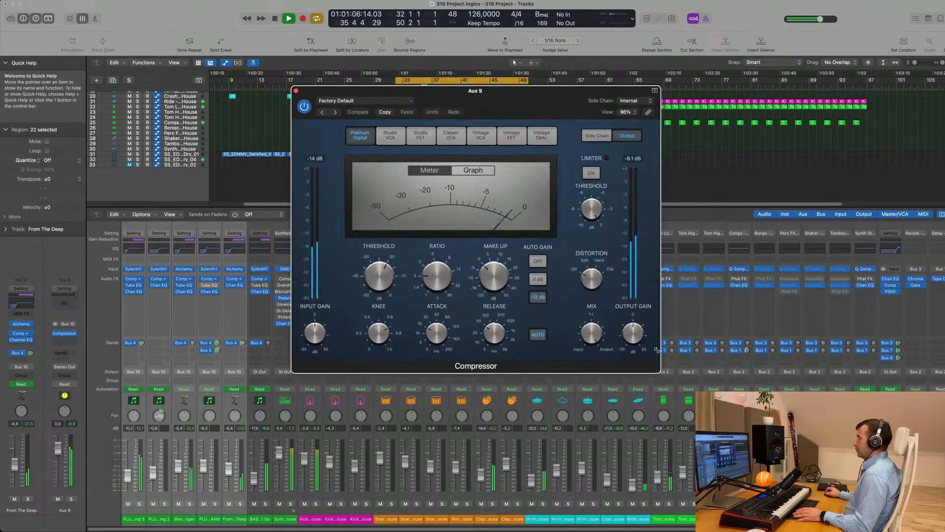
key("space")
left_click_drag(561, 88, 484, 89)
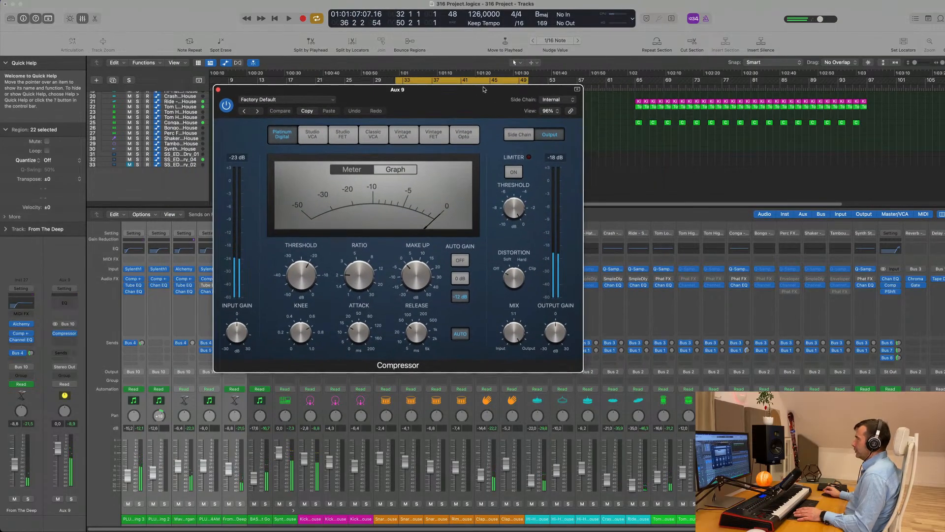
Step: Set the Aux 9 compressor's side chain detection to Peak with its filter on, and briefly replay the cycle
left_click(519, 135)
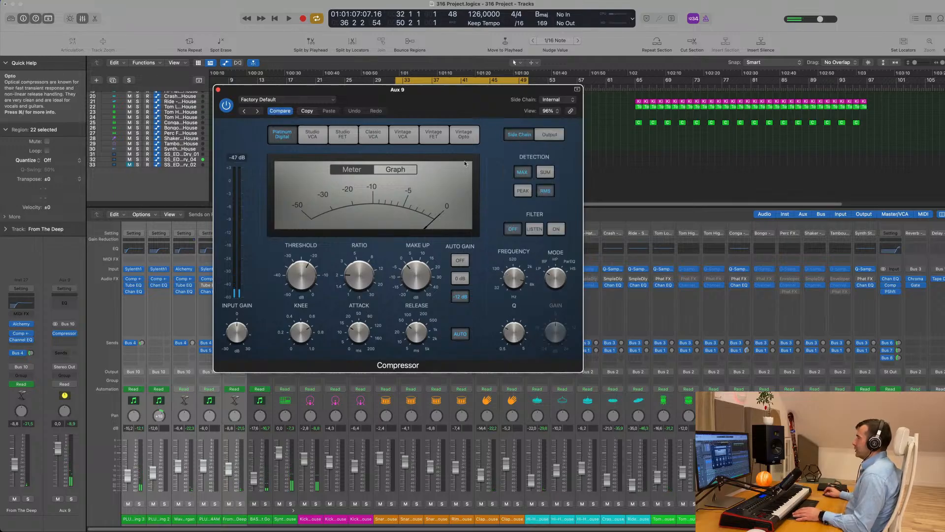
left_click(523, 190)
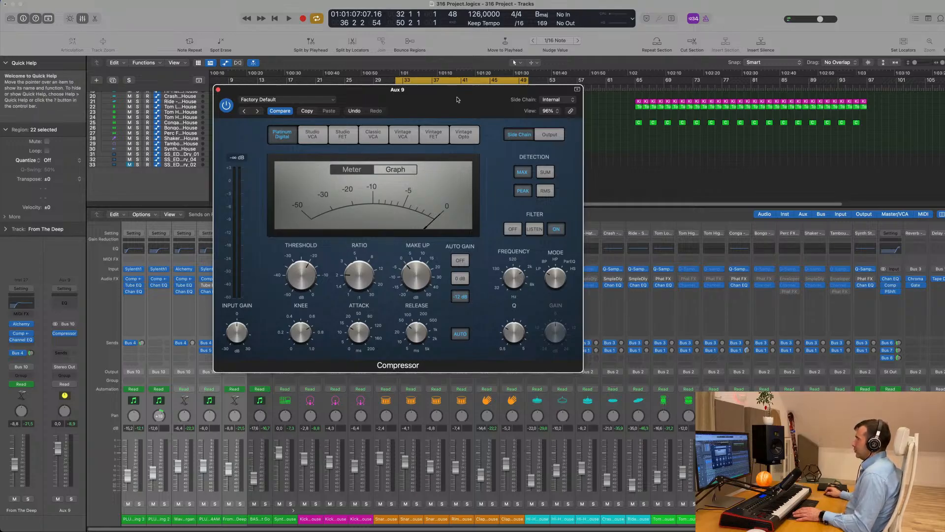
left_click_drag(457, 100, 670, 120)
key("space")
key("space")
Step: Check the vocal tracks offered as audio side chain sources for the Aux 9 compressor, then move its window aside and deselect all regions
left_click(771, 122)
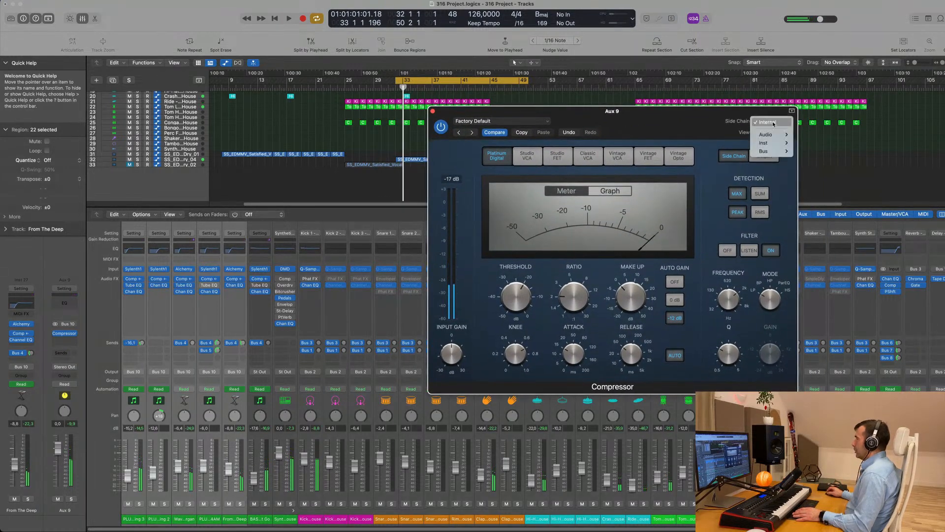
mouse_move(777, 138)
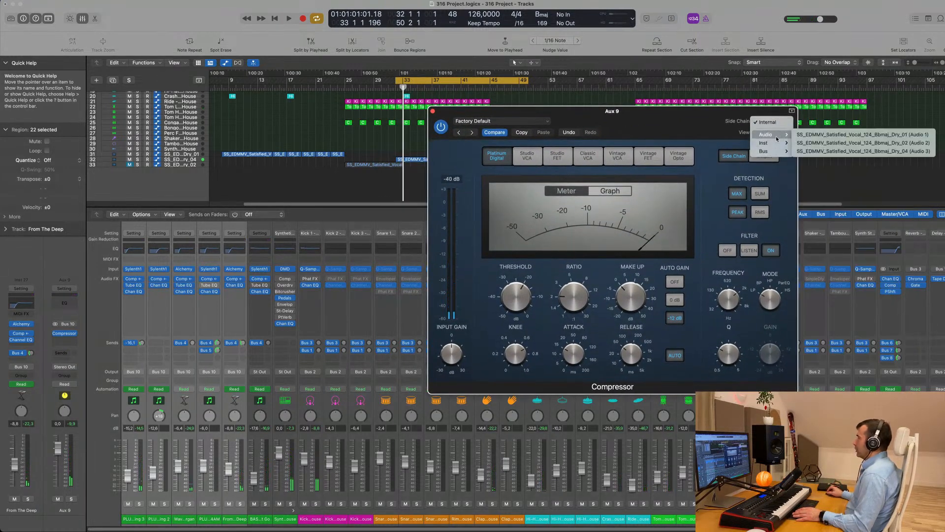
left_click_drag(679, 114, 715, 93)
left_click(368, 196)
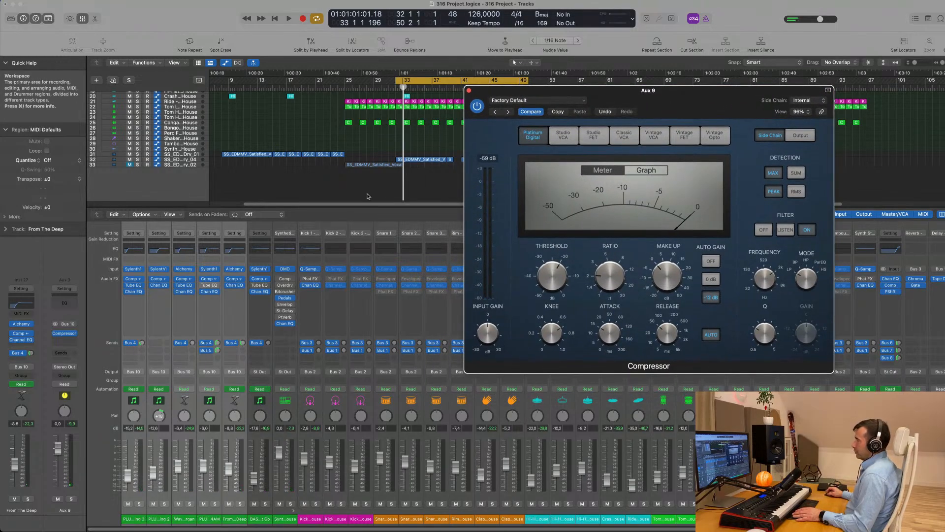
Step: Select the Synth Stab and SS_EDMMV_Satisfied Dry_01 vocal channels in the mixer and route their outputs to Bus 11
left_click(171, 154)
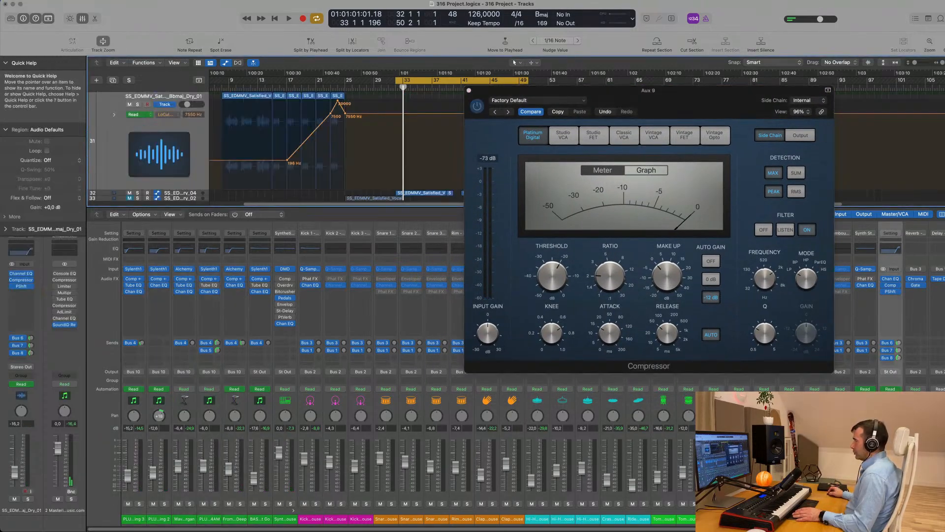
scroll(296, 443, "right", 5)
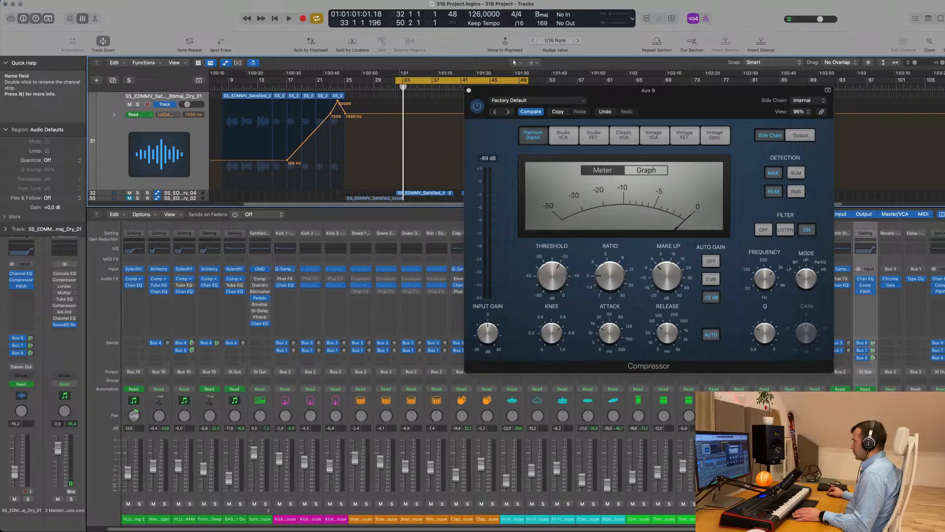
scroll(295, 153, "down", 3)
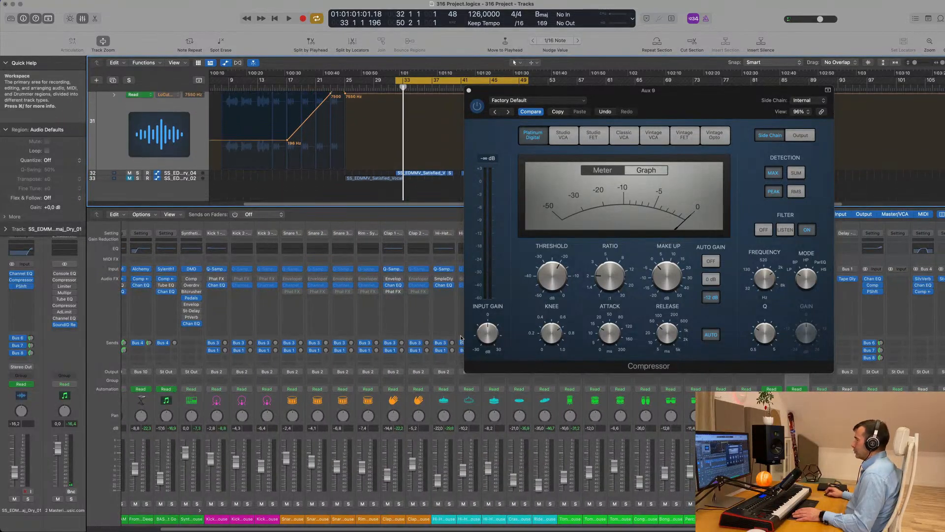
left_click_drag(772, 519, 797, 519)
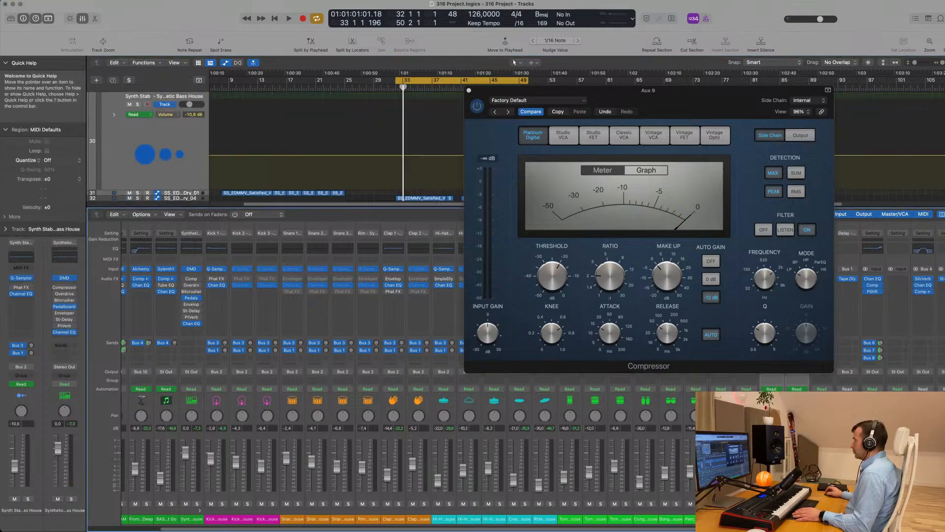
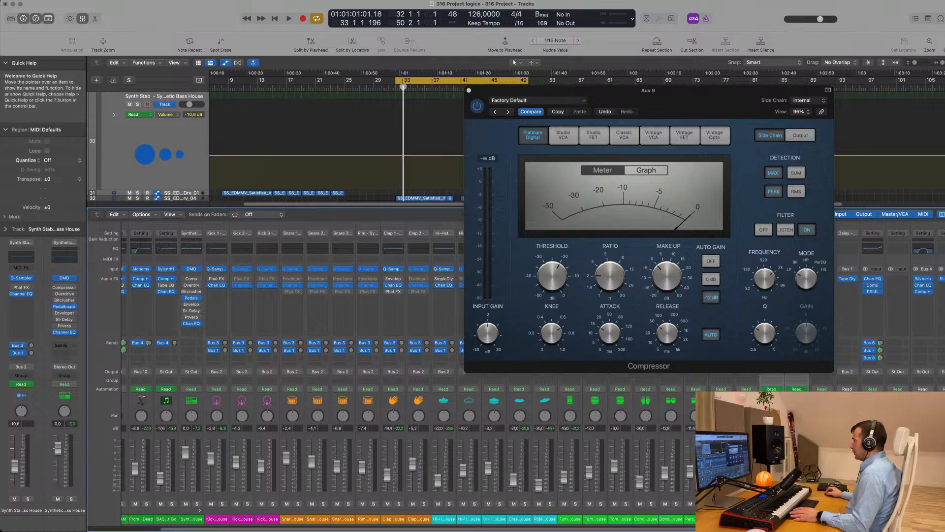
left_click_drag(685, 92, 396, 81)
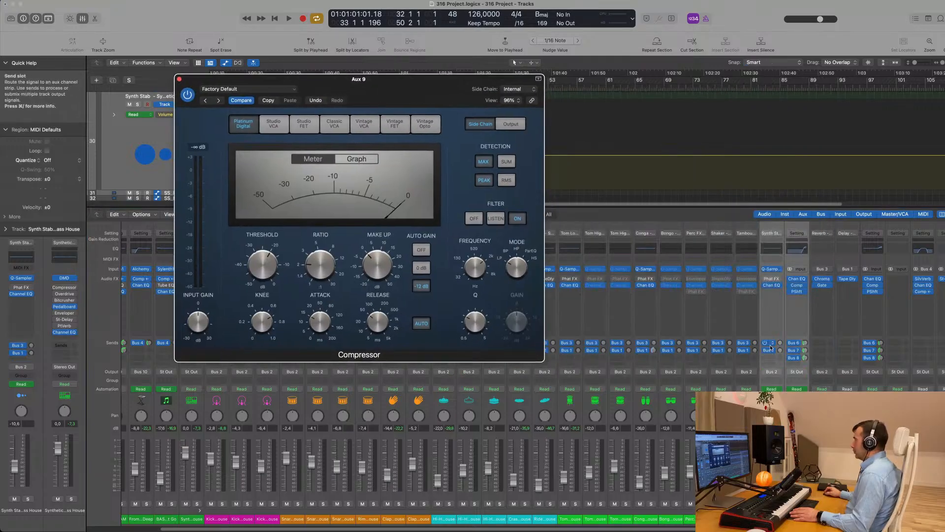
left_click(797, 372)
mouse_move(812, 402)
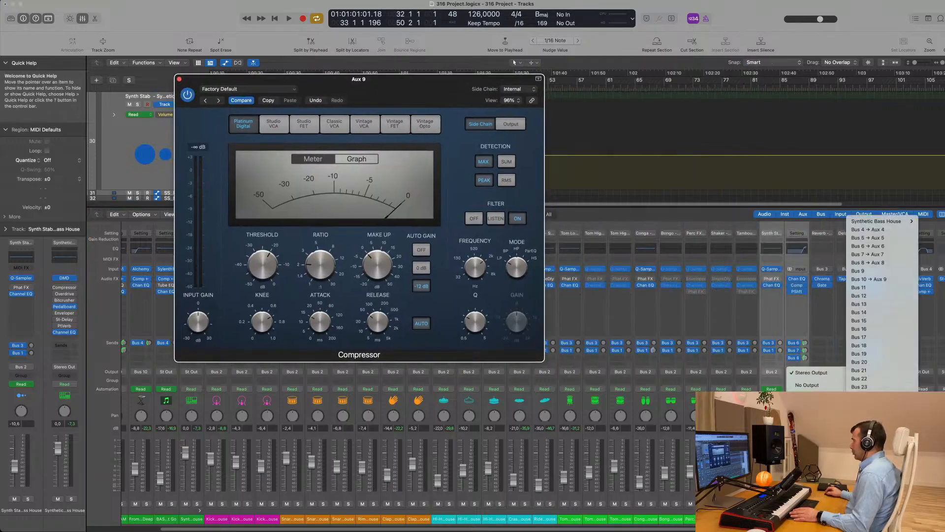
left_click(862, 289)
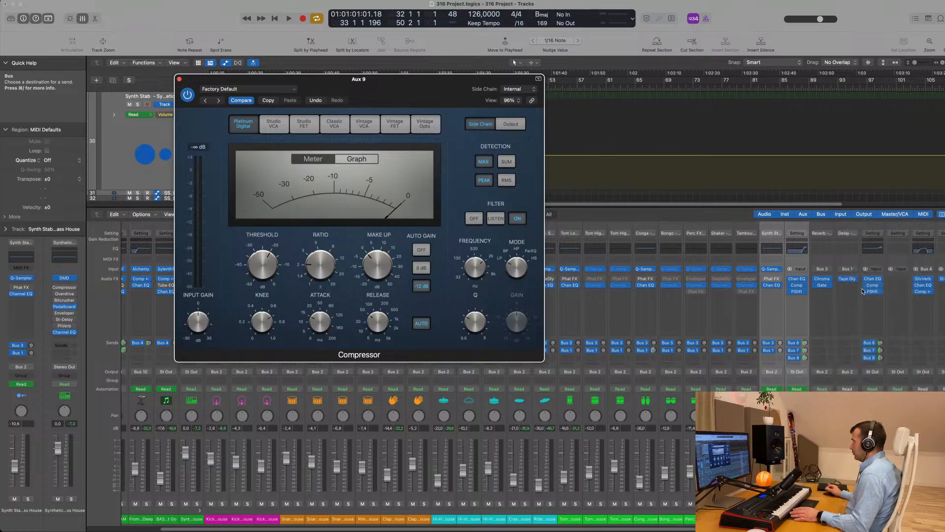
Step: Set the Aux 9 compressor's side chain source to Bus 11, move its window aside, and briefly play the cycle
left_click_drag(393, 80, 475, 100)
left_click(612, 109)
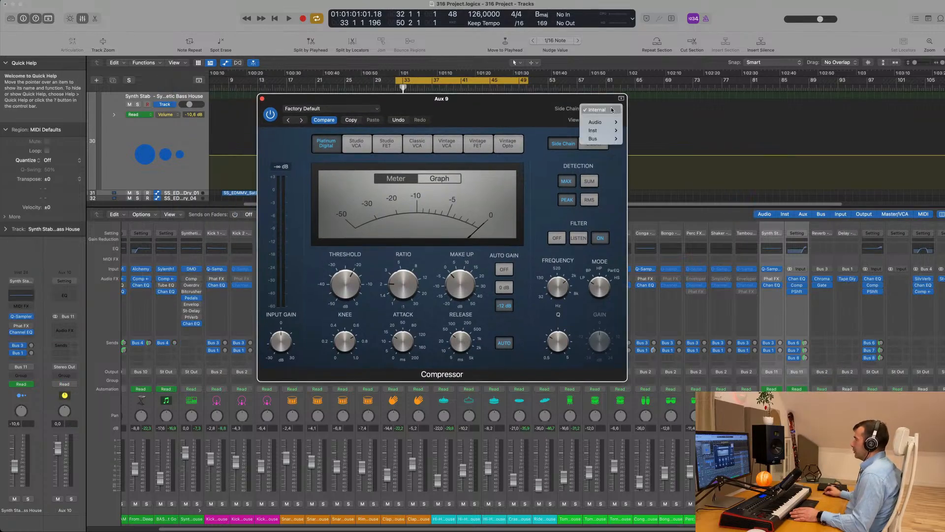
mouse_move(611, 140)
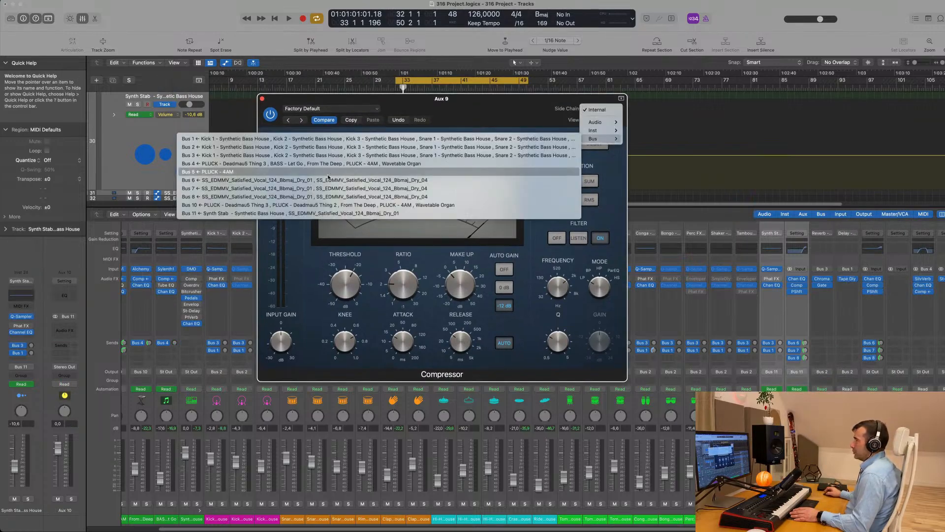
left_click(328, 212)
left_click_drag(463, 102, 649, 141)
key("space")
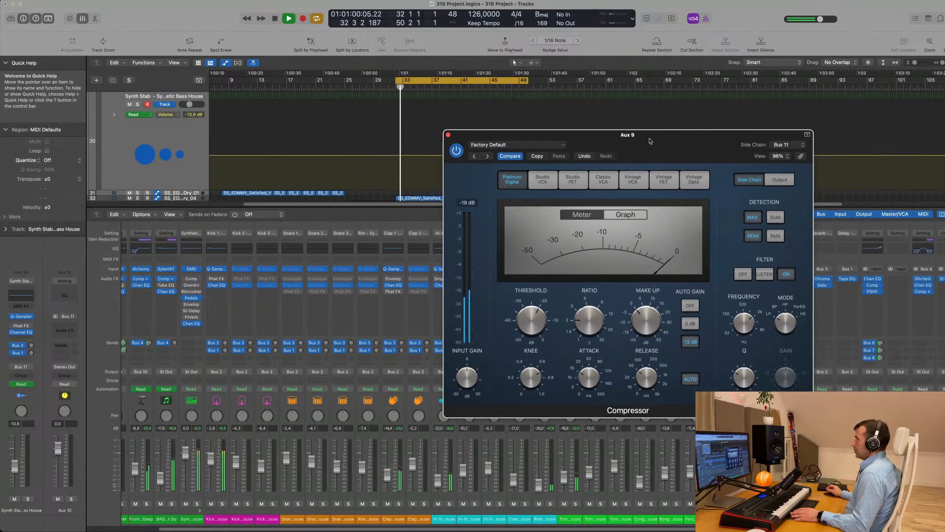
key("space")
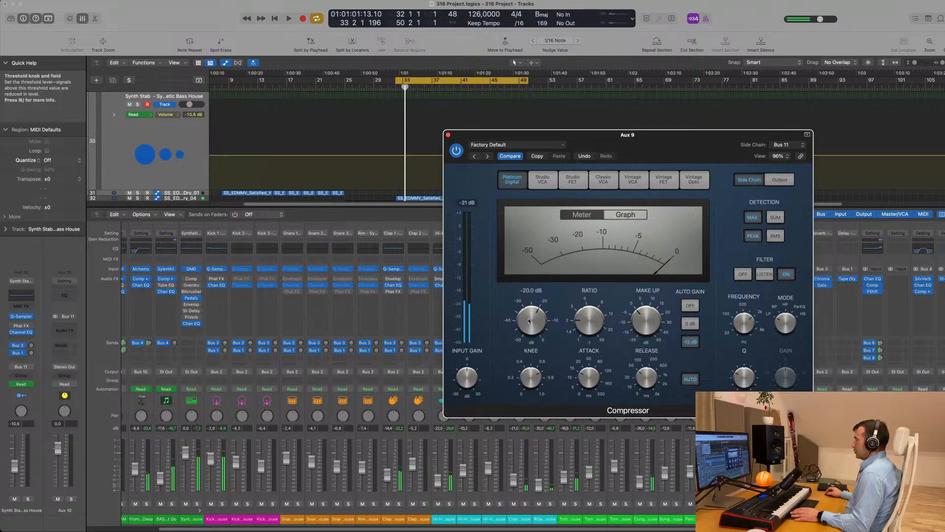
Step: Check the Aux 9 compressor's Output settings, return to Side Chain, and adjust the threshold while playing the cycle
left_click(779, 180)
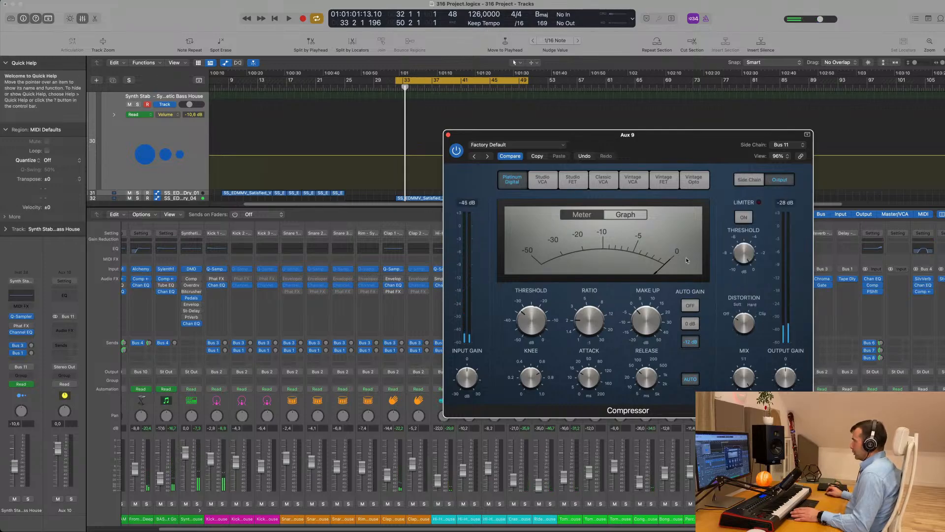
key("space")
key("space")
left_click(749, 180)
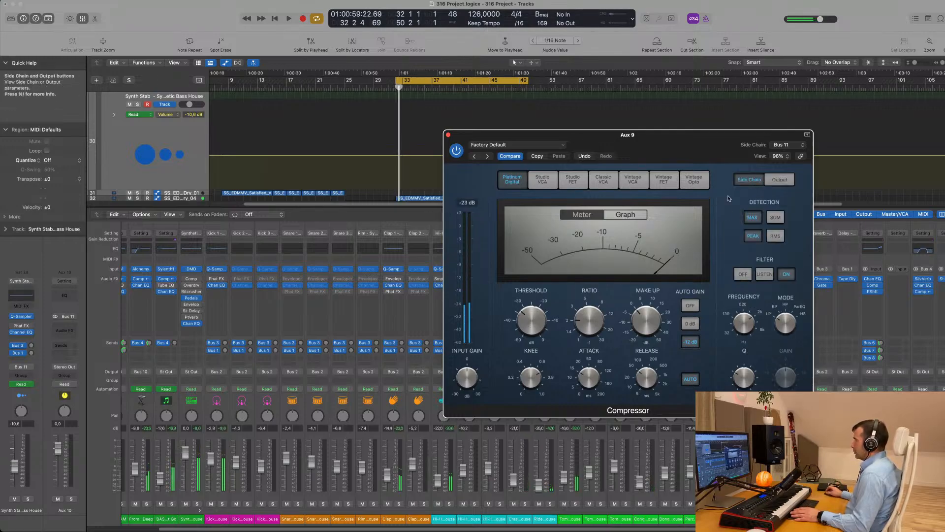
key("space")
left_click_drag(540, 316, 540, 311)
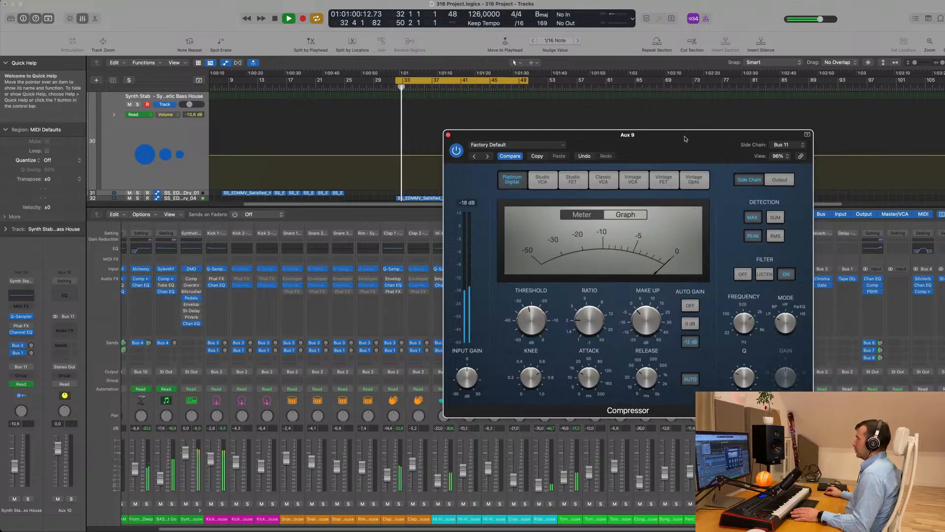
left_click_drag(688, 140, 639, 116)
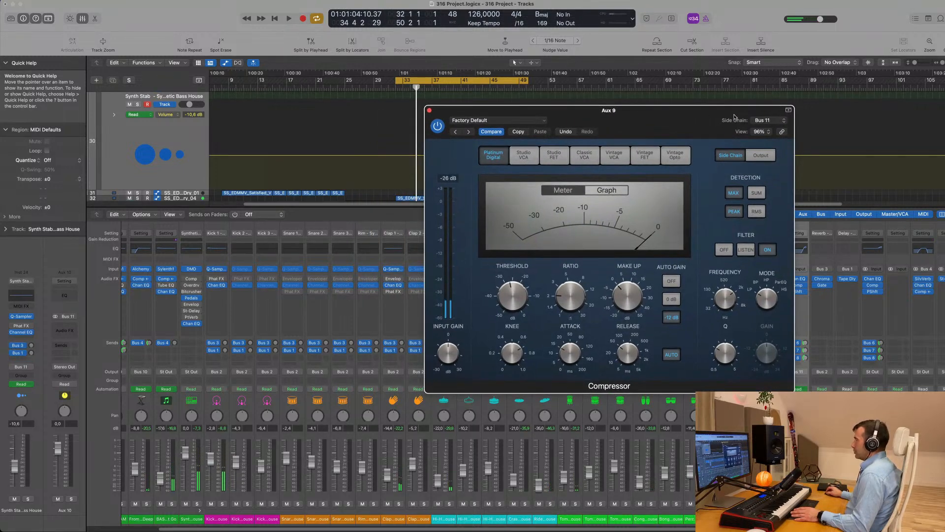
Step: Review the bus side chain sources for the Aux 9 compressor and keep Bus 11 as the source
left_click(761, 120)
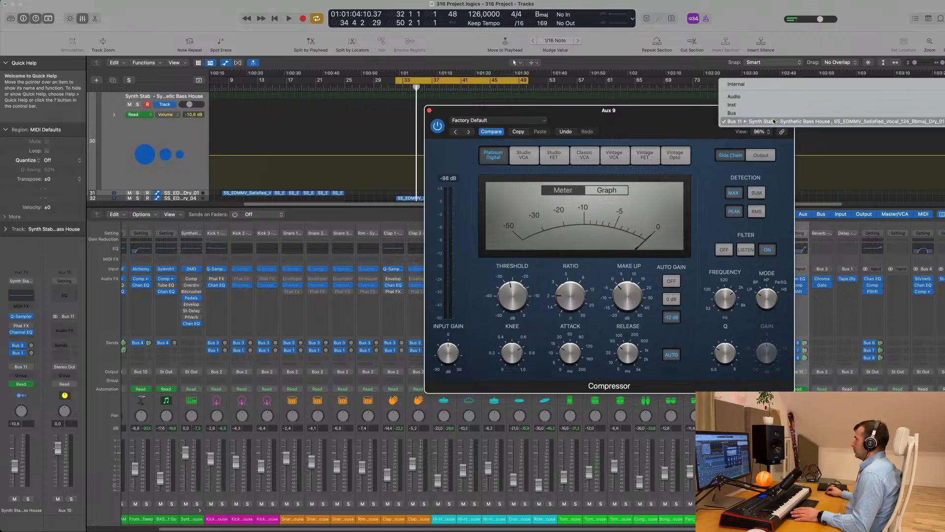
mouse_move(778, 112)
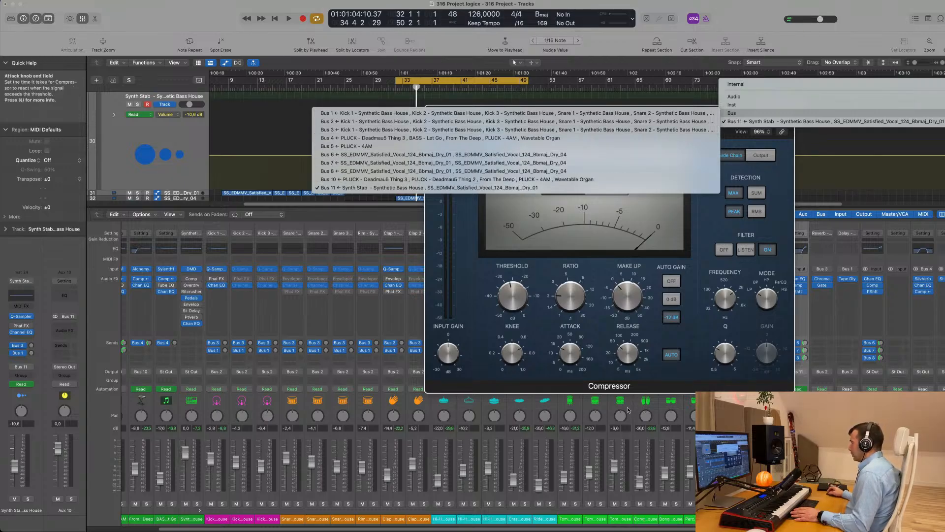
left_click(465, 188)
Step: Select the Dry_04 and Dry_02 vocal channels, close the compressor window, solo both channels during playback, and route their outputs to Bus 9
left_click_drag(898, 519, 873, 519)
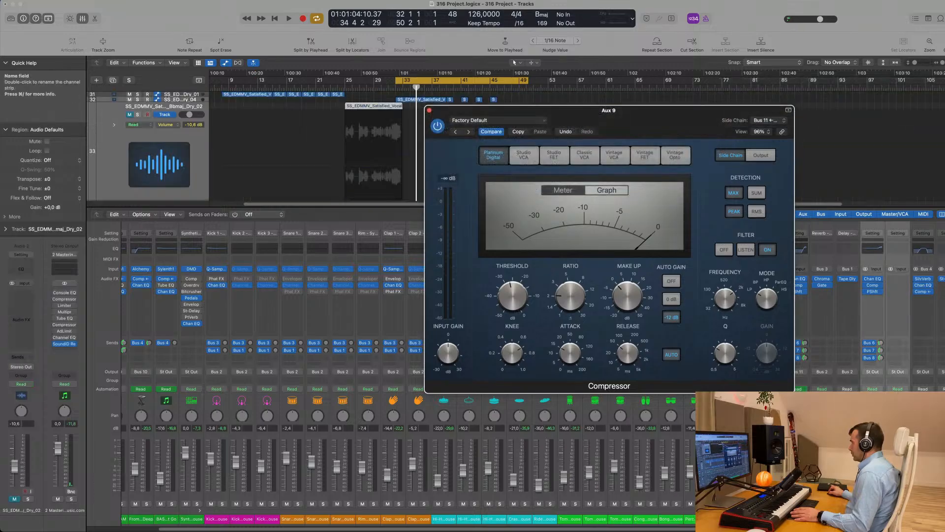
left_click(429, 110)
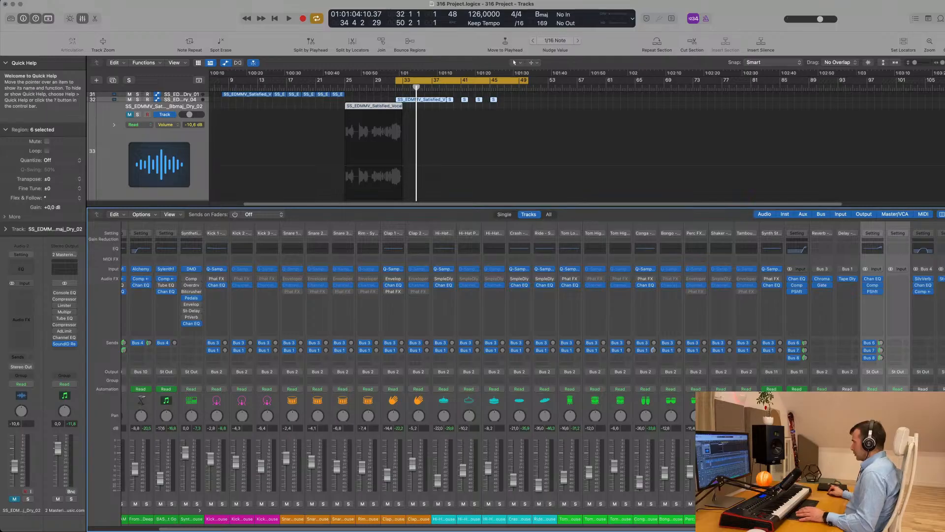
key("space")
left_click_drag(761, 529, 898, 529)
left_click(698, 504)
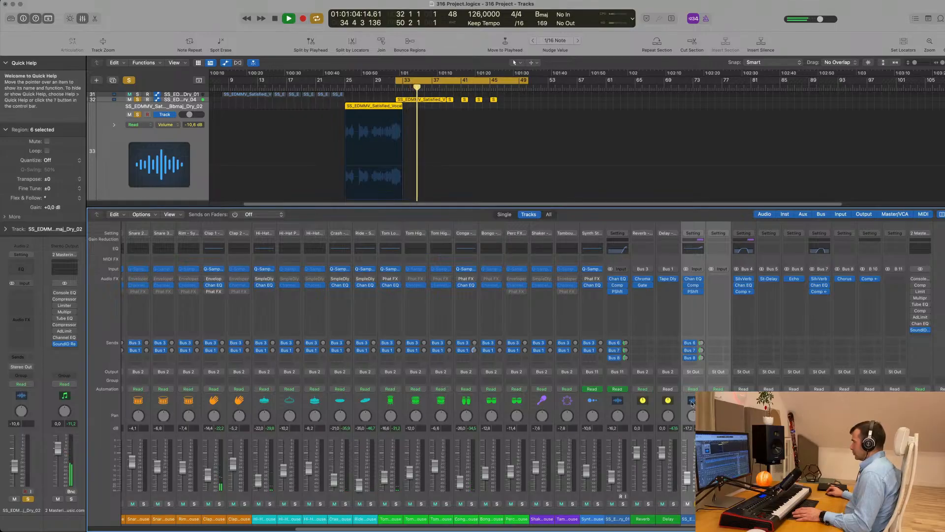
left_click(719, 372)
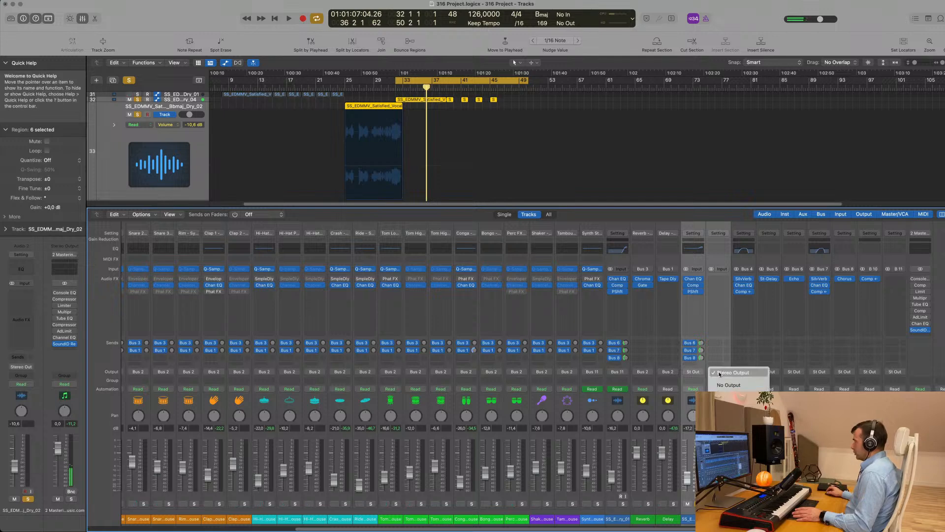
mouse_move(730, 406)
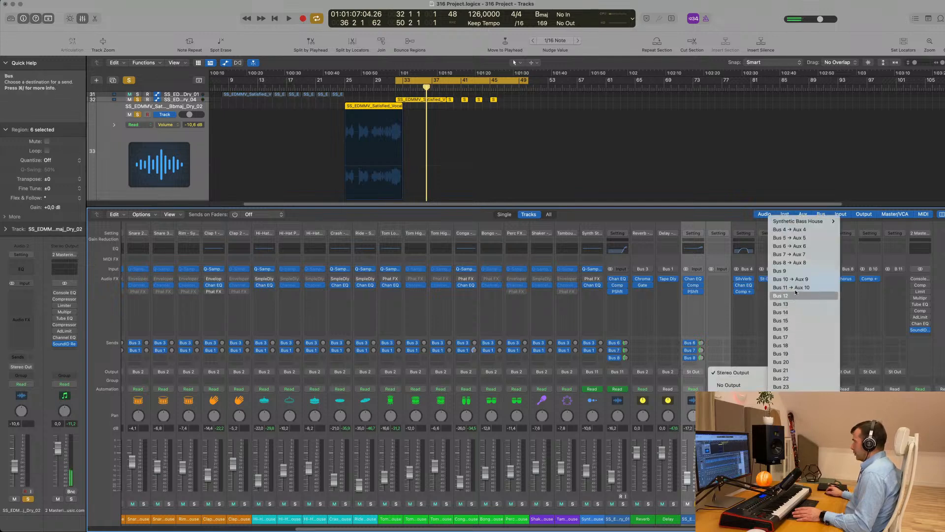
left_click(796, 272)
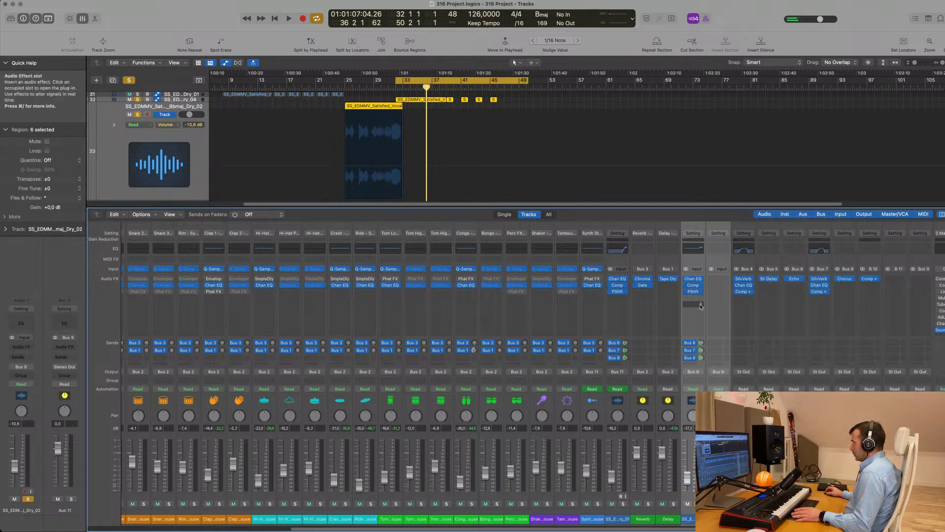
Step: Play the soloed vocals through the new bus, moving playback to bar 25 before stopping
key("space")
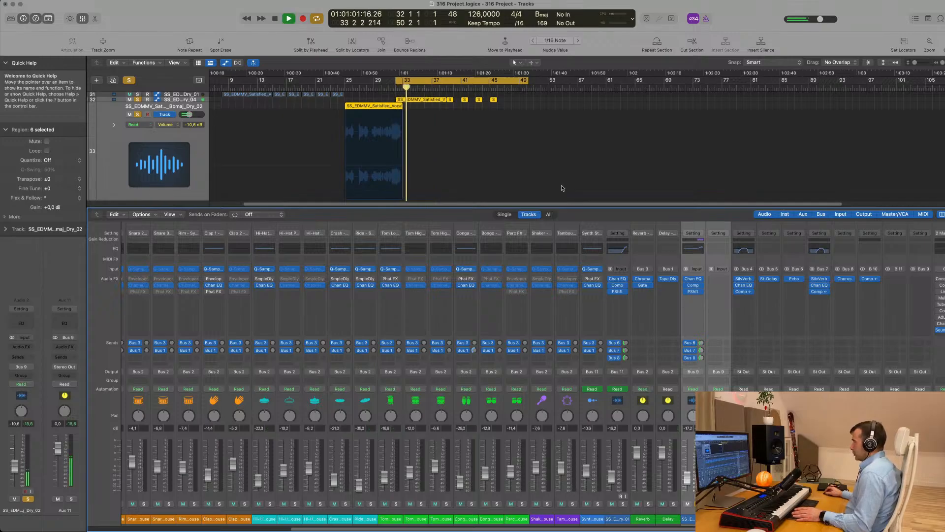
scroll(486, 159, "up", 10)
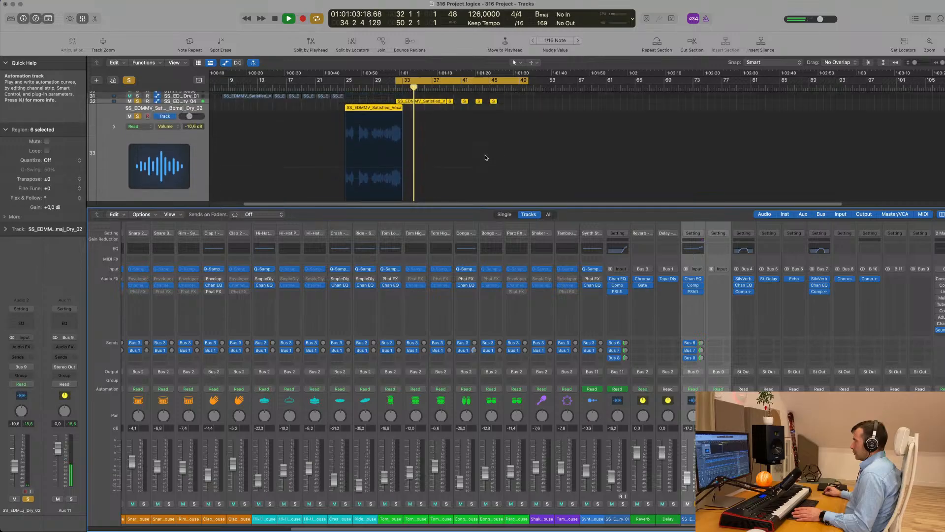
left_click(347, 89)
scroll(352, 112, "down", 10)
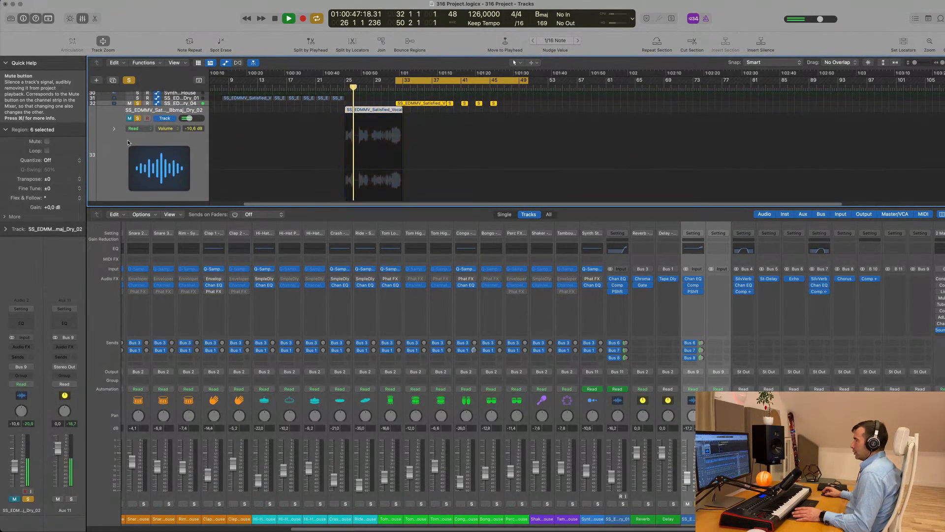
scroll(287, 160, "up", 4)
key("space")
Step: Turn off solo on the vocal tracks, replay the cycle with the full mix, and unmute the Dry_02 vocal track
scroll(295, 155, "up", 4)
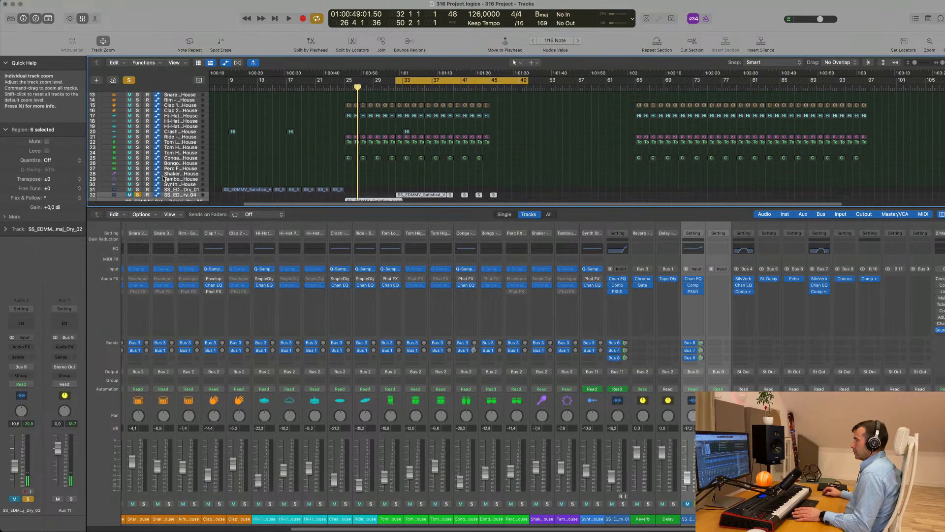
scroll(320, 145, "down", 4)
key("space")
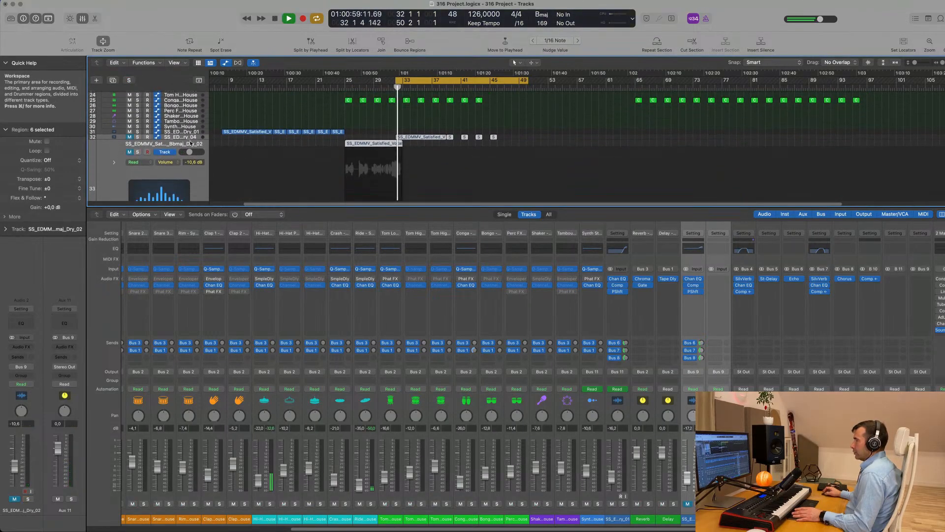
key("space")
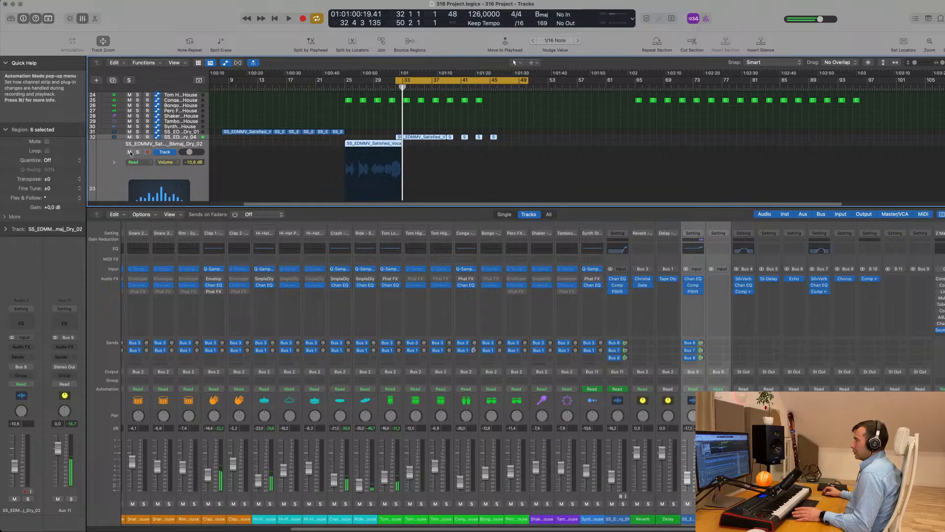
Step: Solo the Dry_01, Dry_04 and Dry_02 vocal tracks and play the cycle to hear the vocals alone
left_click(138, 132)
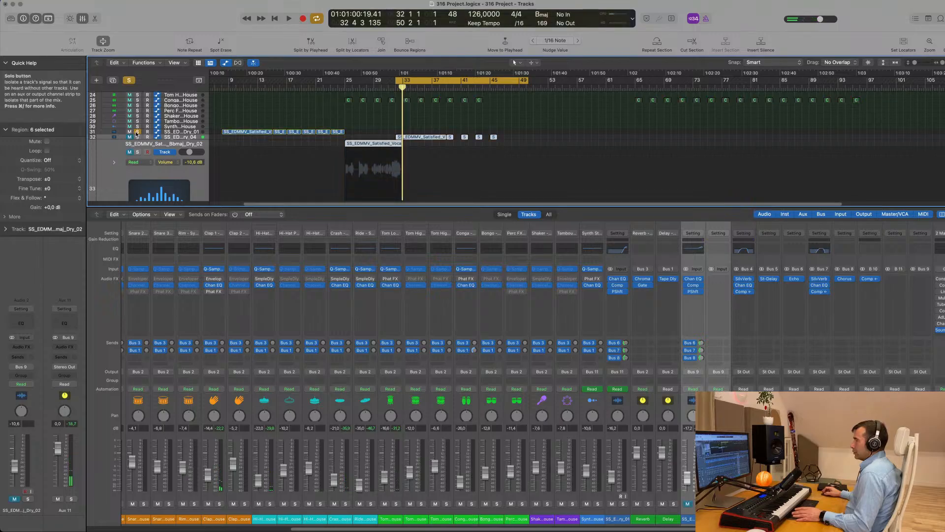
left_click(137, 137)
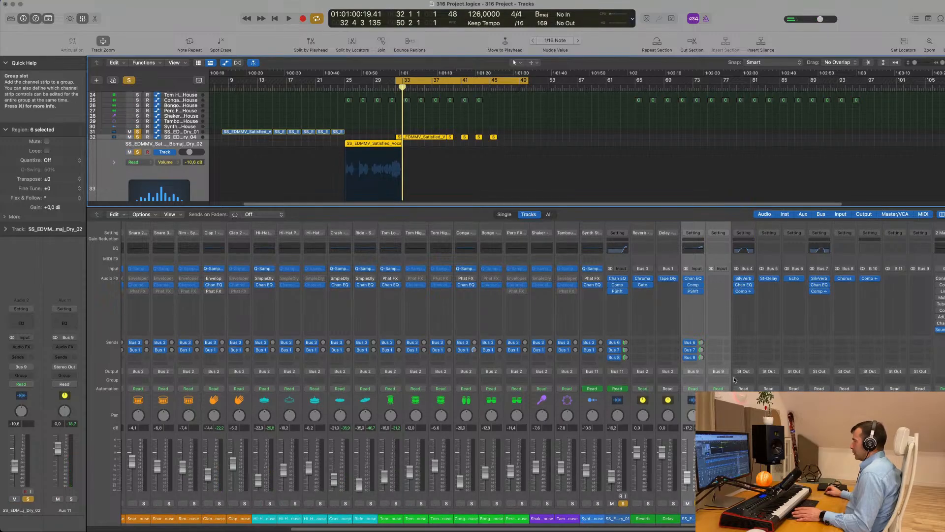
key("space")
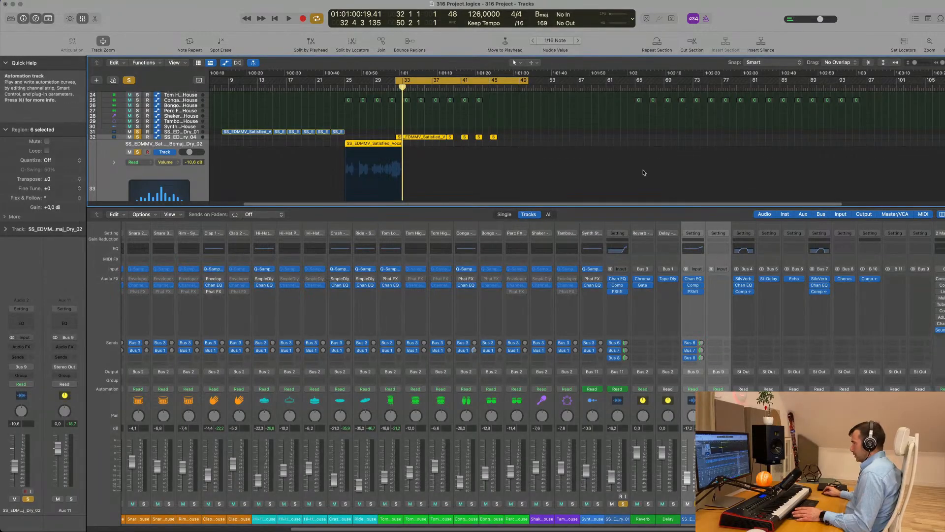
scroll(555, 169, "up", 1)
scroll(556, 168, "down", 4)
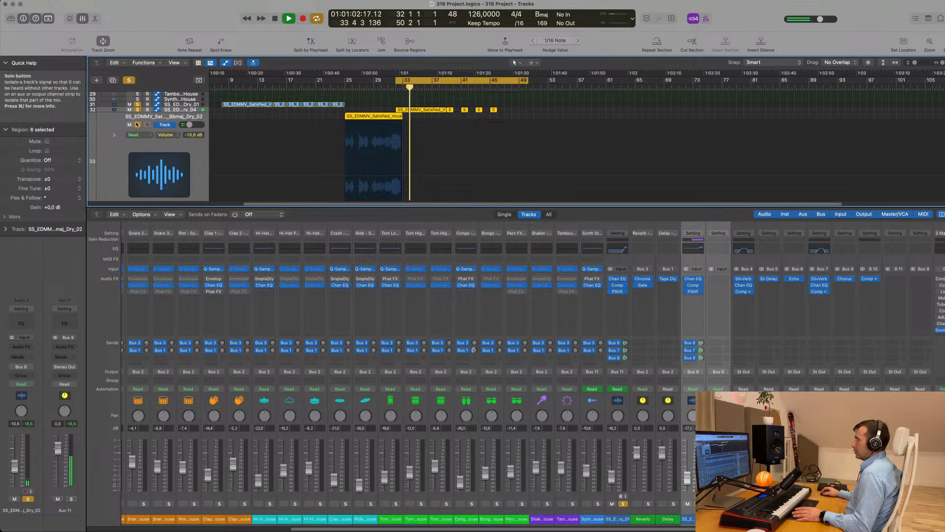
scroll(162, 148, "down", 1)
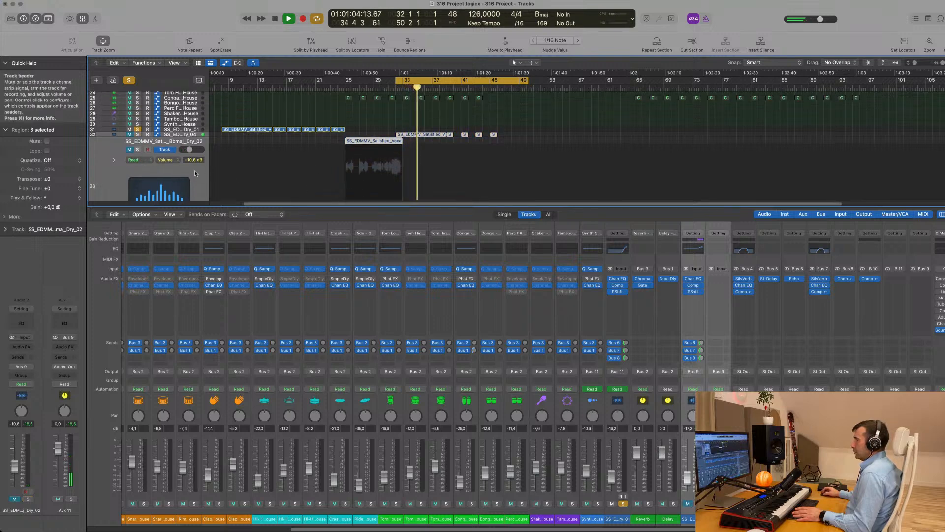
Step: Delete the Dry_02 vocal region and its track from the arrangement
left_click(193, 171)
key("Delete")
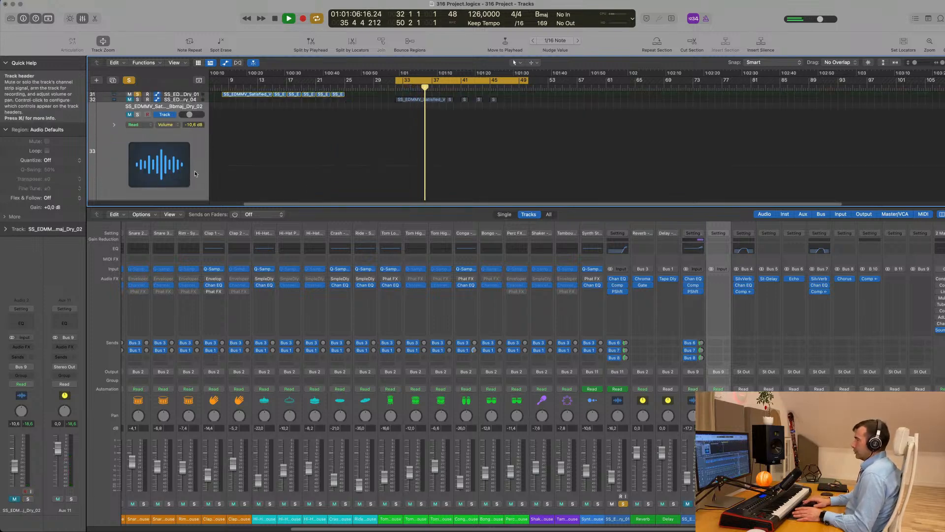
key("super+BackSpace")
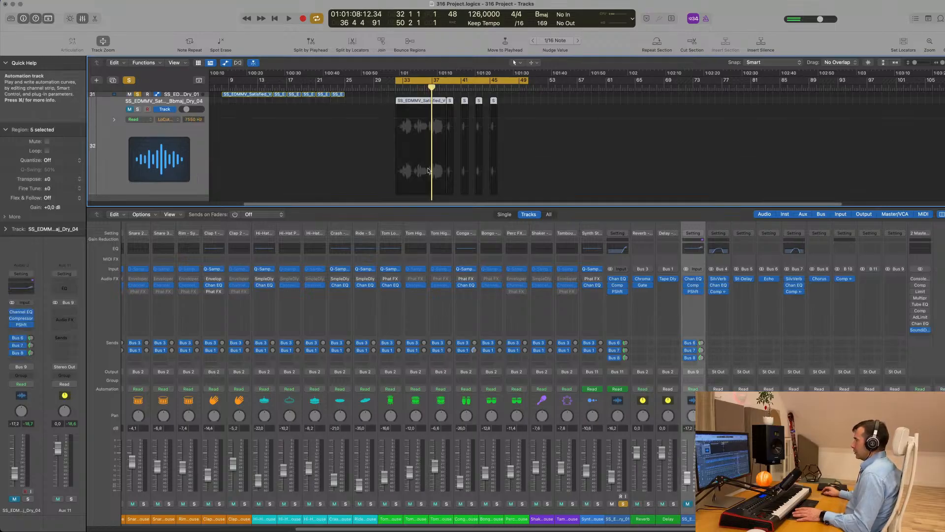
Step: Restart cycle playback and solo the Dry_04 vocal track
key("space")
scroll(405, 142, "up", 3)
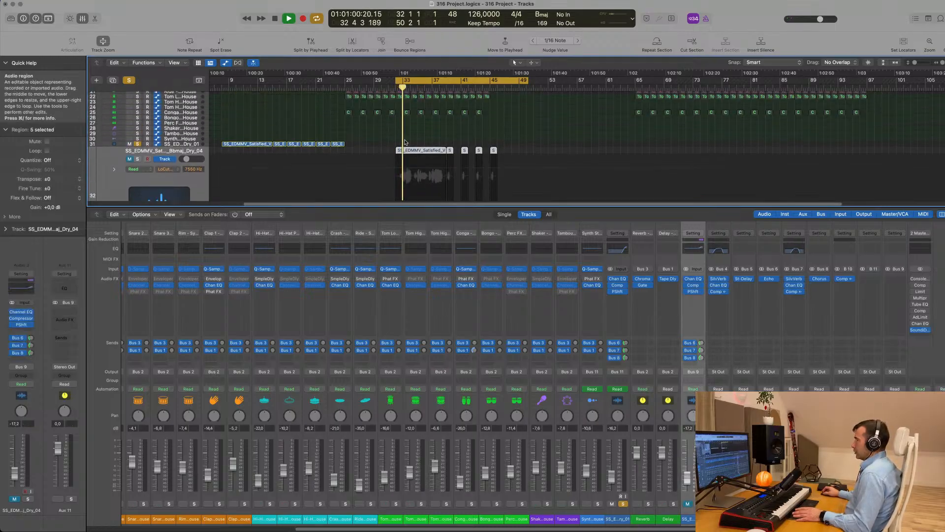
scroll(405, 143, "up", 2)
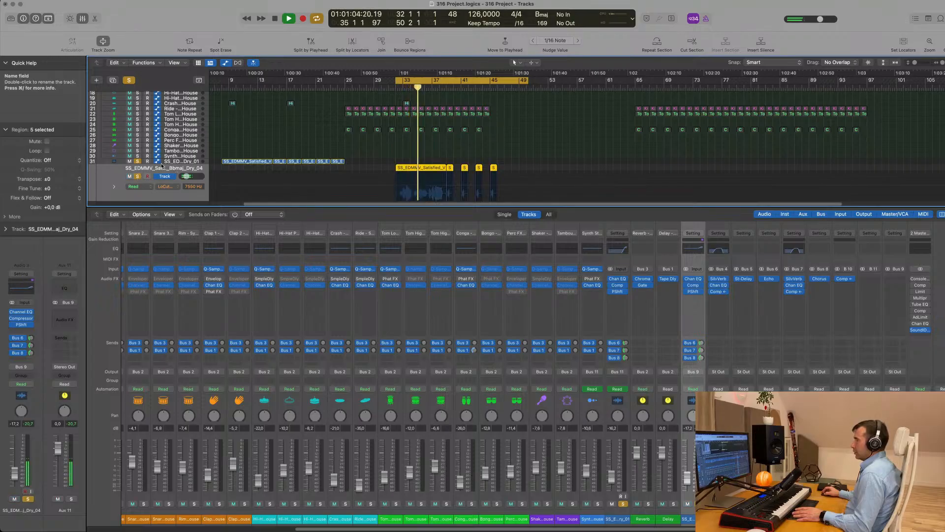
Step: Route the Dry_01 vocal track's output to Bus 9
left_click(177, 164)
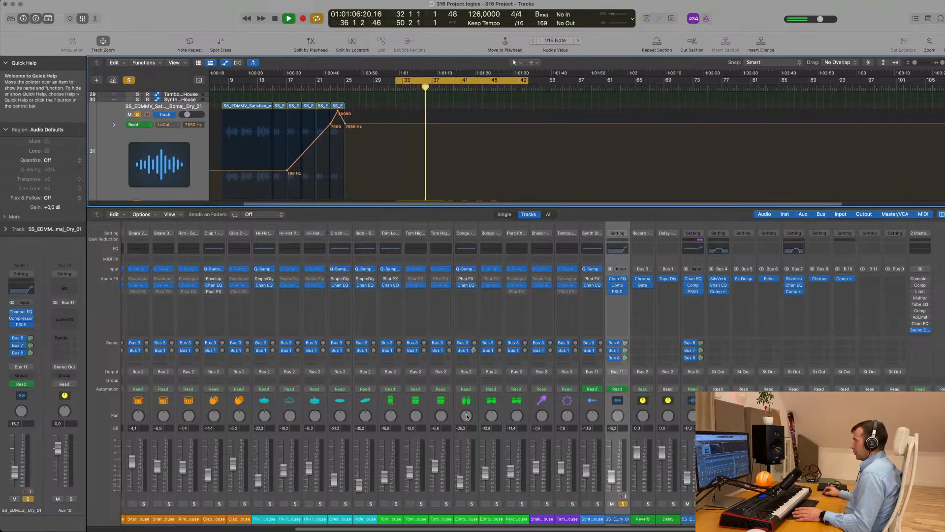
left_click(619, 373)
mouse_move(640, 406)
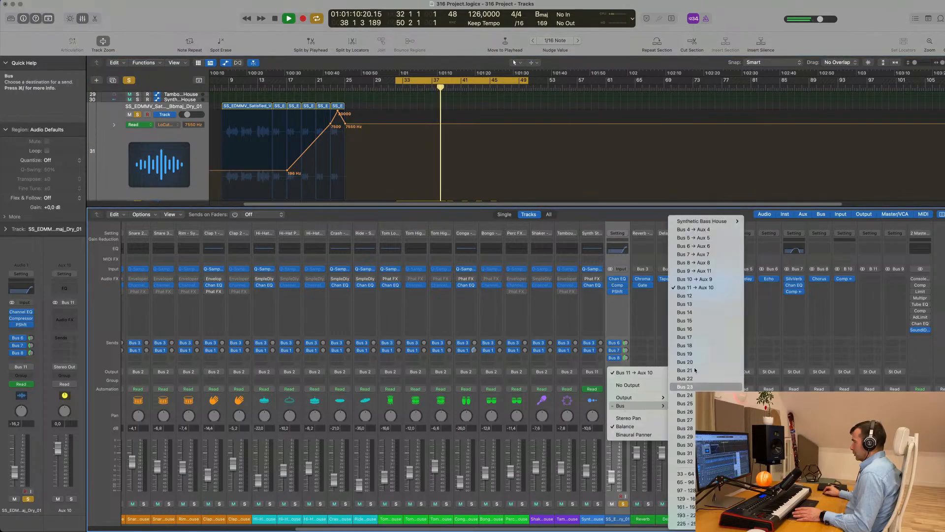
left_click(703, 271)
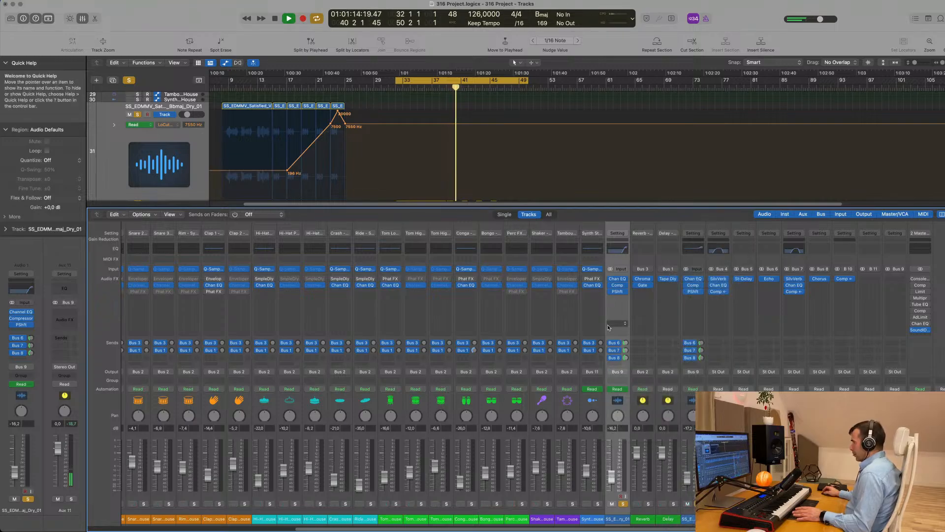
Step: Play the soloed vocals against the full arrangement view, then restart the cycle with the mixer shown
scroll(567, 173, "up", 10)
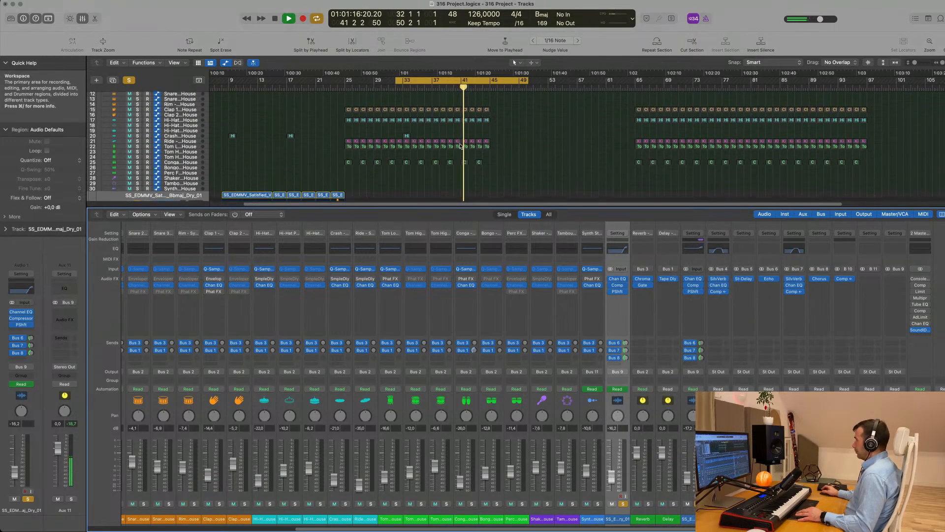
key("x")
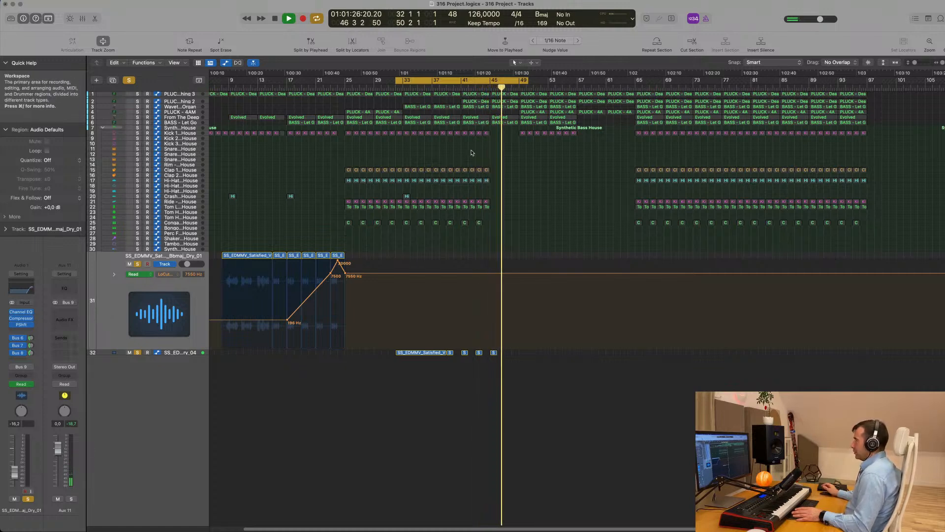
key("space")
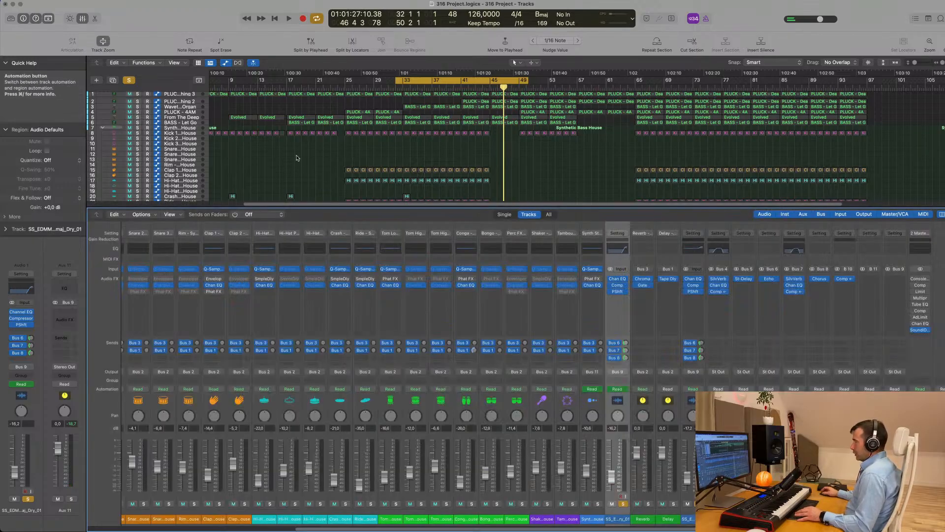
key("x")
key("space")
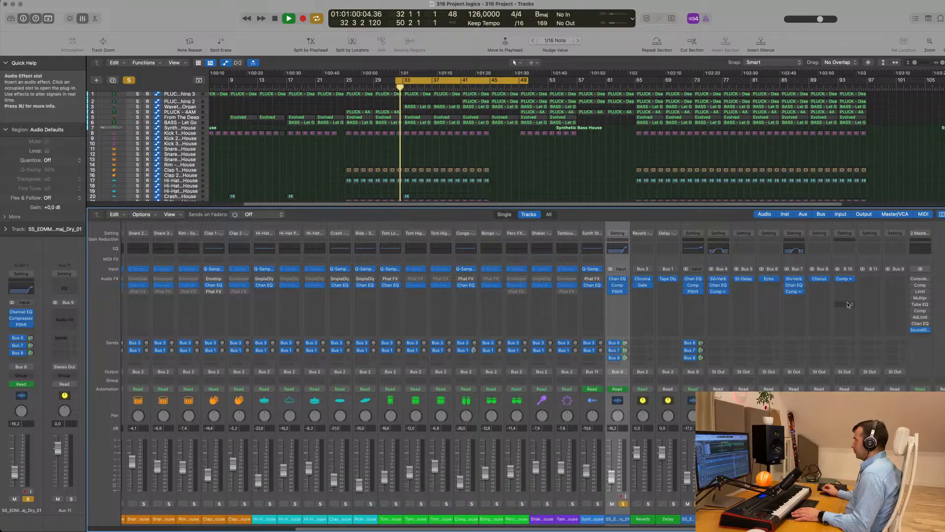
Step: Open the Compressor on the Bus 10 aux channel, clear all track solos, and set the compressor's side chain to Bus 9
left_click(843, 279)
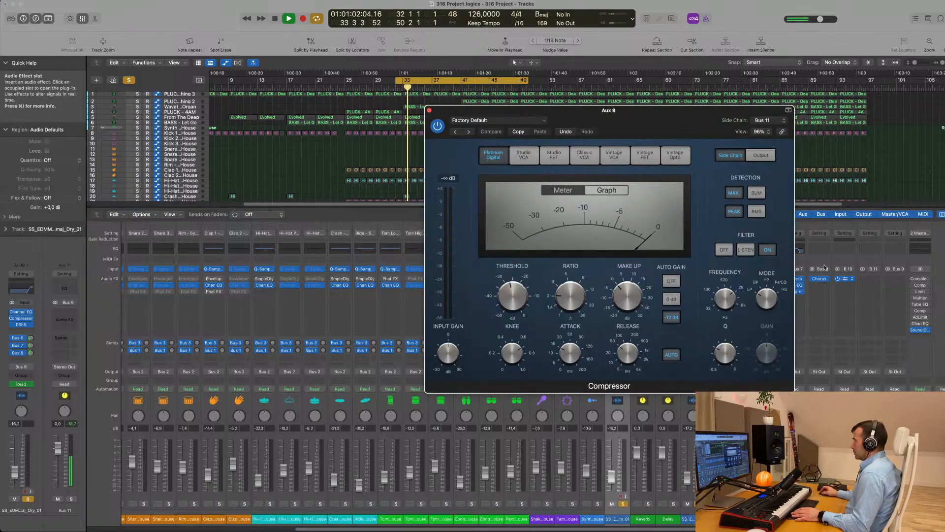
left_click(129, 82)
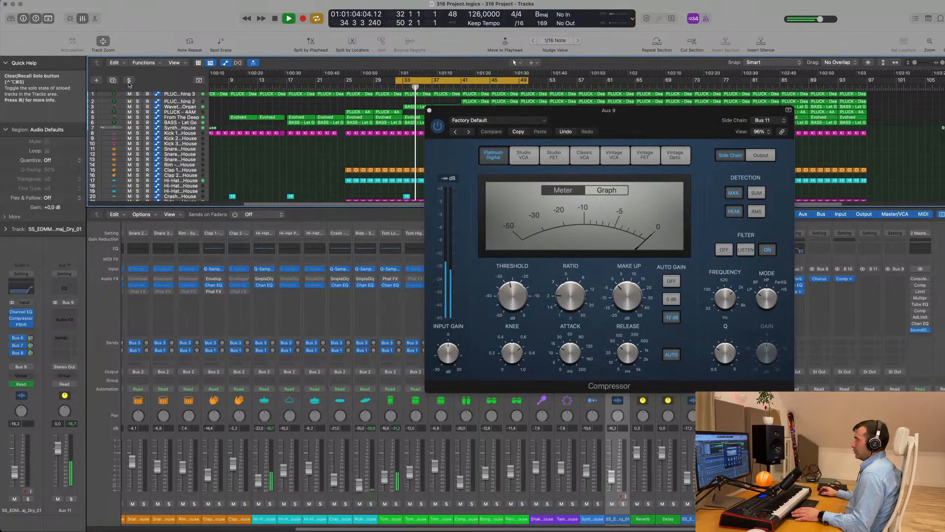
left_click_drag(683, 119, 610, 192)
key("space")
left_click(702, 195)
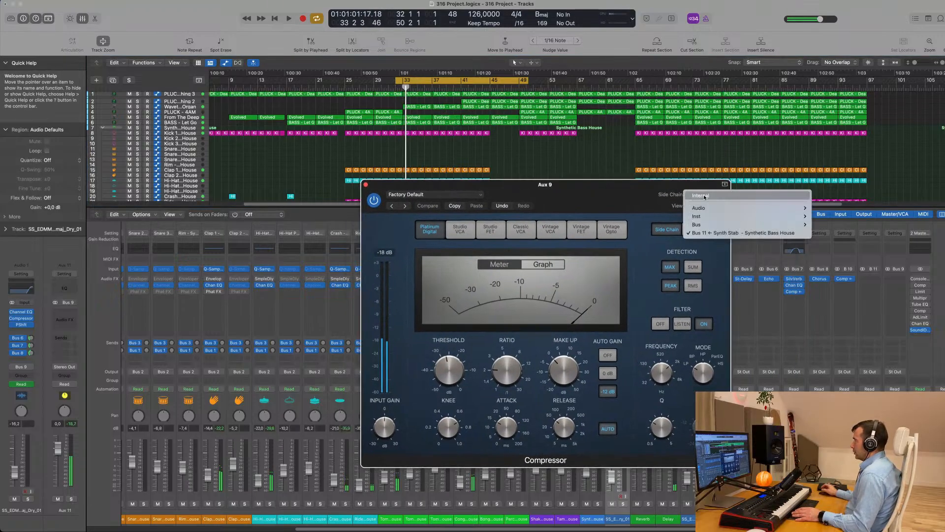
mouse_move(699, 225)
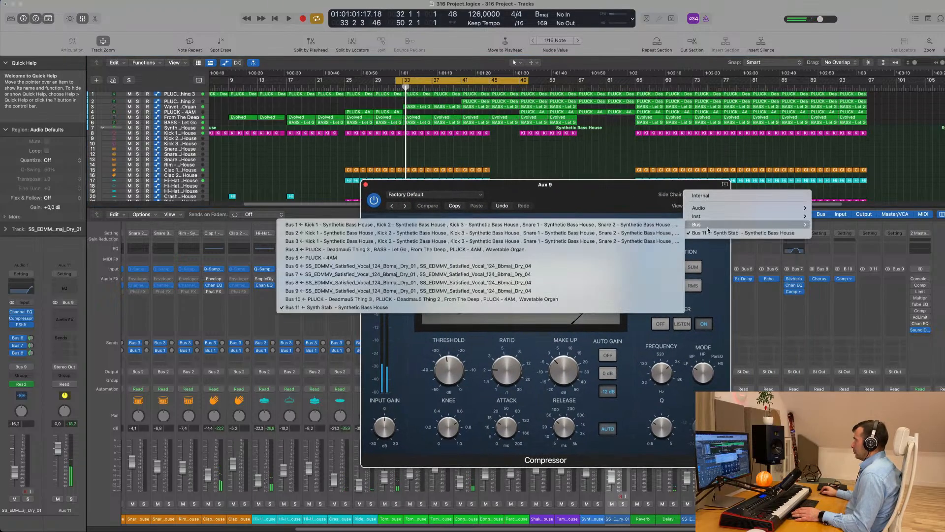
left_click(372, 291)
Step: Set the Aux 9 compressor threshold to -36 dB while playing the mix
left_click_drag(601, 193, 677, 173)
key("space")
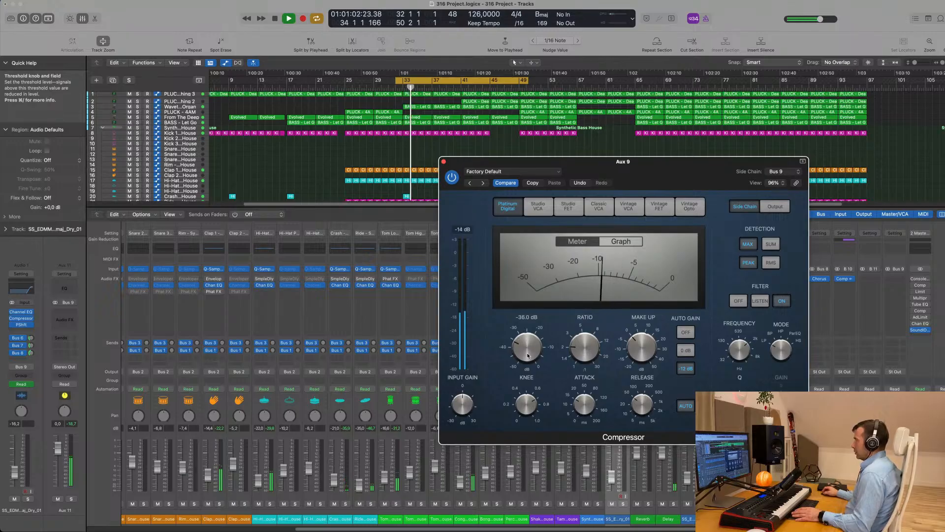
left_click_drag(706, 172, 659, 177)
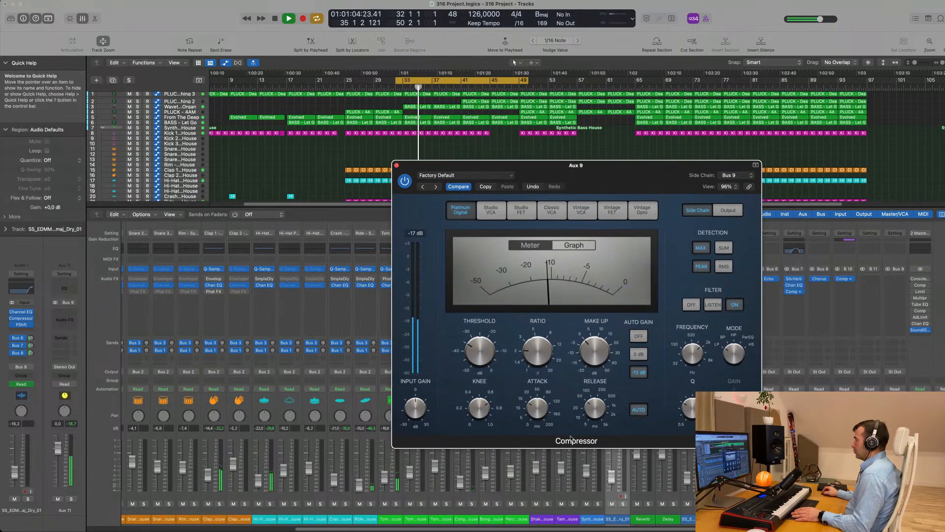
key("space")
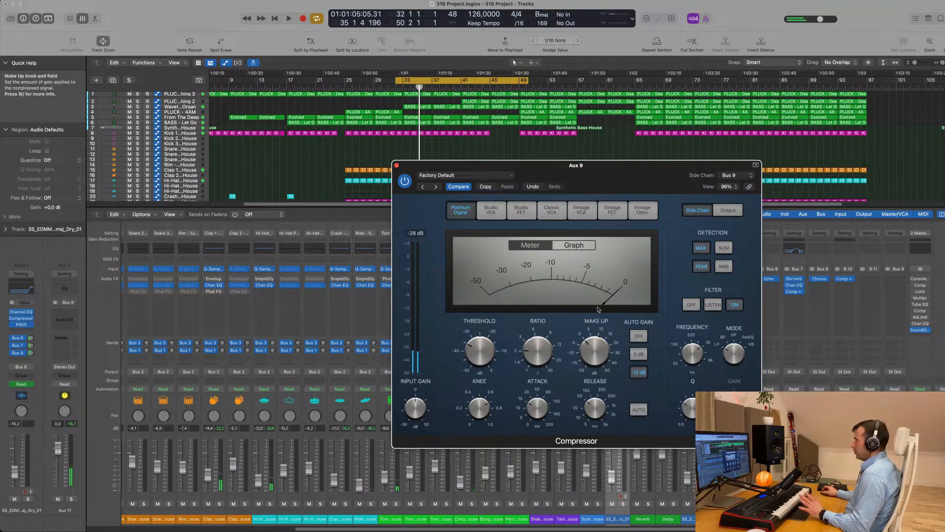
Step: Solo the Bus 10 aux channel during playback, close its compressor window, and stop playback
left_click_drag(623, 177, 563, 204)
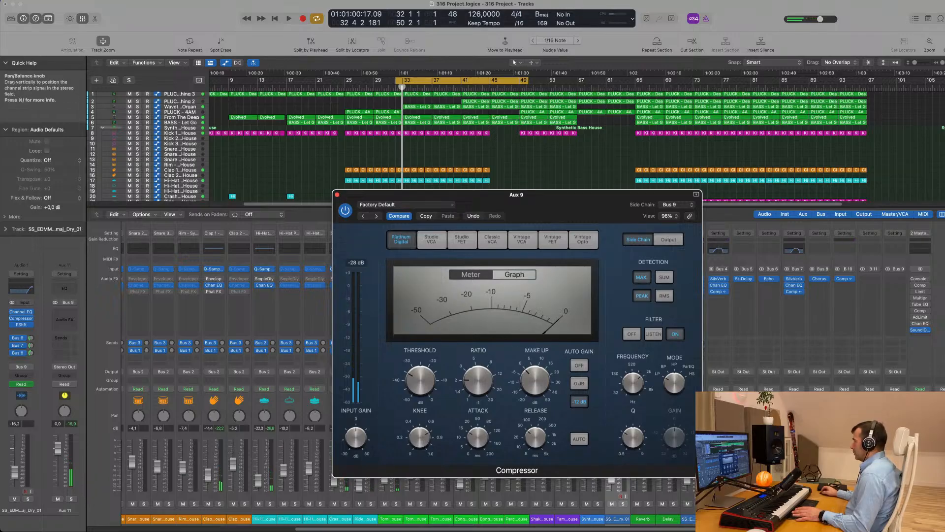
key("space")
left_click(850, 504)
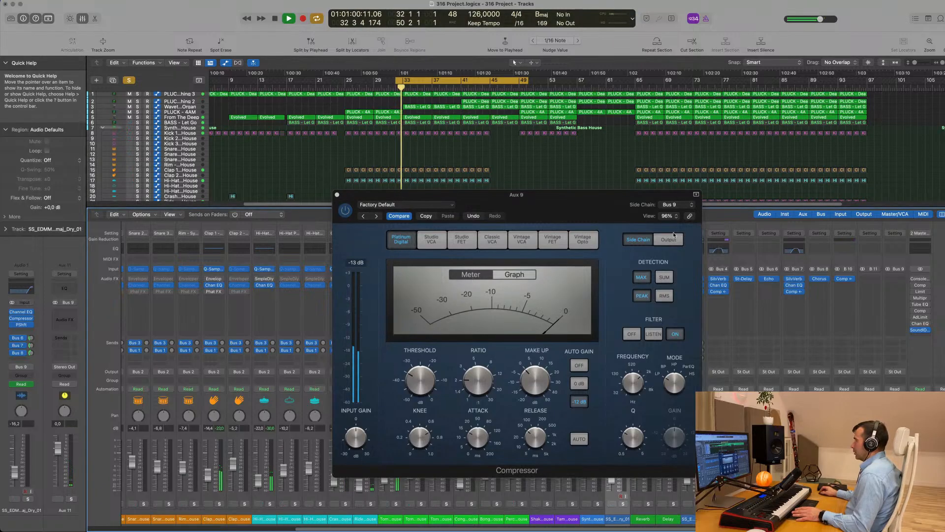
left_click_drag(581, 207, 706, 248)
left_click(462, 235)
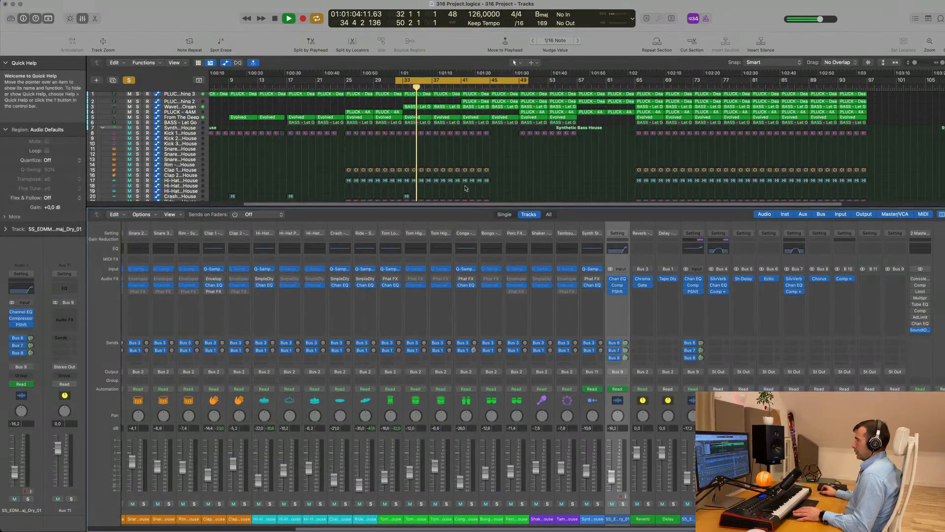
key("space")
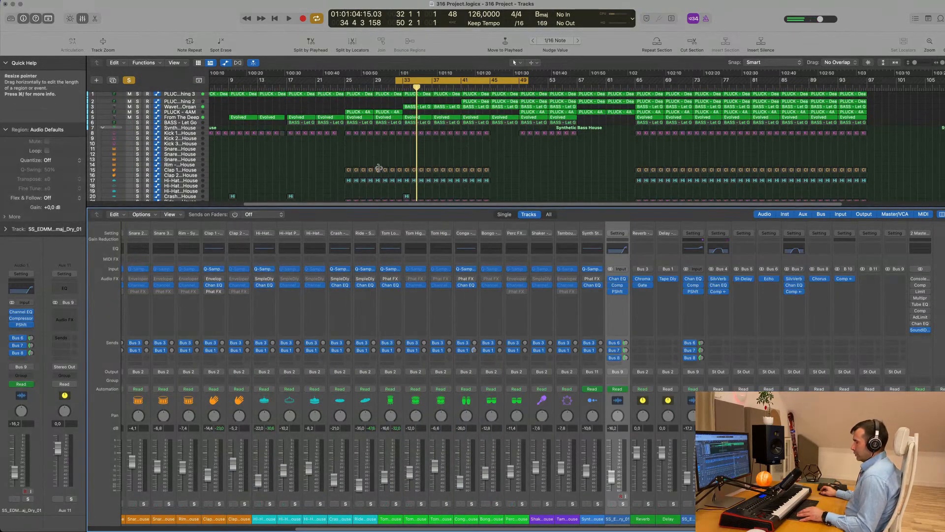
Step: Examine the output routing of each instrument track from PLUCK - Deadmau5 Thing 3 through BASS - Let Go
key("x")
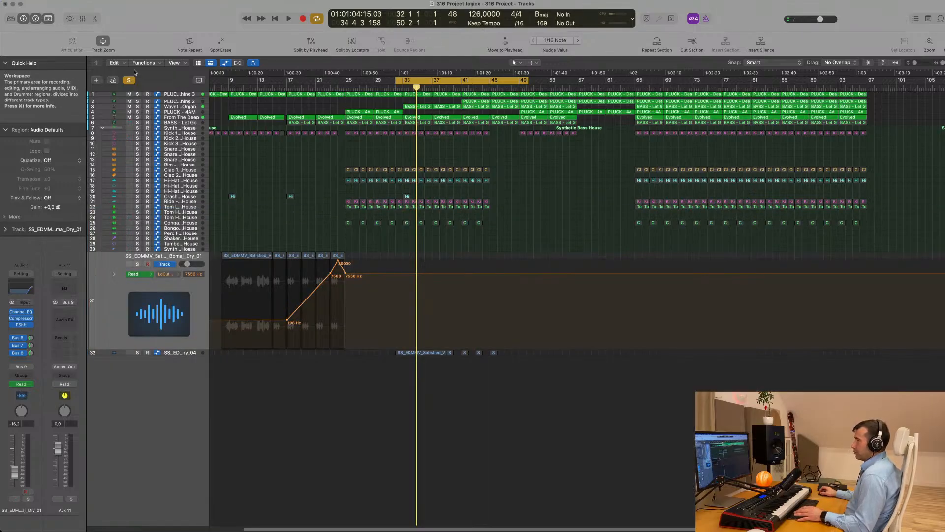
left_click(175, 94)
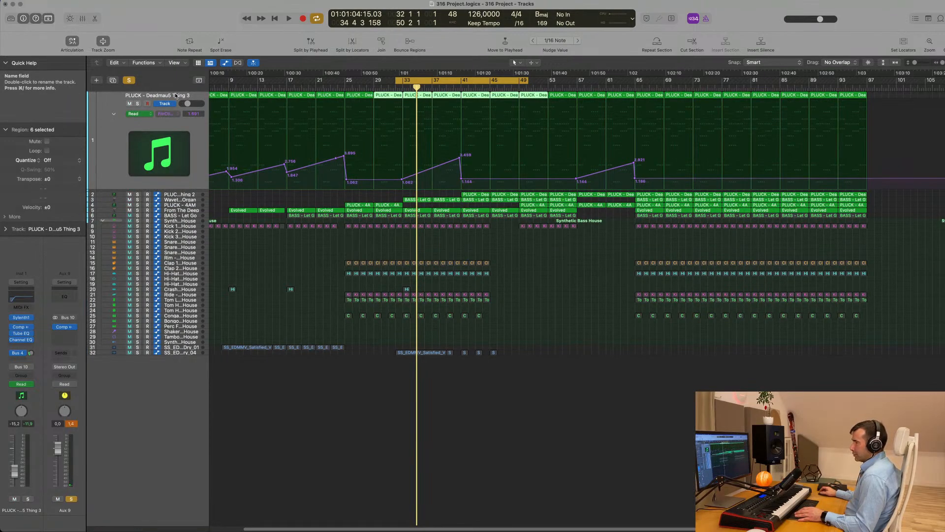
key("Down")
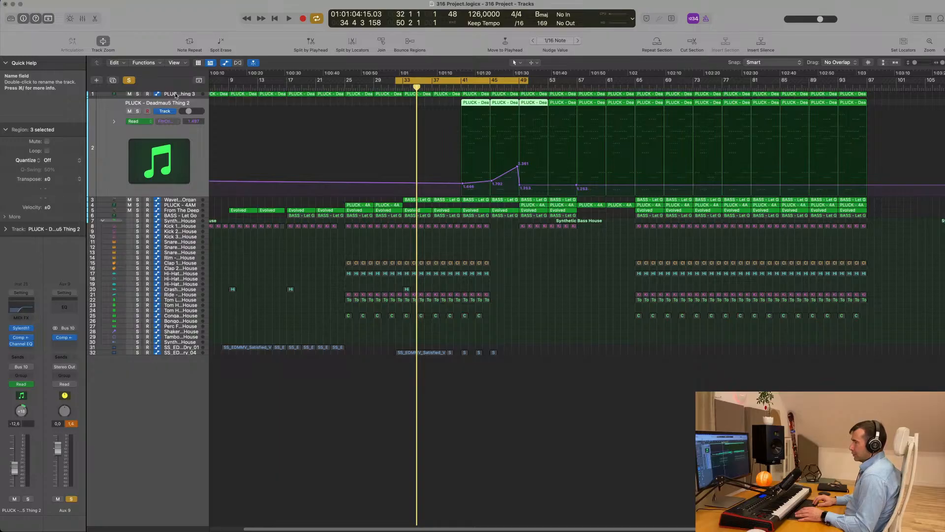
key("Down")
key("Down")
key("Down")
key("Down")
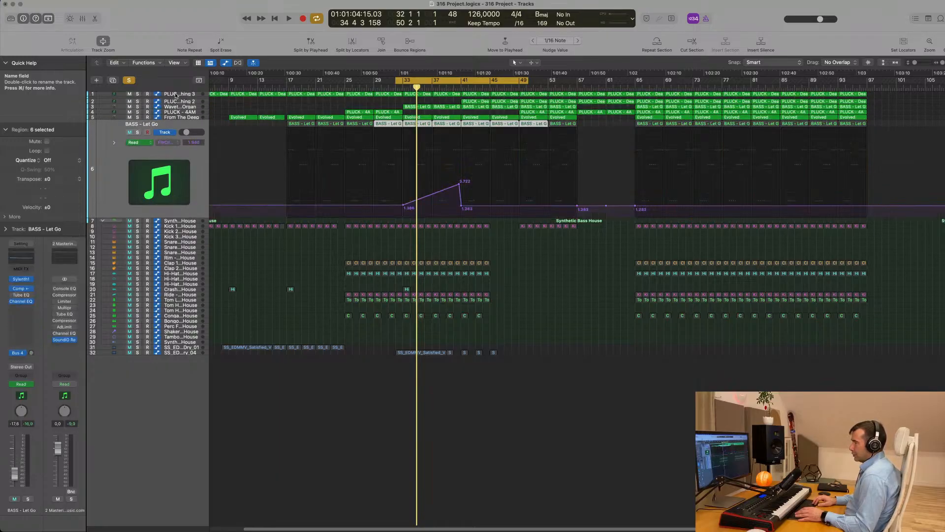
key("Up")
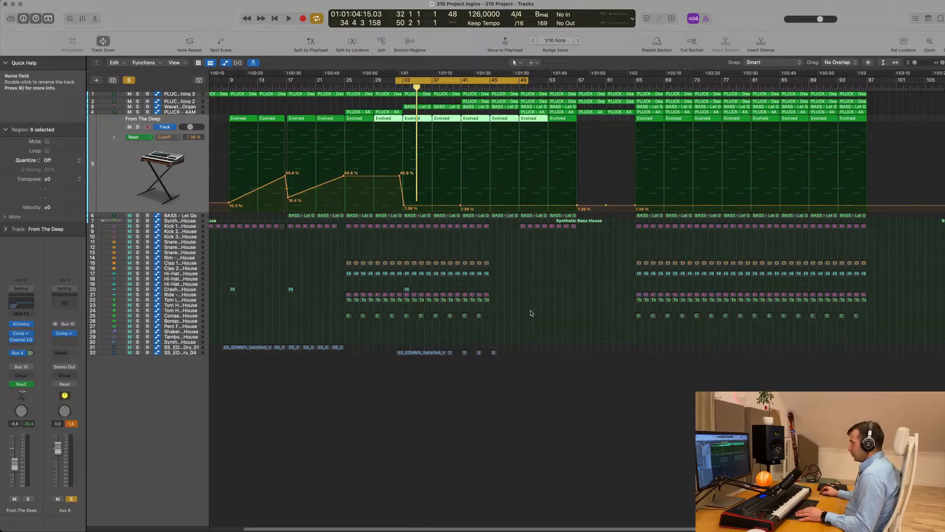
Step: Play the mix with the mixer shown, check the instrument channels, and clear the solo on the Bus 10 aux channel
key("x")
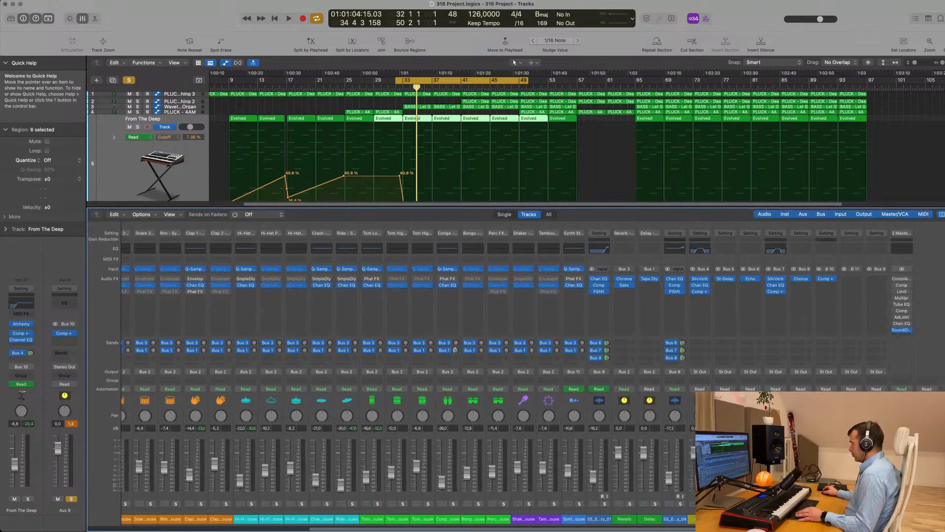
key("space")
scroll(218, 446, "left", 2)
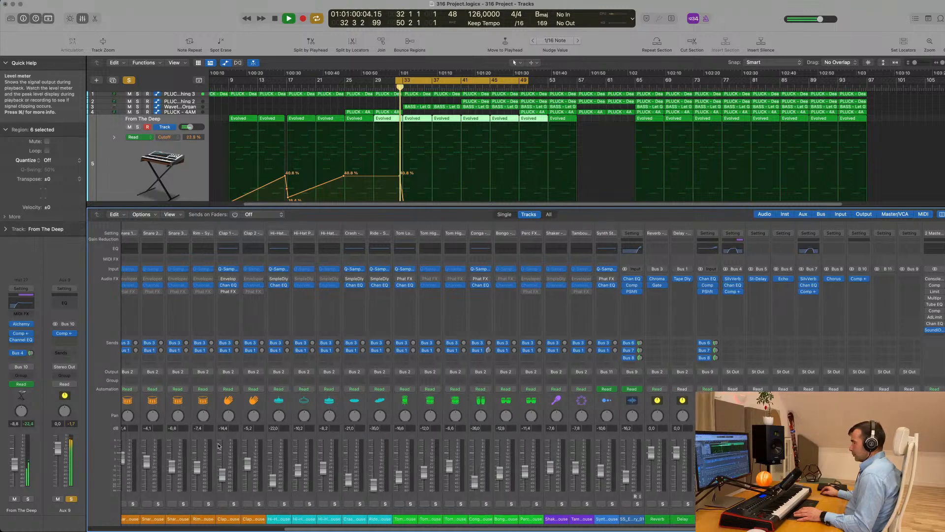
scroll(218, 446, "left", 5)
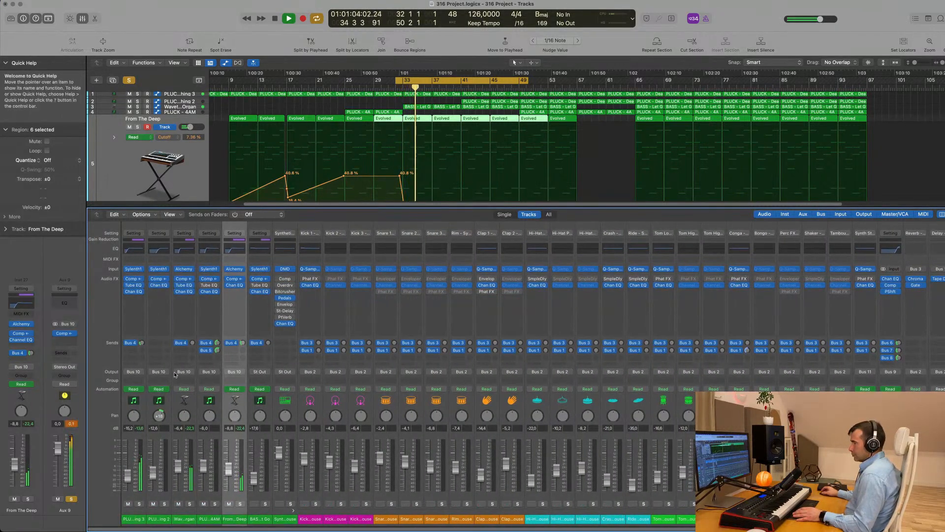
scroll(174, 374, "right", 10)
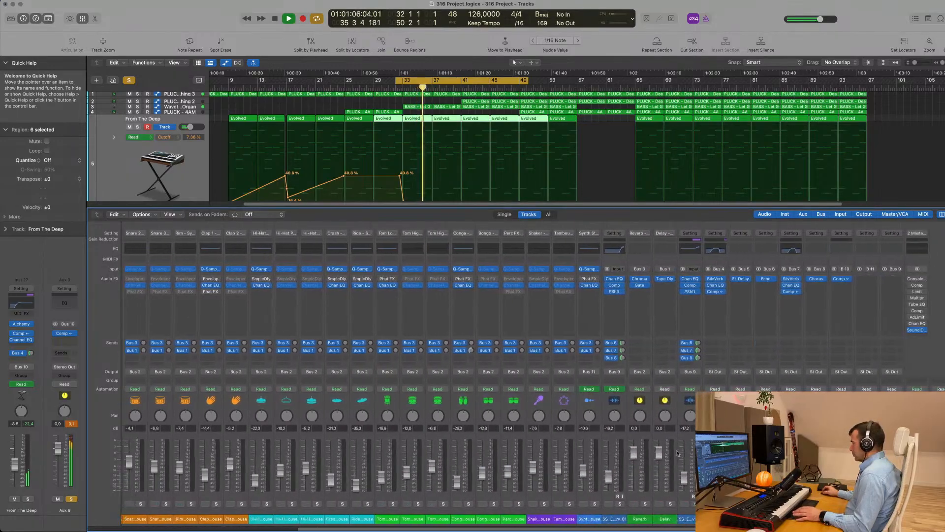
left_click(850, 504)
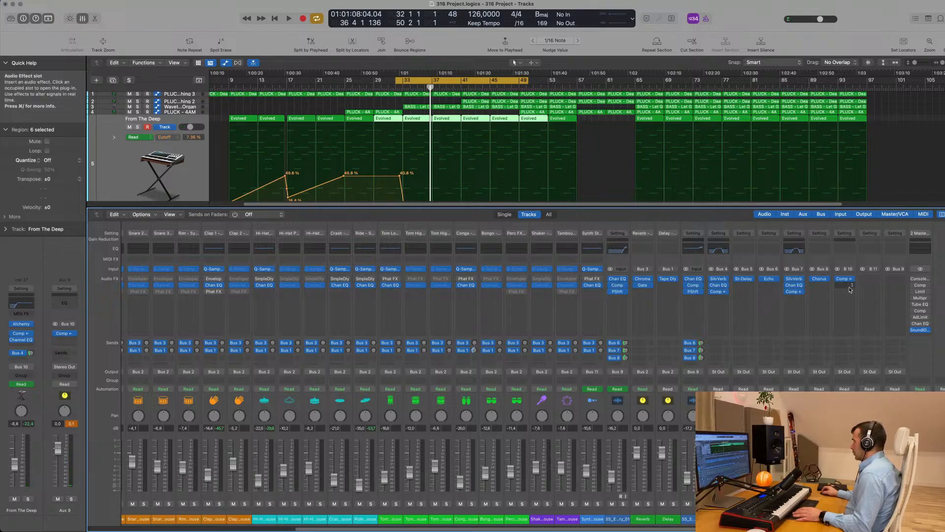
Step: Audition the soloed dry vocal channel during playback, keep the Compressor on the Bus 10 aux channel, and clear the solo
key("space")
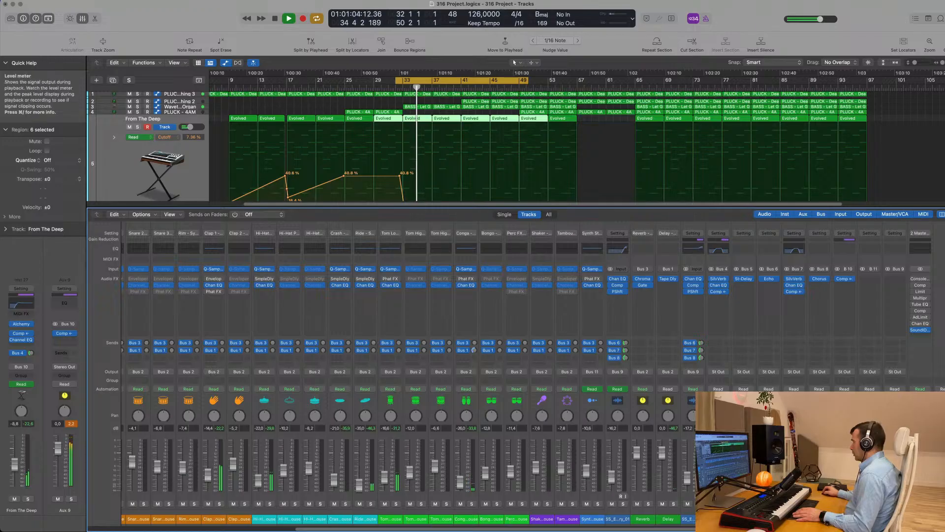
left_click(623, 504)
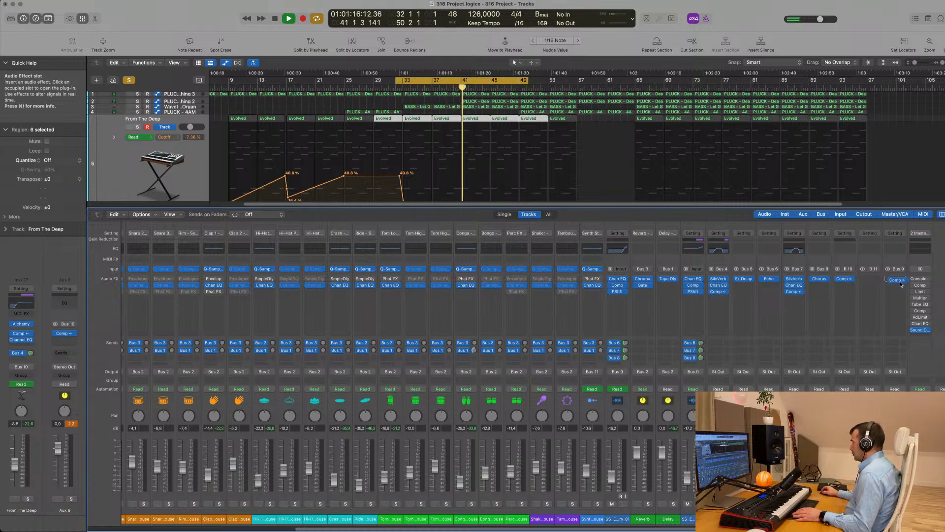
left_click_drag(901, 282, 849, 281)
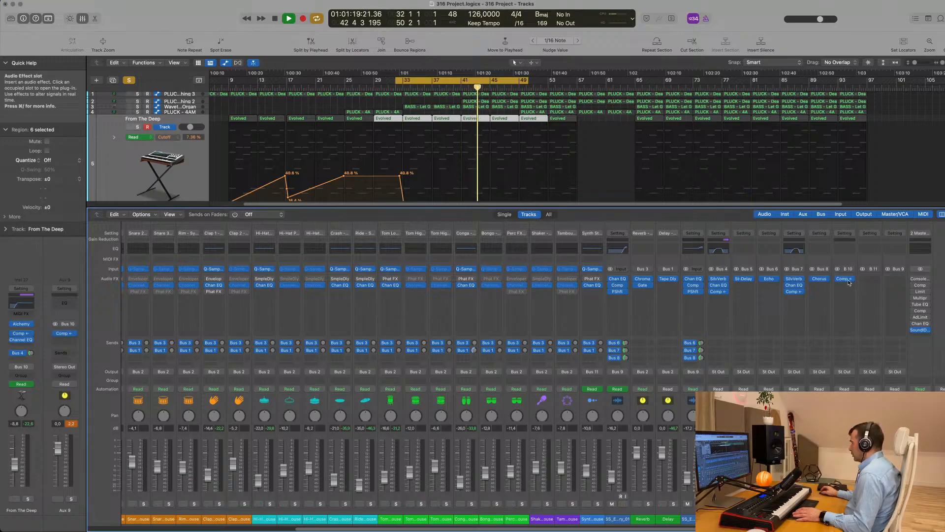
left_click(130, 81)
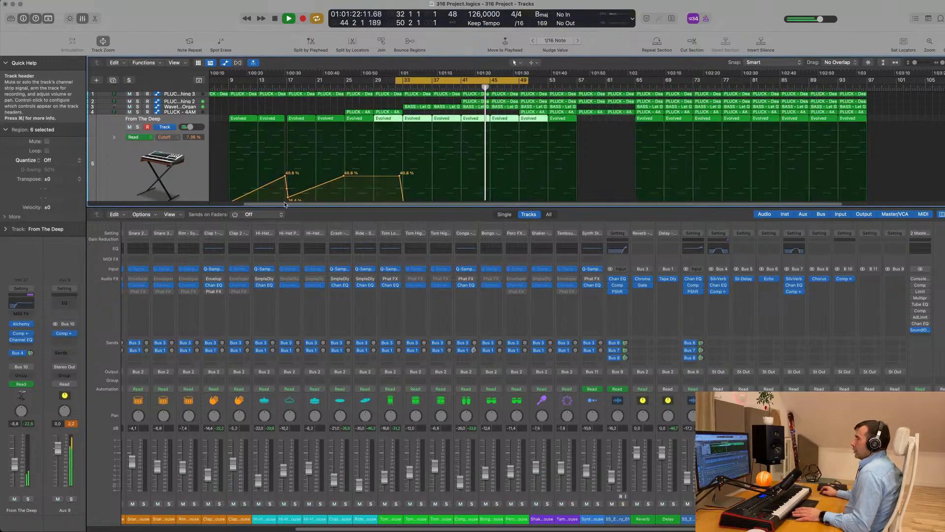
Step: Open the Bus 10 aux channel's Compressor, show its output parameters, and set the threshold to -23.5 dB during playback
left_click(844, 279)
left_click_drag(540, 103, 669, 187)
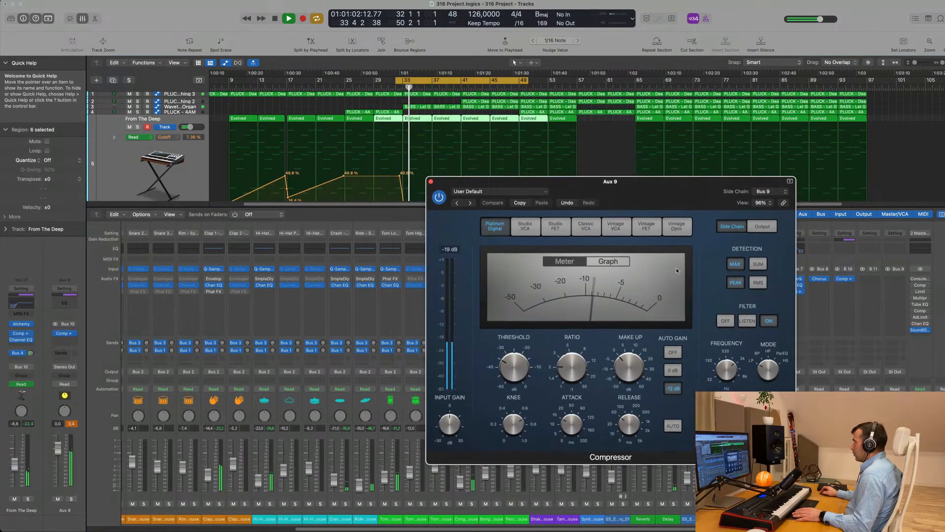
left_click(761, 227)
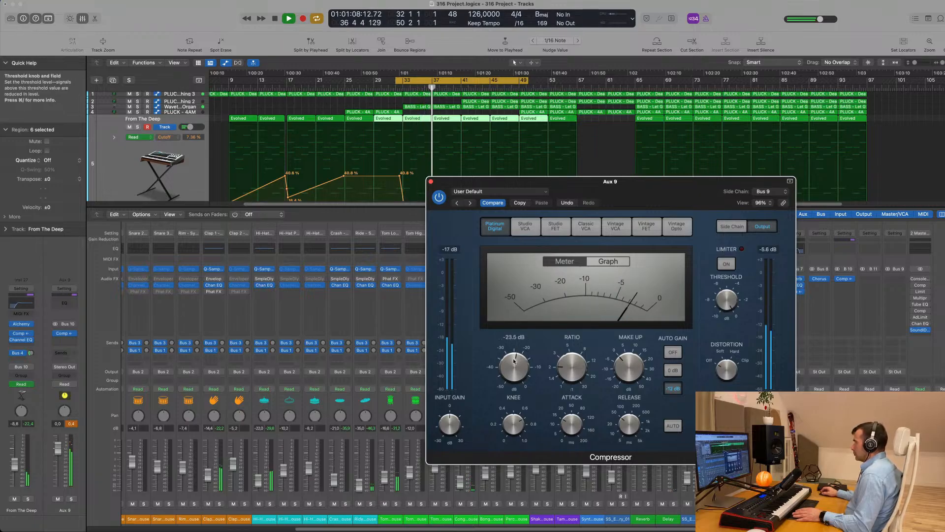
key("space")
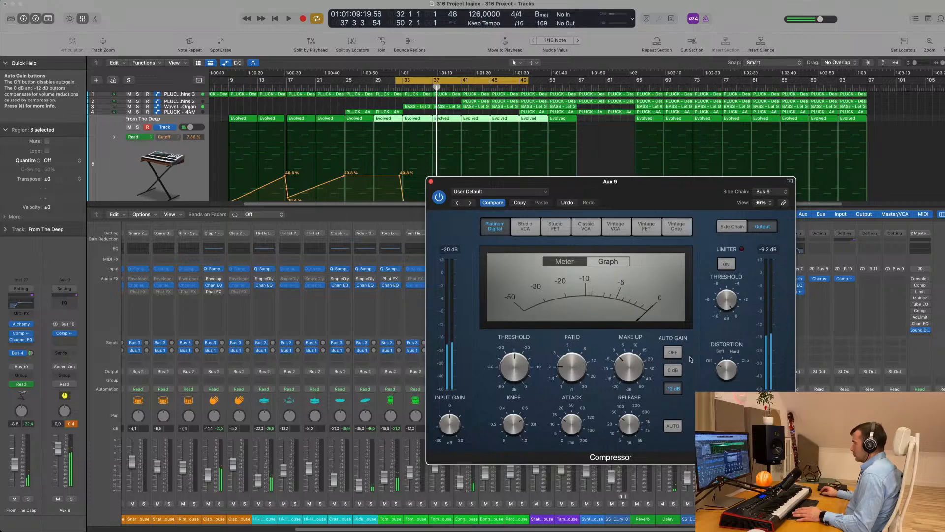
Step: Turn off the Aux 9 compressor's auto gain and set its threshold to -29 dB while the mix plays
key("space")
left_click_drag(706, 191, 626, 213)
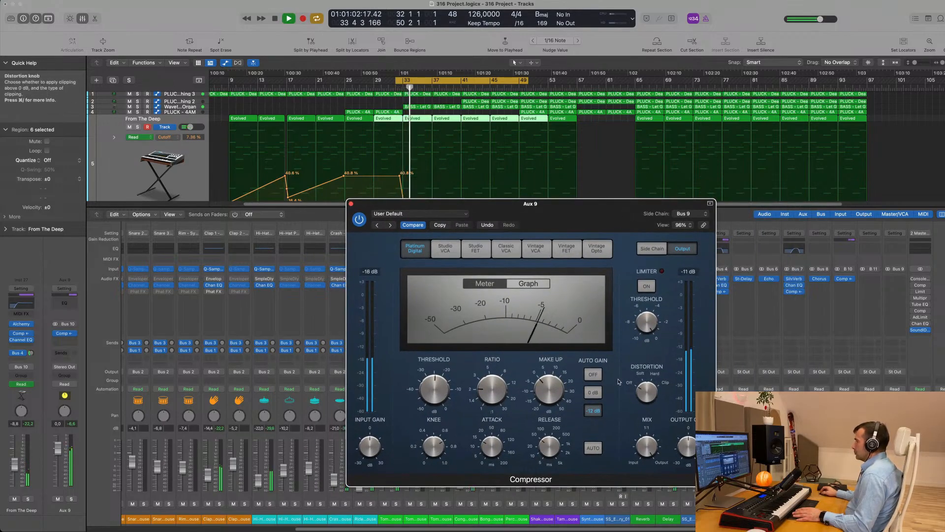
left_click(593, 374)
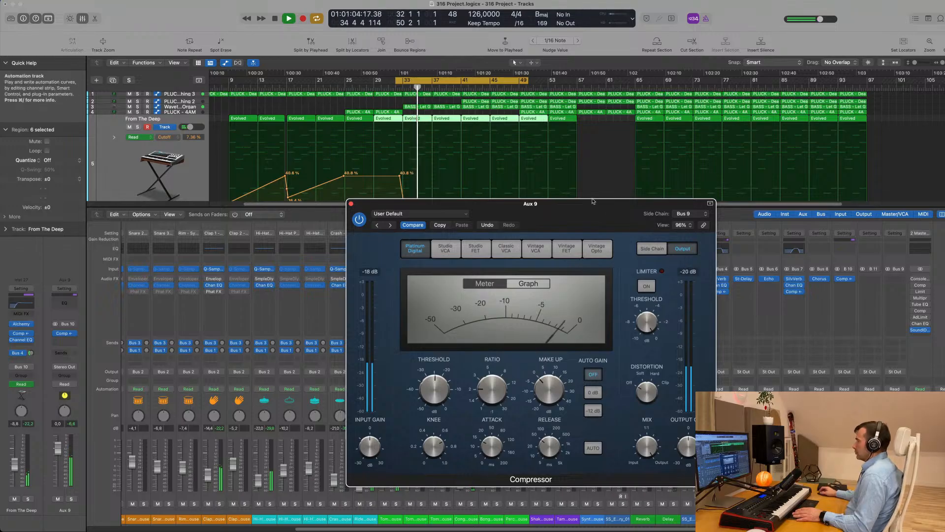
left_click_drag(577, 215, 643, 199)
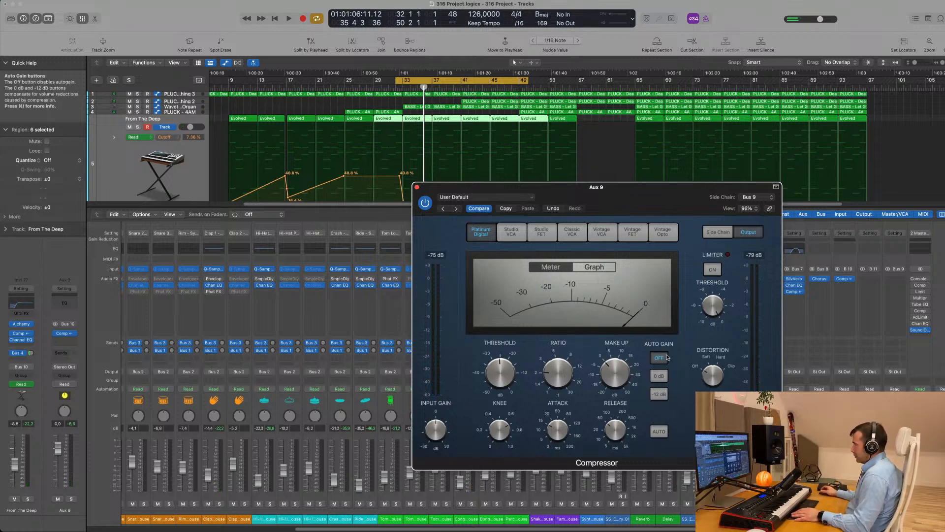
key("space")
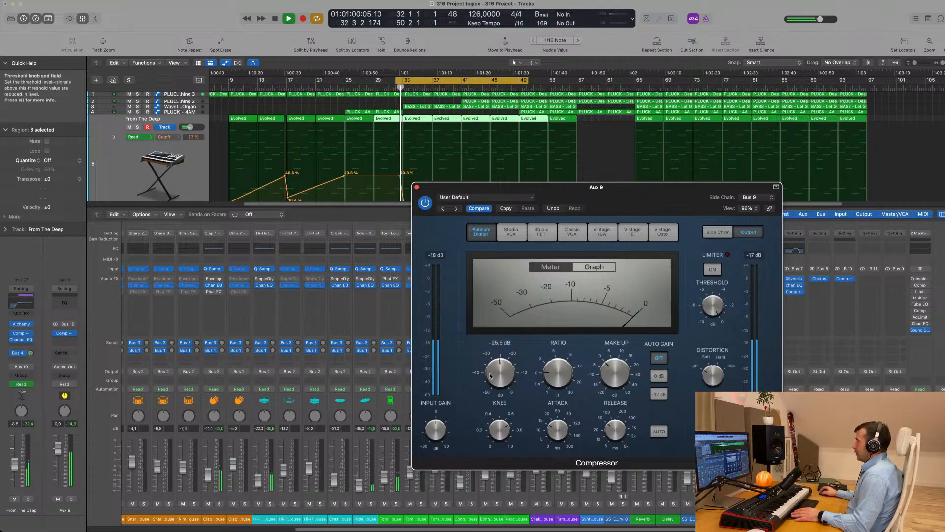
left_click_drag(496, 373, 497, 382)
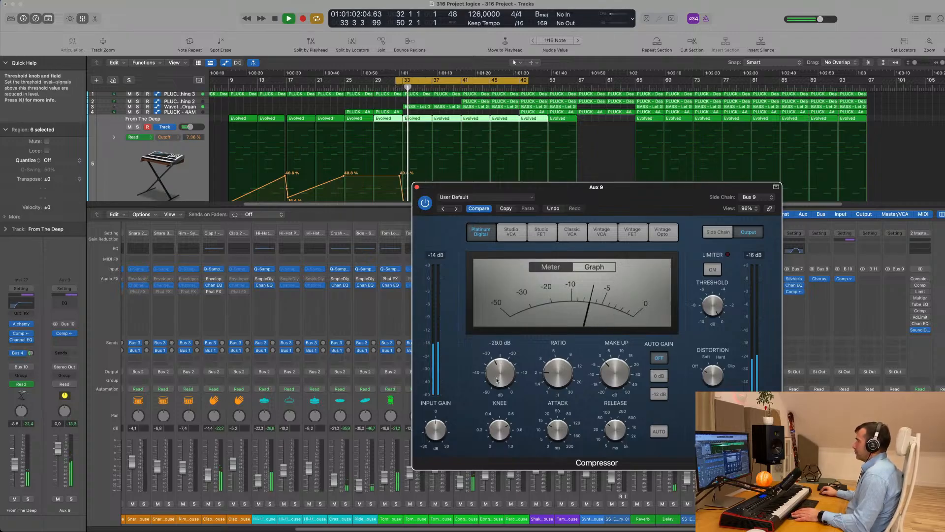
Step: Set the compressor's side chain filter frequency to 329.63 Hz, audition the filter in Listen mode, and switch the filter back on
left_click(718, 232)
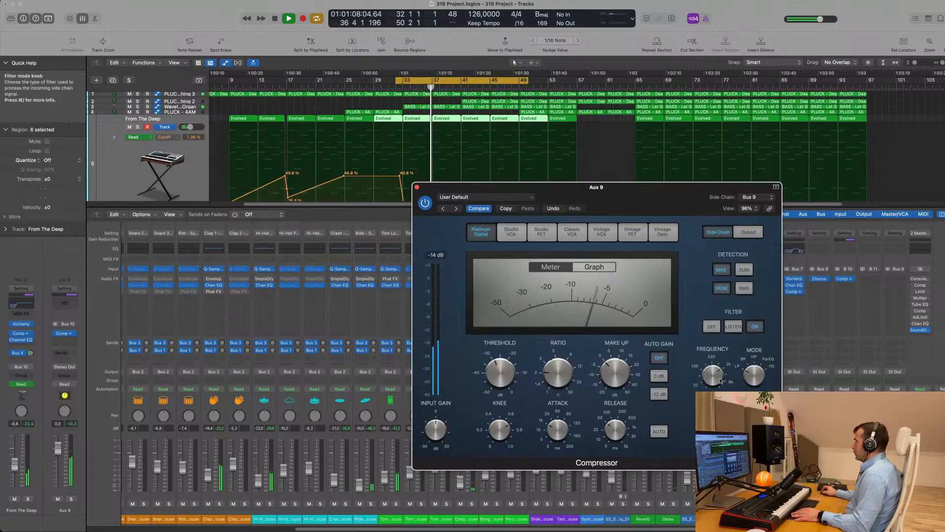
left_click_drag(715, 377, 717, 390)
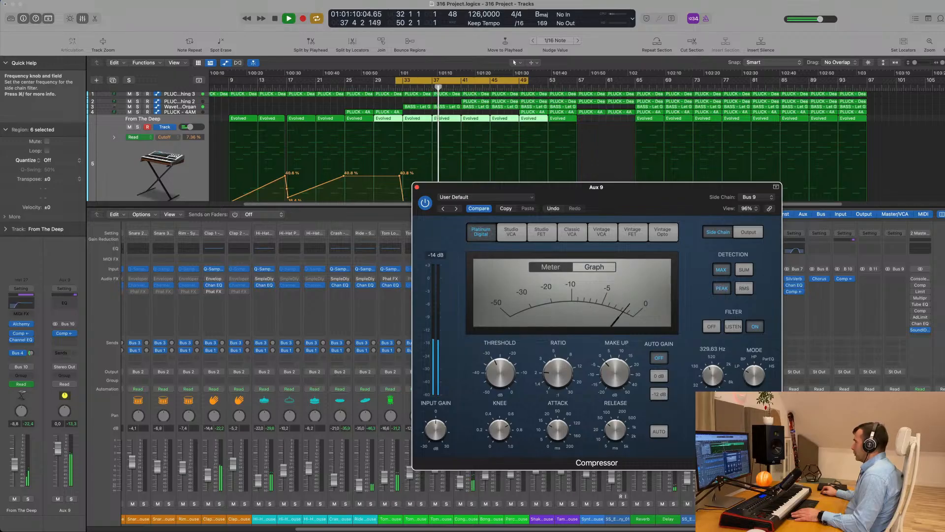
left_click(733, 326)
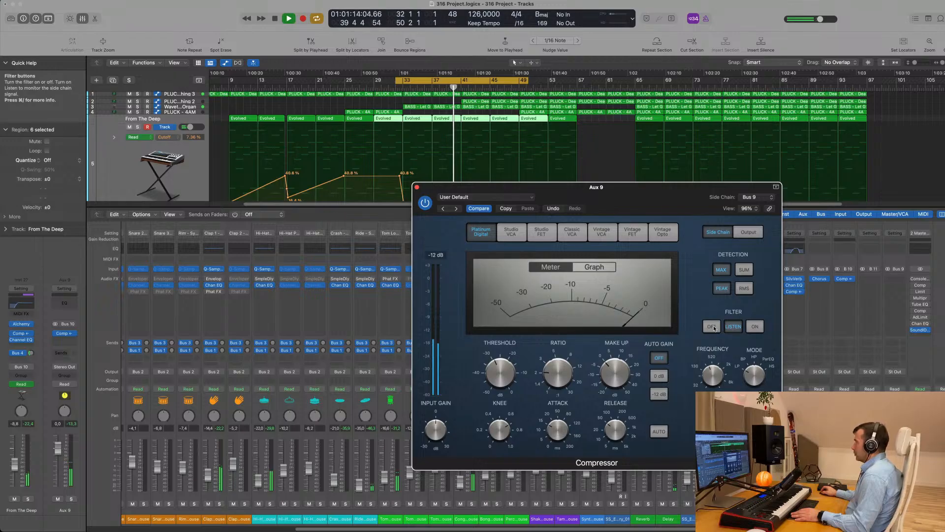
left_click(753, 327)
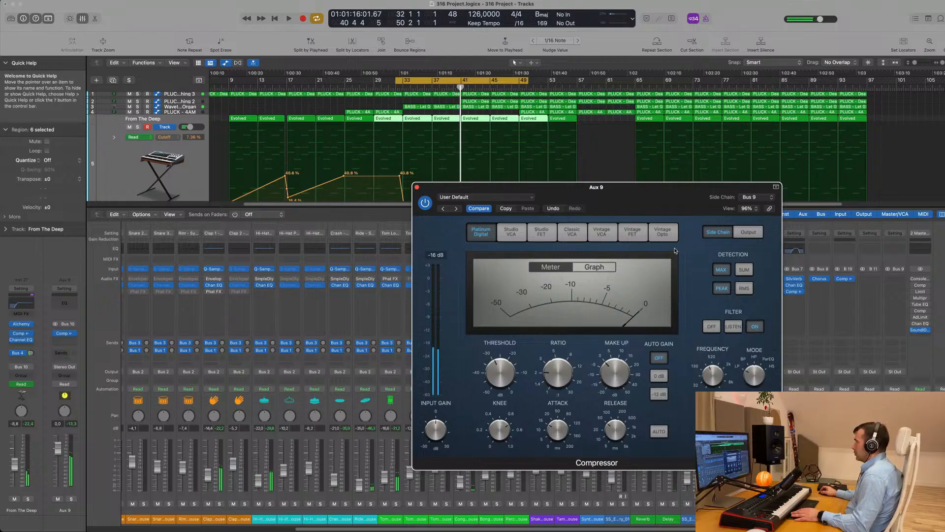
key("space")
Step: Fine-tune the side chain filter frequency in Listen mode during playback, and return the filter to On
key("space")
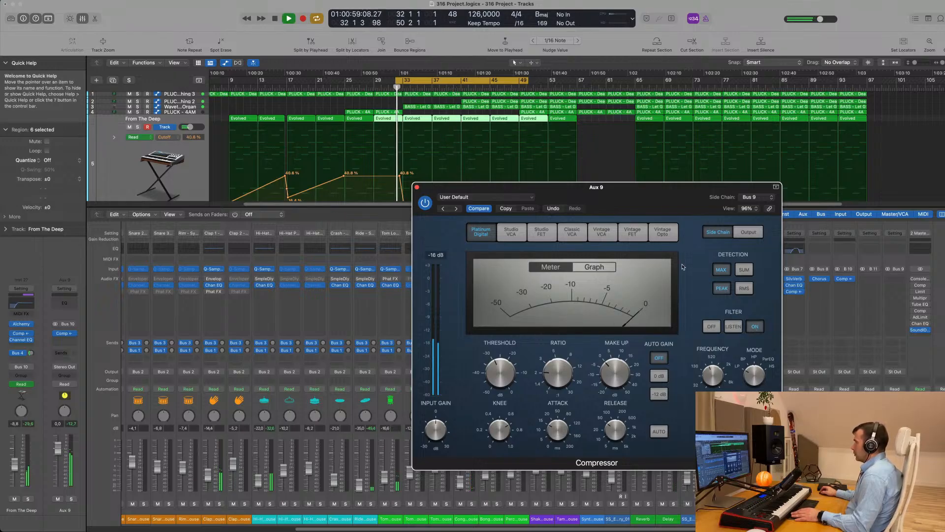
left_click(733, 328)
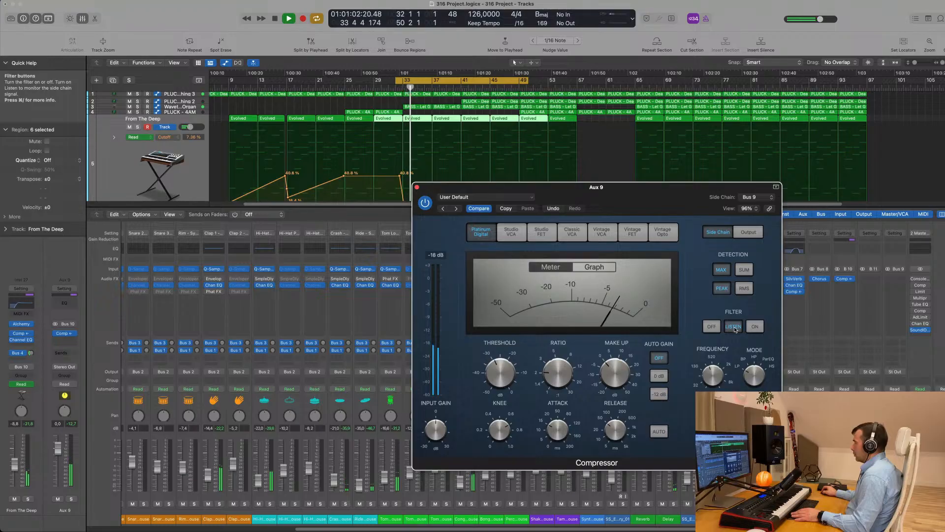
mouse_move(715, 376)
left_mouse_down()
mouse_move(723, 359)
mouse_move(720, 374)
left_mouse_up()
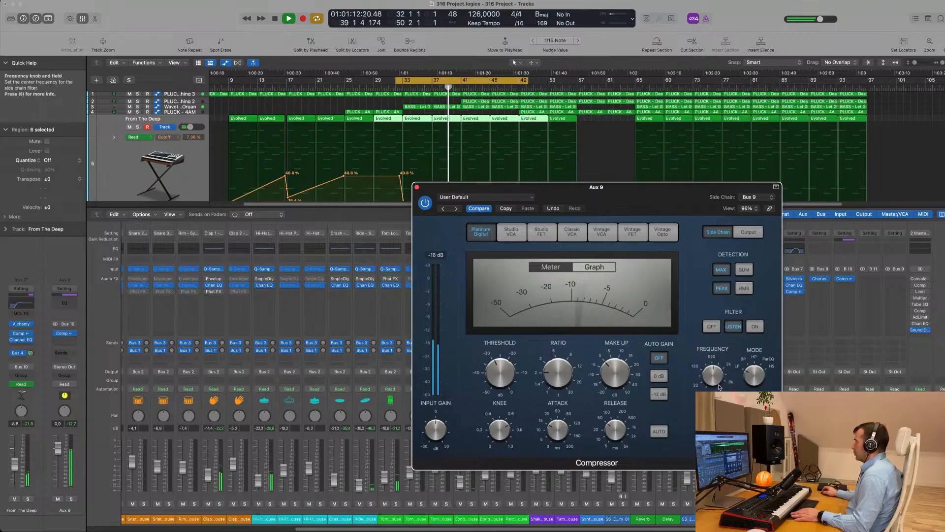
left_click_drag(718, 376, 716, 367)
key("space")
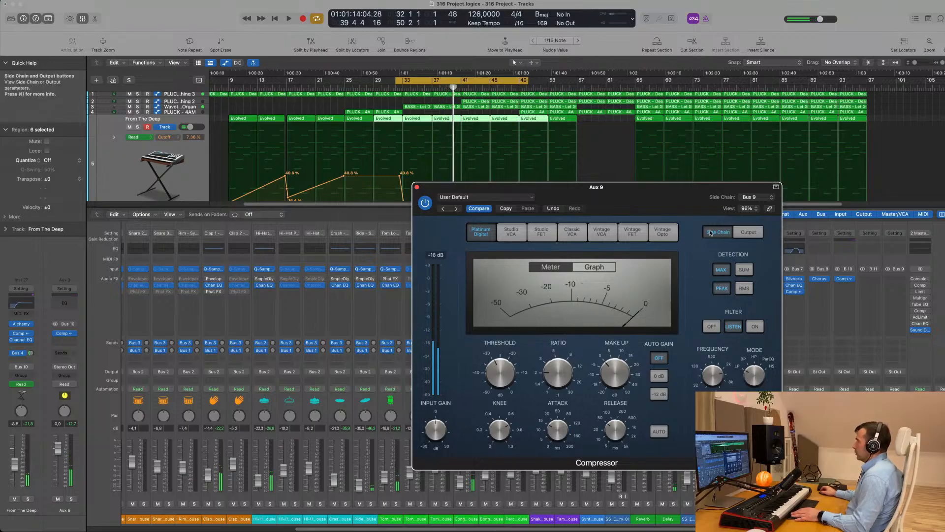
left_click(752, 327)
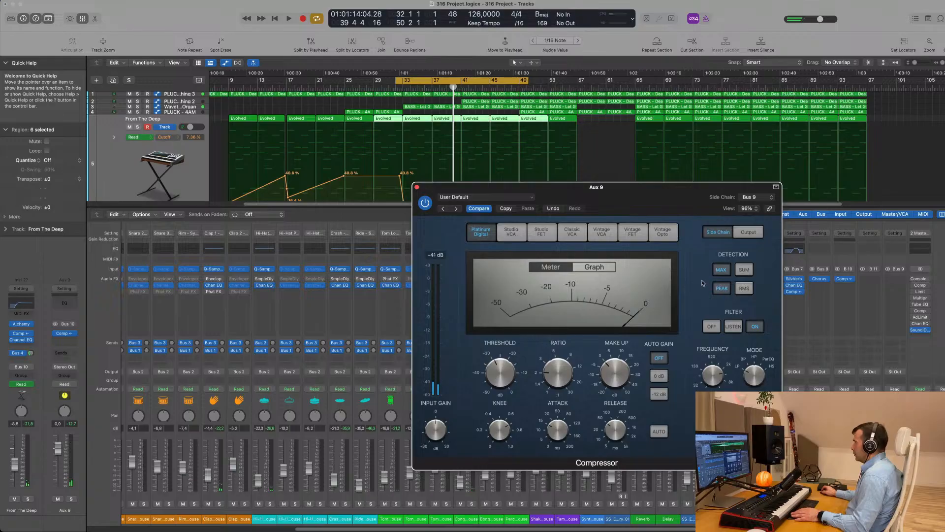
Step: Set the Aux 9 compressor's attack to 0 ms while the mix plays
key("space")
left_click_drag(642, 188, 685, 193)
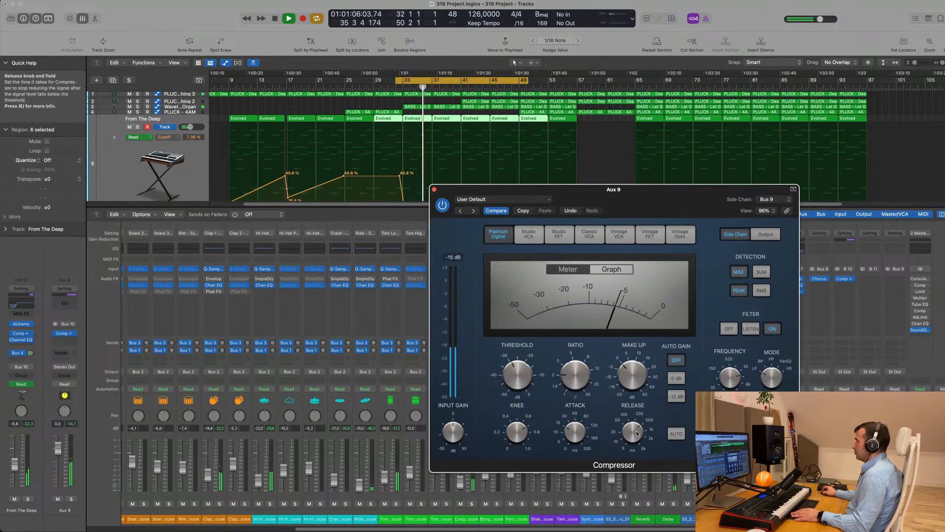
left_click_drag(575, 430, 577, 456)
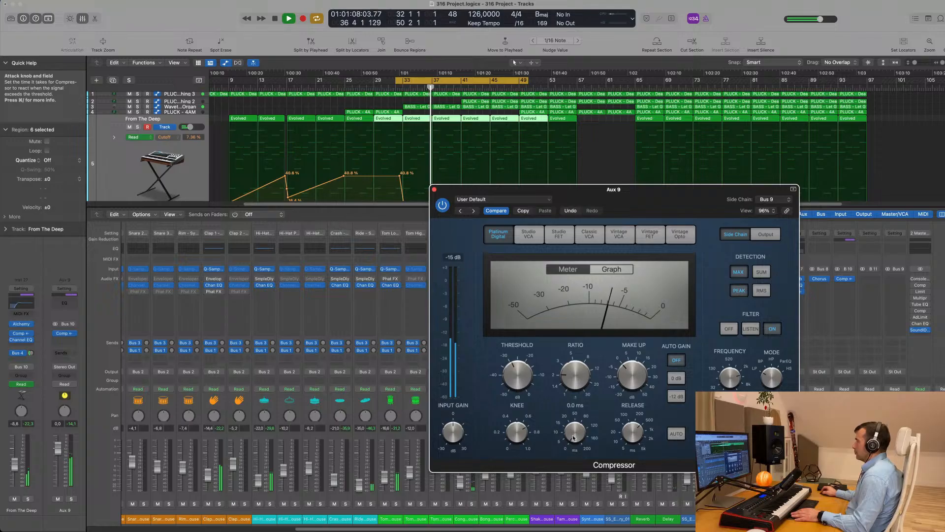
left_click_drag(652, 197, 651, 146)
Step: Compare playback of the mix with the Aux 9 compressor bypassed and active, leaving the compressor enabled
key("space")
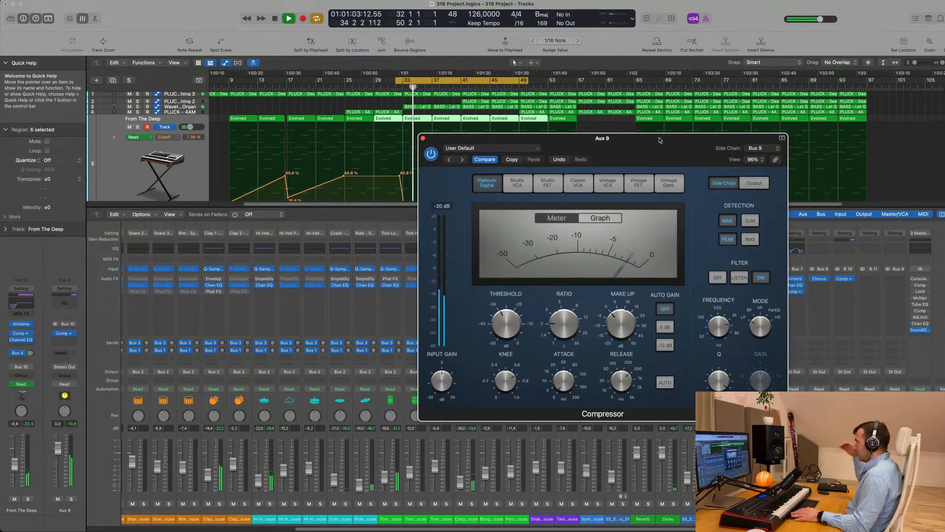
key("space")
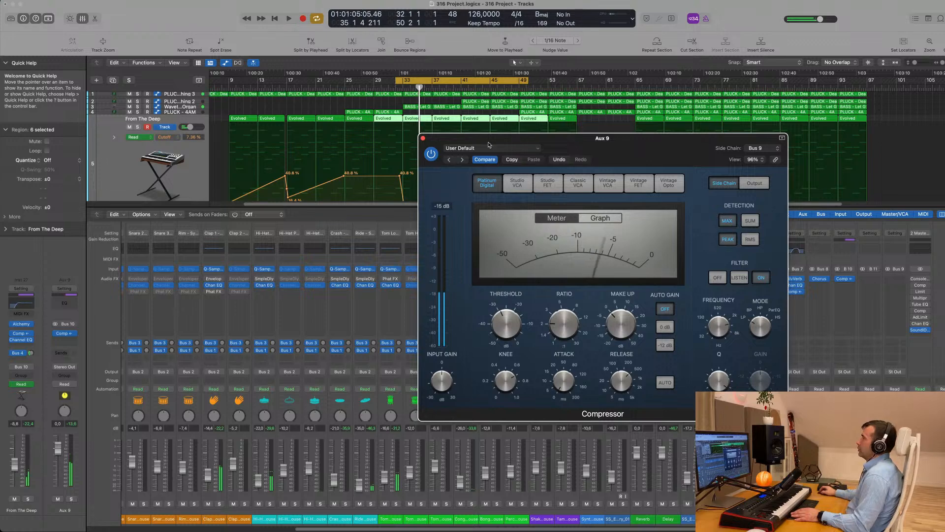
key("space")
left_click_drag(601, 146, 635, 176)
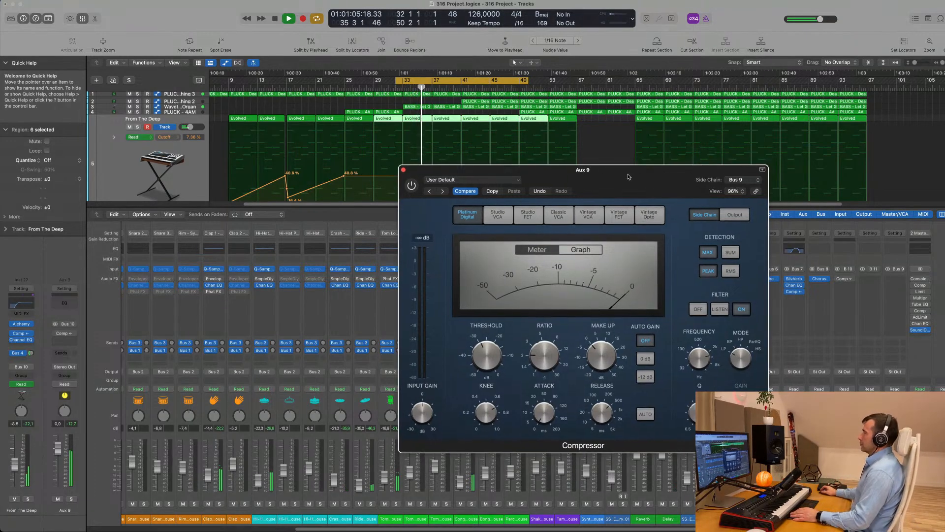
left_click_drag(635, 177, 576, 138)
key("space")
key("space")
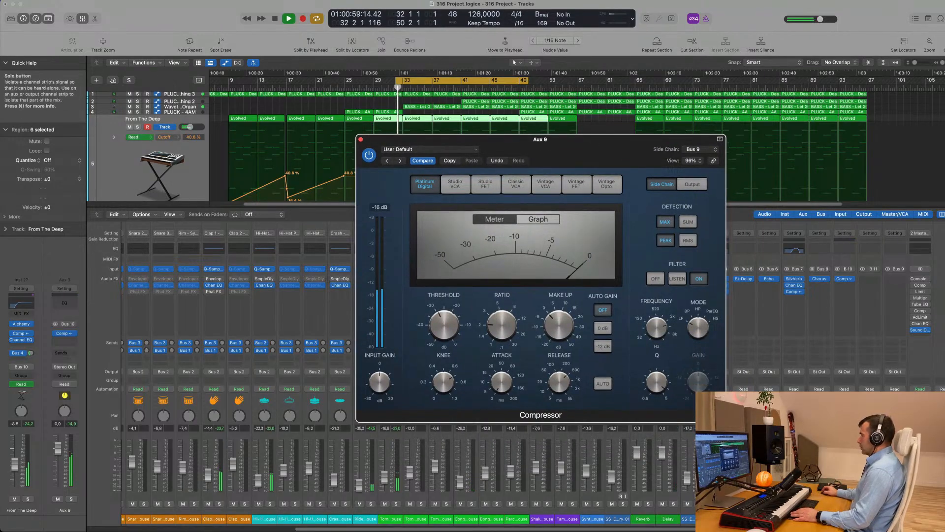
Step: Audition the Aux 9 bus in solo, add the vocal channel to the solo during playback, and clear all solos
left_click(71, 499)
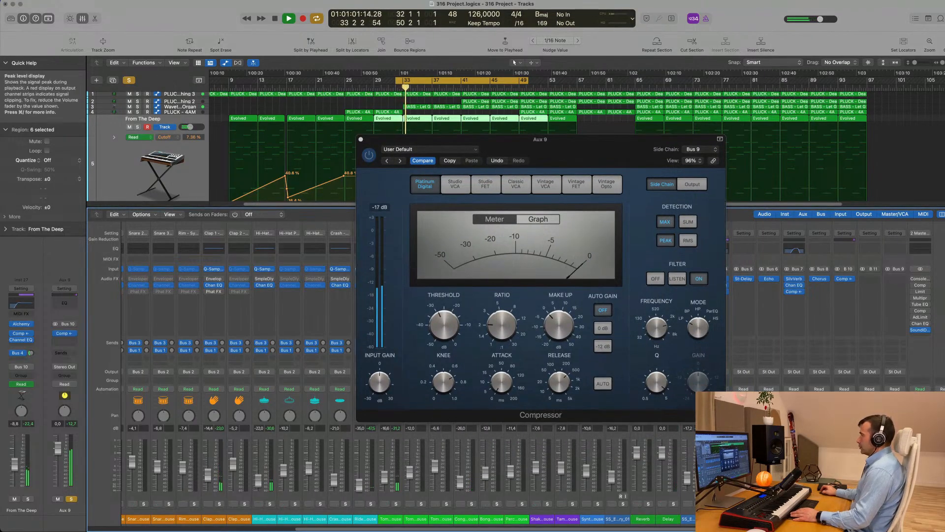
left_click_drag(582, 146, 646, 154)
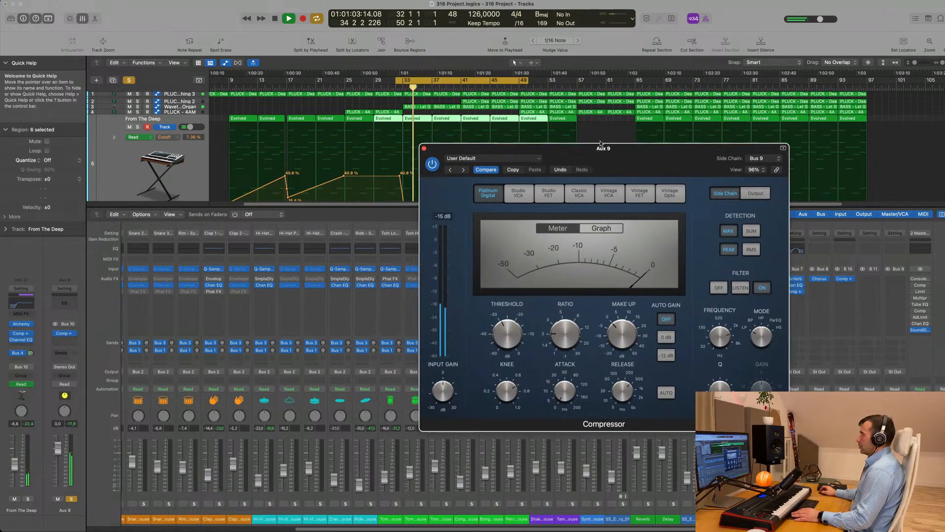
scroll(310, 134, "down", 6)
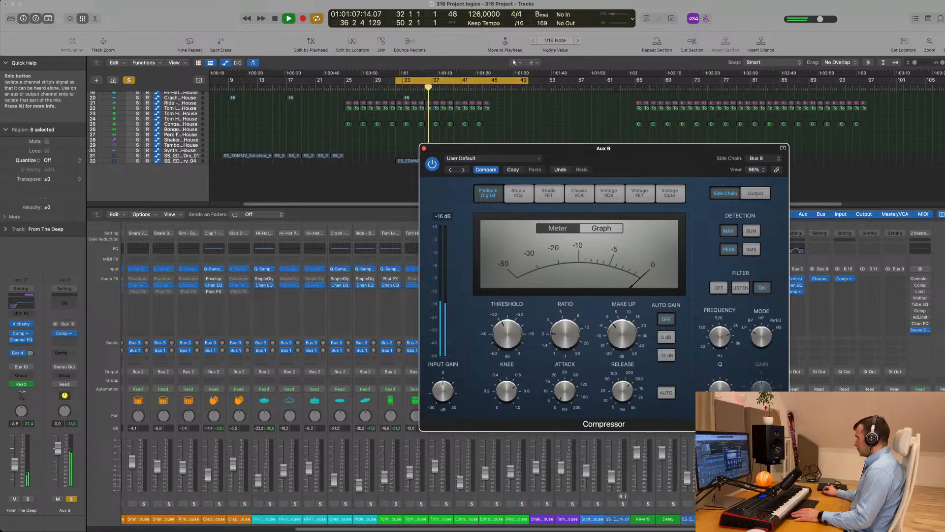
left_click(623, 503)
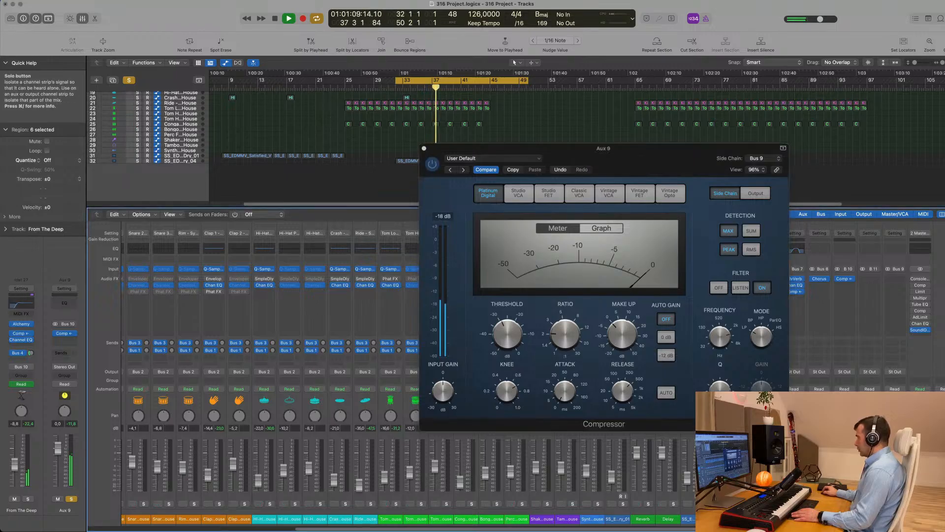
key("space")
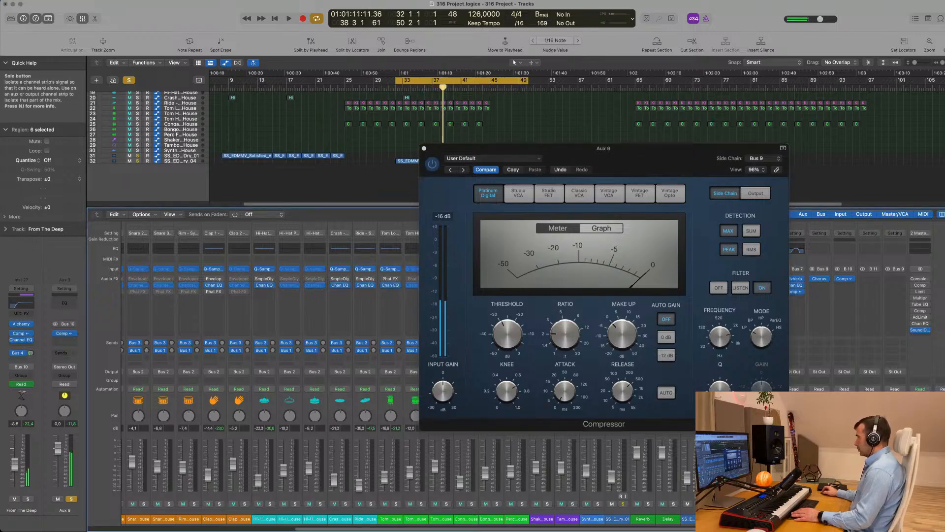
key("space")
left_click_drag(662, 154, 472, 132)
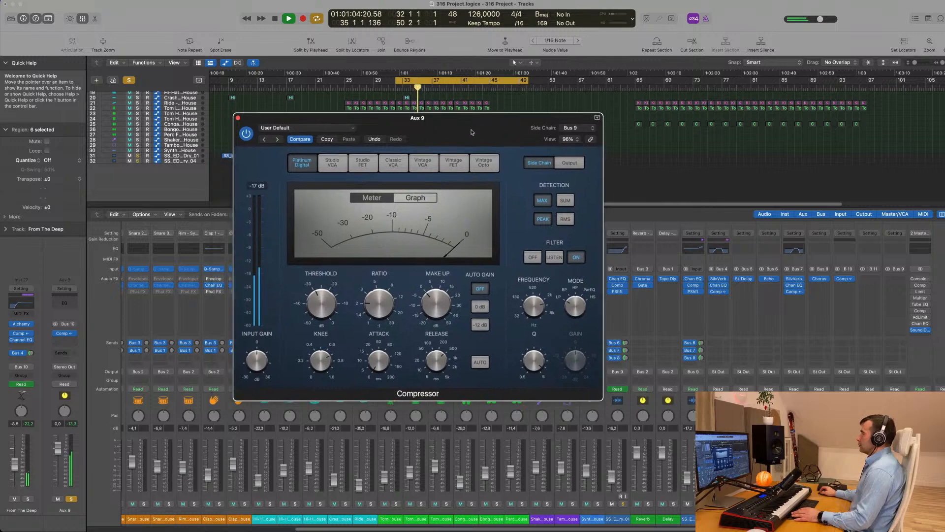
left_click(129, 81)
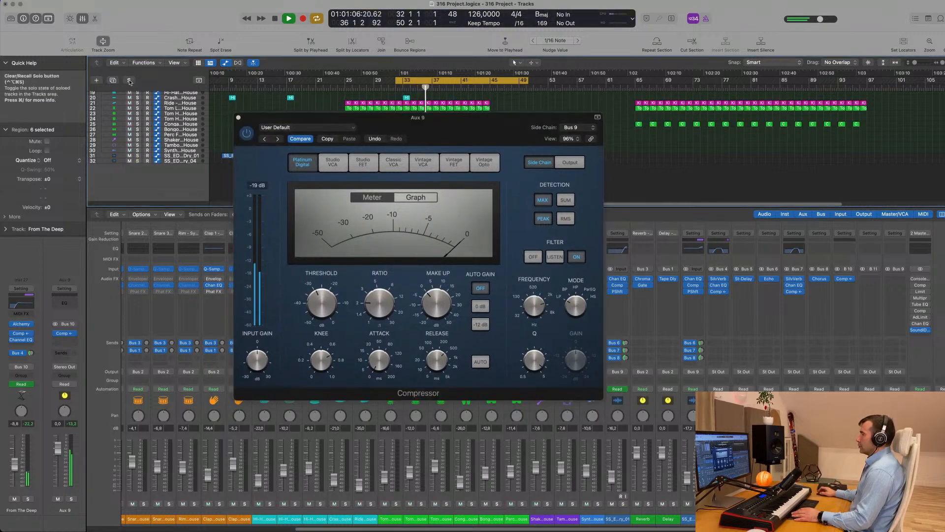
Step: Try RMS detection on the Aux 9 compressor's side chain during playback, and return the detection to Peak
left_click_drag(467, 122, 539, 134)
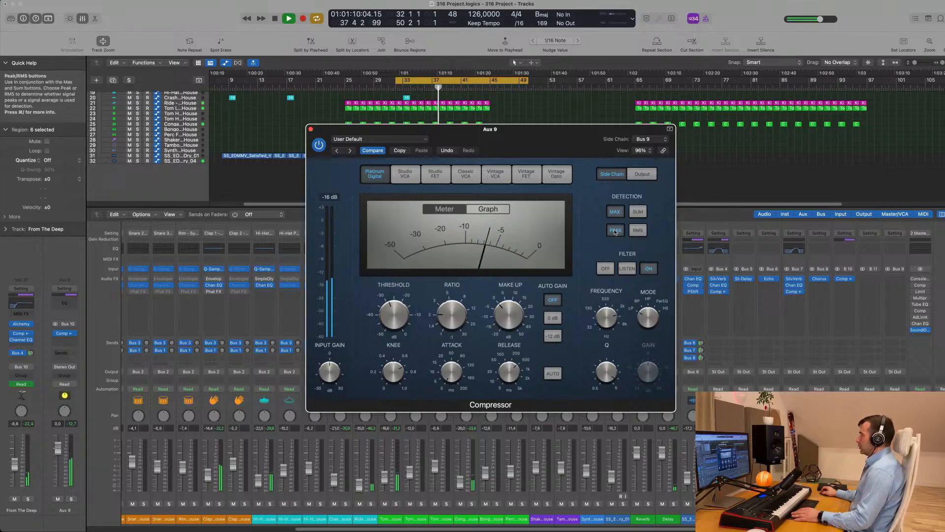
left_click(637, 231)
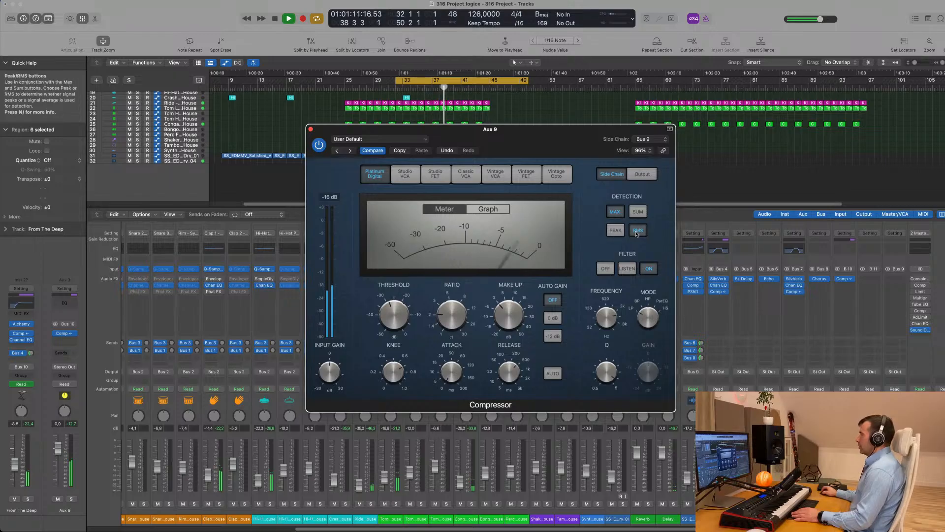
left_click(616, 231)
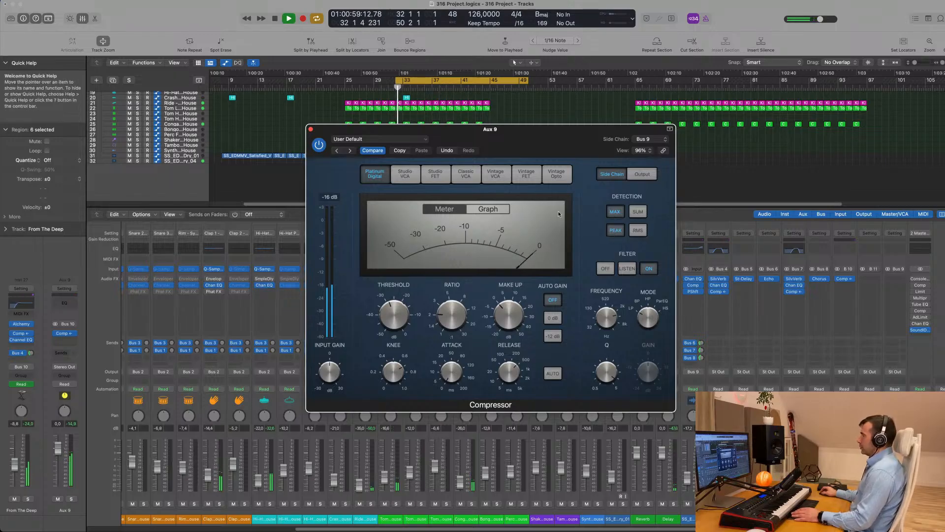
left_click_drag(537, 127, 569, 131)
Step: Show the Aux 9 compressor's output settings, and set its threshold to -27.5 dB after auditioning it at -45.5 dB
left_click(675, 179)
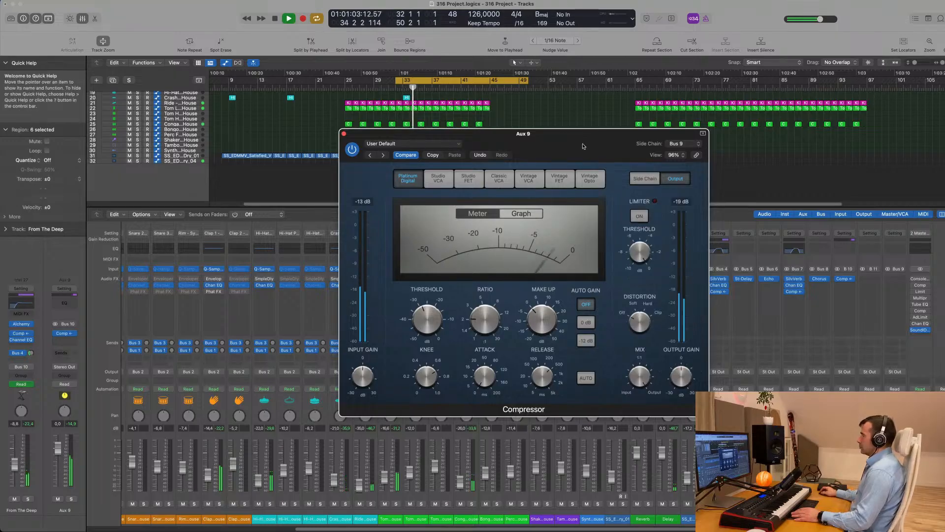
left_click_drag(584, 147, 623, 151)
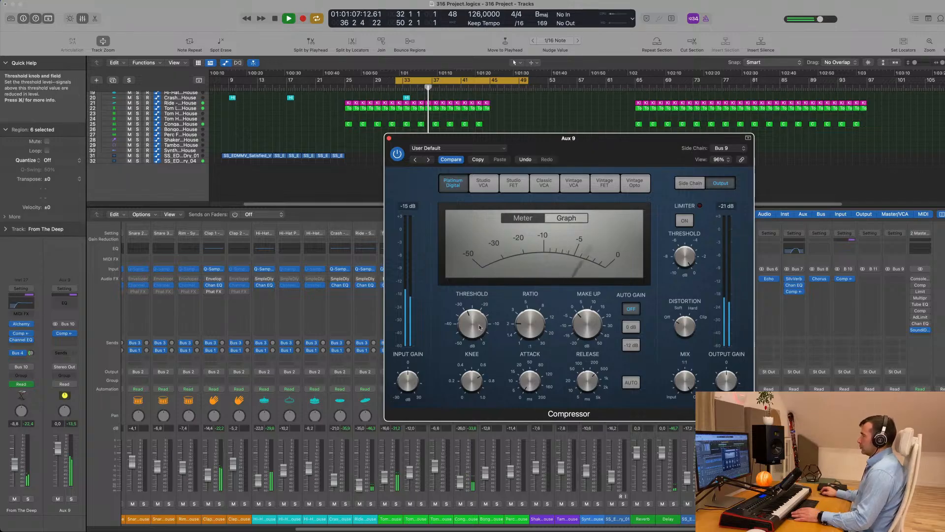
mouse_move(468, 326)
key("space")
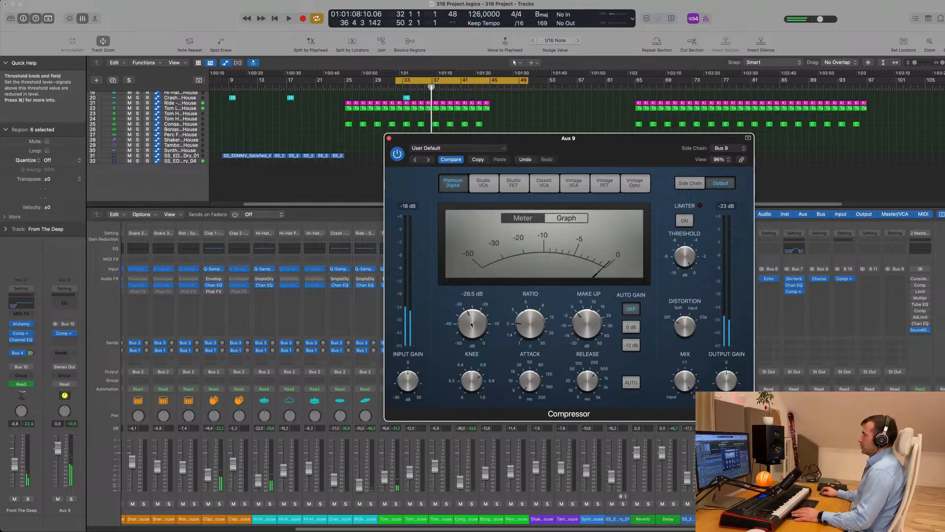
key("space")
scroll(472, 325, "down", 8)
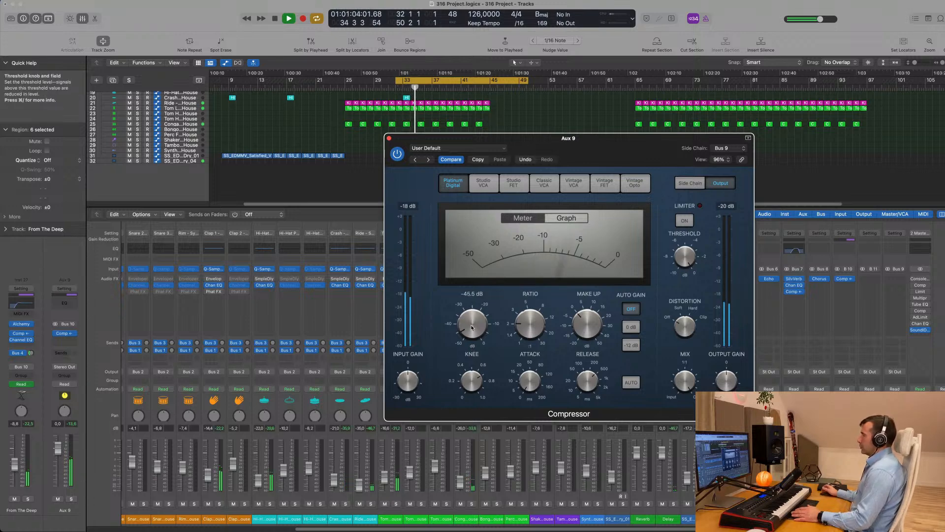
key("space")
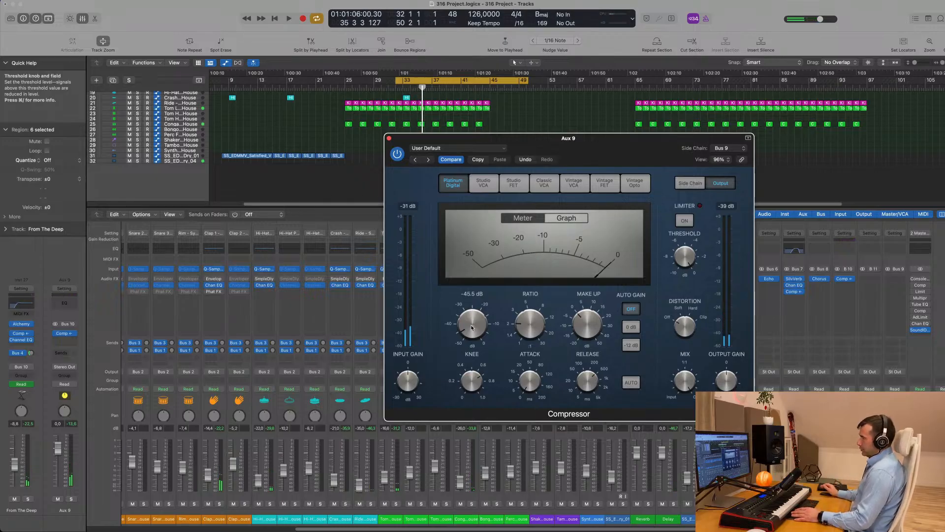
key("space")
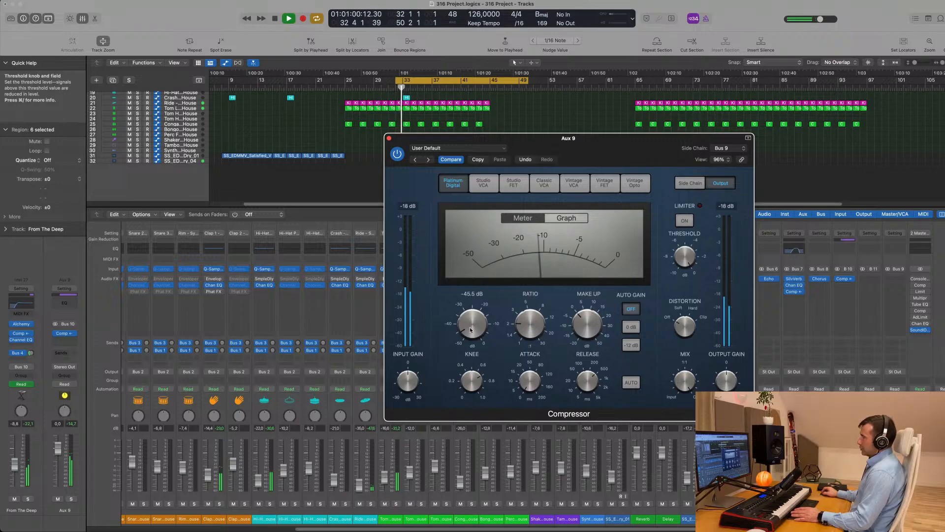
left_click_drag(471, 322, 474, 313)
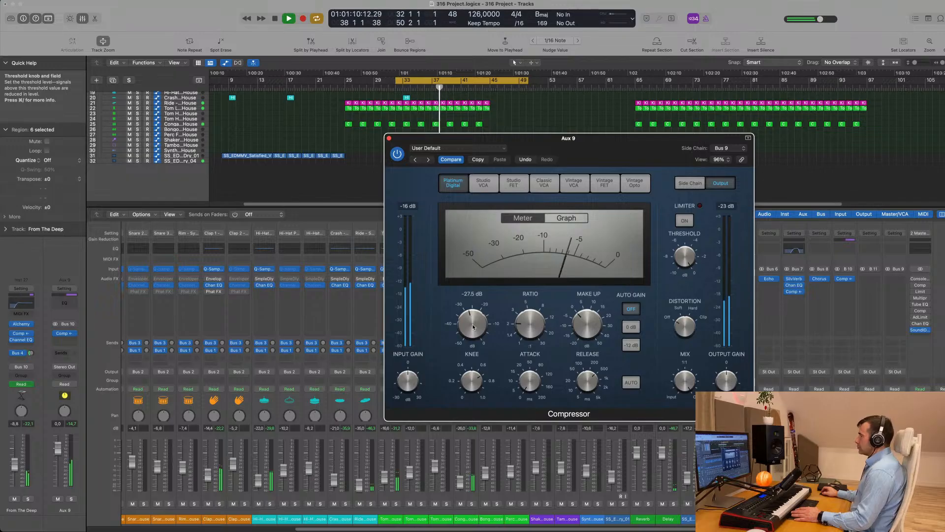
Step: Close the Aux 9 compressor and the mixer, and stop playback
left_click_drag(614, 141, 606, 146)
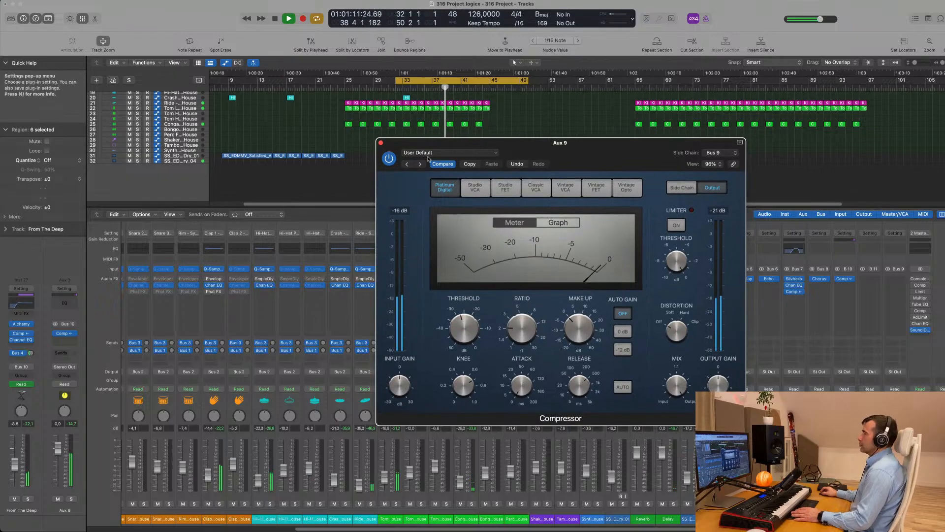
left_click(380, 143)
key("x")
key("space")
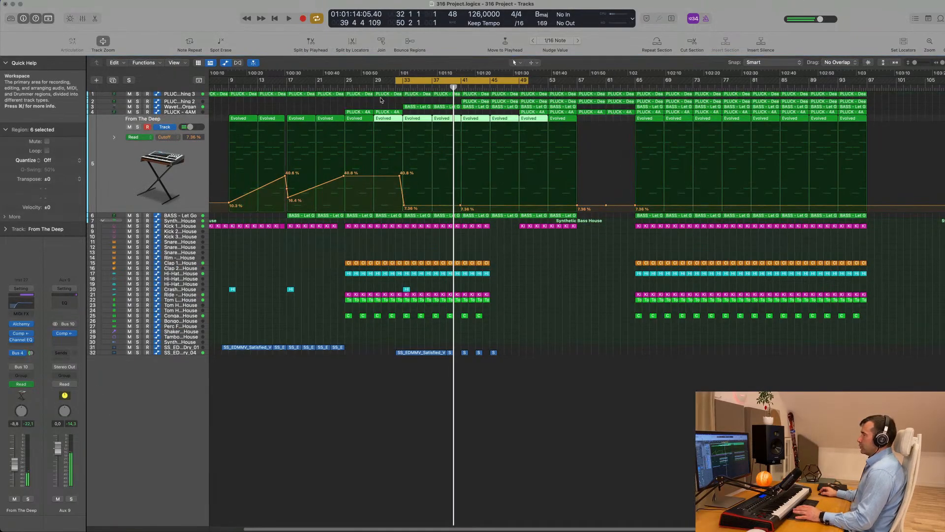
Step: Extend the cycle area back to bar 1 and briefly play the arrangement from there
left_click_drag(397, 80, 210, 81)
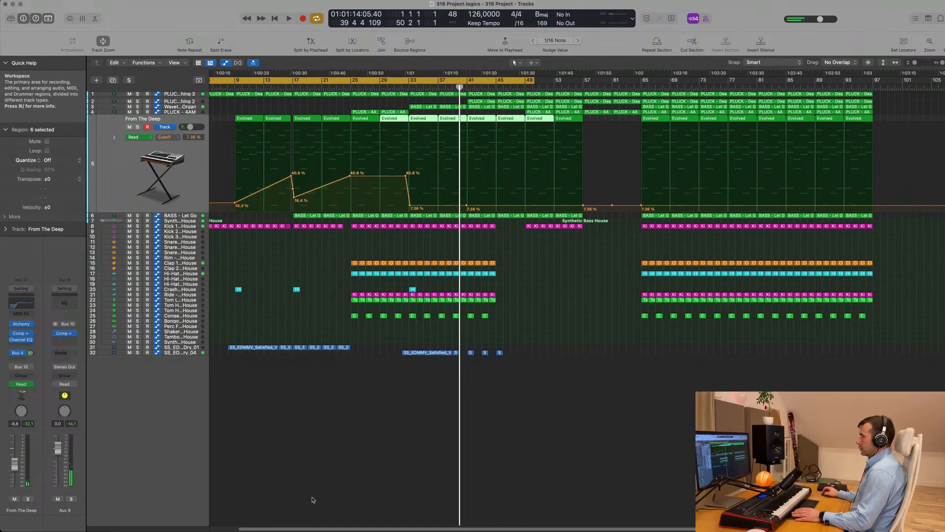
key("space")
scroll(314, 495, "down", 2)
scroll(315, 492, "up", 2)
scroll(318, 494, "down", 2)
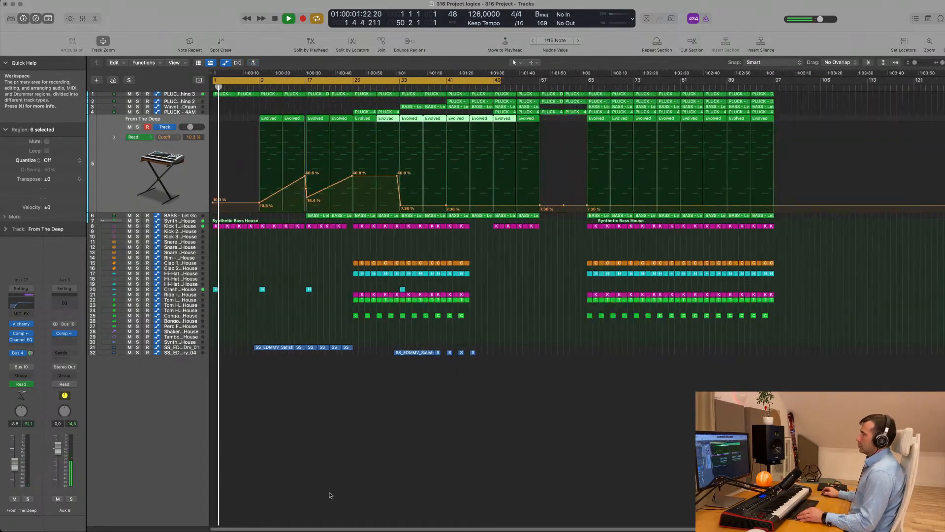
key("space")
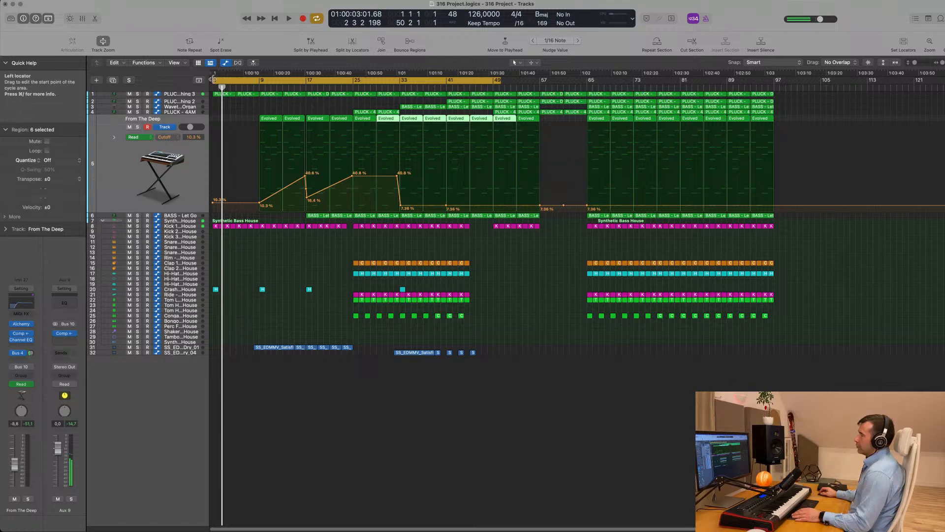
Step: Set the cycle area to start at bar 8, and select vocal track 31 for playback from there
left_click_drag(213, 80, 261, 81)
key("space")
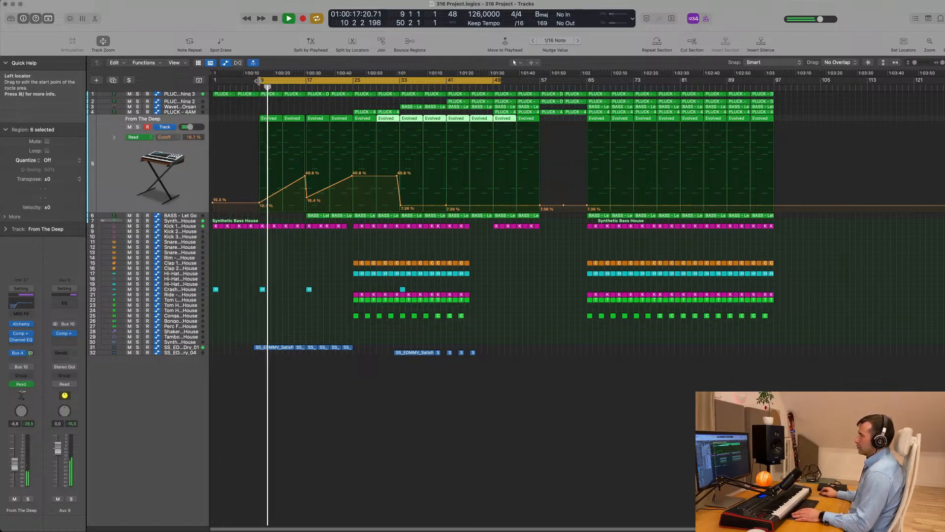
left_click_drag(259, 80, 254, 80)
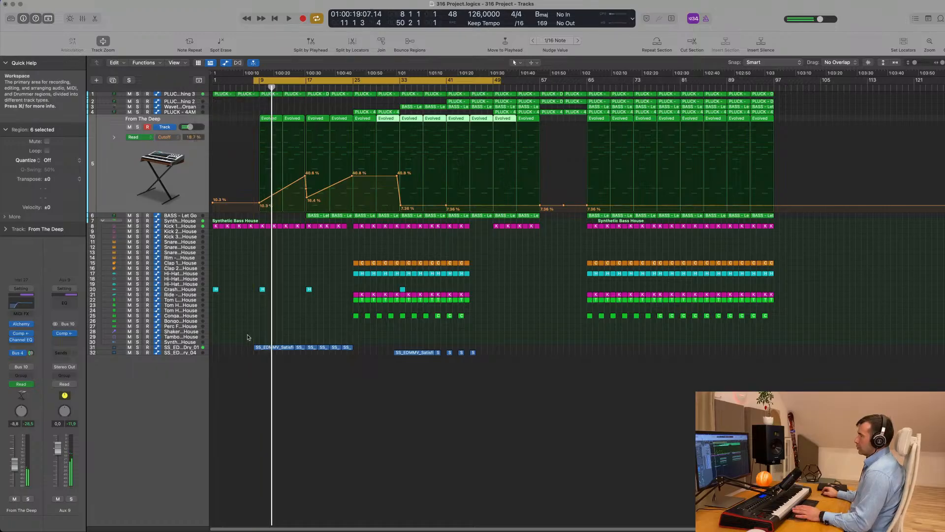
left_click(195, 347)
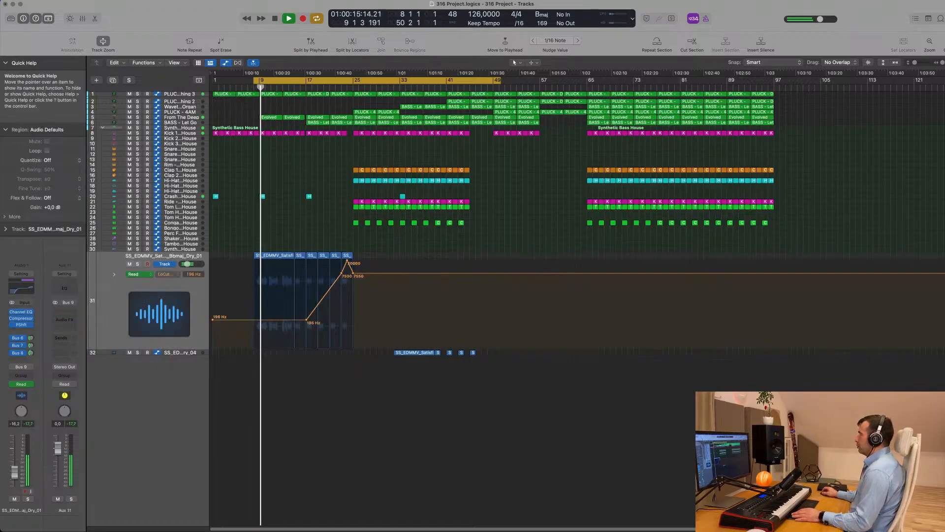
left_click(710, 0)
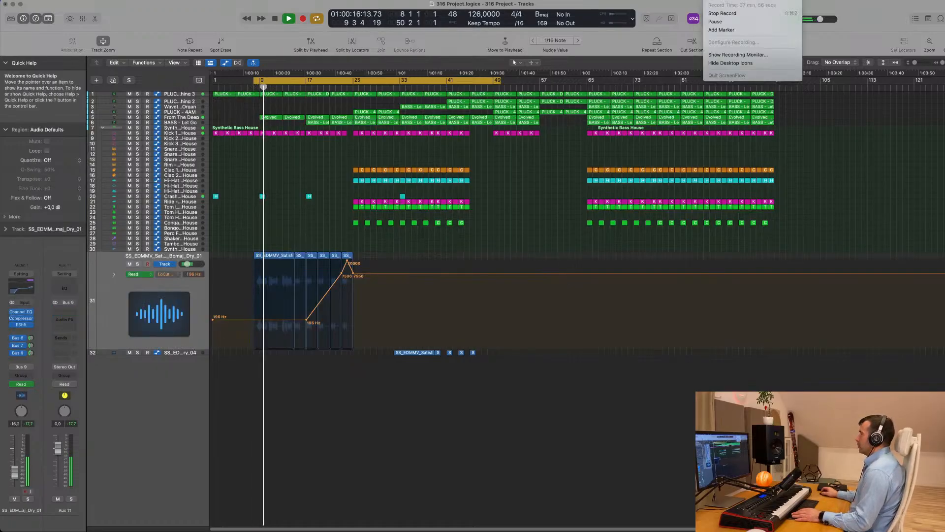
left_click(673, 7)
Step: Listen to the first vocal section from bar 8 and examine the low cut frequency automation on vocal track 31
scroll(322, 479, "up", 5)
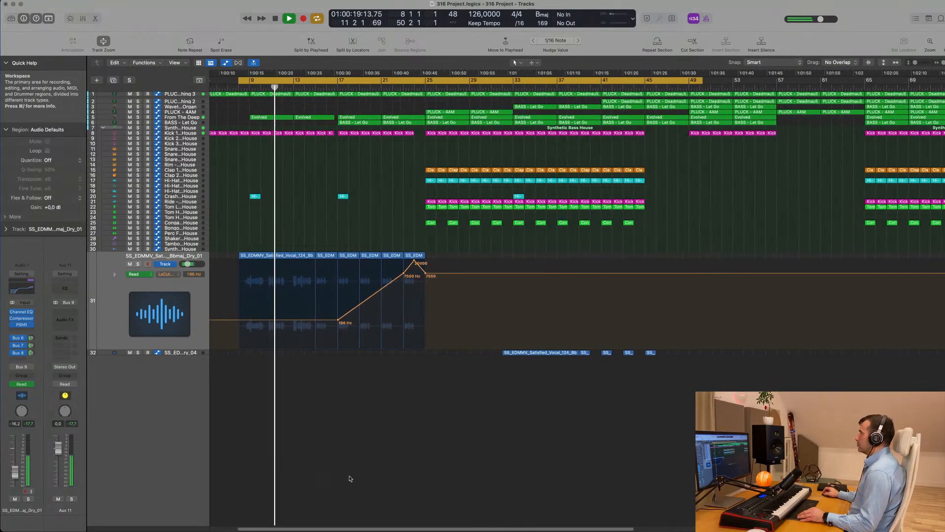
scroll(333, 466, "up", 4)
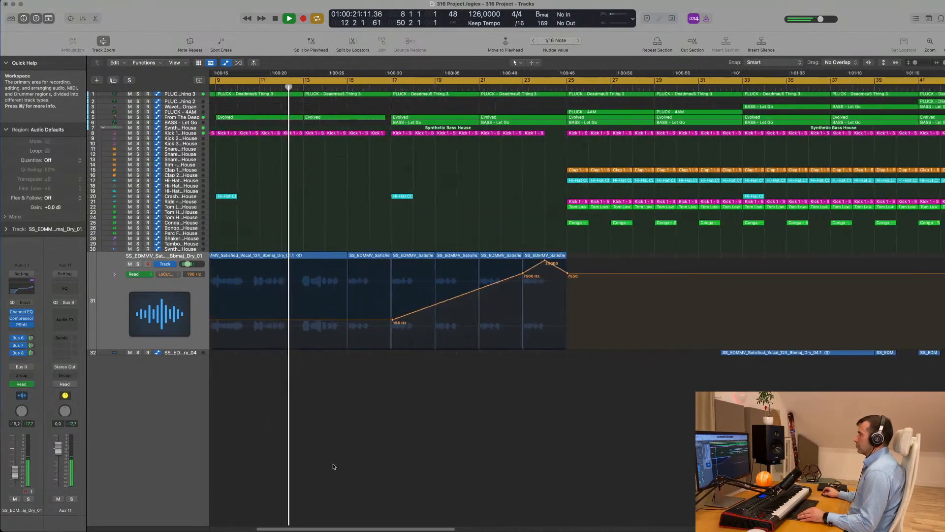
scroll(333, 466, "down", 2)
scroll(323, 446, "left", 2)
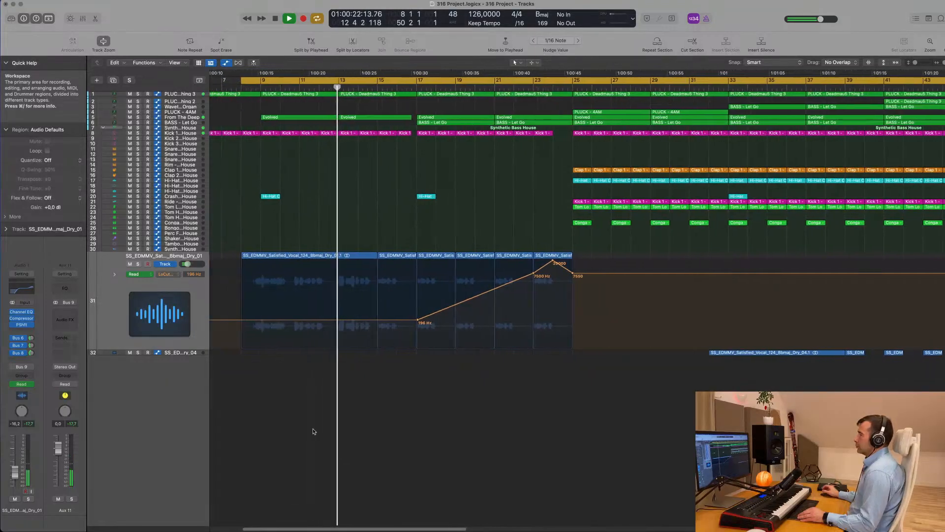
left_click(113, 302)
key("super+Left")
key("super+Left")
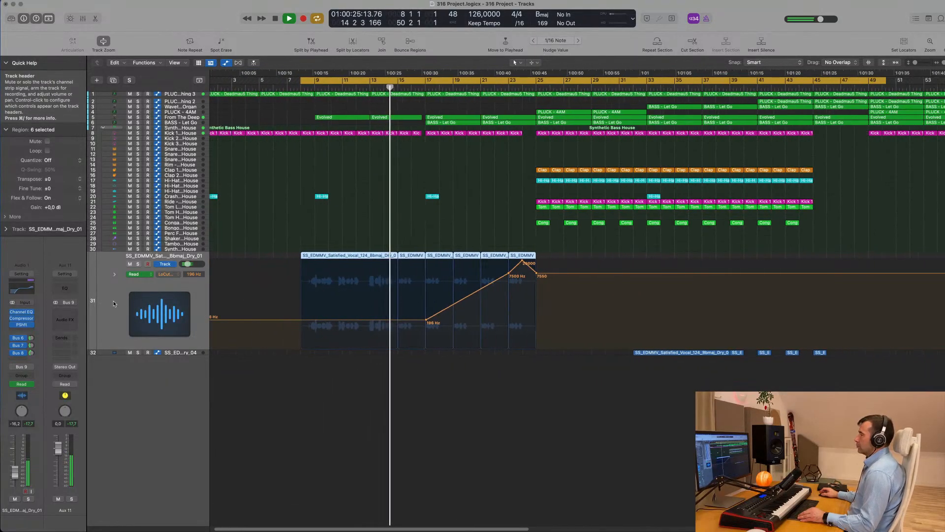
key("super+Left")
key("super+Left")
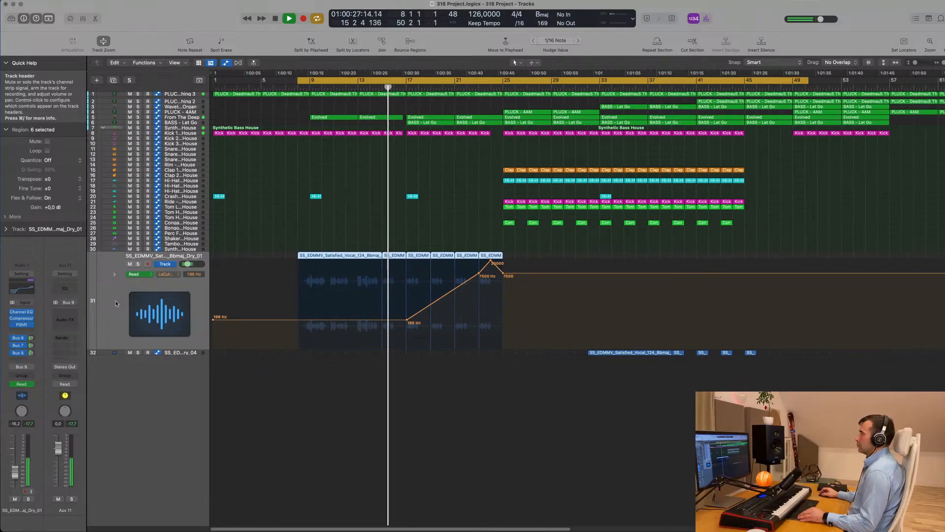
key("super+Left")
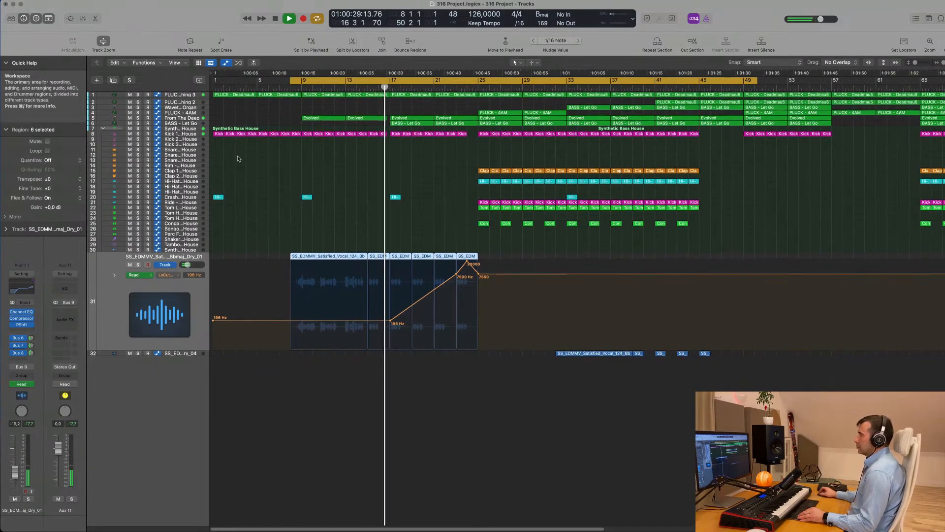
key("super+Left")
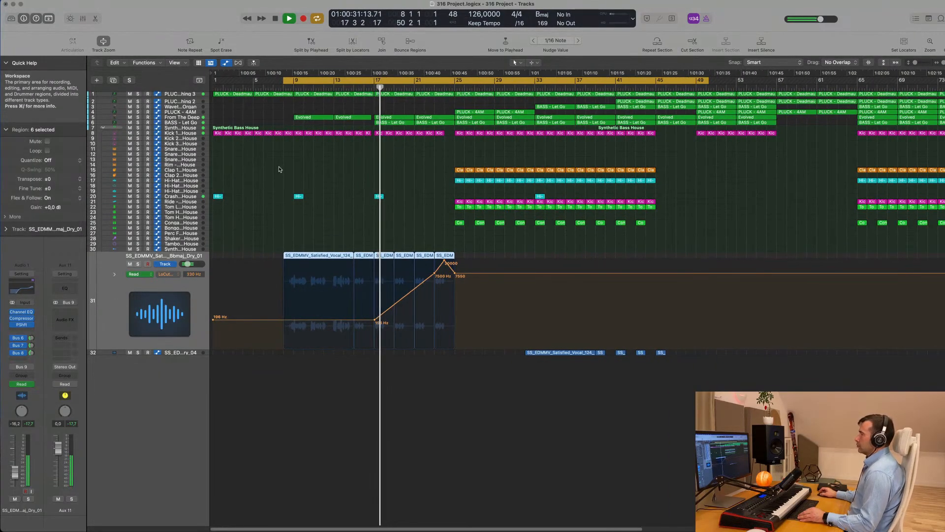
key("super+Left")
key("super+Left")
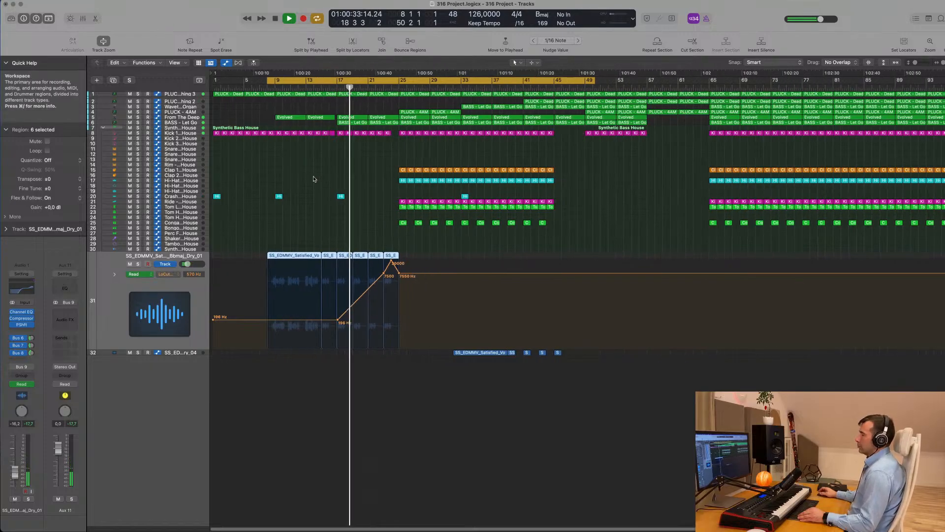
key("super+Left")
key("super+Right")
key("super+Right")
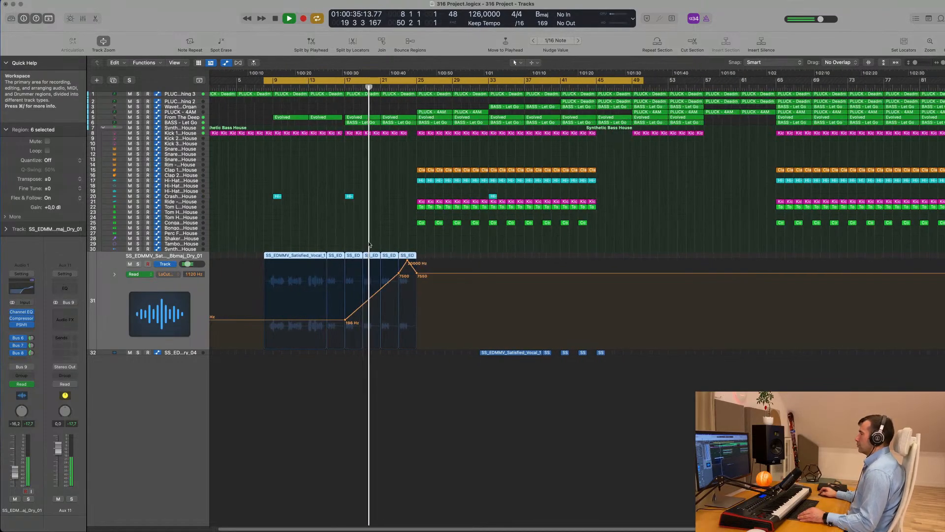
Step: Copy the crash region at bar 17 on track 20 to bar 25
scroll(381, 234, "right", 2)
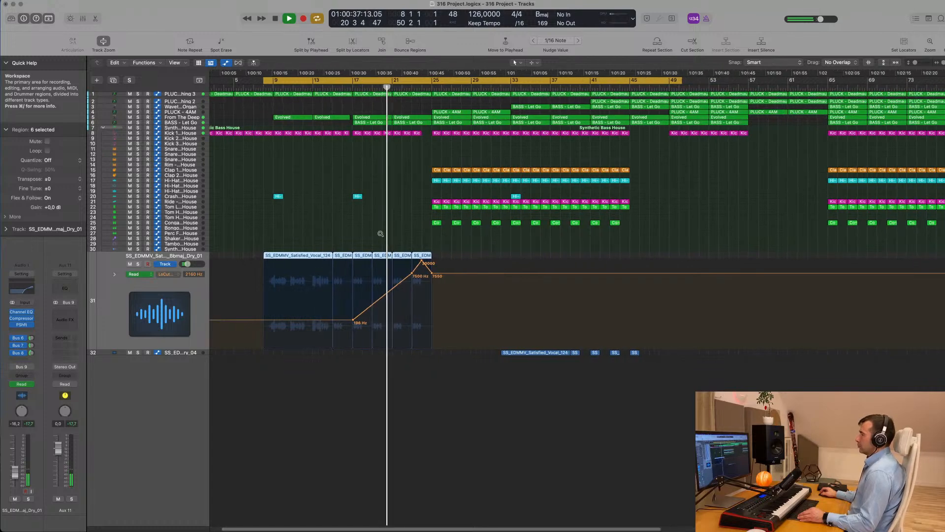
scroll(381, 234, "left", 3)
scroll(380, 234, "right", 3)
scroll(381, 234, "left", 3)
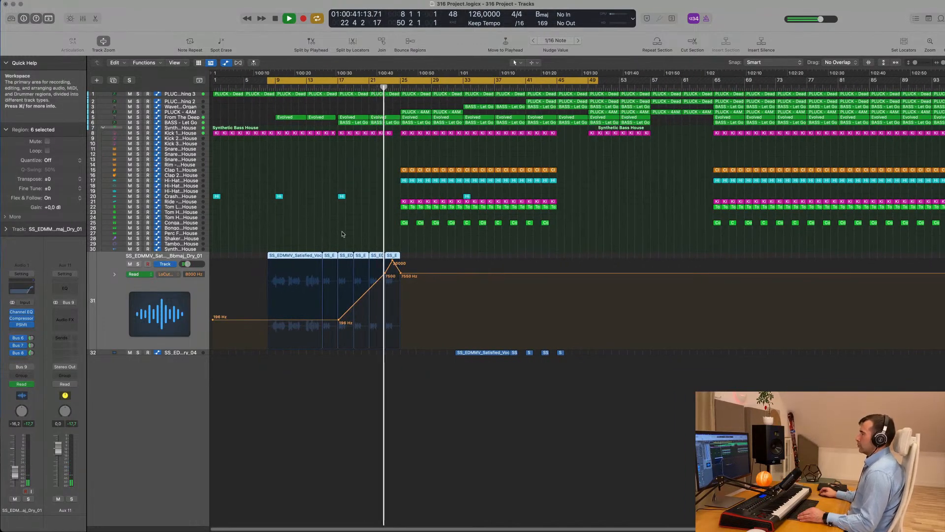
scroll(396, 255, "left", 3)
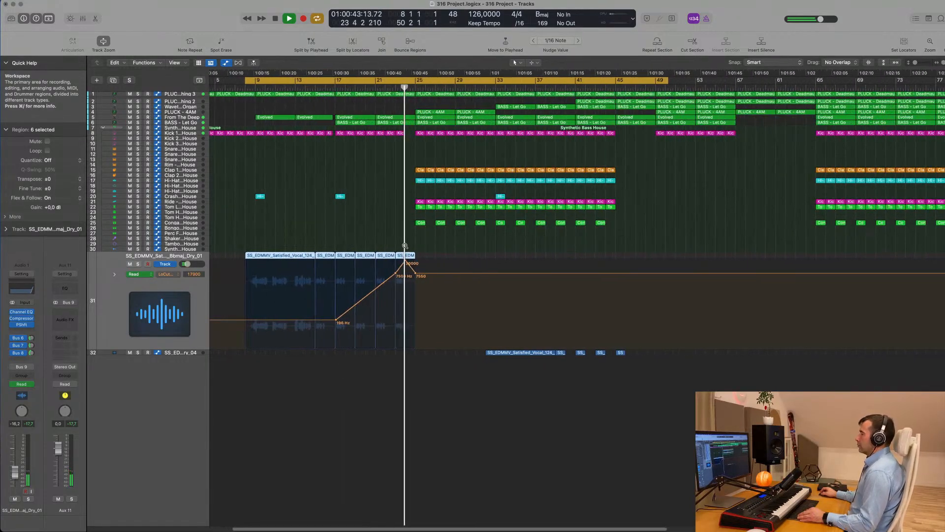
scroll(386, 237, "left", 3)
left_click_drag(308, 197, 347, 198)
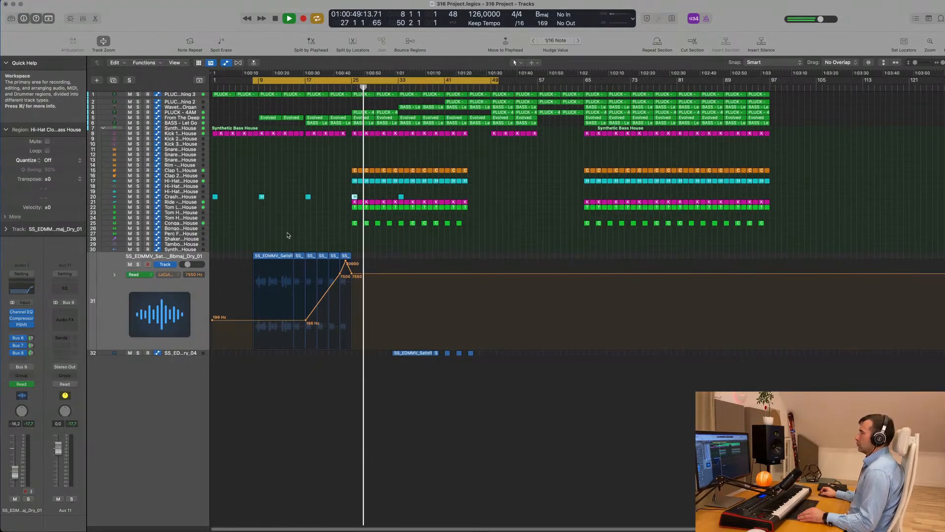
Step: Select the PLUCK - 4AM track and listen to the arrangement from about bar 27 into the second vocal section after bar 33
left_click(181, 112)
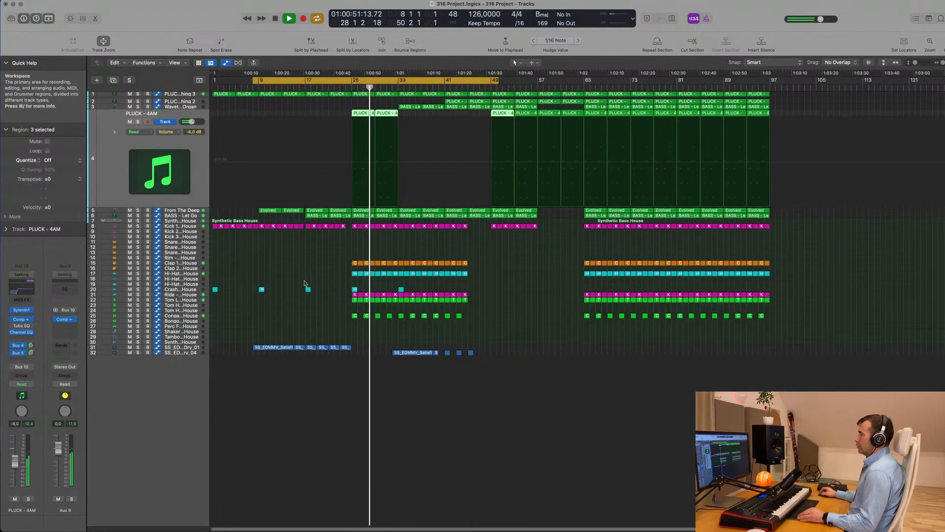
scroll(304, 266, "up", 5)
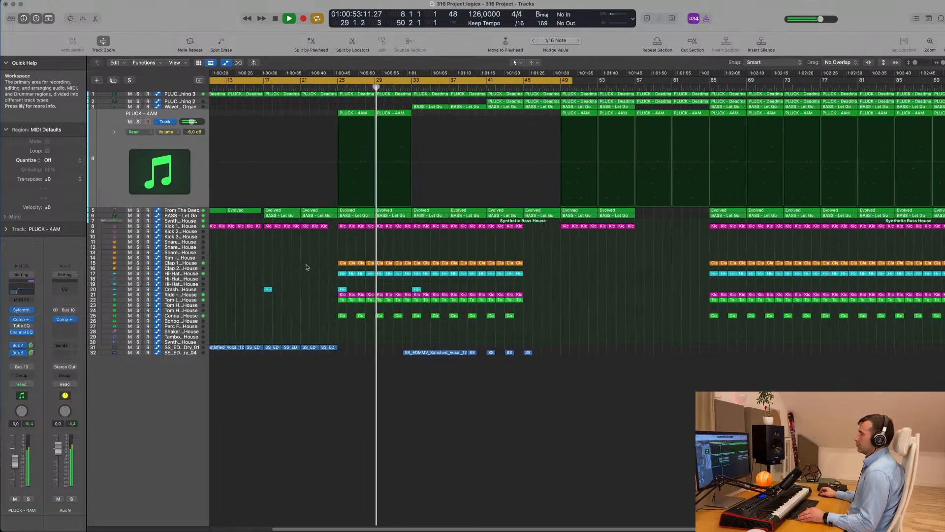
scroll(308, 267, "down", 5)
scroll(318, 265, "up", 3)
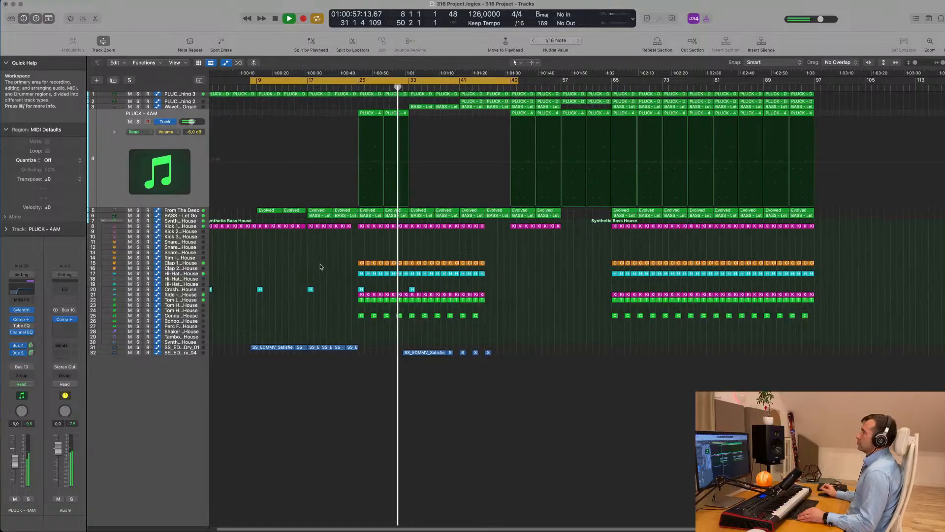
scroll(321, 267, "up", 6)
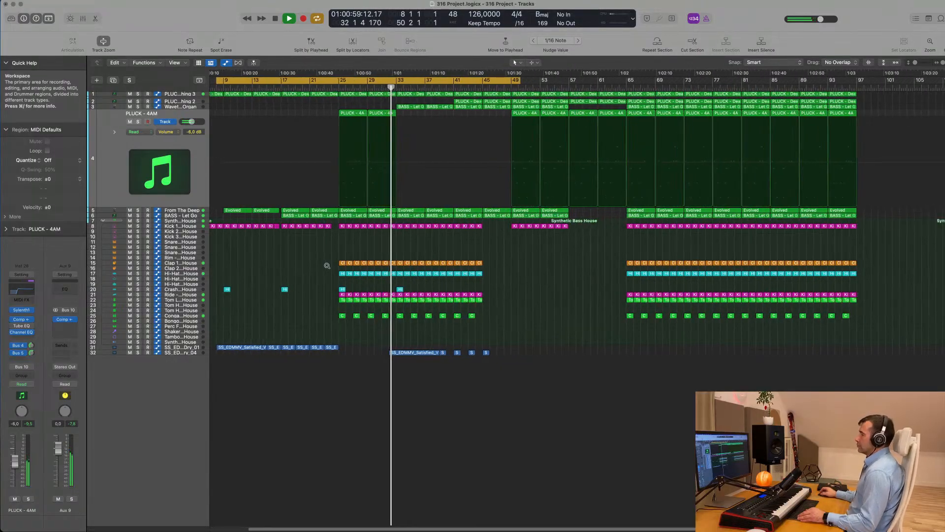
scroll(327, 266, "up", 2)
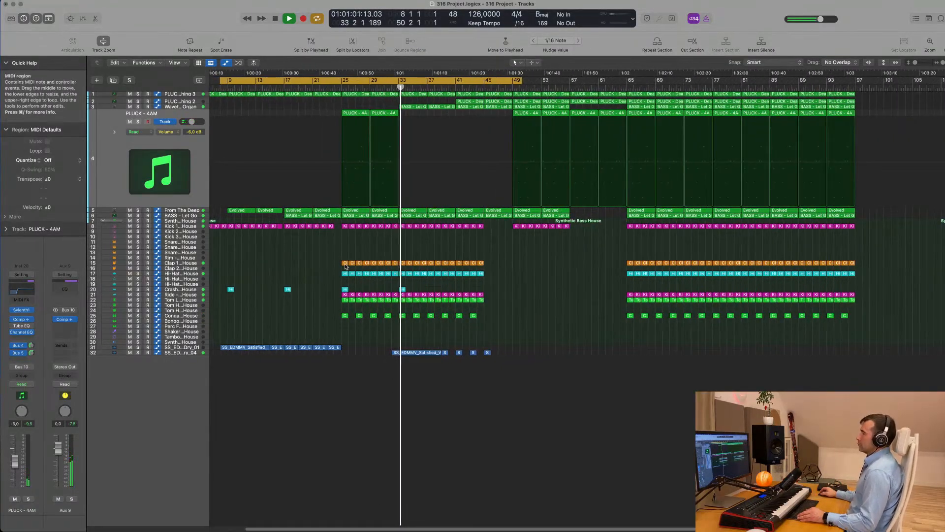
scroll(388, 252, "down", 2)
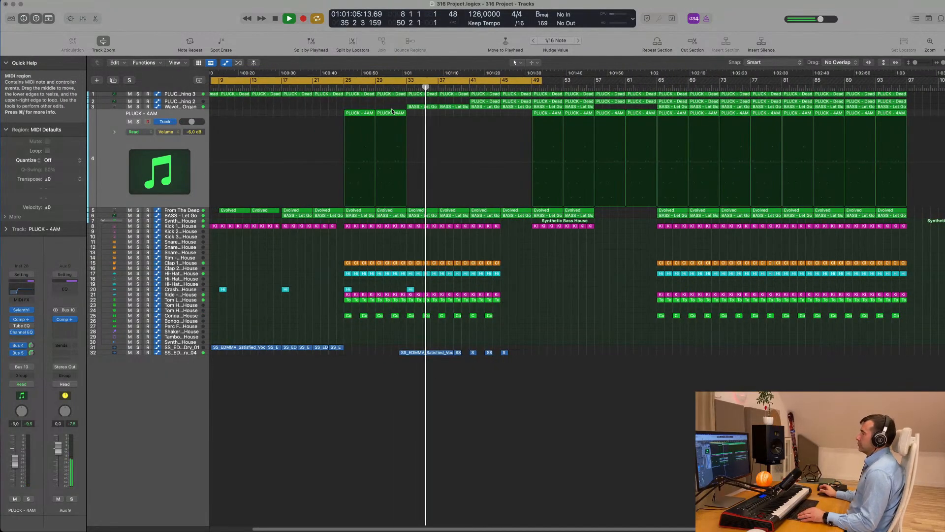
Step: On PLUCK - Deadmau5 Thing 3, lower the automation peak before bar 41 to about 2.01 and add a bar 45 point at about 4.04
left_click(180, 94)
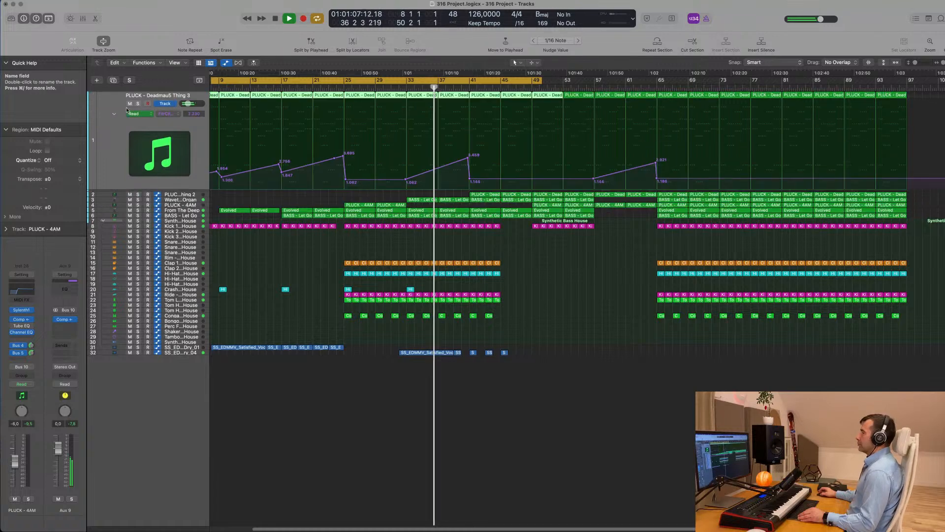
left_click_drag(465, 160, 468, 161)
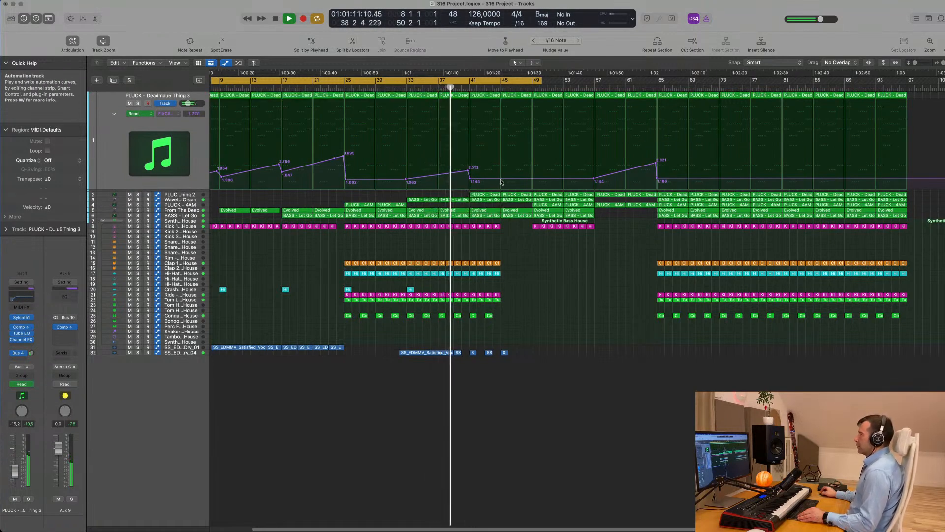
left_click_drag(502, 178, 501, 166)
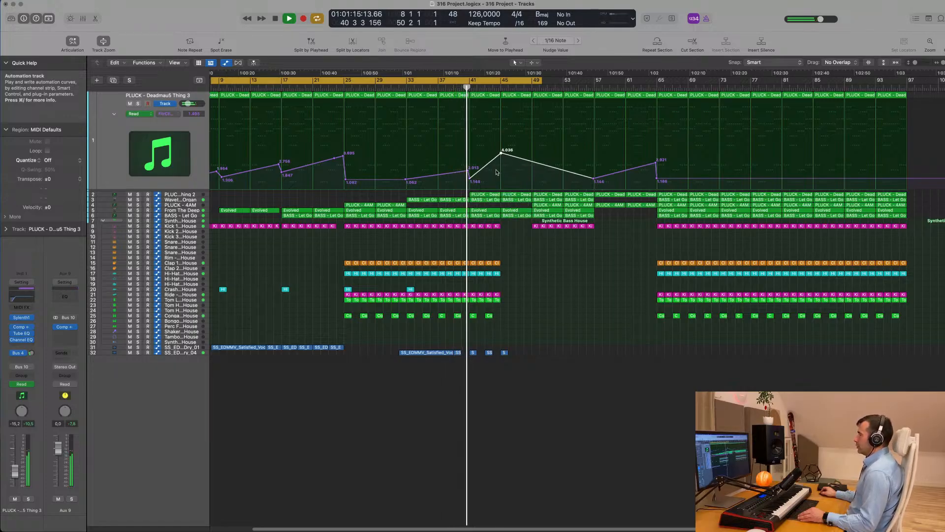
scroll(494, 173, "up", 3)
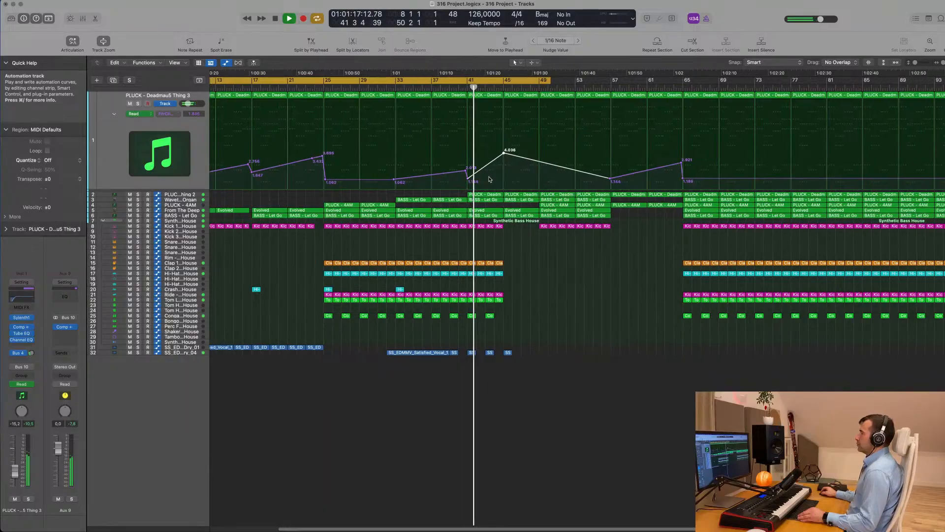
scroll(418, 190, "down", 3)
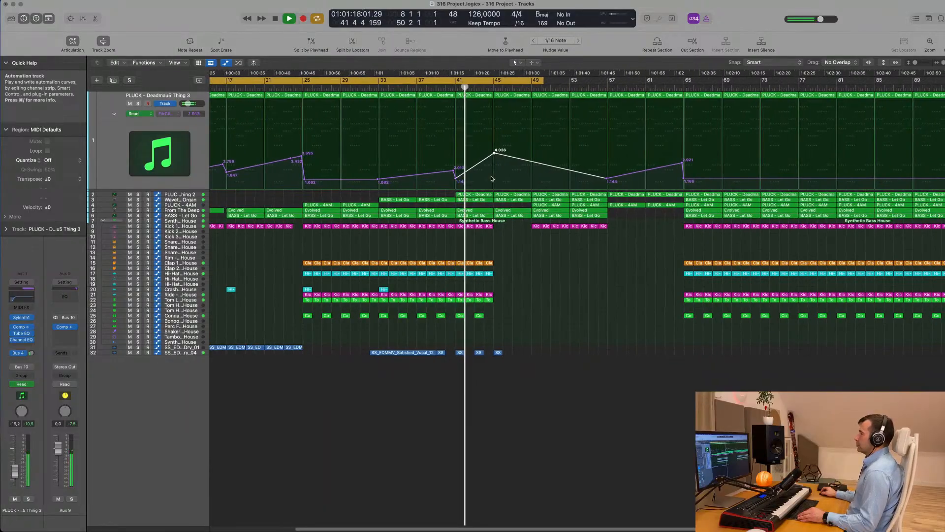
Step: Examine the automation on PLUCK - Deadmau5 Thing 2, and return to the PLUCK - Deadmau5 Thing 3 automation
left_click(194, 195)
scroll(436, 189, "down", 3)
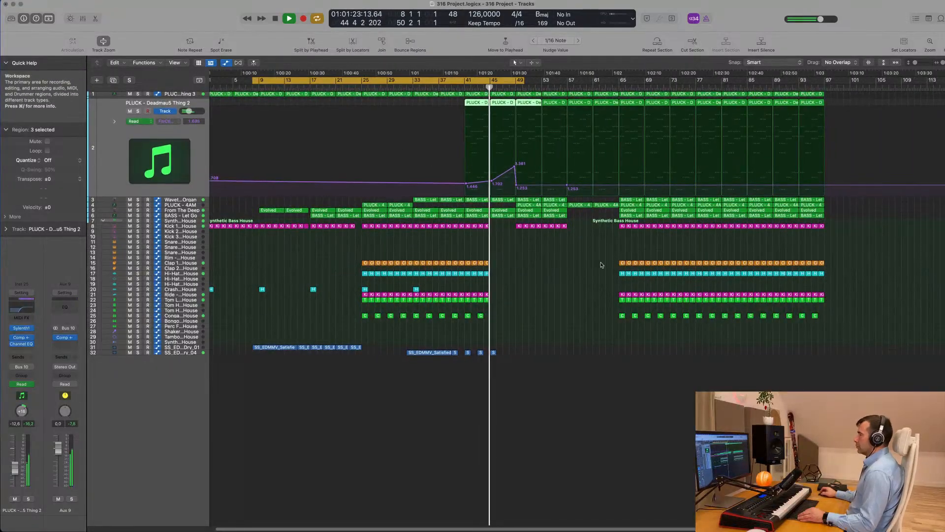
left_click(192, 95)
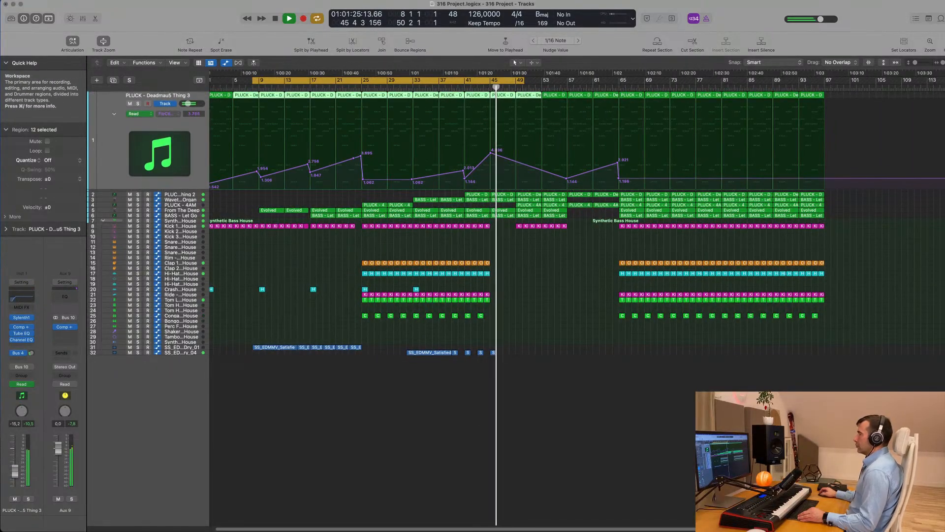
scroll(621, 258, "up", 2)
scroll(643, 190, "down", 2)
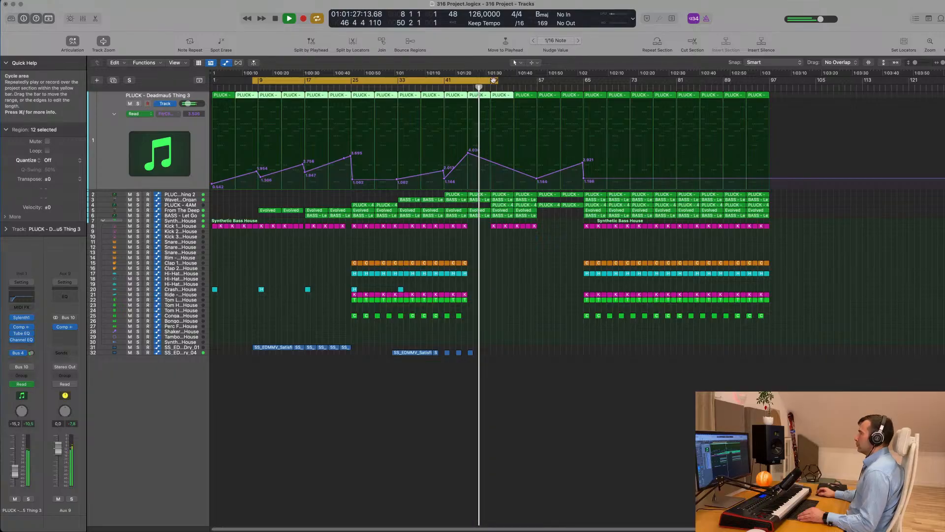
Step: Extend the end of the cycle area to bar 57
left_click_drag(497, 80, 538, 86)
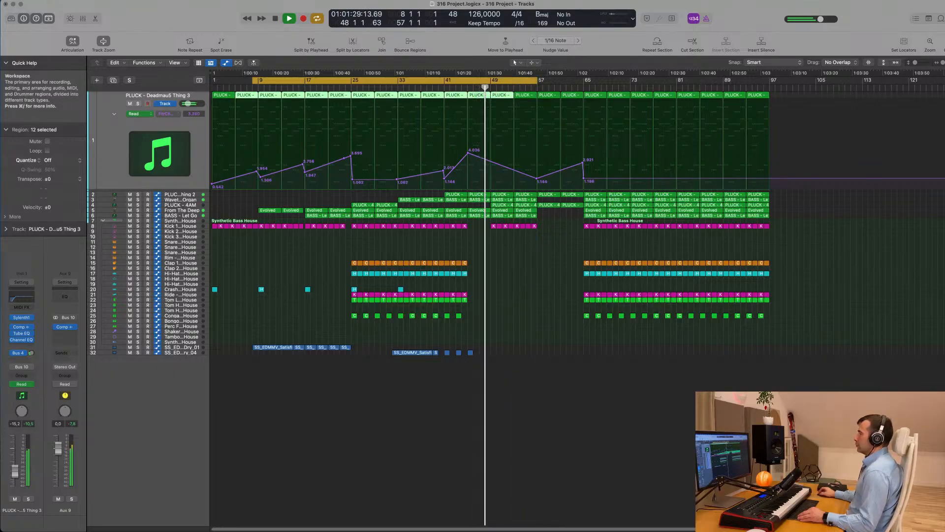
scroll(584, 275, "up", 3)
scroll(585, 274, "down", 3)
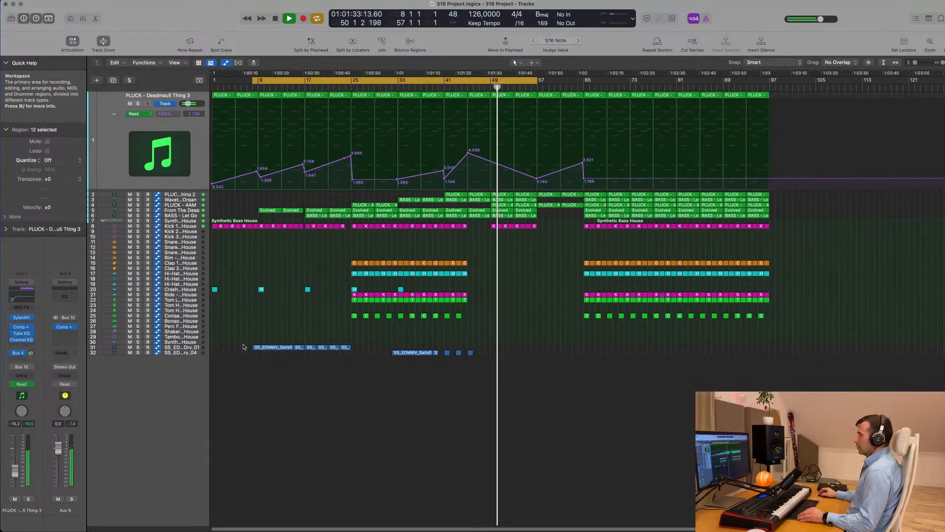
Step: Copy the six Satisfied vocal regions on track 31 so the copies start at bar 57
left_click_drag(346, 350, 558, 347)
scroll(546, 291, "up", 10)
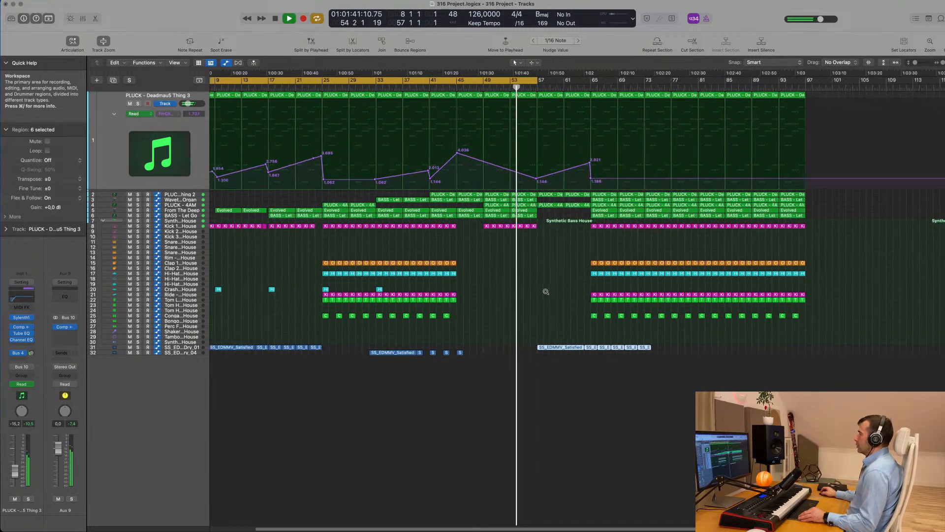
scroll(546, 292, "up", 1)
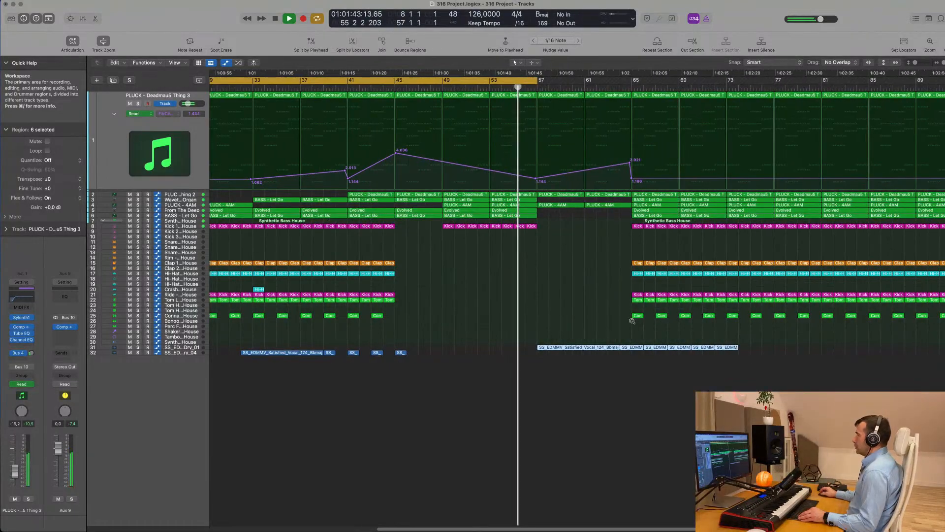
scroll(632, 321, "down", 5)
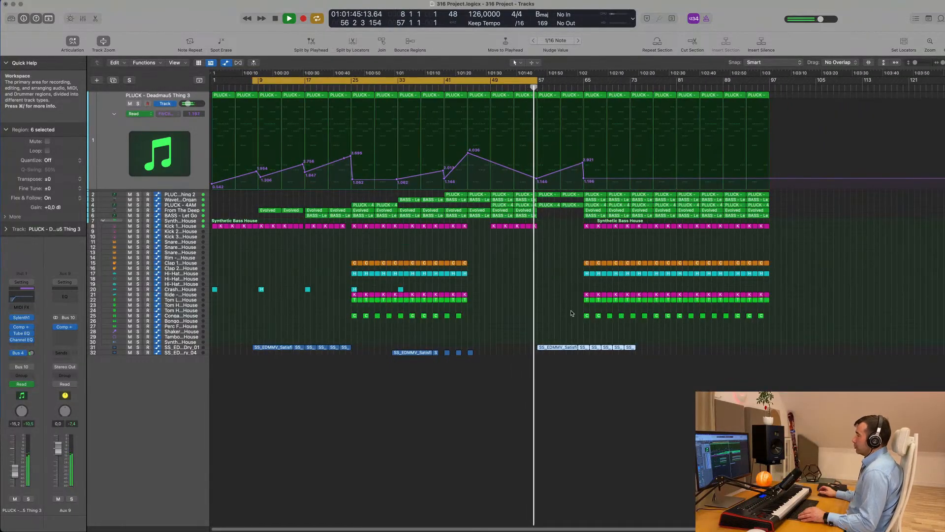
Step: Move the cycle area to bars 57 to 106 and listen to the copied vocals from there
left_click_drag(488, 79, 776, 90)
key("space")
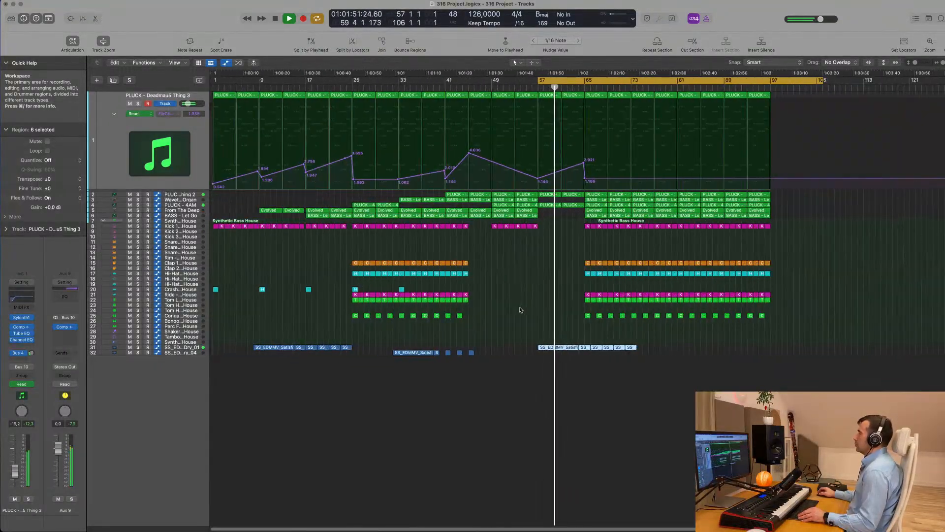
scroll(521, 310, "up", 5)
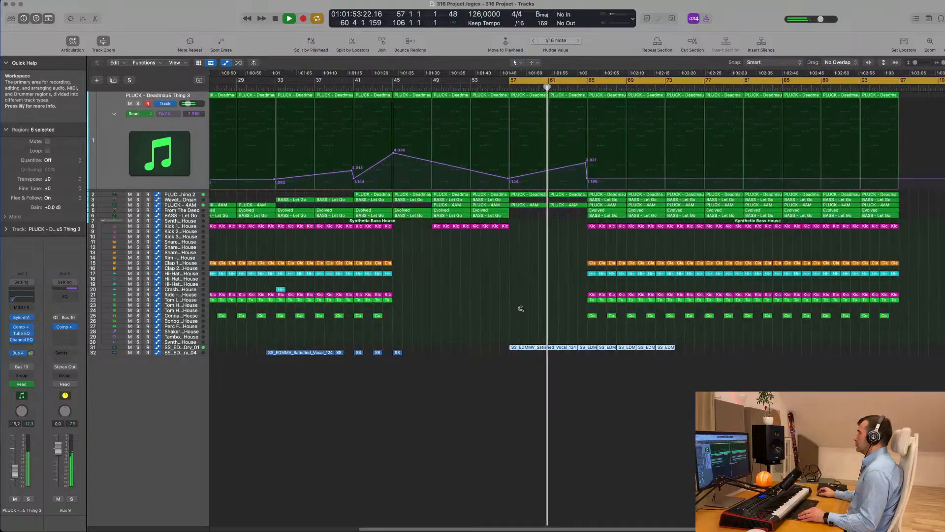
scroll(521, 308, "down", 2)
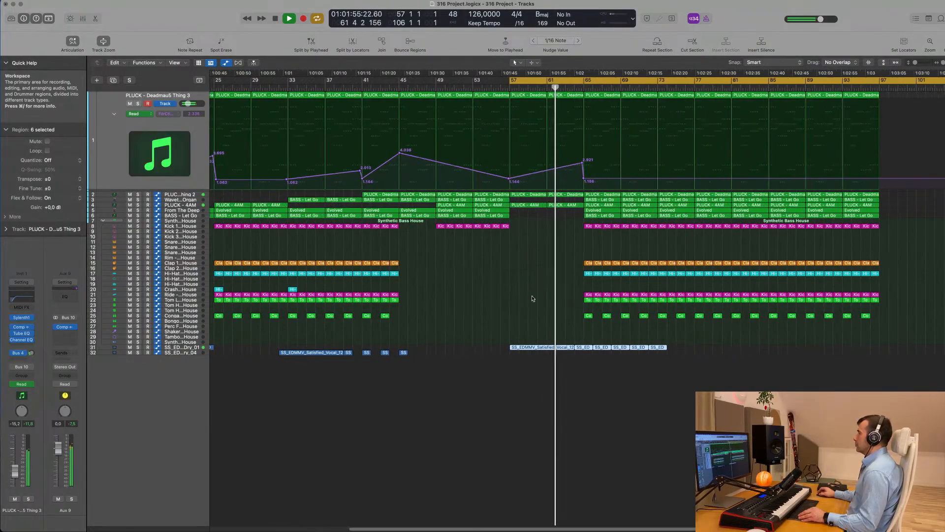
scroll(533, 298, "up", 4)
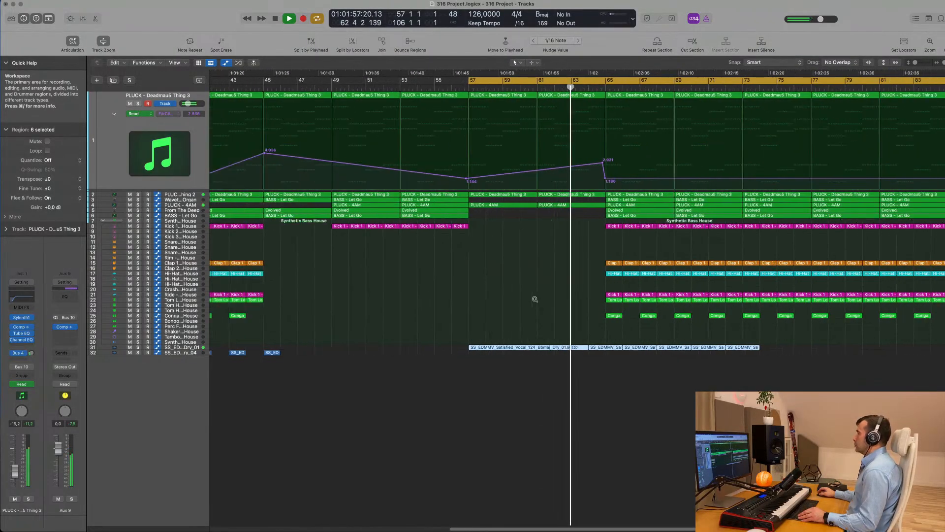
scroll(534, 299, "down", 3)
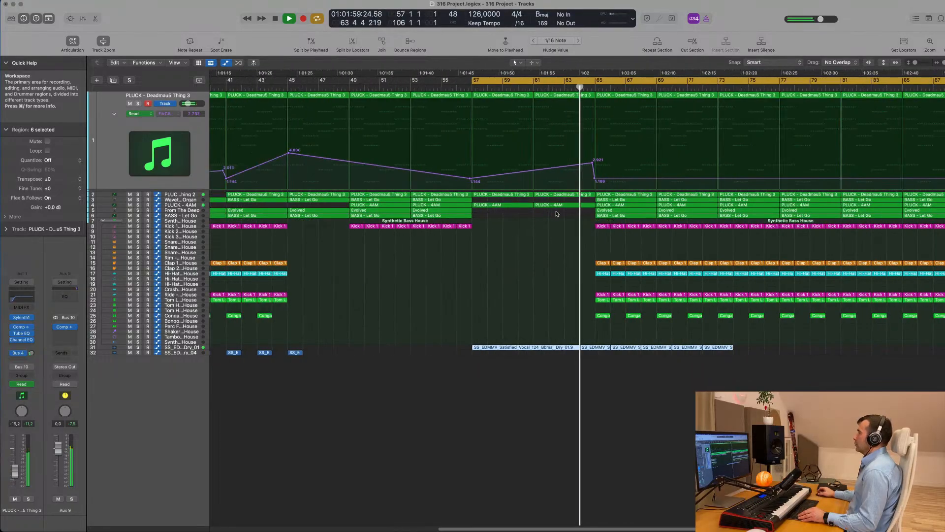
scroll(541, 271, "down", 4)
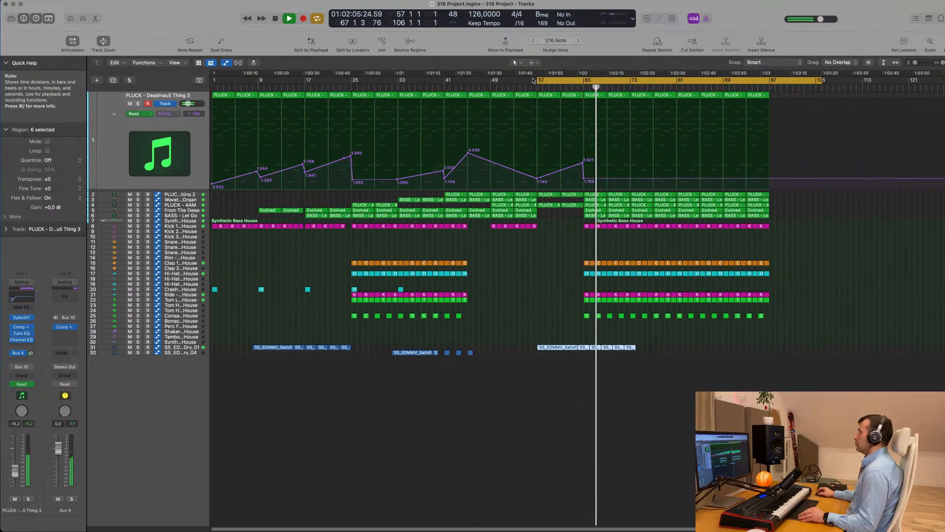
Step: Extend the start of the cycle area back to the beginning of the arrangement
left_click_drag(536, 80, 163, 79)
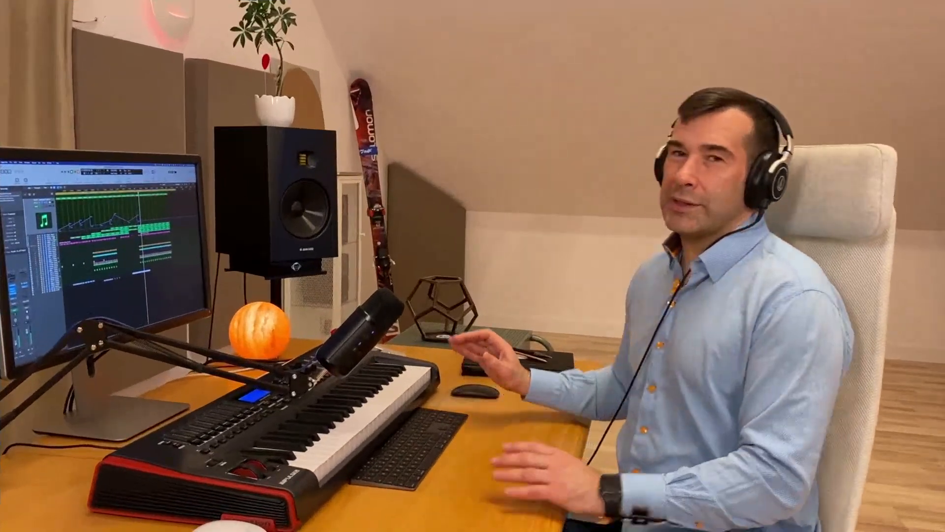